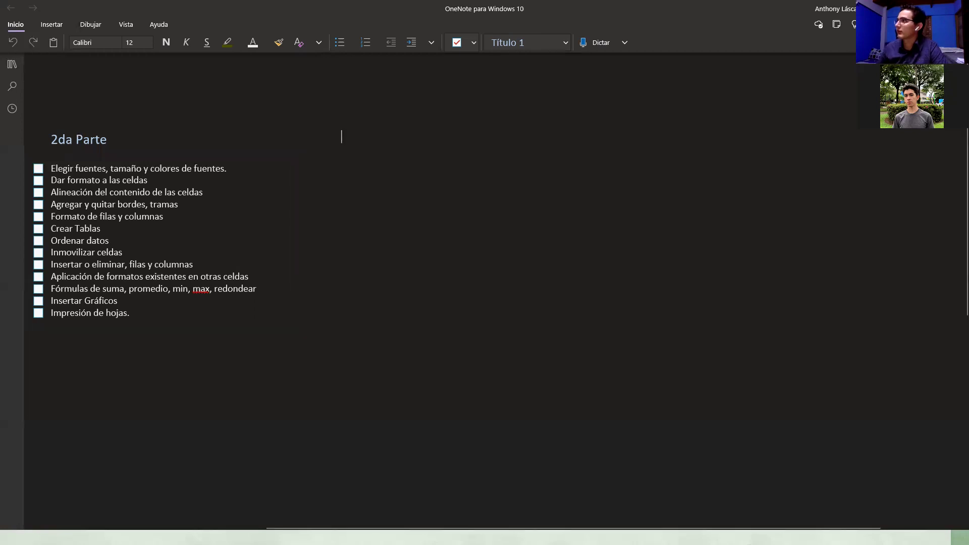
Step: Bring the Excel workbook forward and browse the Financieras functions list on Fórmulas, then close it
key("alt+Tab")
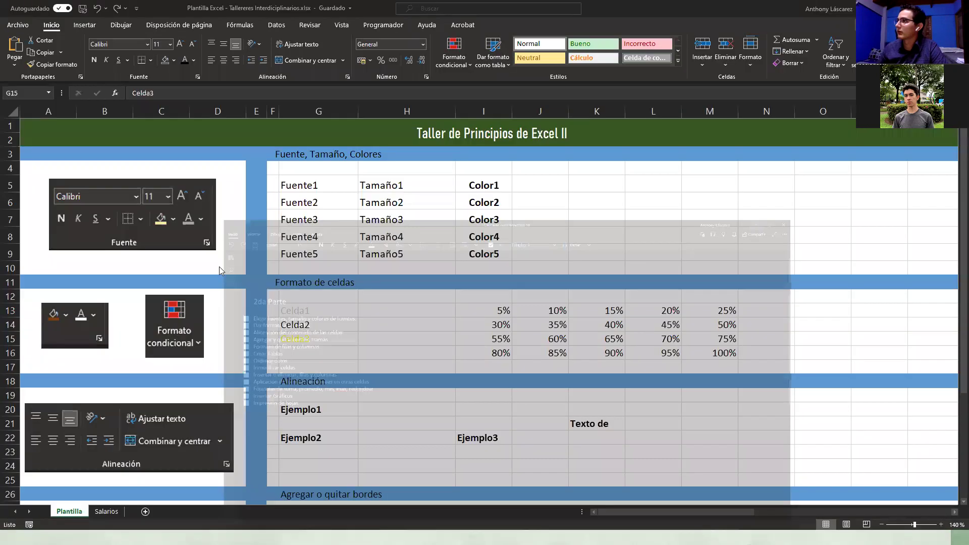
left_click(745, 211)
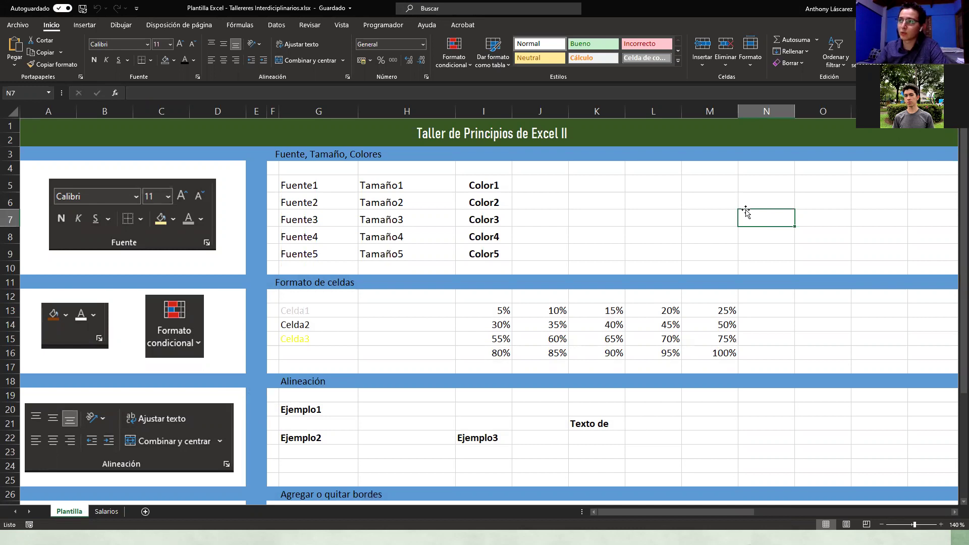
left_click(241, 25)
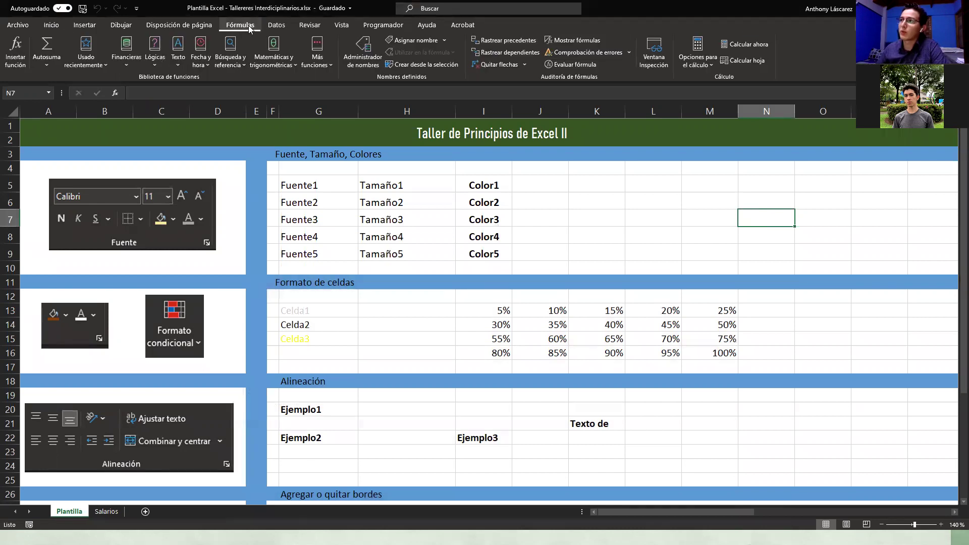
left_click(128, 67)
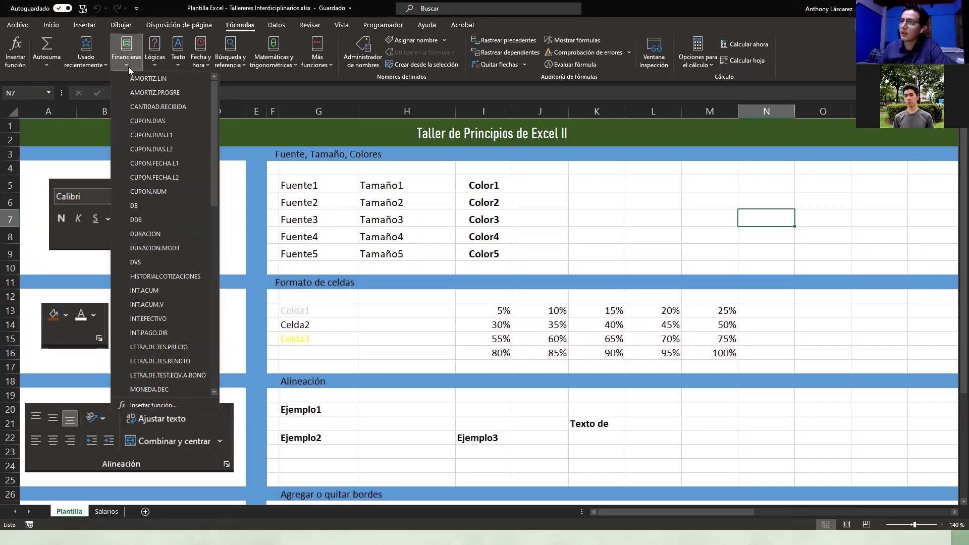
left_click_drag(215, 99, 212, 240)
left_click(611, 211)
left_click(331, 180)
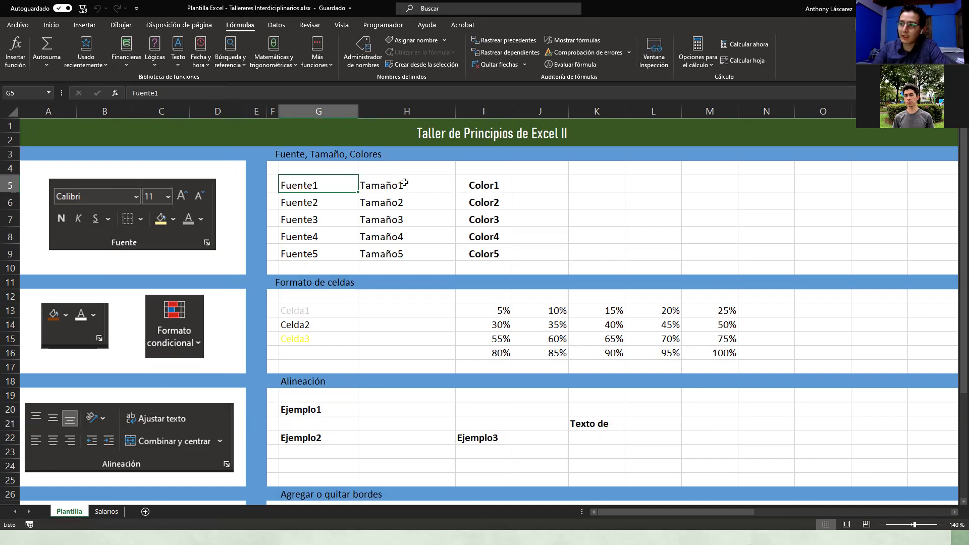
left_click(104, 512)
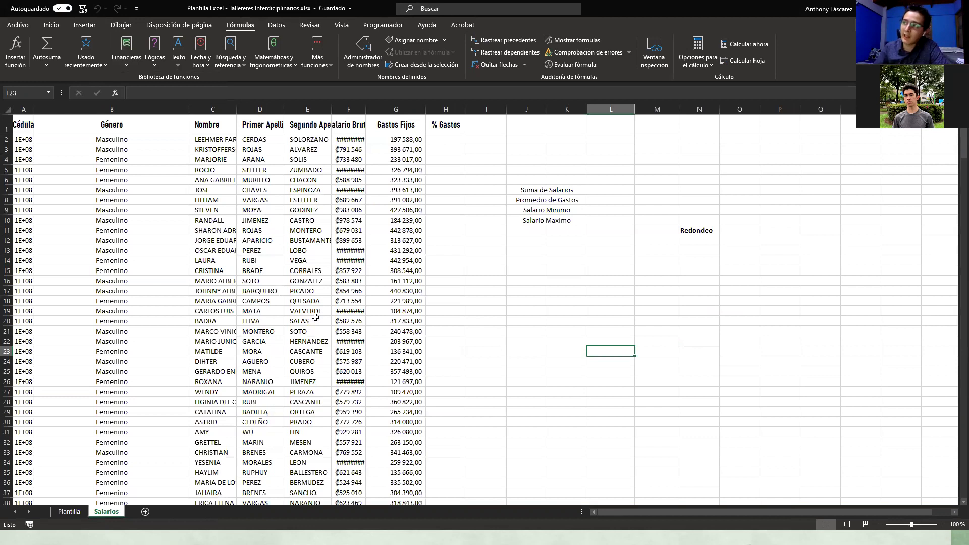
left_click(358, 138)
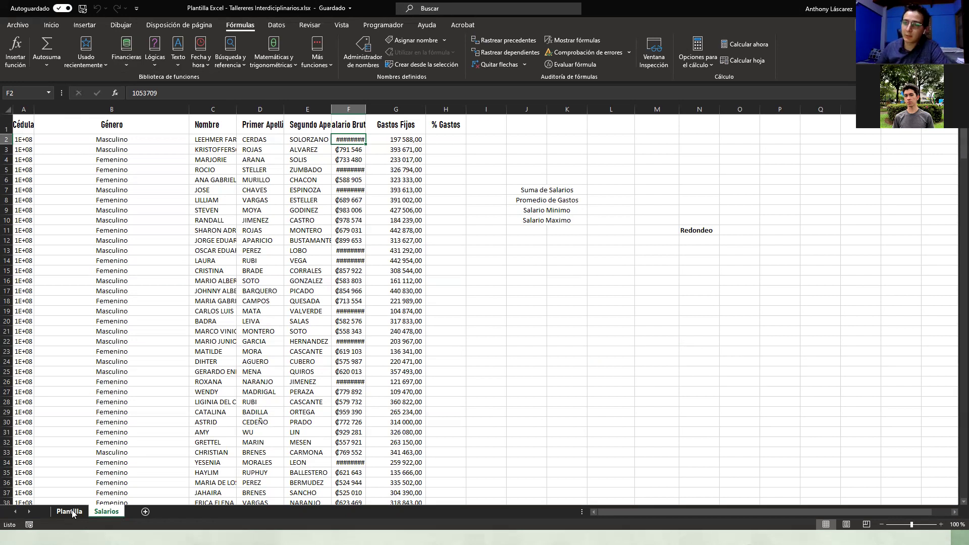
left_click(71, 512)
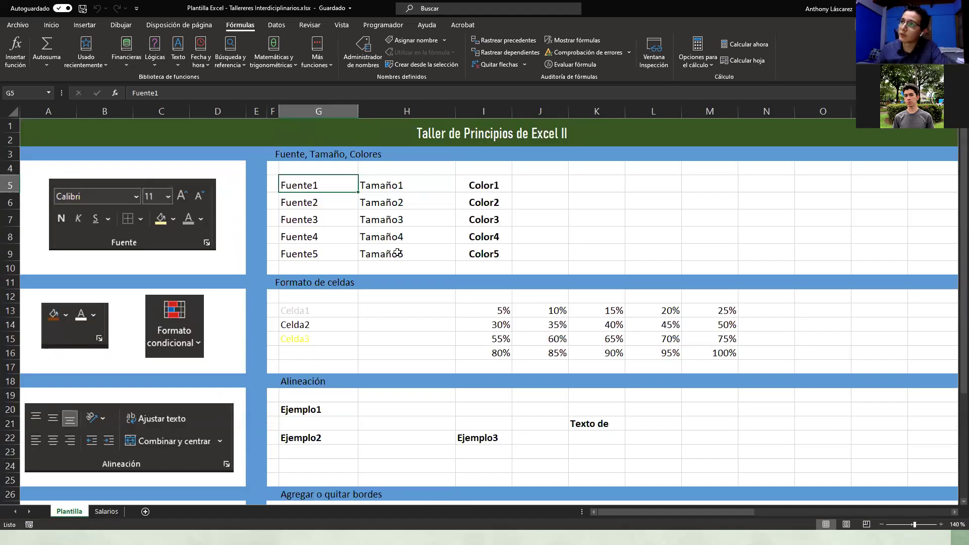
left_click(51, 25)
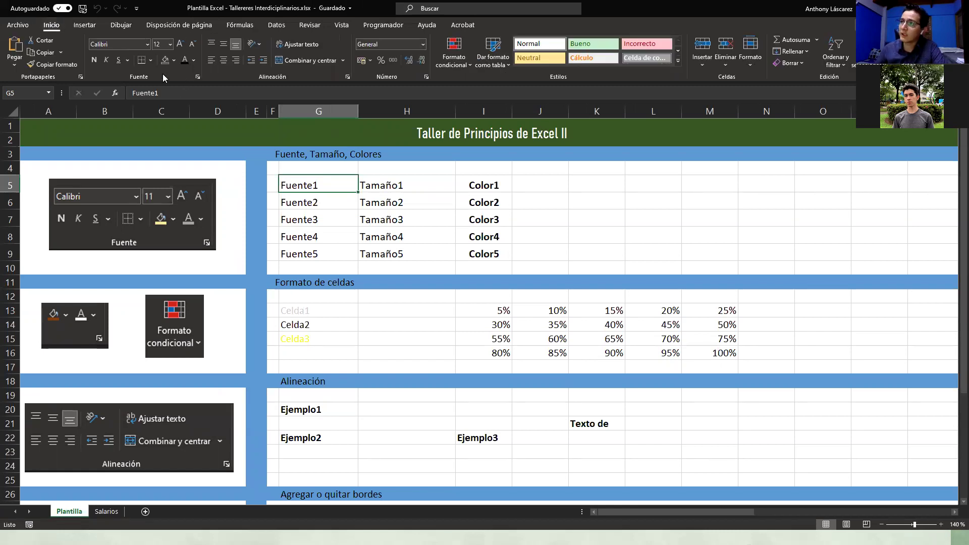
Step: Check the font name and size lists without changes, keeping size 12
left_click(150, 44)
left_click(170, 45)
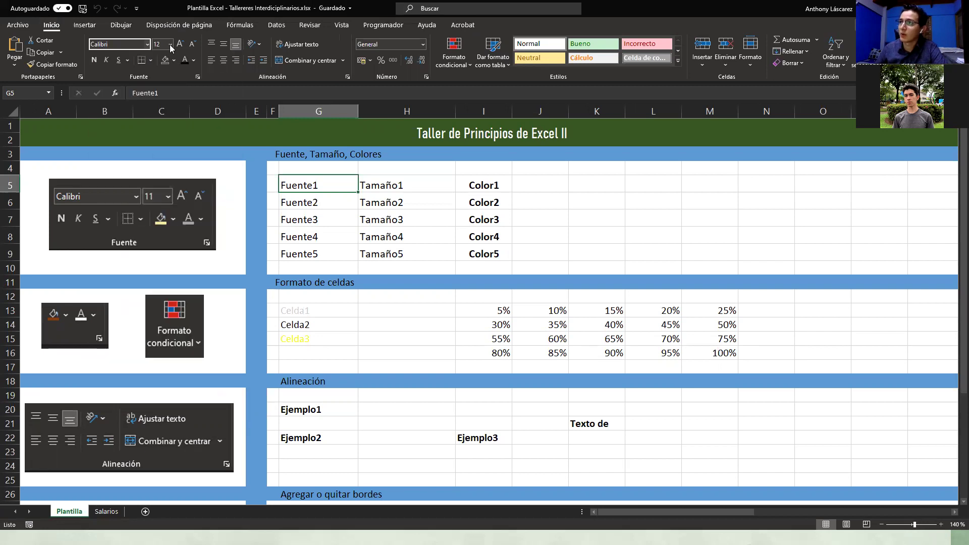
left_click(169, 45)
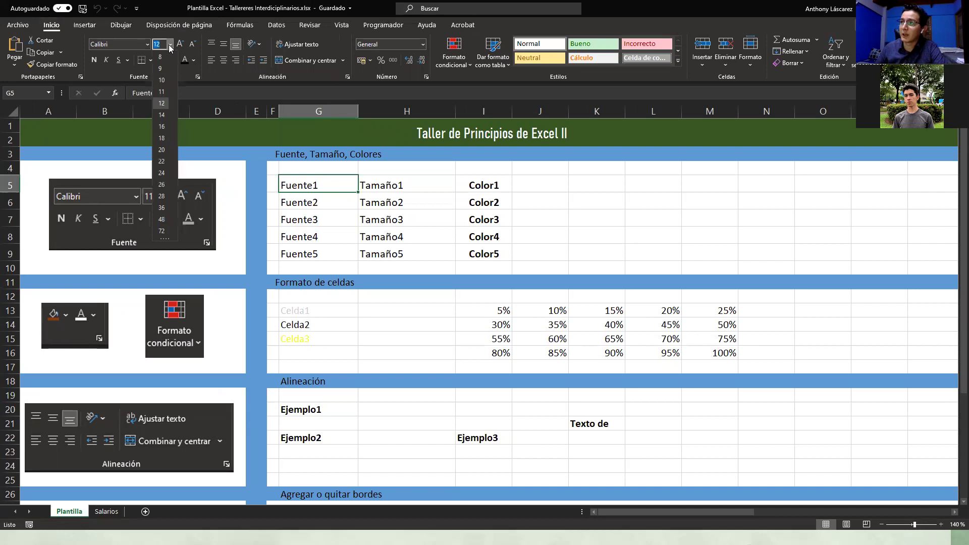
left_click(170, 46)
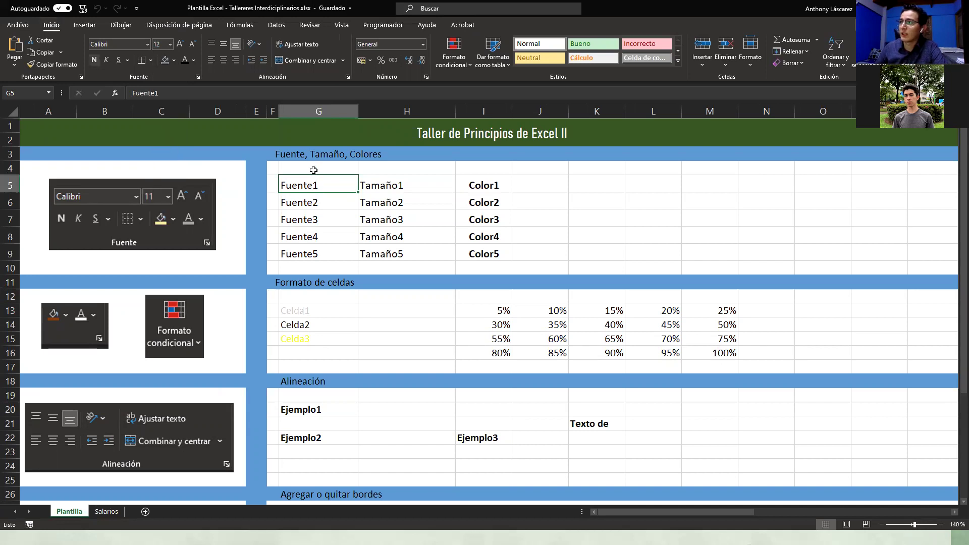
Step: Make Fuente1–Fuente3 (G5:G7) bold, trying then removing italic and underline
left_click_drag(315, 186, 313, 220)
left_click(94, 60)
left_click(107, 61)
left_click(119, 62)
left_click(118, 63)
left_click(107, 61)
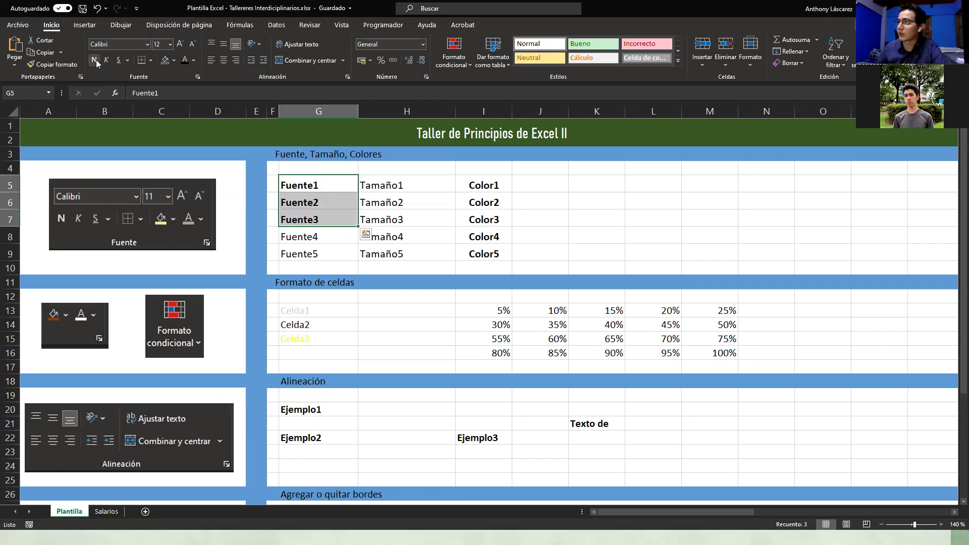
left_click(151, 61)
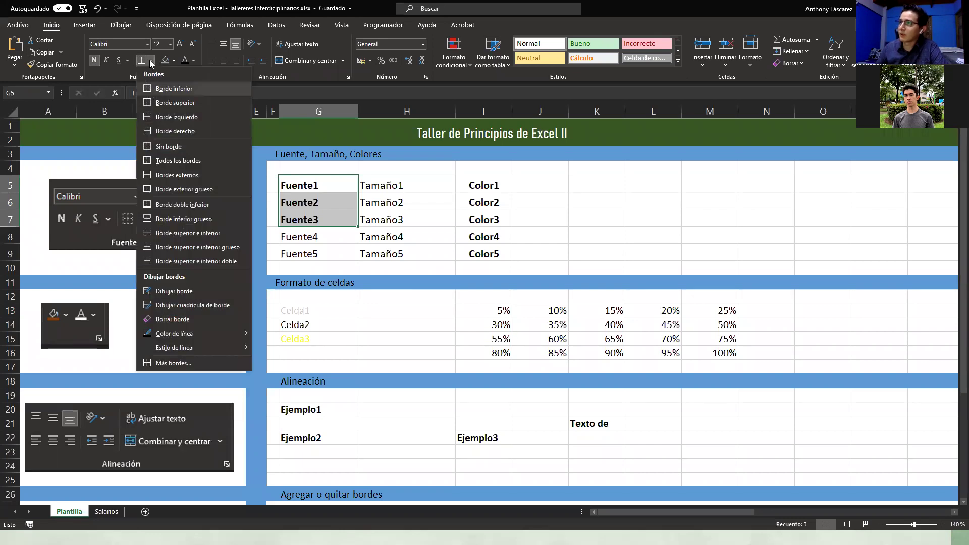
left_click(151, 62)
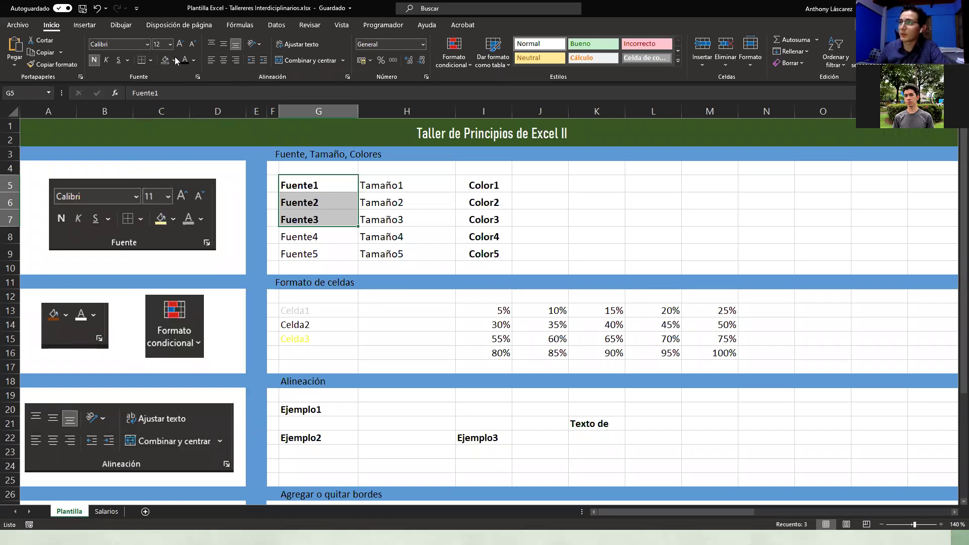
left_click(406, 352)
left_click(329, 190)
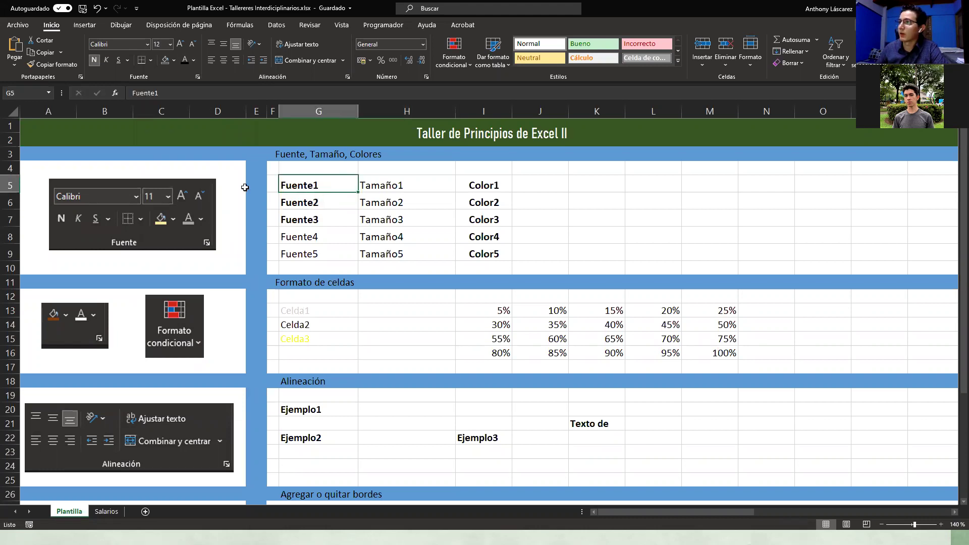
Step: Set Fuente1 to Arial and Fuente2 to Angsana New
left_click(147, 43)
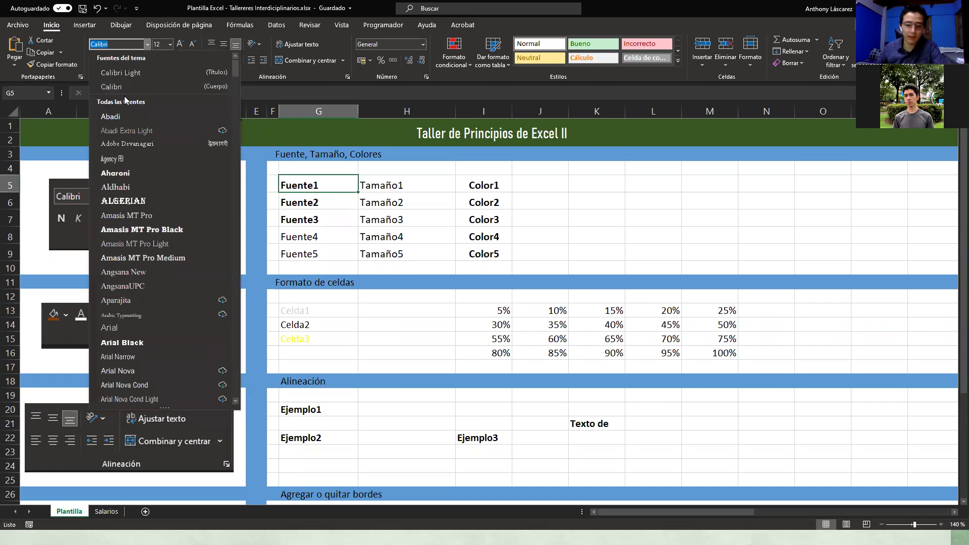
type("Arial")
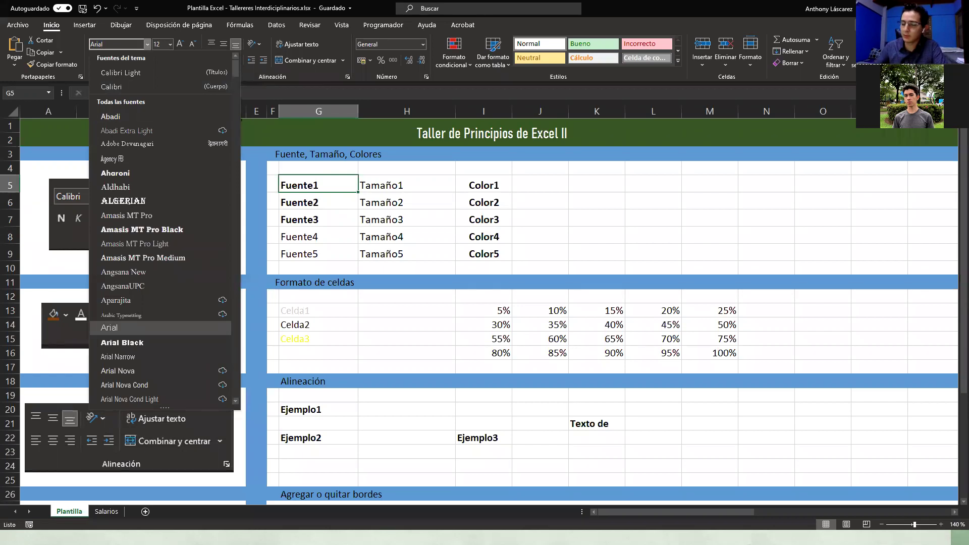
key("Return")
left_click(297, 205)
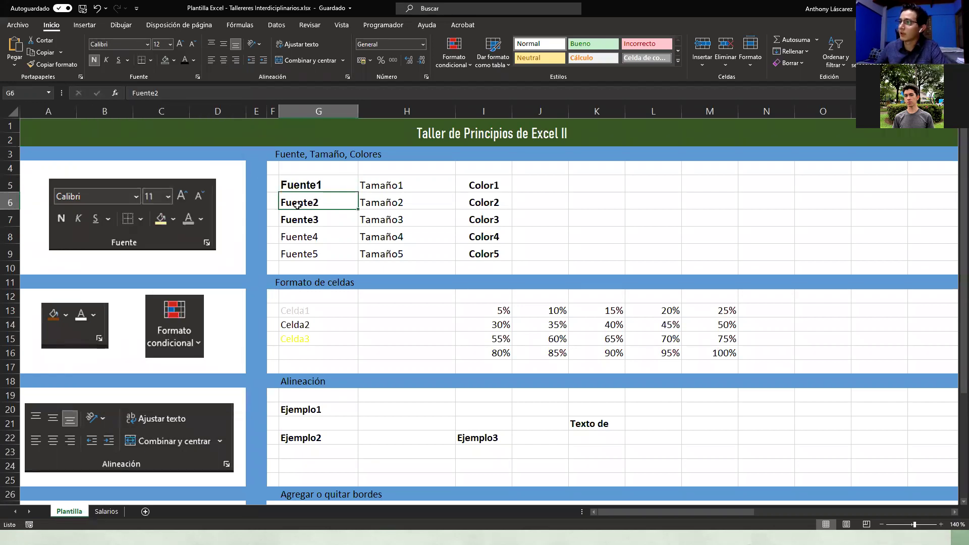
left_click(147, 44)
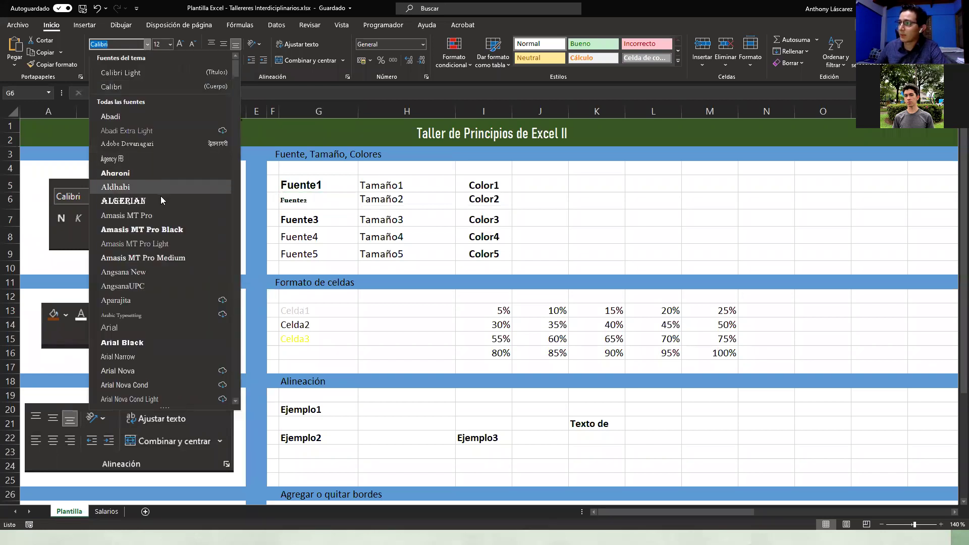
left_click(154, 271)
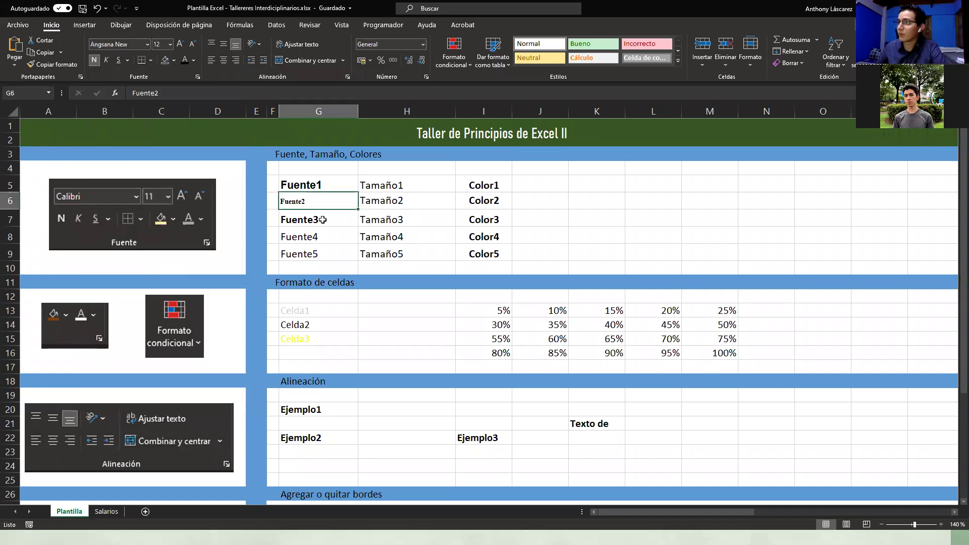
left_click(148, 44)
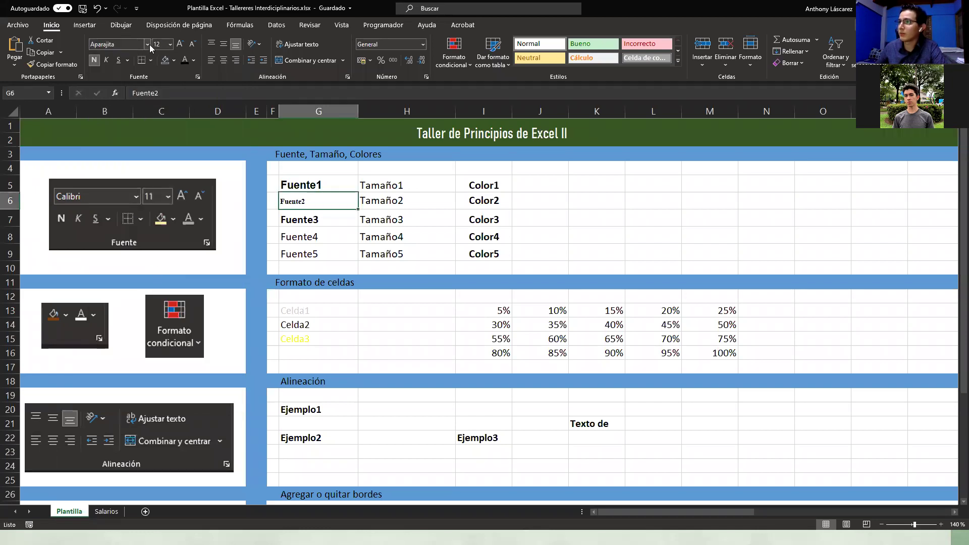
key("Return")
Step: Set Fuente3 to AspireSCLightOblique and Fuente4 to Bell MT
left_click(294, 218)
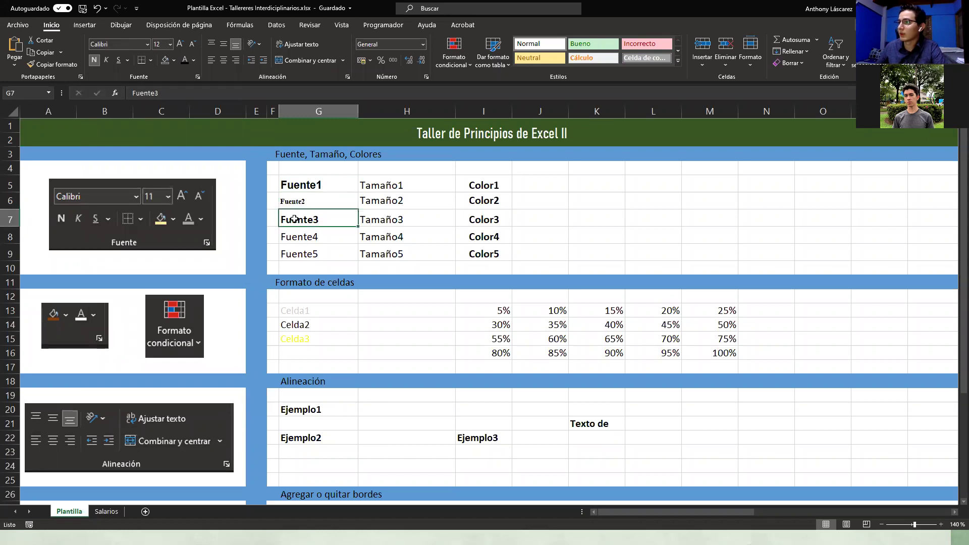
left_click(145, 46)
scroll(160, 206, "down", 6)
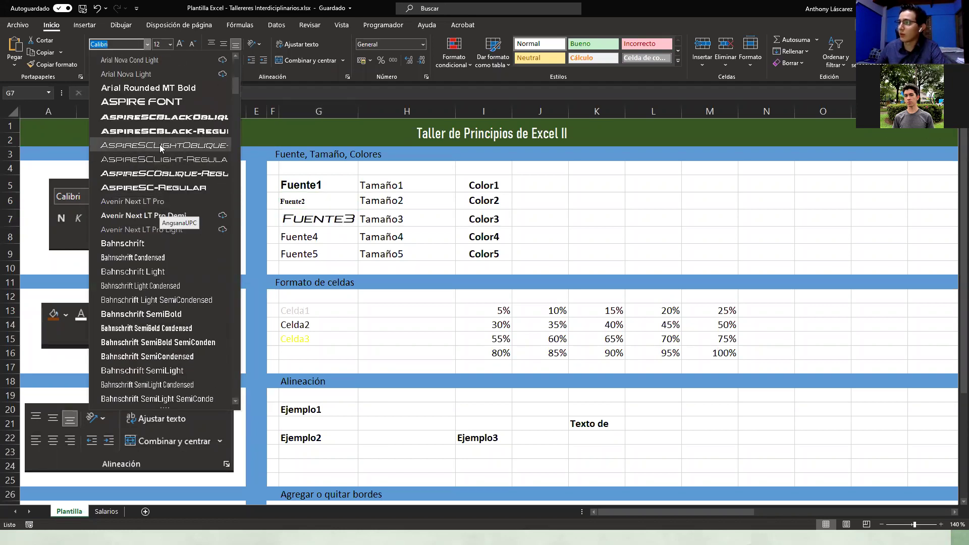
left_click(161, 148)
key("Down")
key("Down")
key("Up")
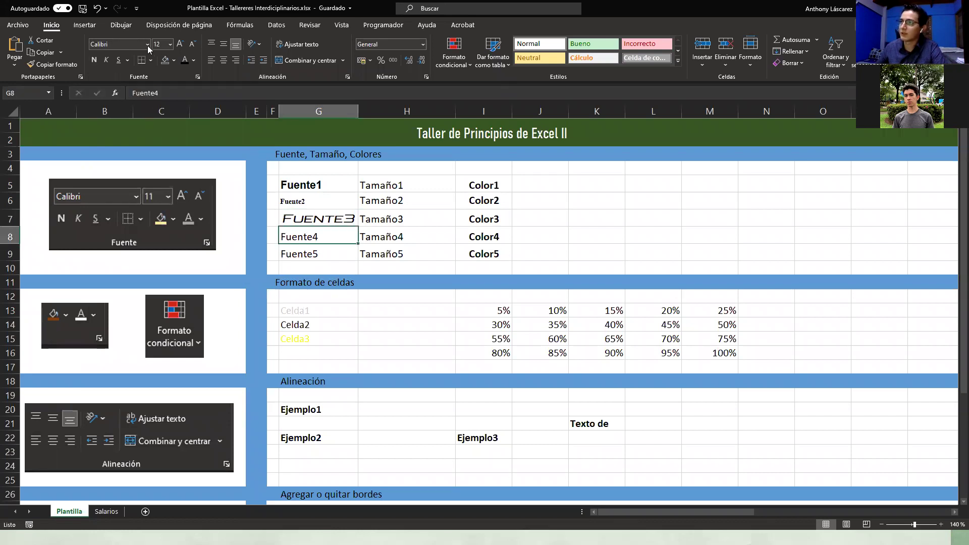
left_click(147, 46)
scroll(174, 220, "down", 5)
scroll(175, 219, "down", 7)
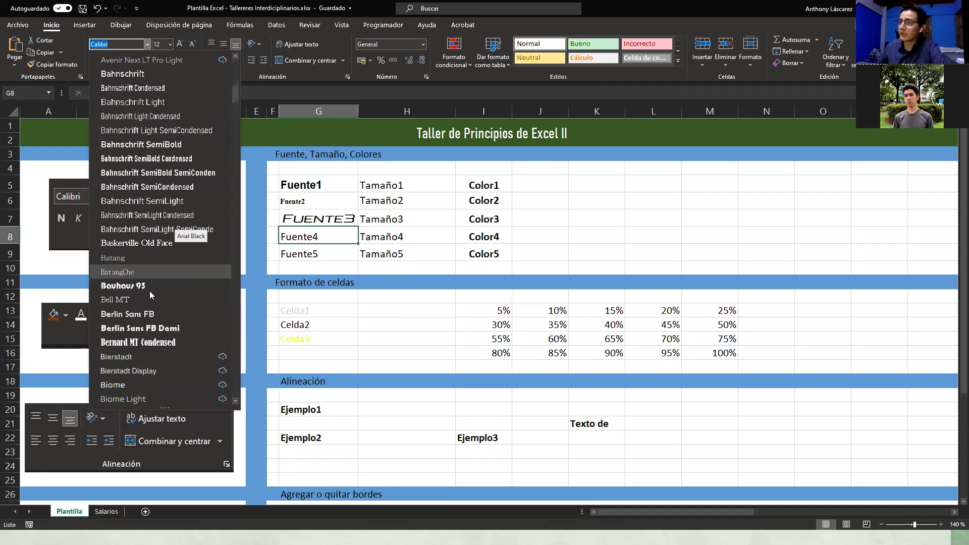
left_click(148, 298)
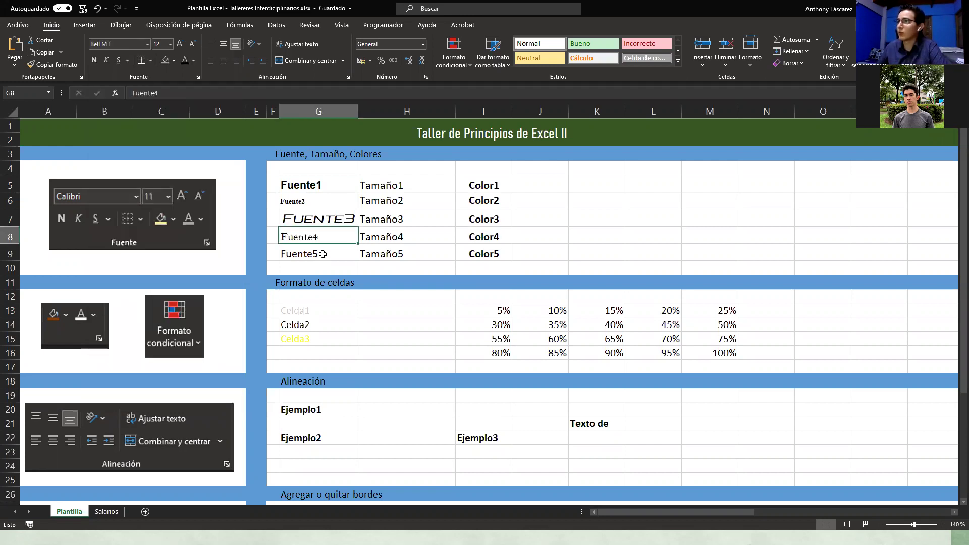
Step: Browse fonts for Fuente5 without applying one, then select the Tamaño1–Tamaño5 cells
left_click(319, 255)
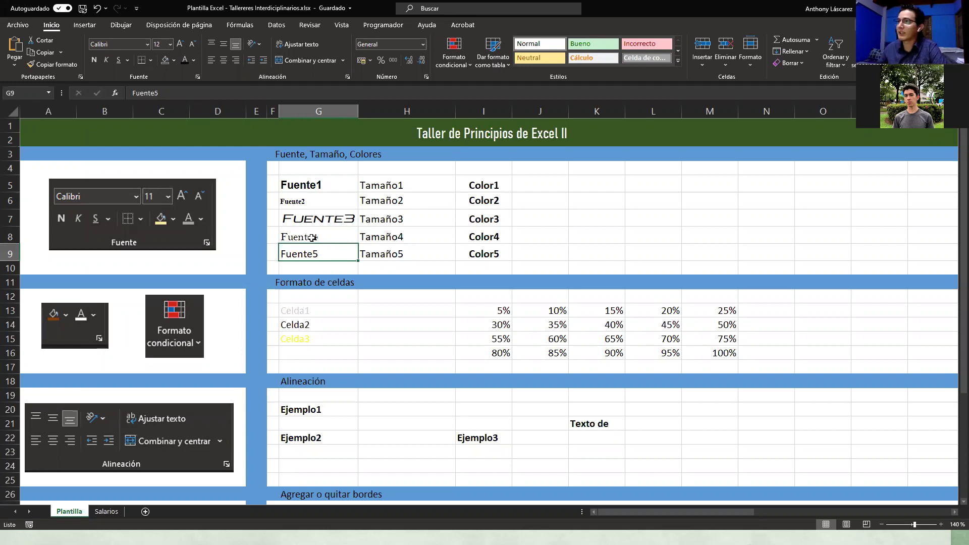
left_click(147, 44)
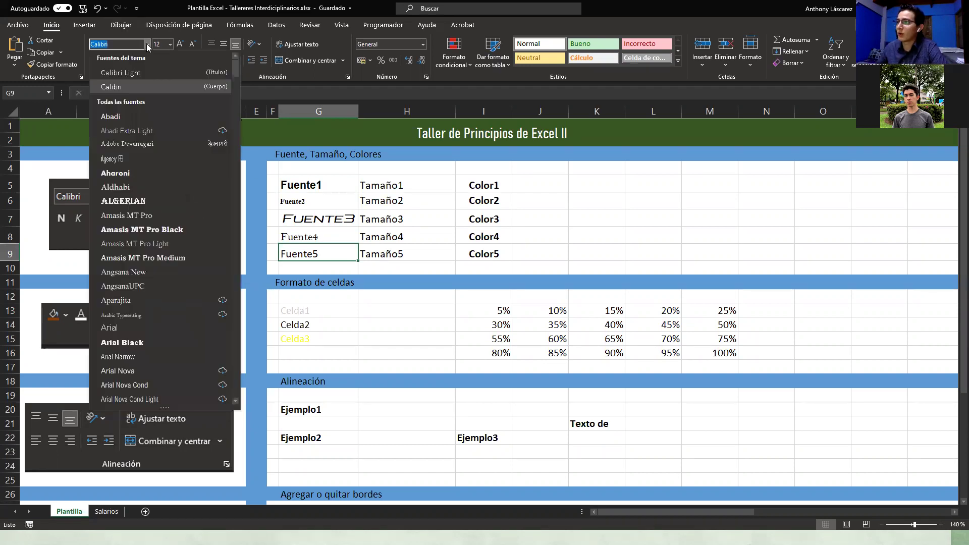
scroll(181, 298, "down", 10)
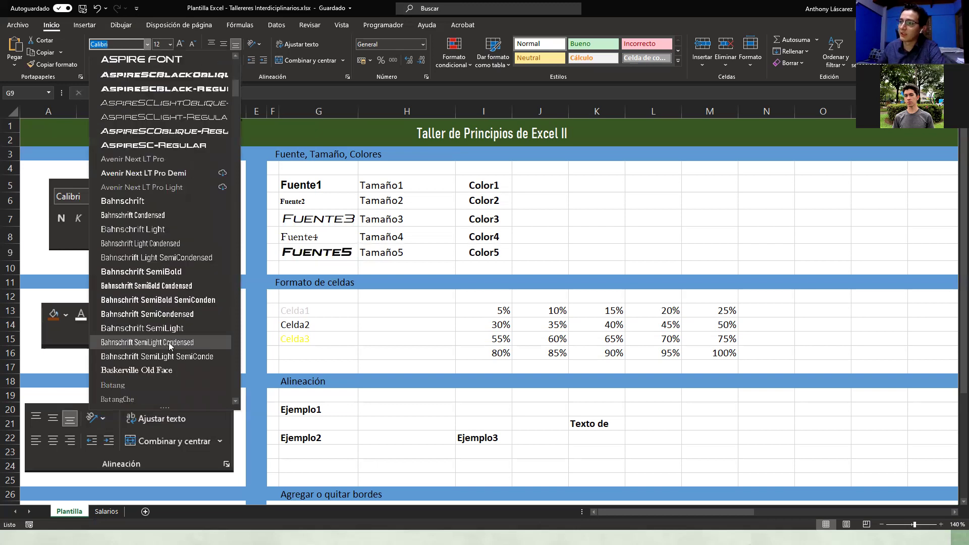
key("Escape")
left_click(593, 232)
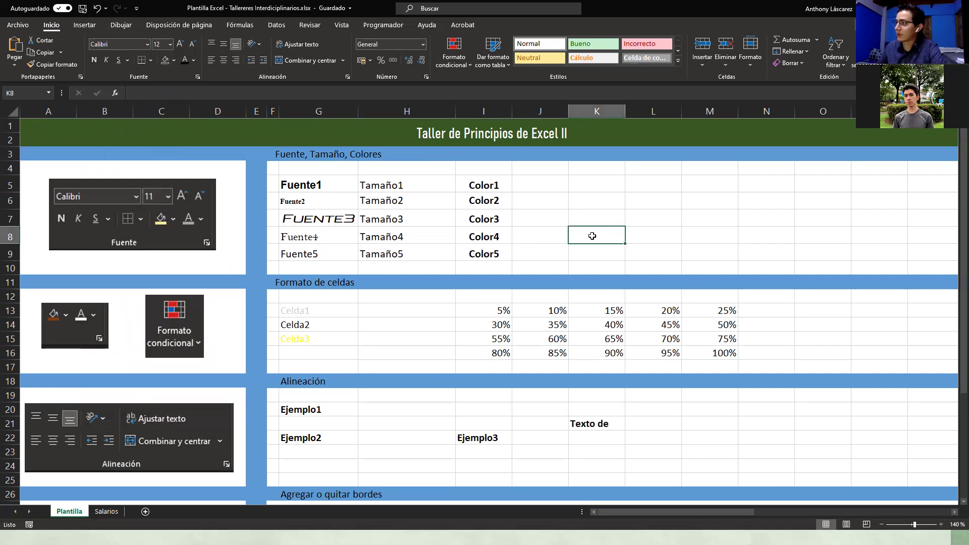
left_click(595, 217)
left_click(595, 196)
left_click(716, 197)
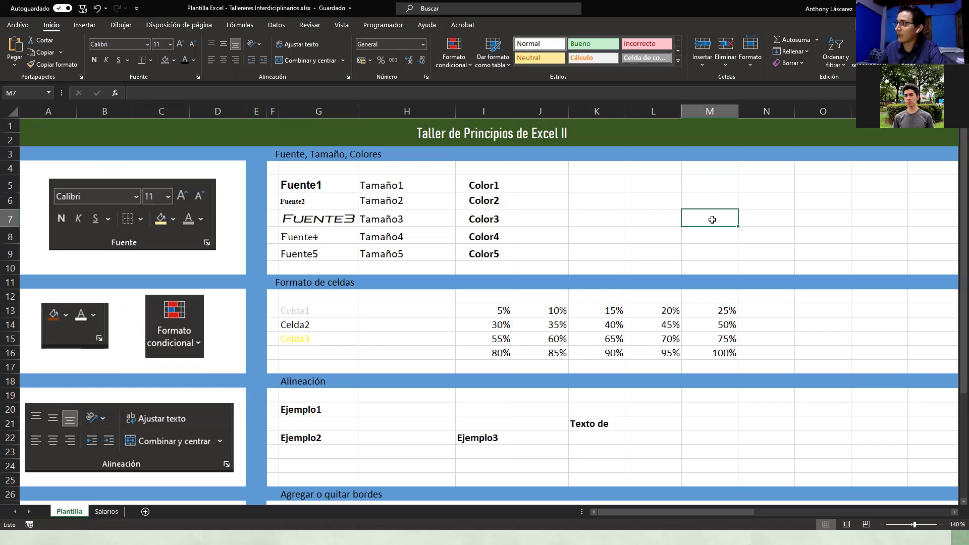
left_click(644, 221)
left_click(707, 203)
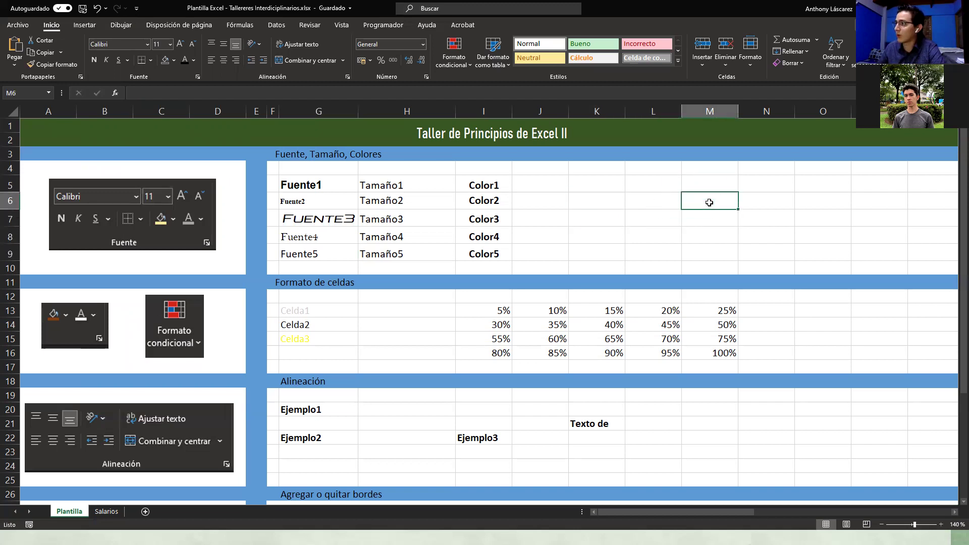
left_click(661, 218)
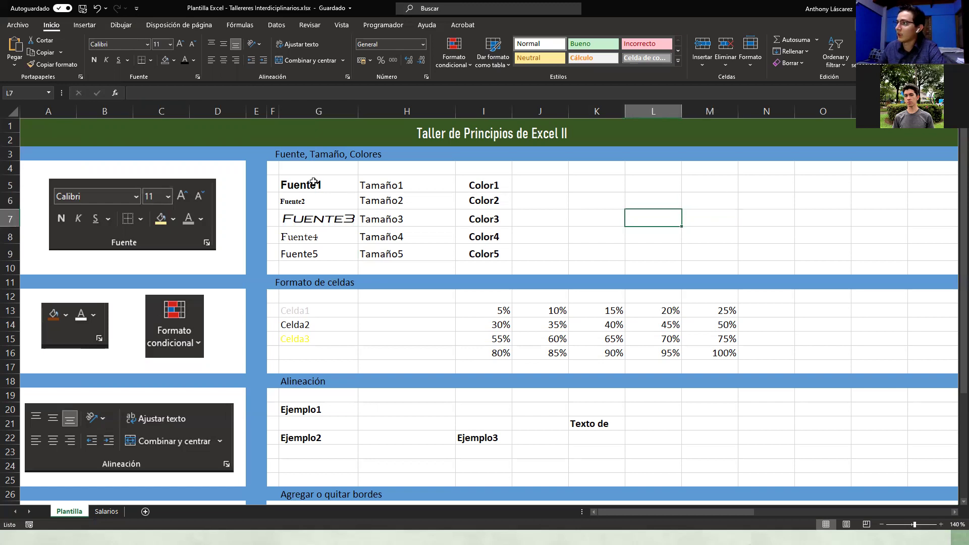
left_click_drag(365, 183, 383, 258)
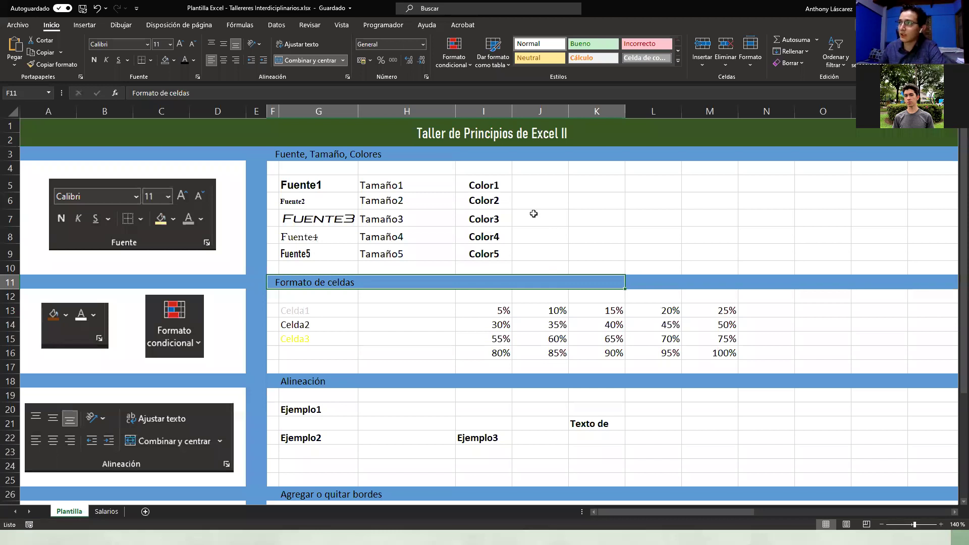
key("ctrl+z")
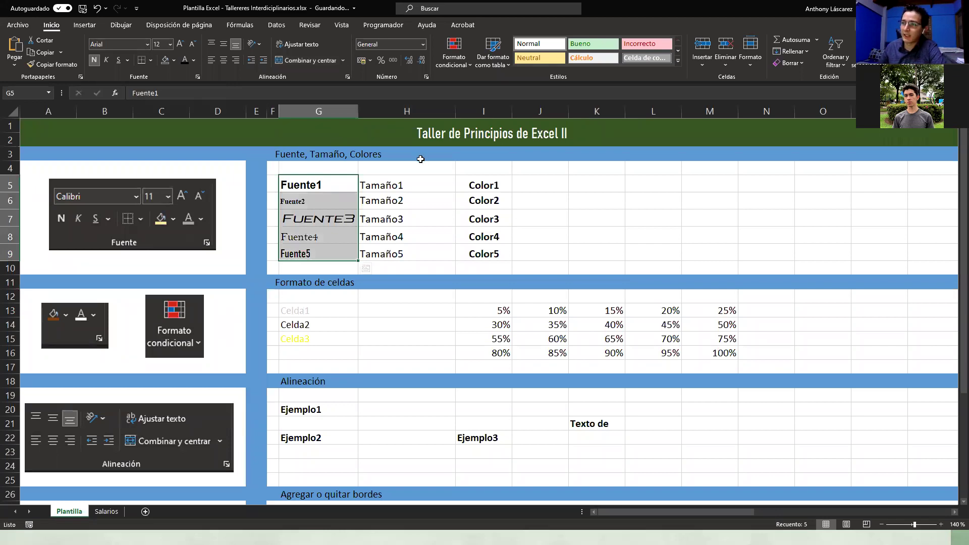
left_click(409, 184)
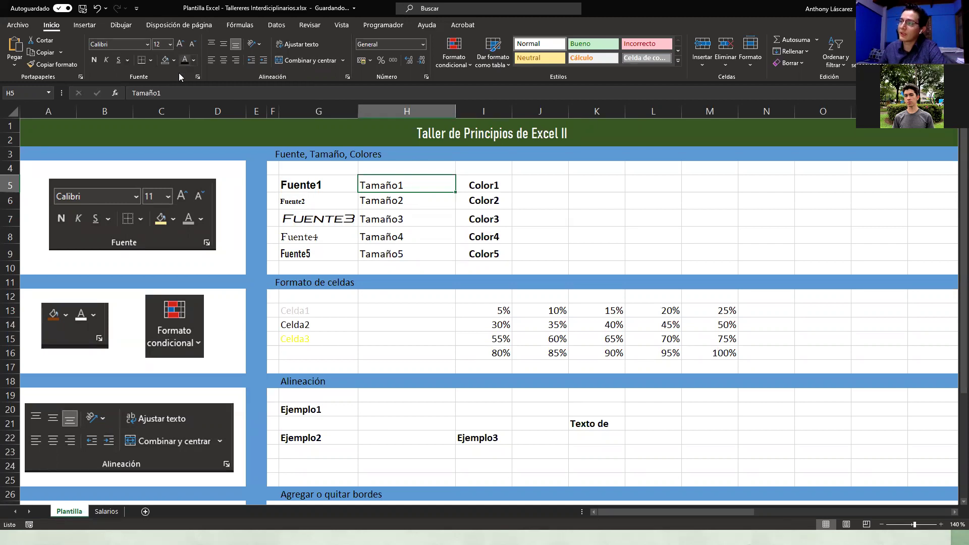
Step: Set Tamaño1 to size 11, Tamaño2 to 14, Tamaño3 to 8 and Tamaño4 to 18
mouse_move(413, 191)
left_mouse_down()
mouse_move(409, 242)
mouse_move(391, 177)
mouse_move(393, 187)
left_mouse_up()
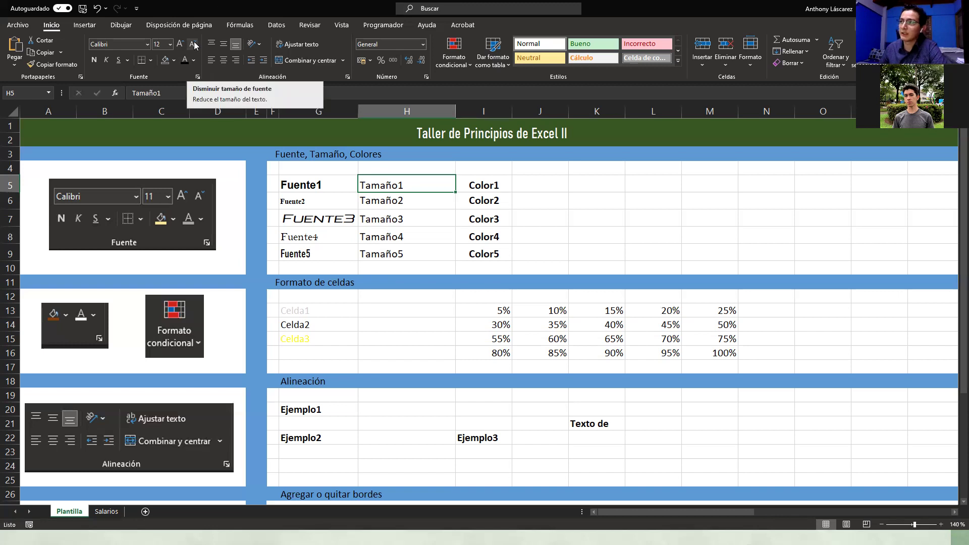
left_click(194, 44)
left_click(388, 202)
left_click(180, 44)
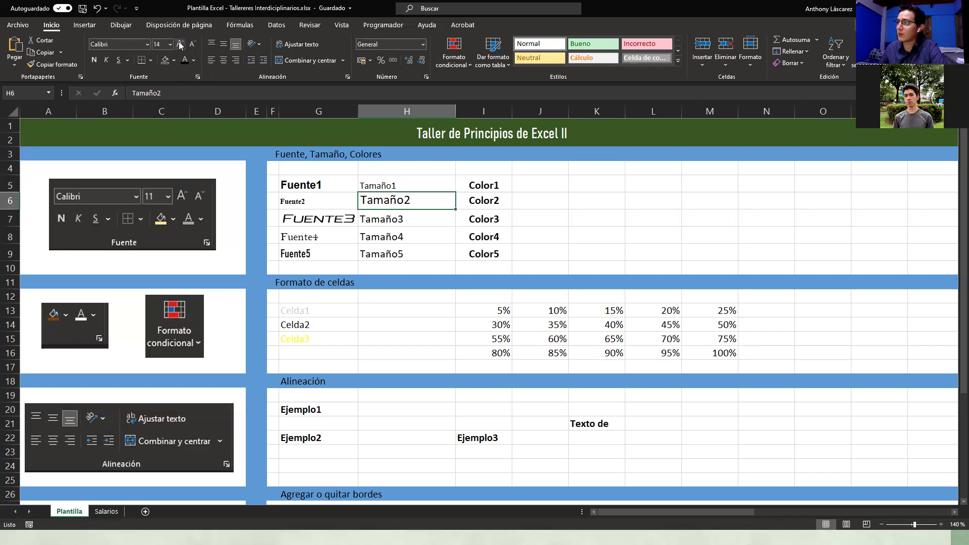
key("Down")
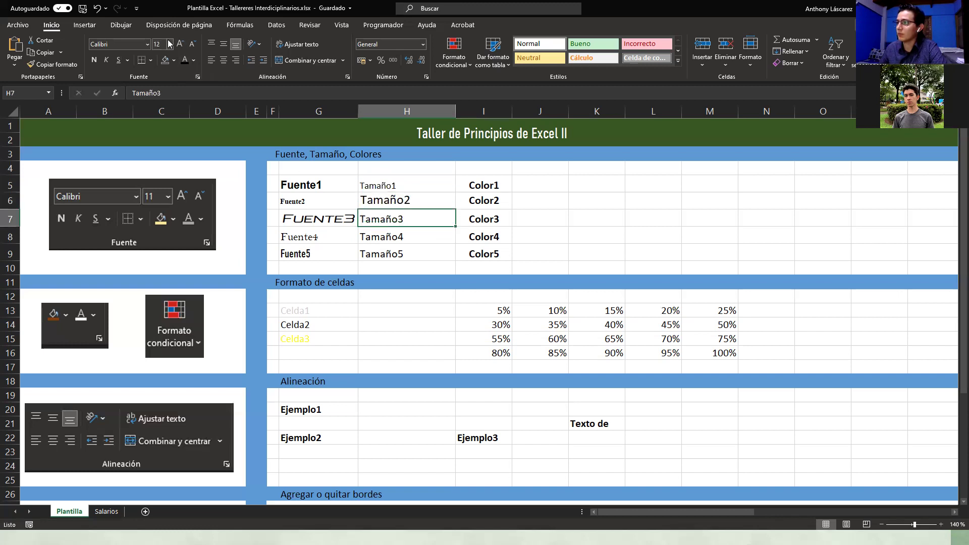
left_click(171, 45)
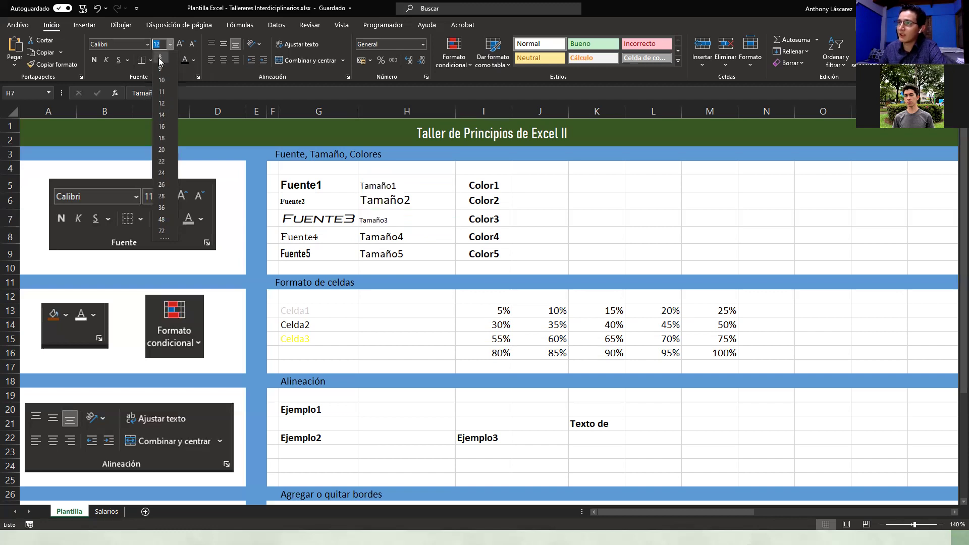
left_click(160, 58)
left_click(170, 44)
left_click(170, 44)
left_click(404, 233)
left_click(170, 44)
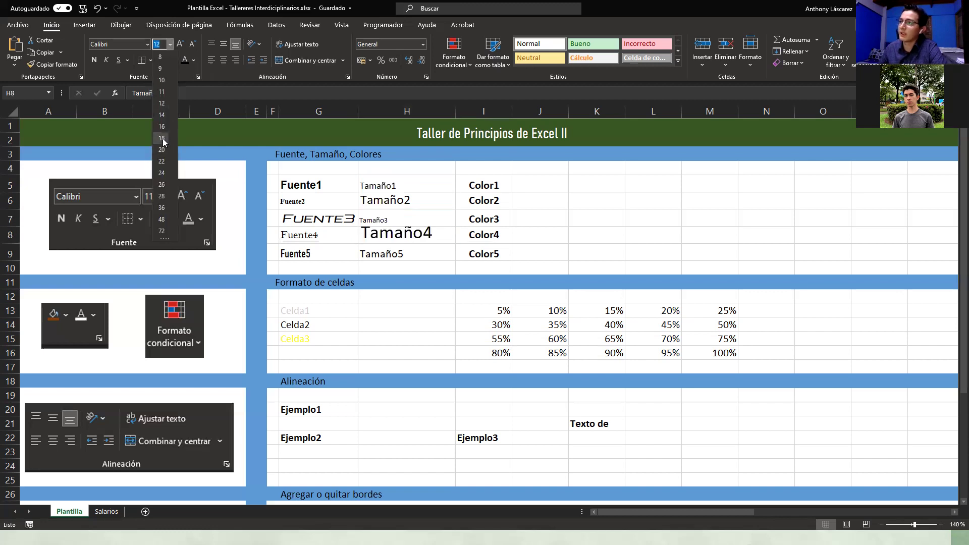
left_click(164, 143)
Step: Set Tamaño5 to size 15, correcting an initial 6, then select Color1–Color5
key("Down")
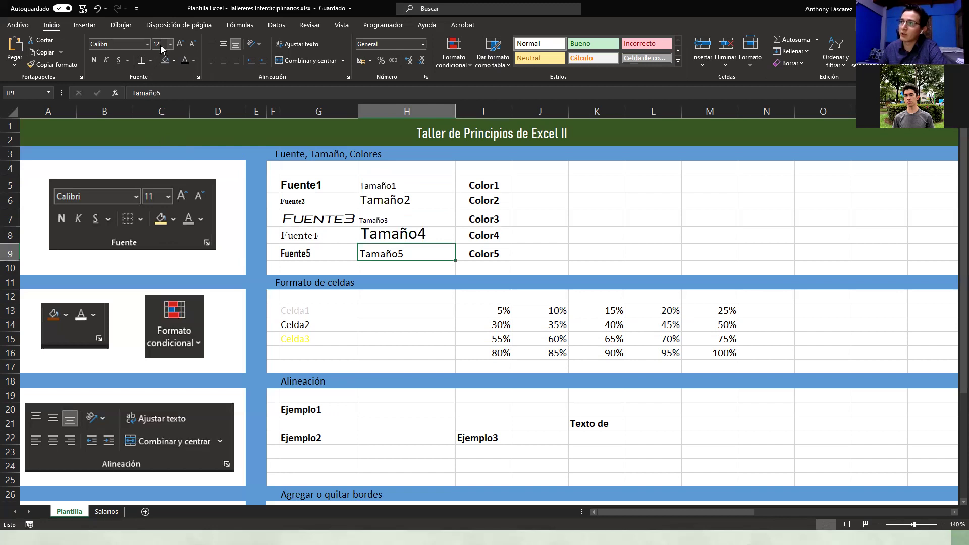
left_click(165, 44)
type("6")
key("Return")
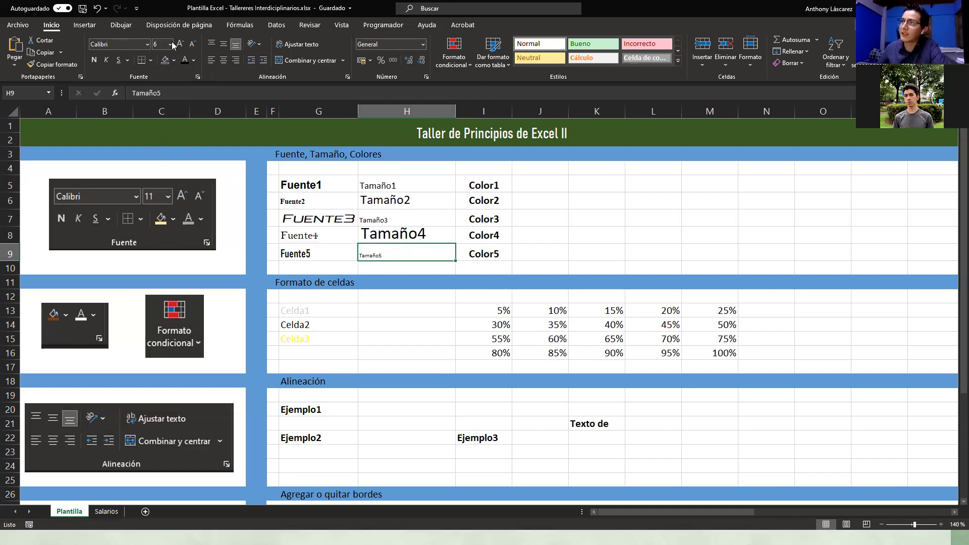
left_click(170, 45)
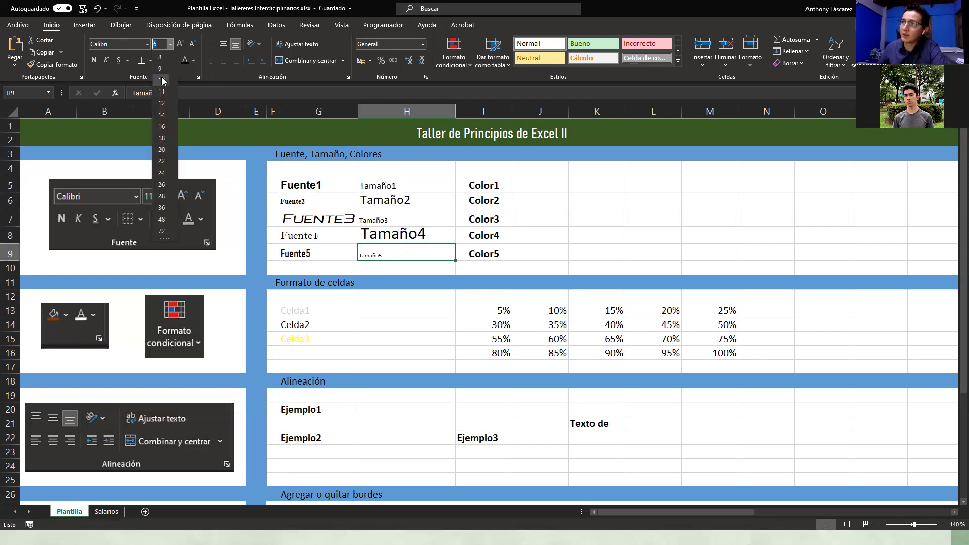
left_click(655, 297)
left_click(162, 44)
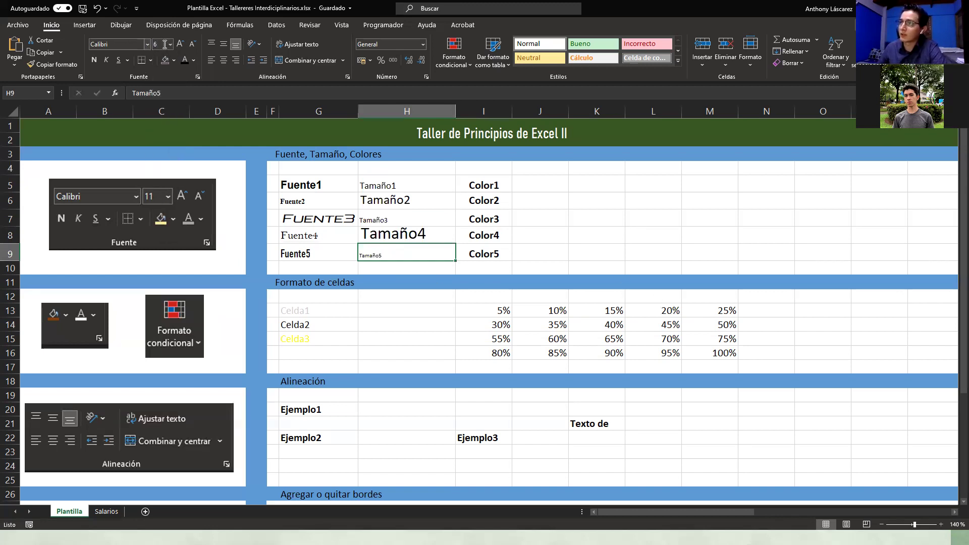
type("5")
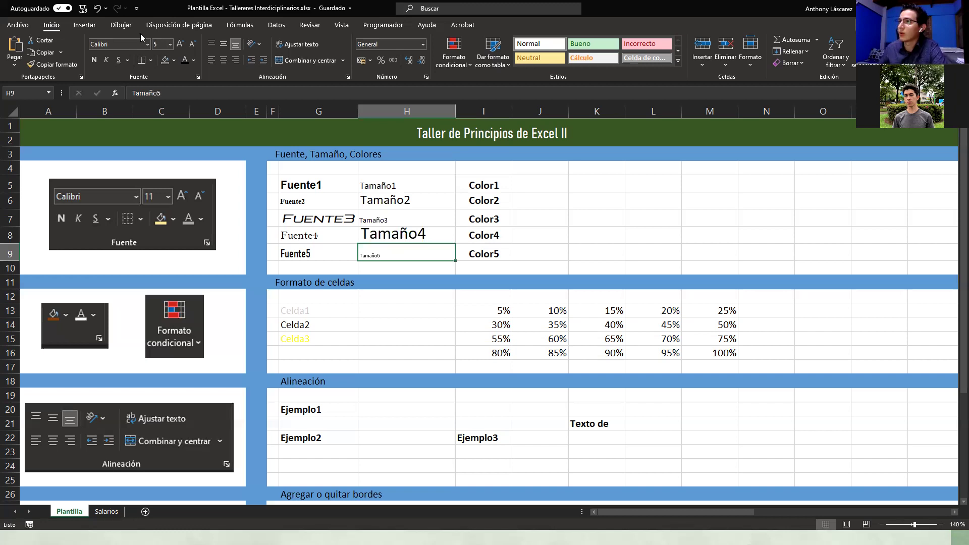
key("BackSpace")
type("15")
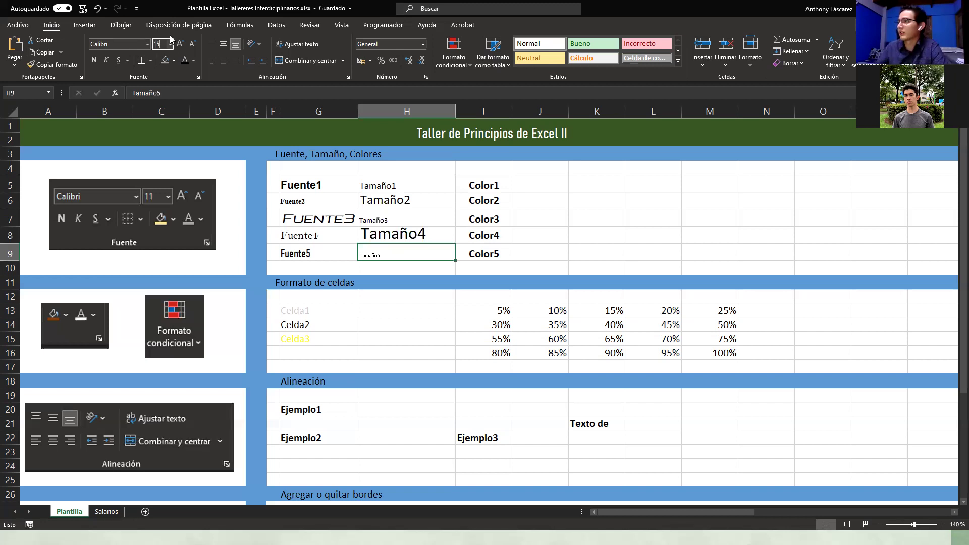
key("Return")
left_click(523, 247)
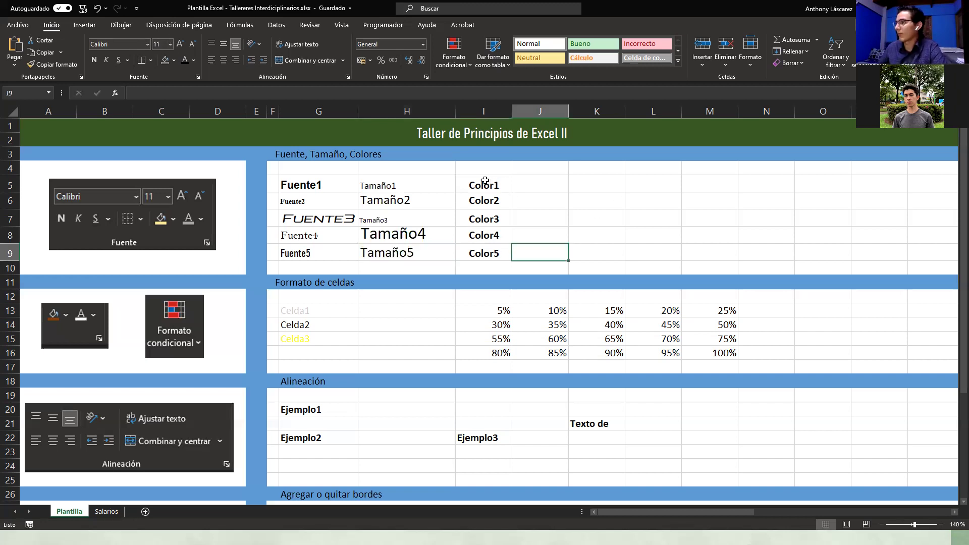
left_click(485, 182)
left_click_drag(477, 183, 481, 251)
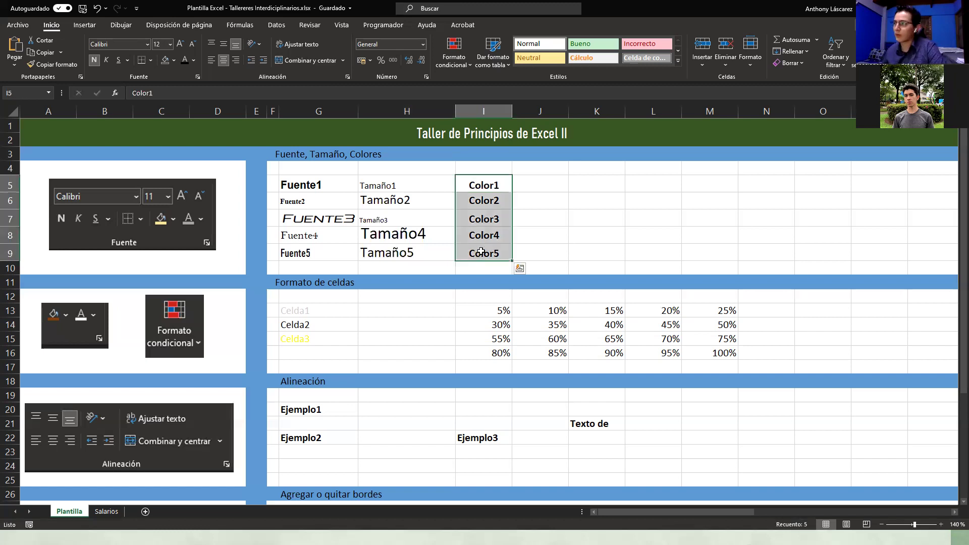
Step: Make the Color2 text gold and the Color3 text green
left_click(469, 182)
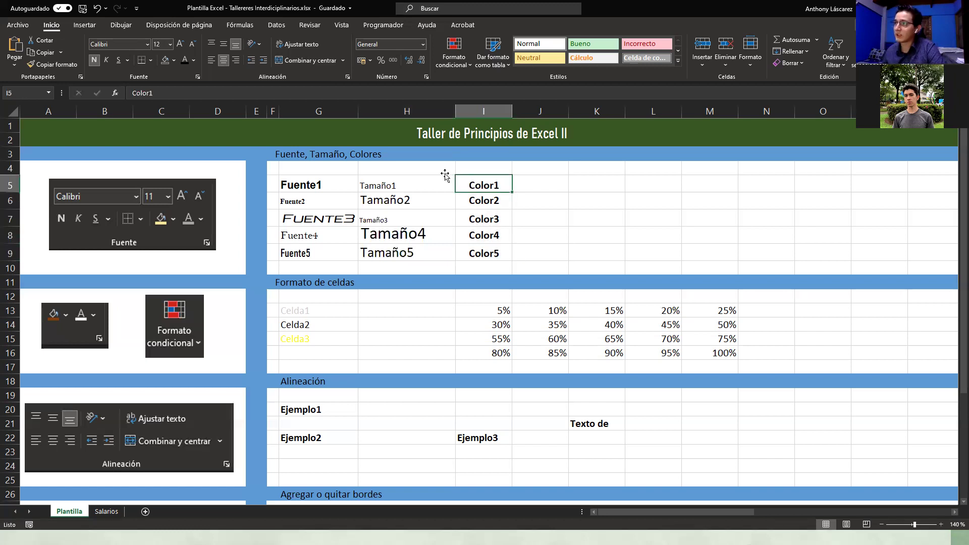
key("Down")
left_click(194, 60)
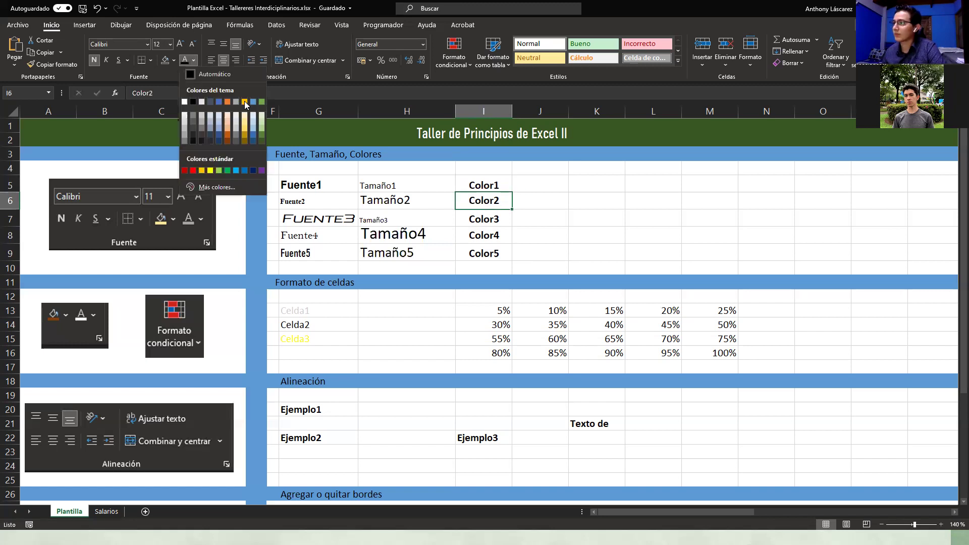
left_click(245, 103)
key("Down")
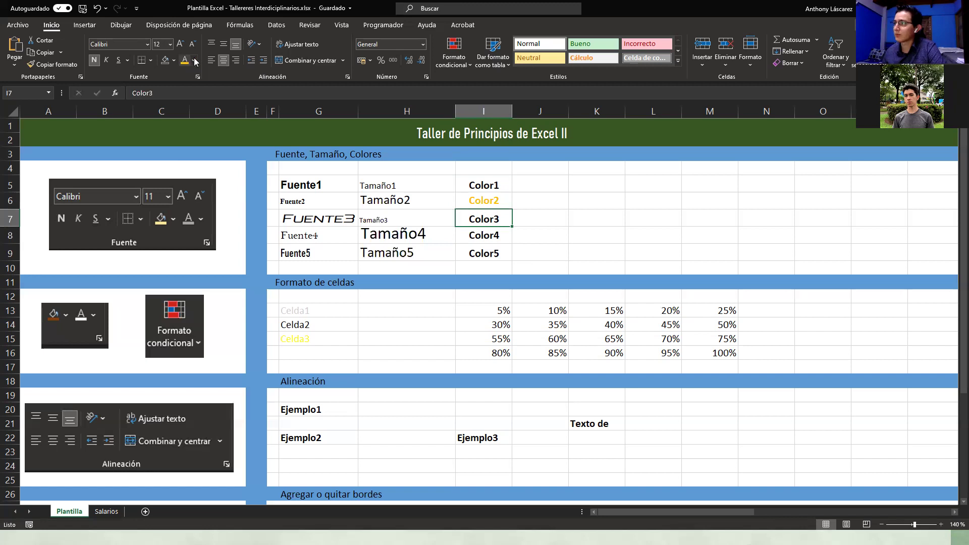
left_click(195, 60)
left_click(261, 102)
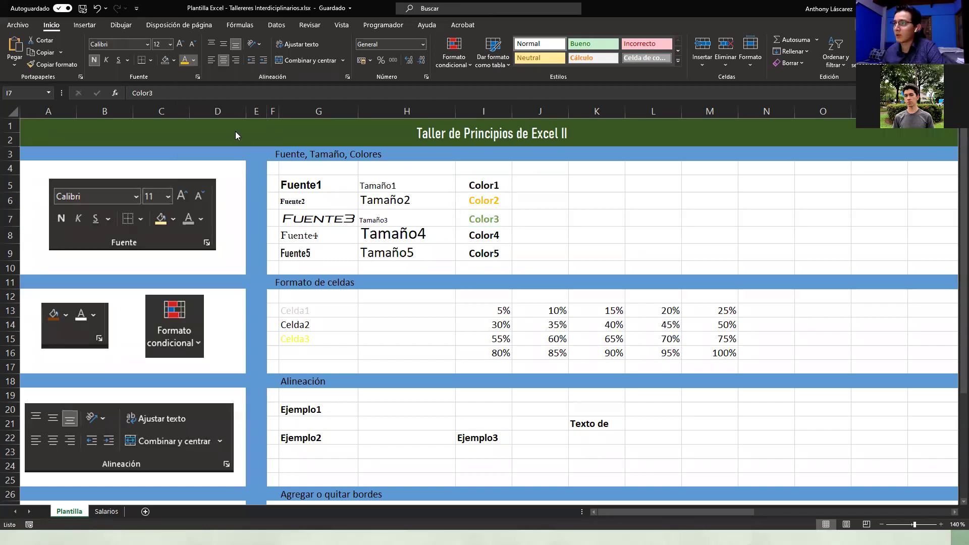
Step: Make the Color4 text blue and the Color5 text dark orange
key("Down")
left_click(194, 60)
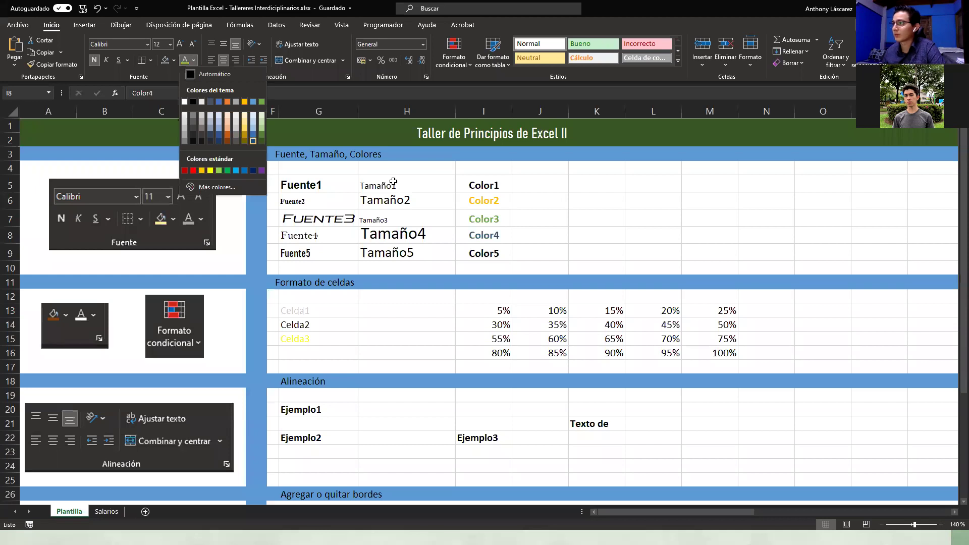
left_click(251, 139)
key("Down")
left_click(194, 61)
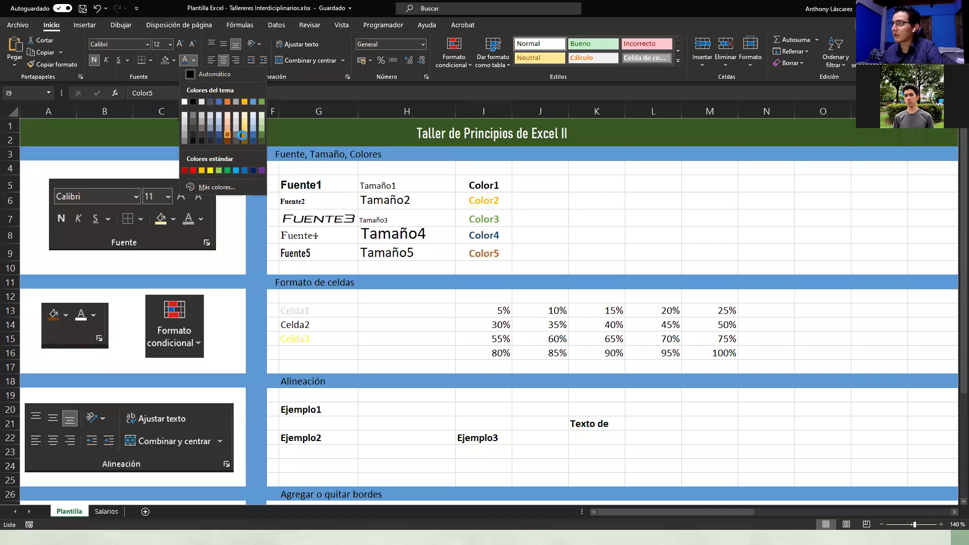
left_click(226, 136)
left_click(616, 228)
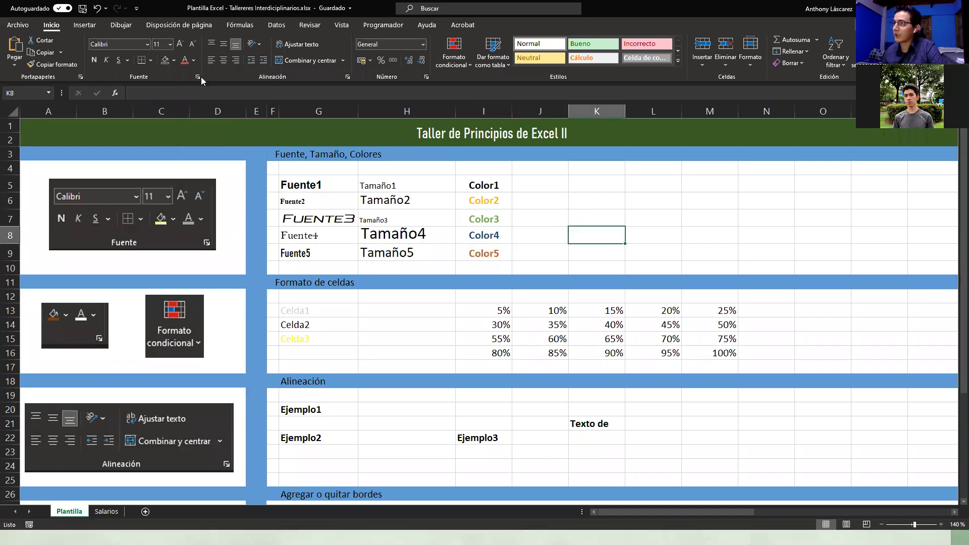
Step: Apply the Azul II colour theme to the workbook
left_click(172, 26)
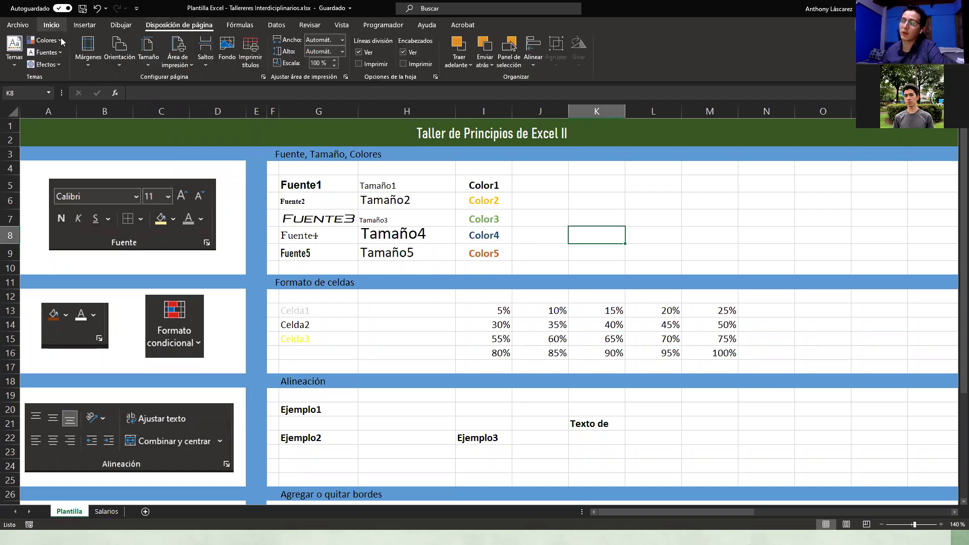
left_click(63, 41)
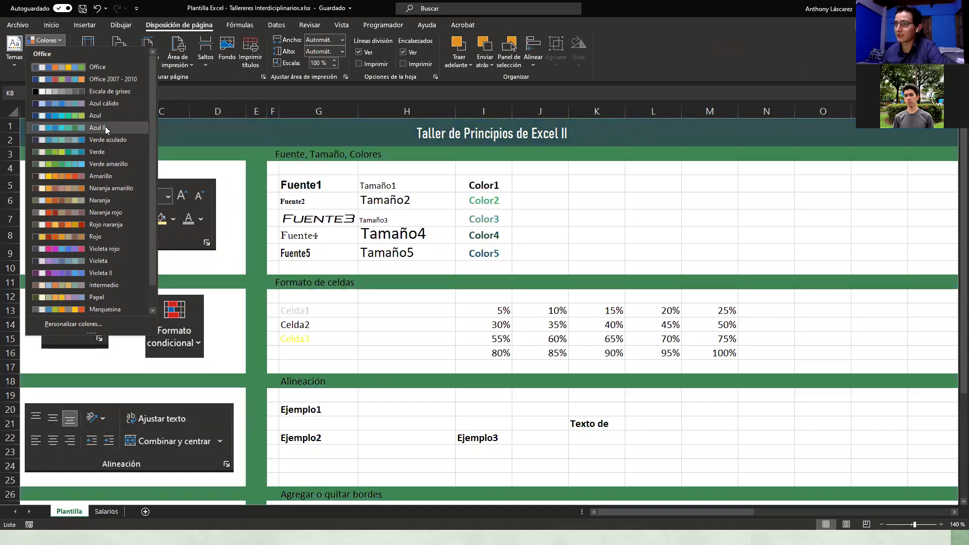
left_click(105, 127)
left_click(547, 250)
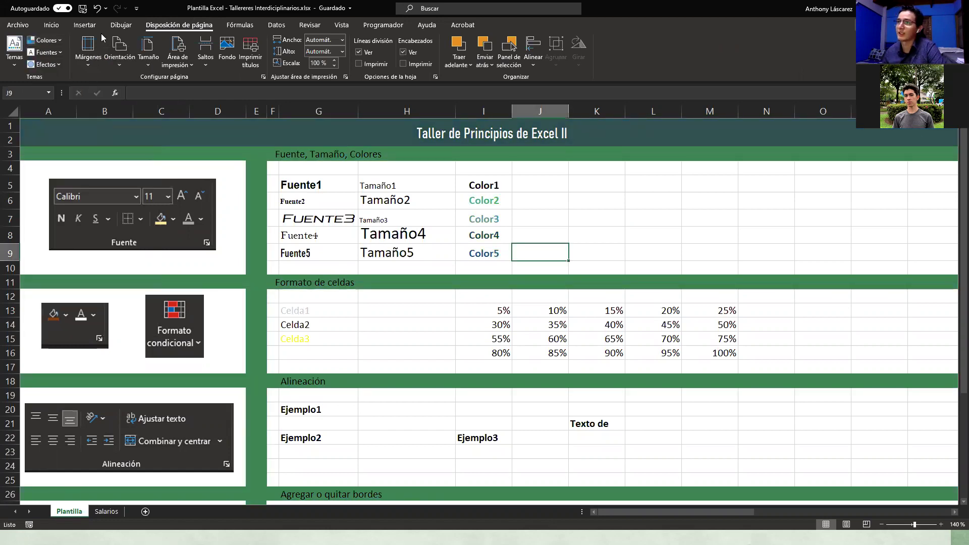
Step: Review the theme list and Color5's font colour choices, leaving both unchanged
left_click(48, 25)
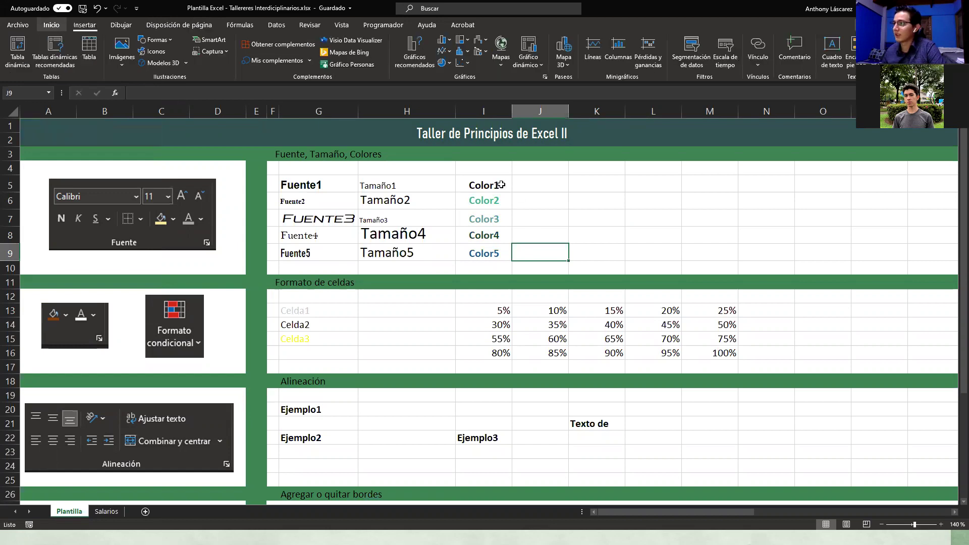
left_click(160, 27)
left_click(45, 40)
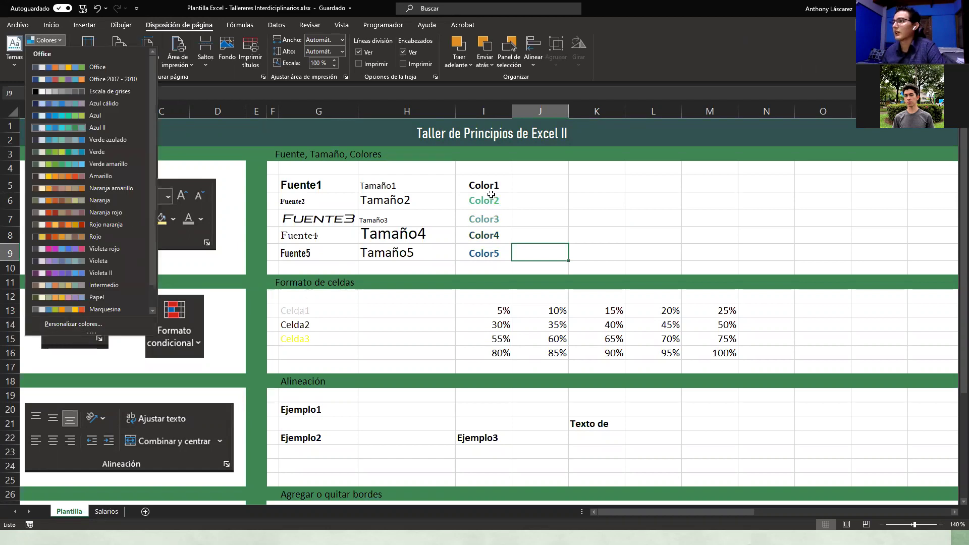
left_click(491, 195)
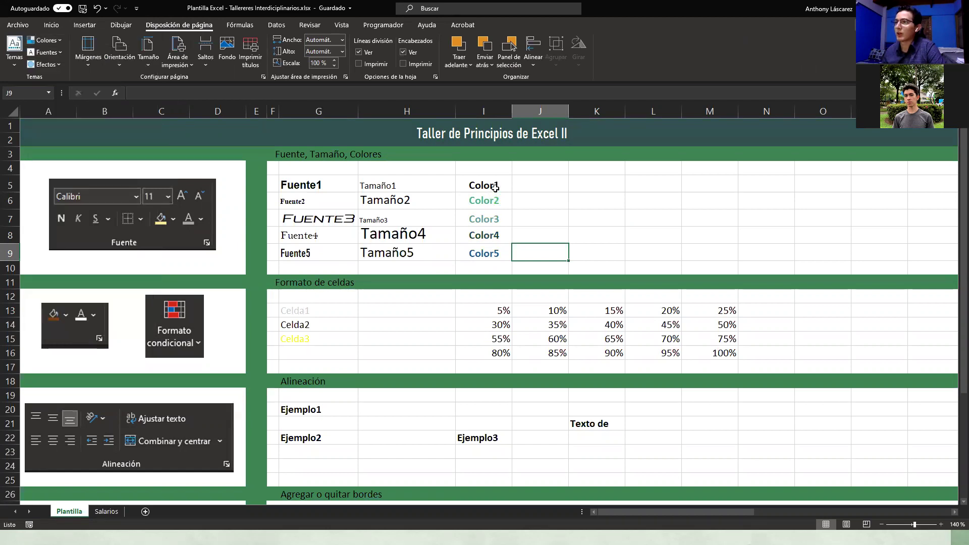
left_click(51, 24)
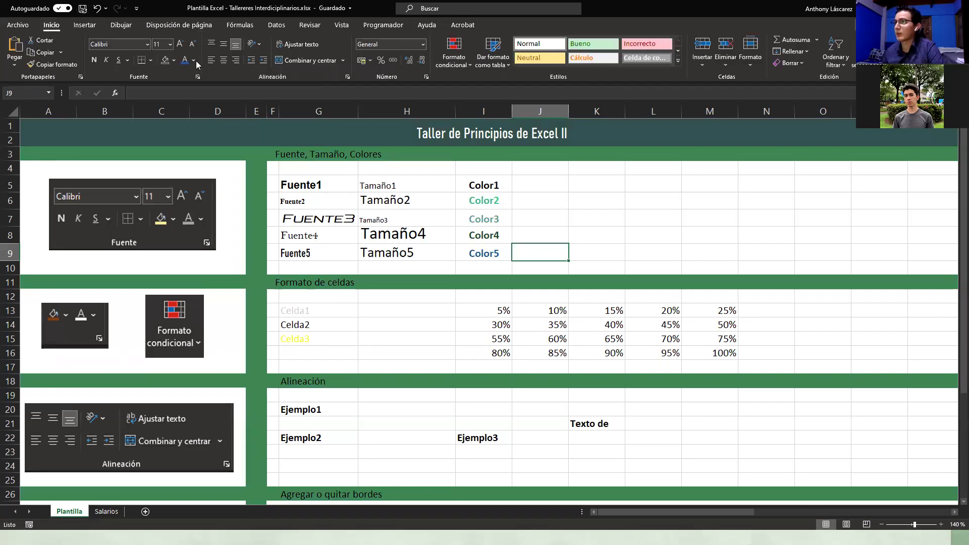
left_click(470, 248)
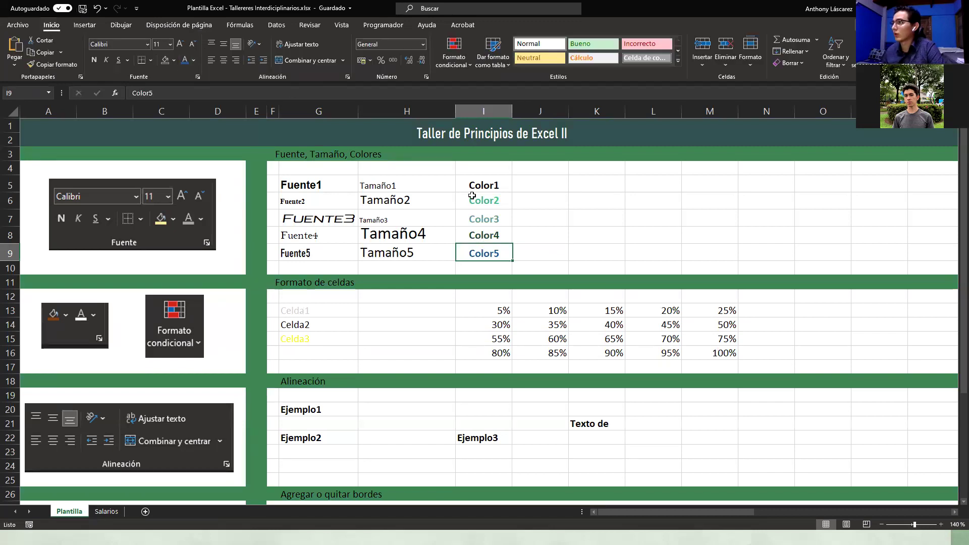
left_click(193, 60)
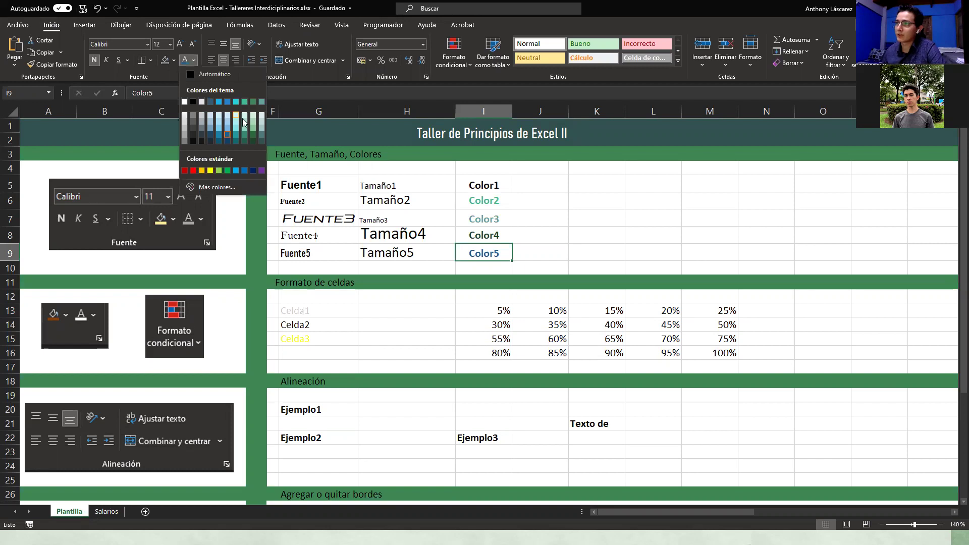
left_click(678, 203)
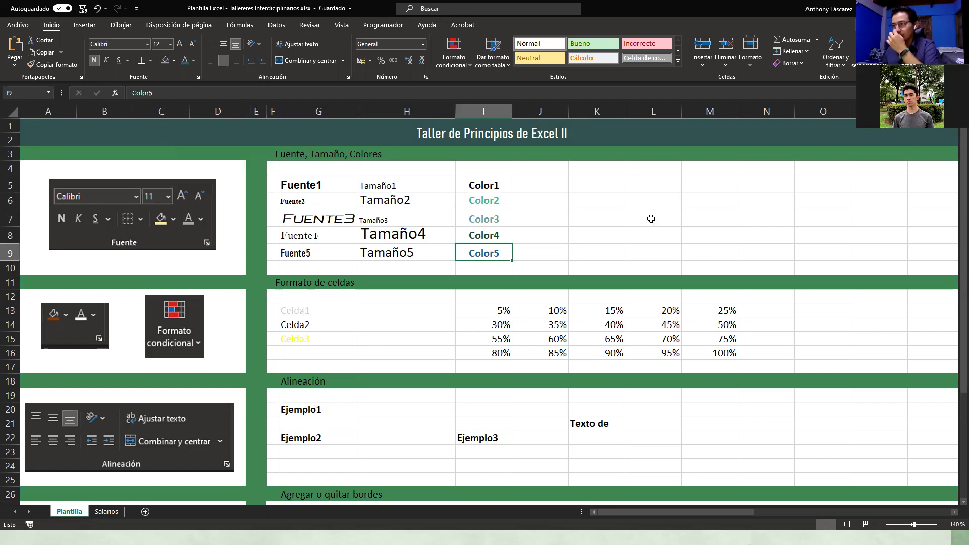
Step: Fill the Celda1 cell (G13) with black
left_click(316, 323)
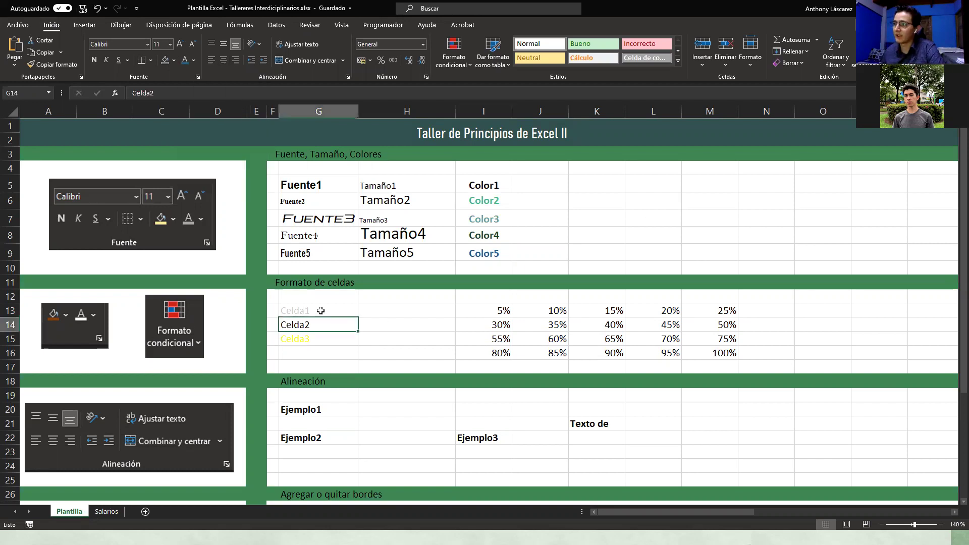
left_click(321, 310)
left_click(314, 337, "shift")
left_click_drag(319, 313, 316, 340)
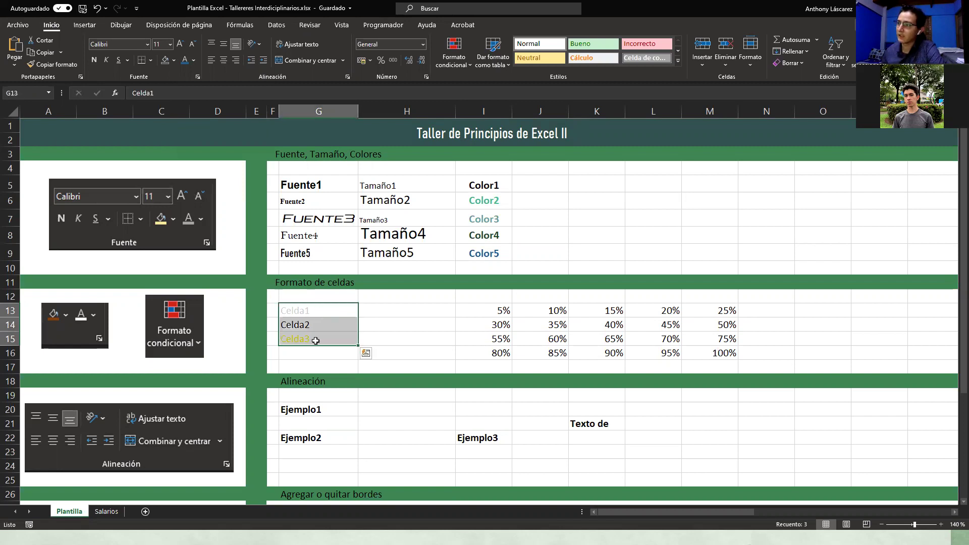
left_click(331, 306)
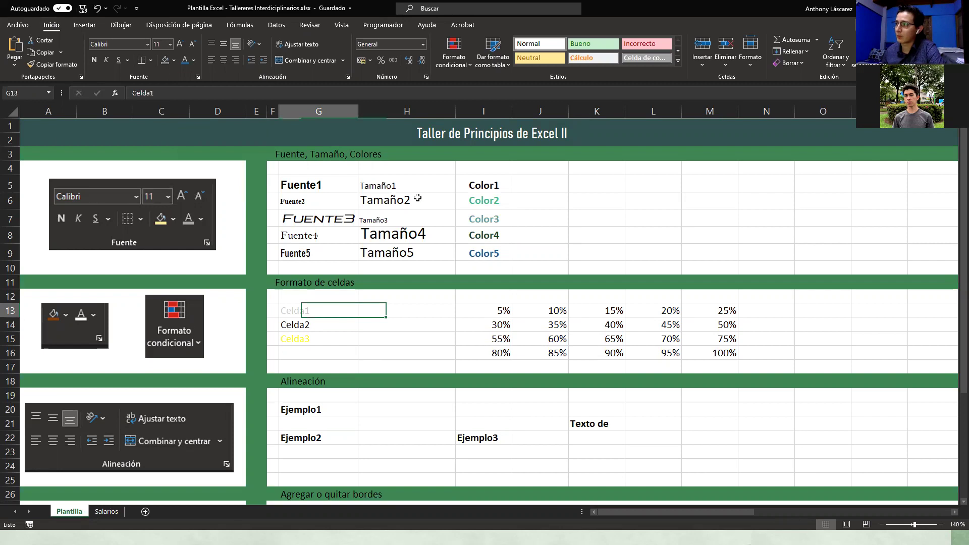
left_click_drag(411, 190, 410, 221)
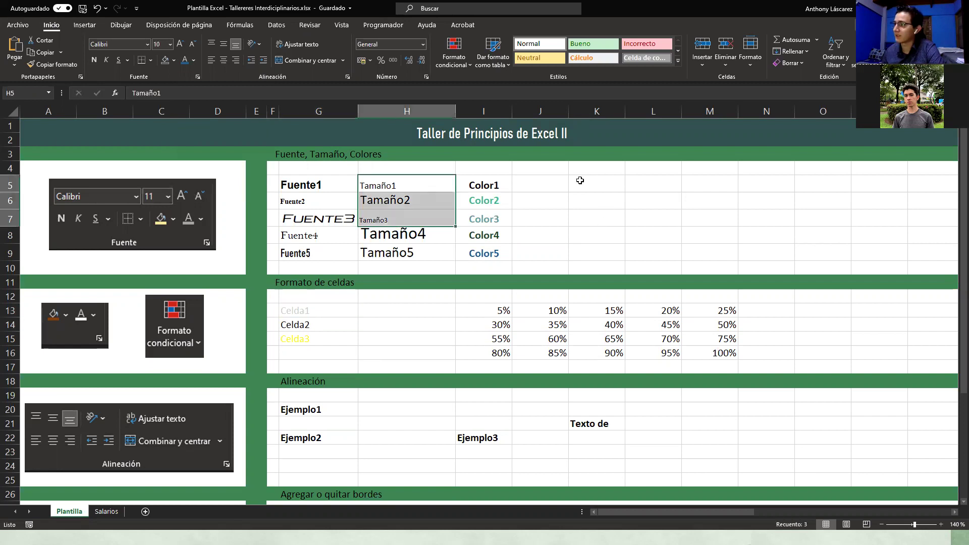
left_click_drag(580, 181, 665, 251)
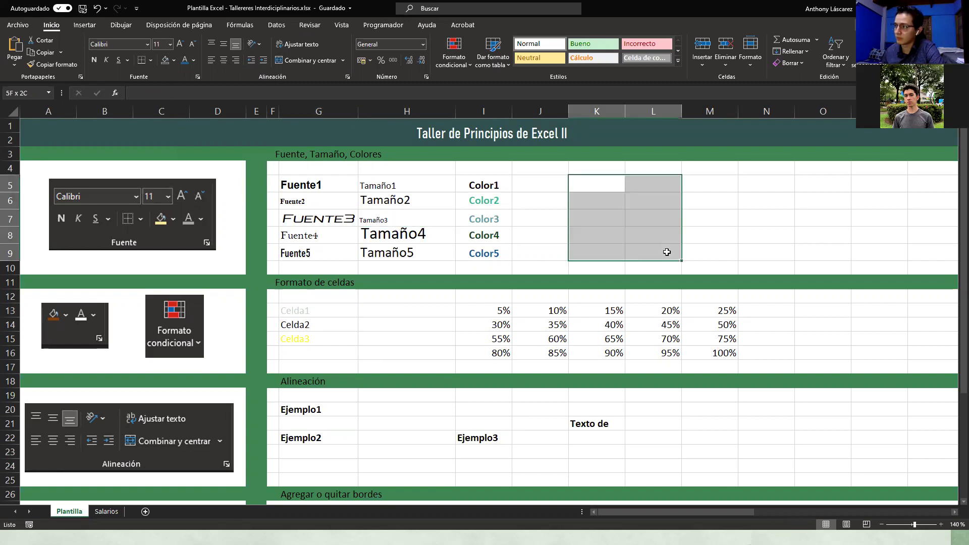
left_click(315, 308)
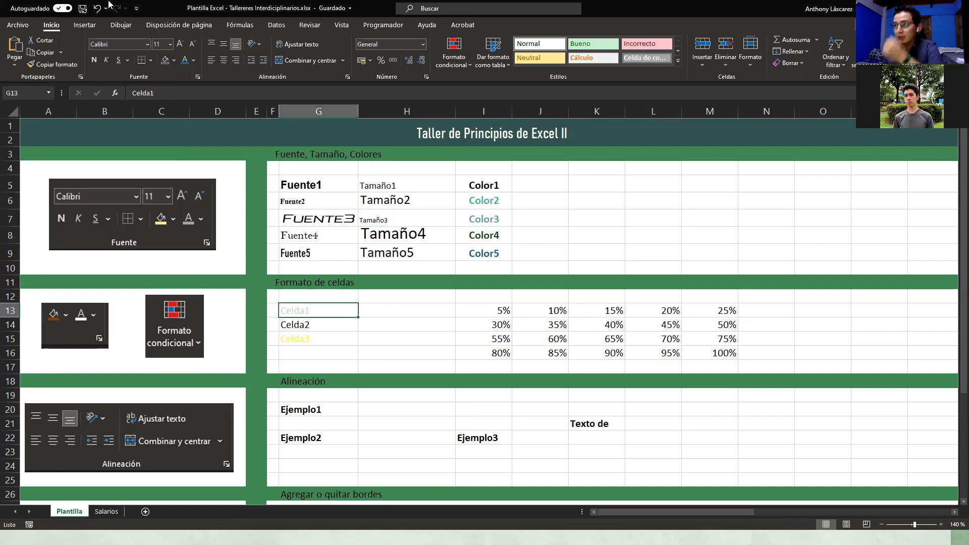
left_click(174, 60)
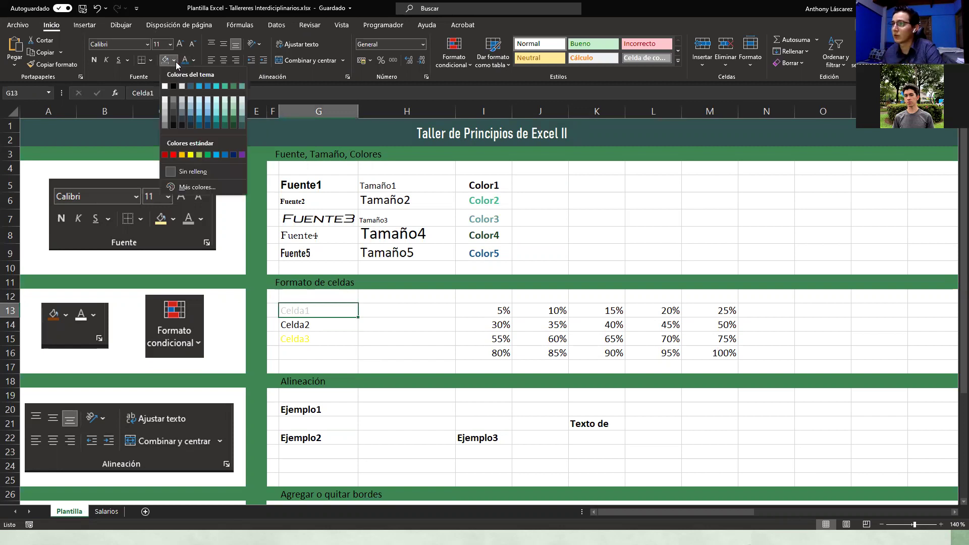
left_click(171, 128)
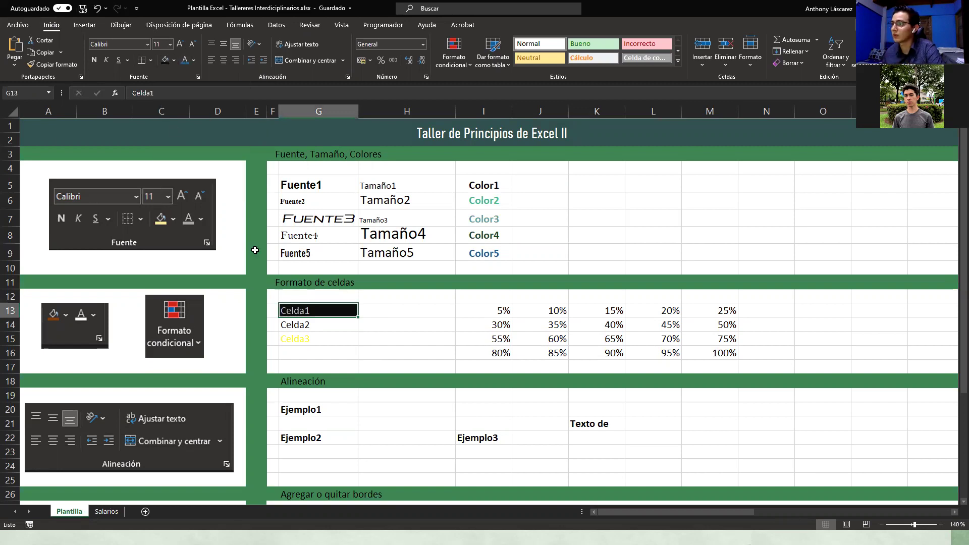
Step: Fill Celda2 with cyan and Celda3 with blue, then open the custom colour picker for all three
left_click(331, 325)
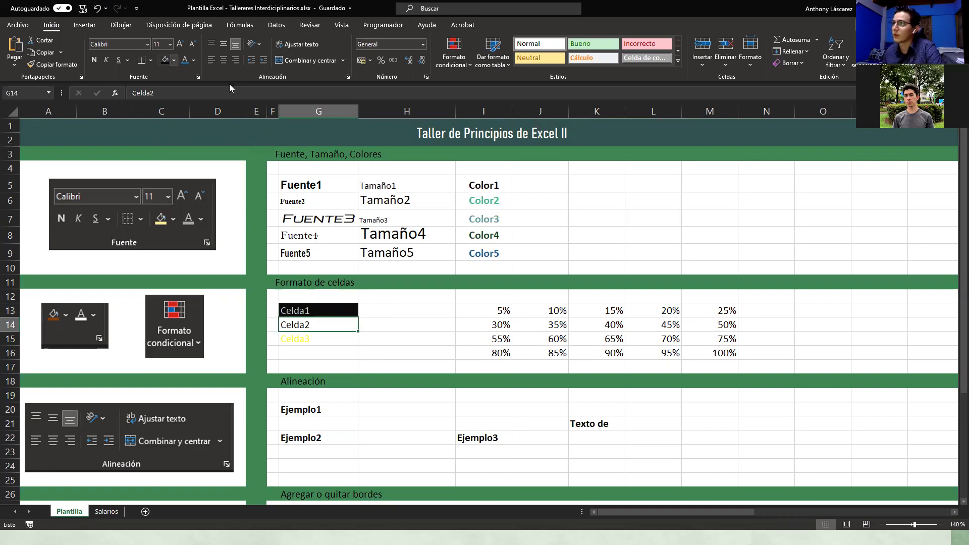
left_click(175, 60)
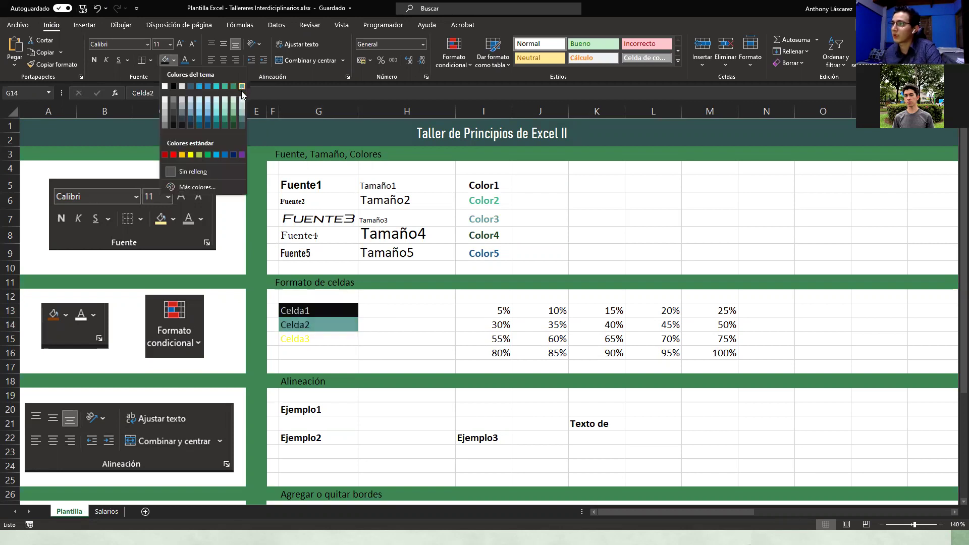
left_click(217, 88)
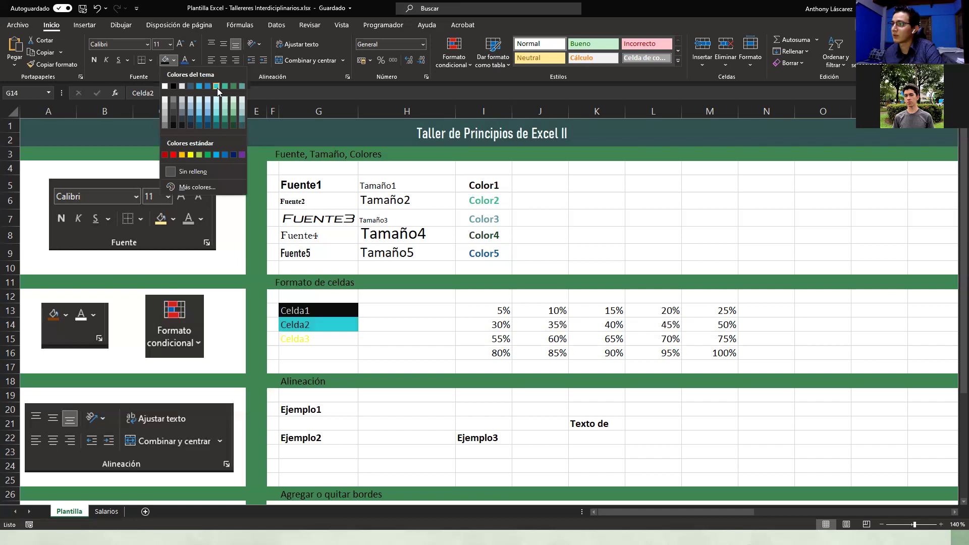
left_click(314, 340)
left_click(173, 61)
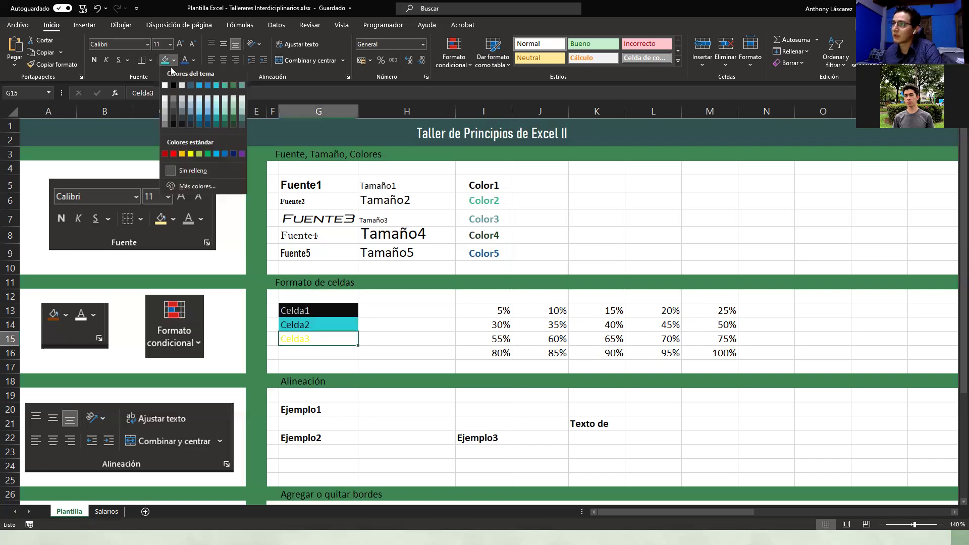
left_click(209, 87)
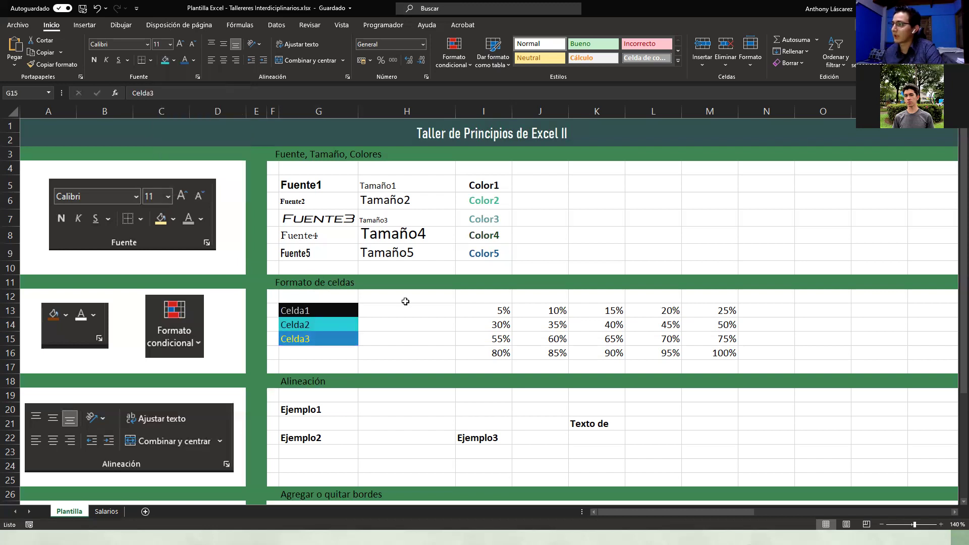
left_click(399, 379)
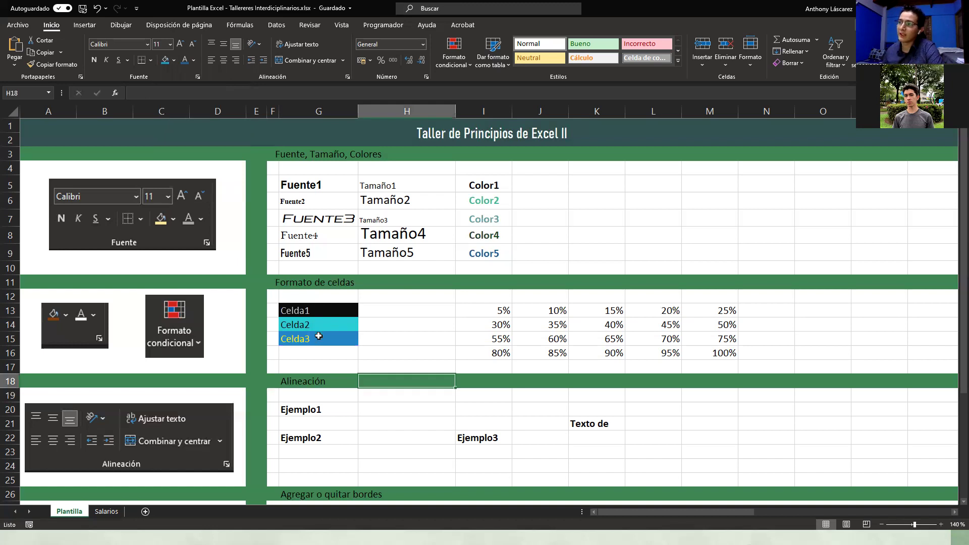
left_click_drag(318, 309, 318, 338)
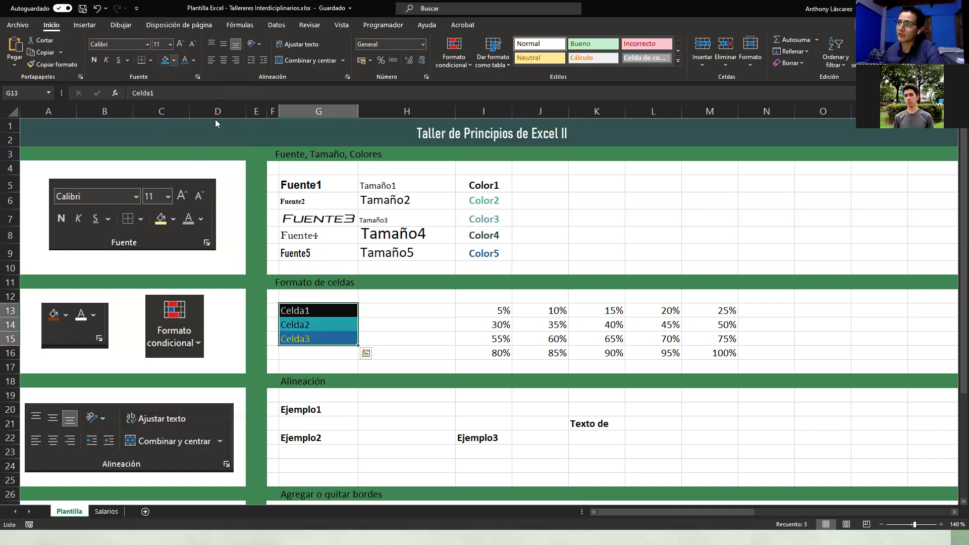
left_click(174, 60)
left_click(203, 190)
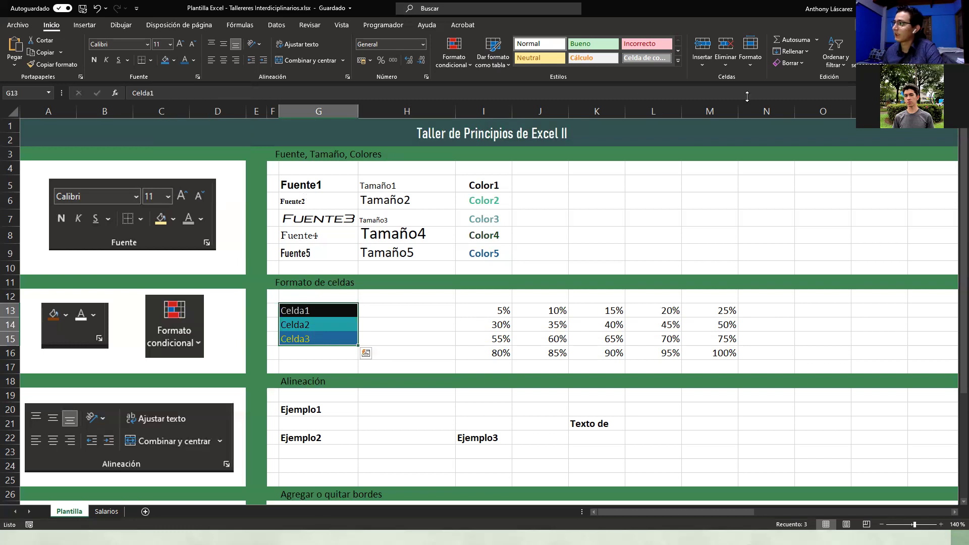
left_click_drag(719, 103, 639, 134)
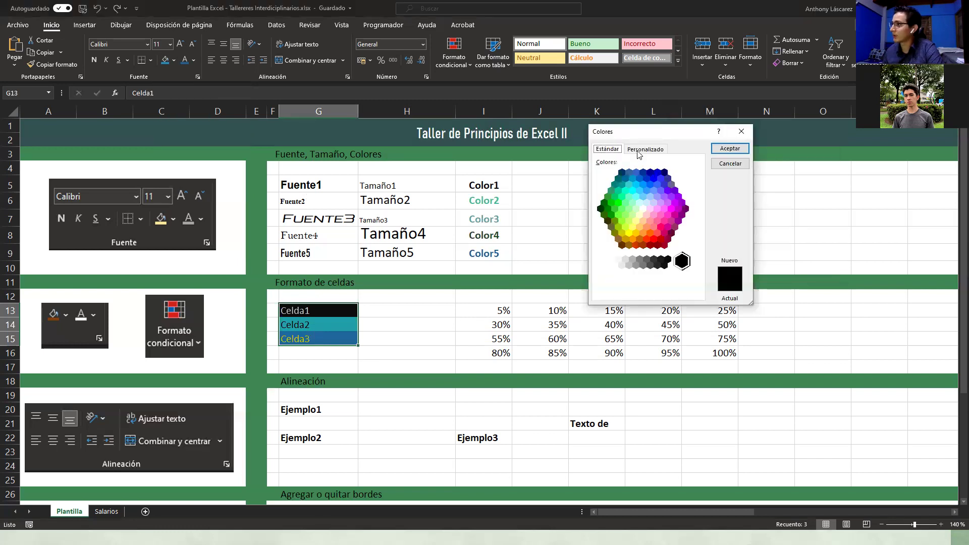
left_click(638, 150)
left_click_drag(648, 291, 669, 293)
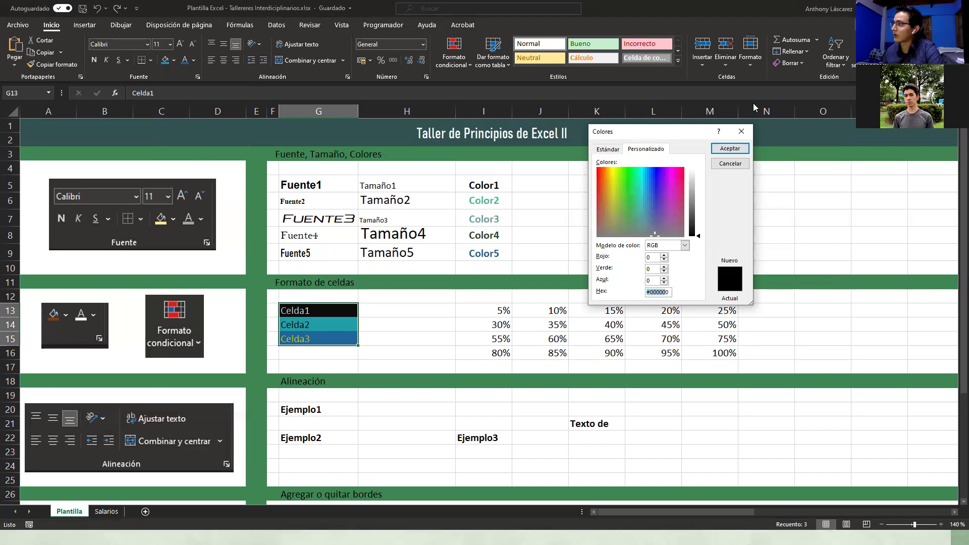
left_click(741, 132)
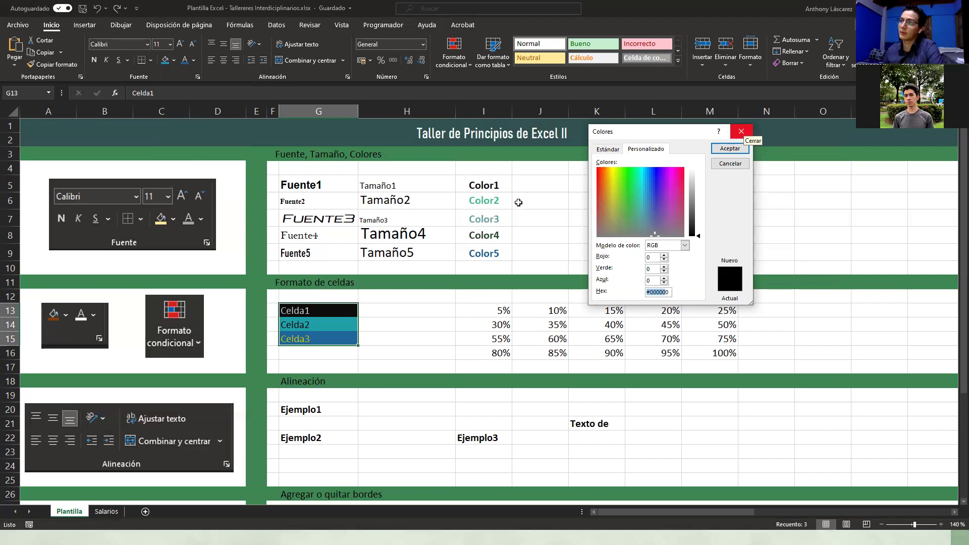
left_click(417, 323)
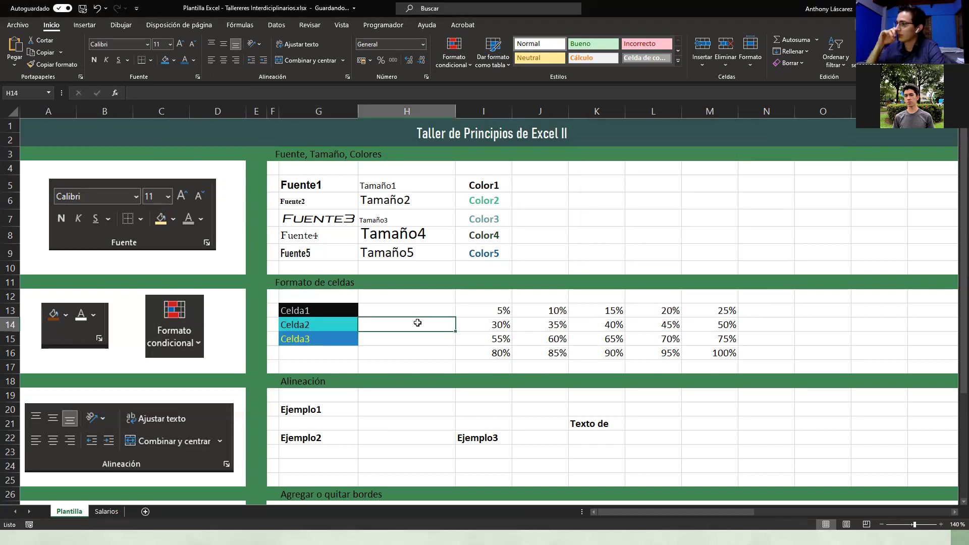
left_click(488, 309)
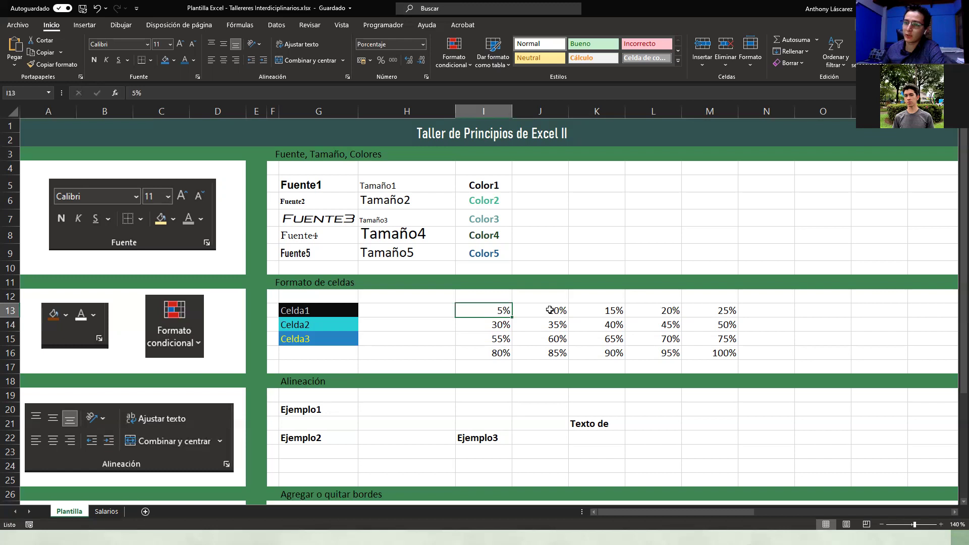
Step: Apply blue gradient data bars to the 5%–100% grid I13:M16
left_click(712, 352, "shift")
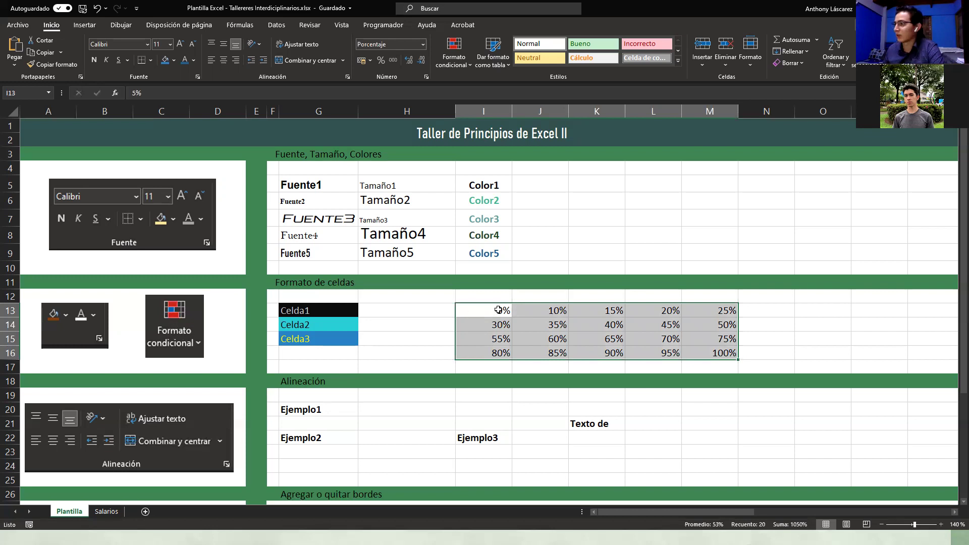
left_click(456, 65)
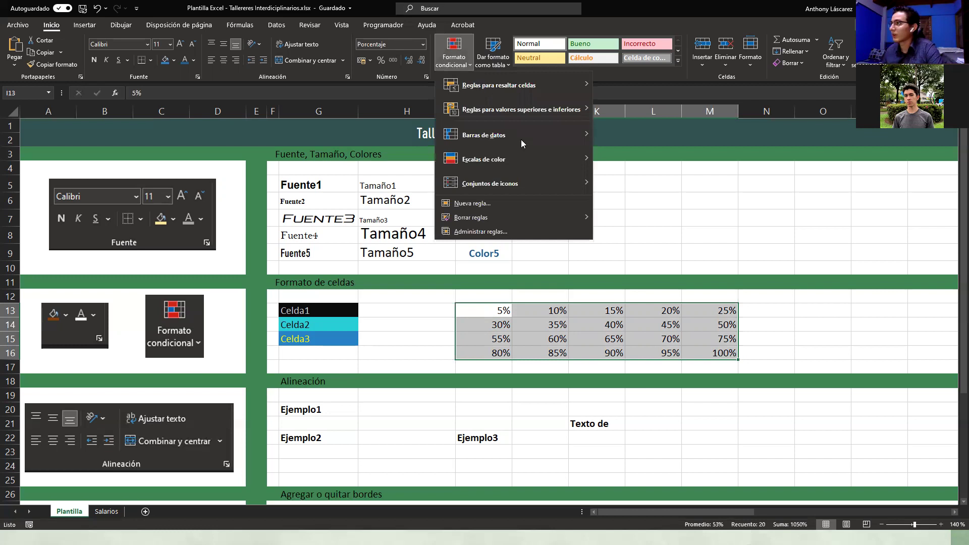
mouse_move(521, 139)
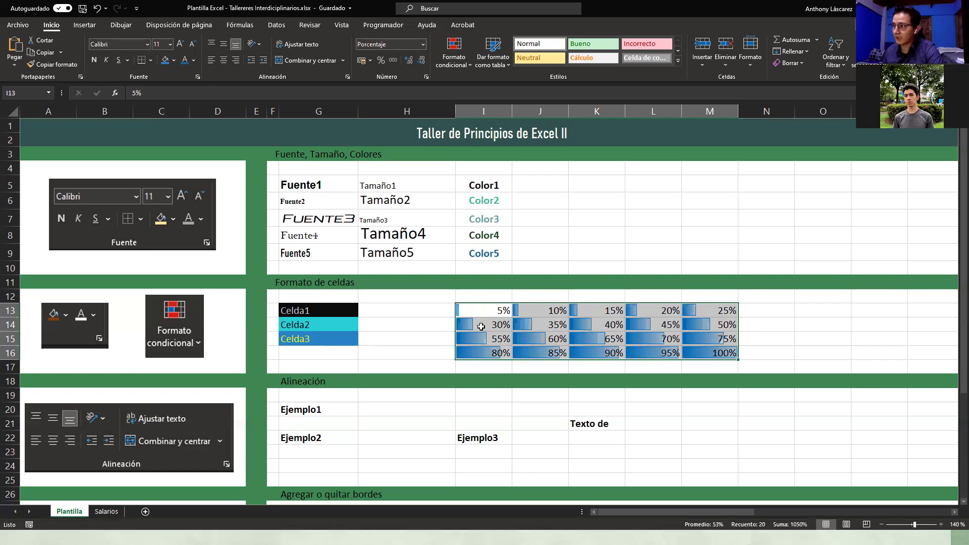
left_click(747, 298)
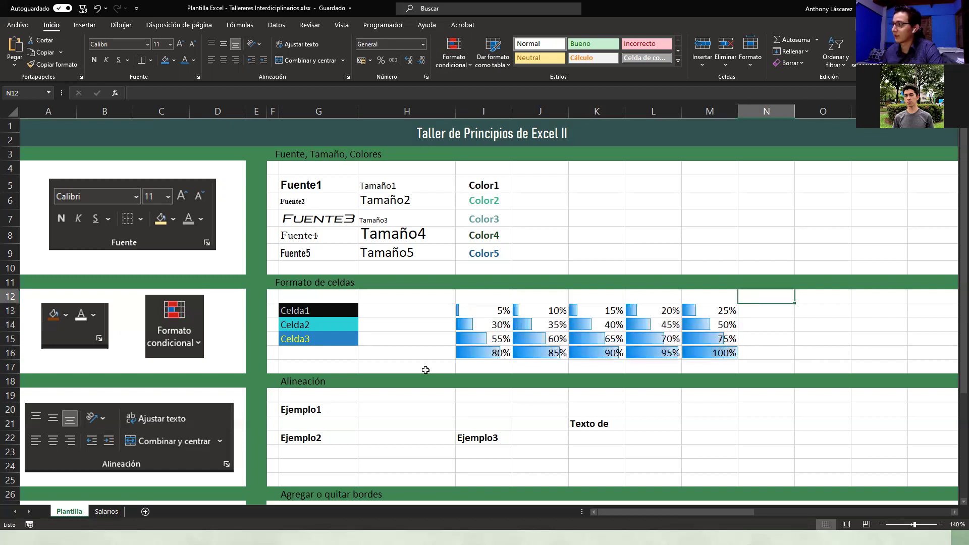
Step: Test I13 at 50% and undo back to 5%, then recheck the conditional formatting menu
left_click(457, 304)
type("5")
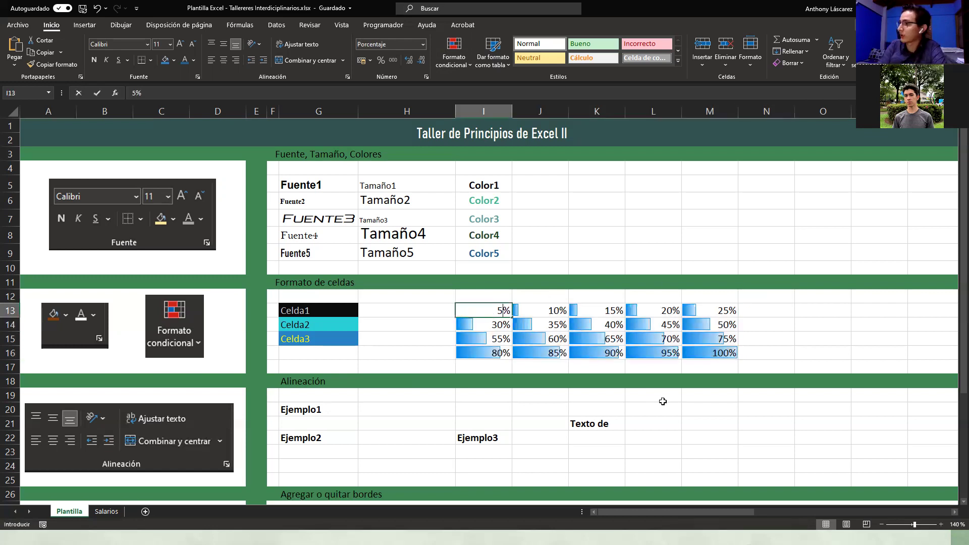
type("0")
key("Return")
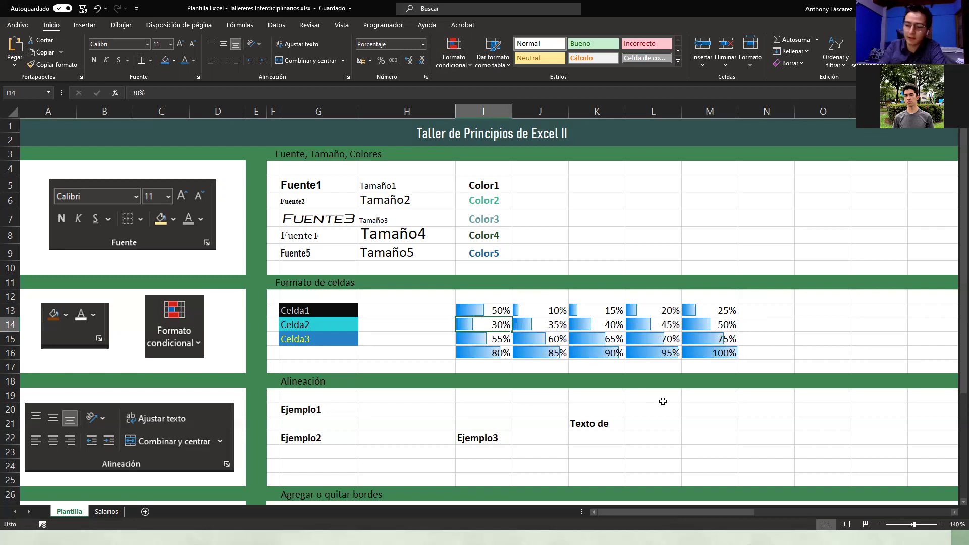
key("ctrl+z")
left_click_drag(481, 309, 727, 355)
left_click(471, 63)
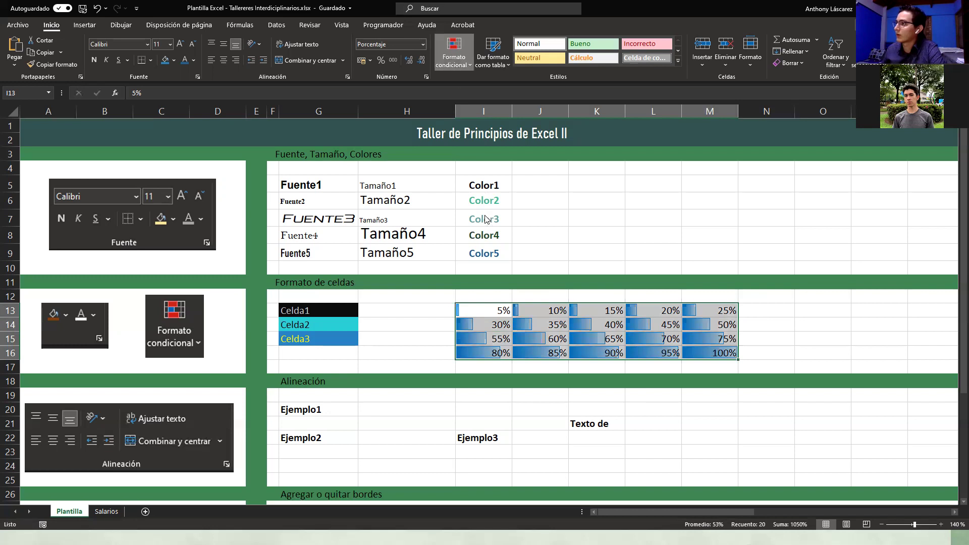
left_click(667, 220)
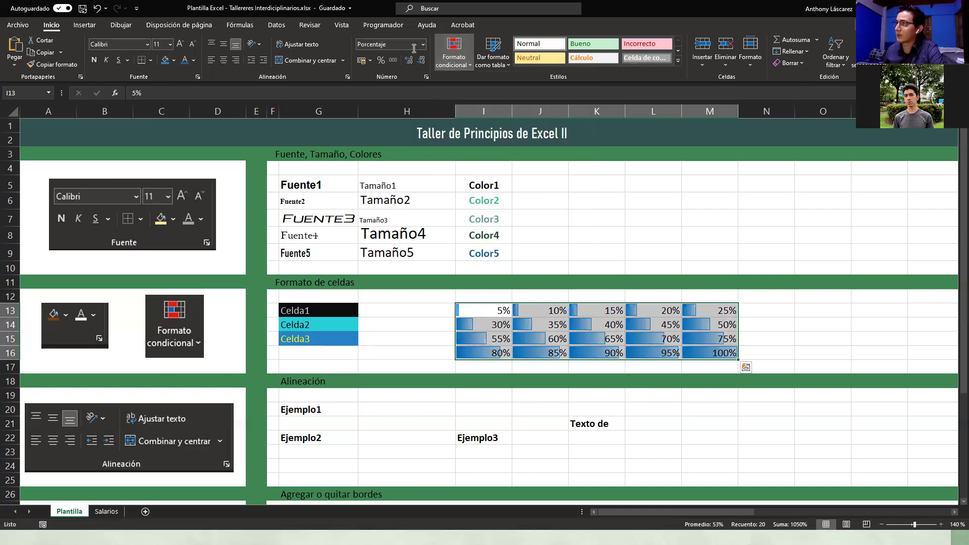
Step: Apply a green-yellow-red colour scale to the selected percentages
left_click(460, 65)
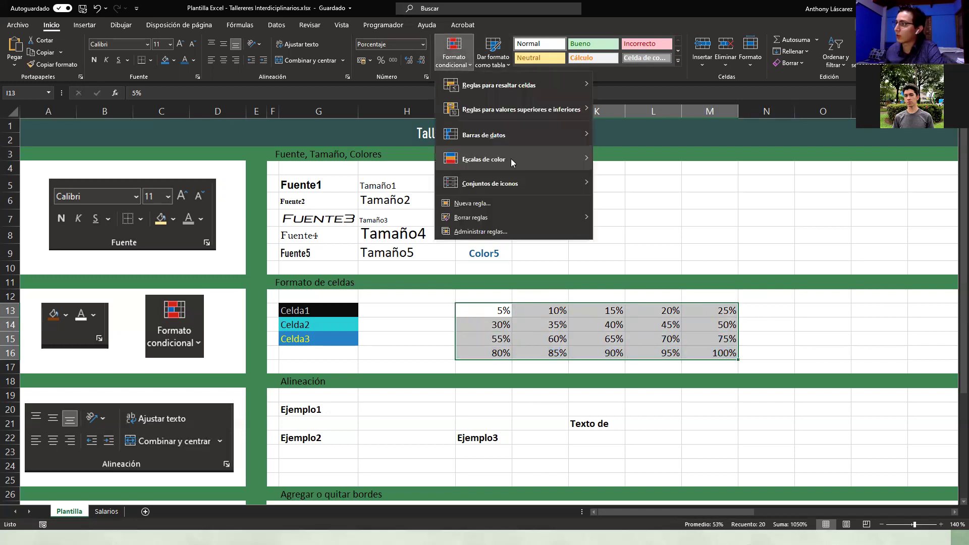
mouse_move(512, 162)
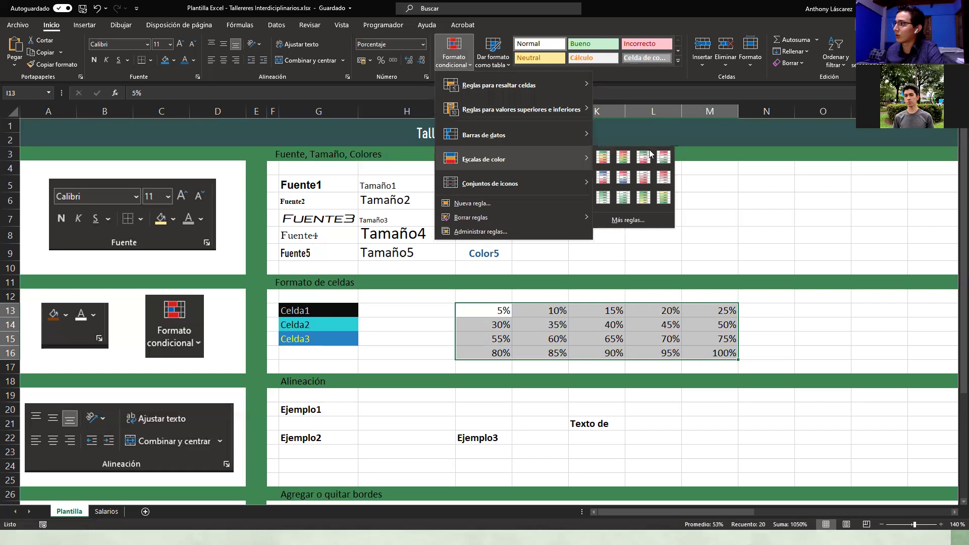
left_click(617, 158)
left_click(514, 426)
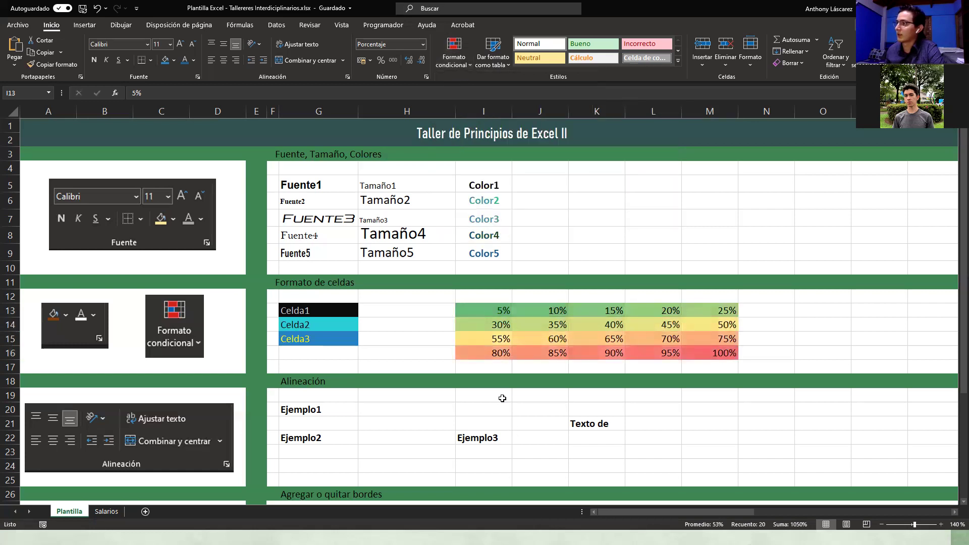
Step: Reselect I13:M16 and apply the red-yellow-green scale, red at 5% through green at 100%
left_click(493, 308)
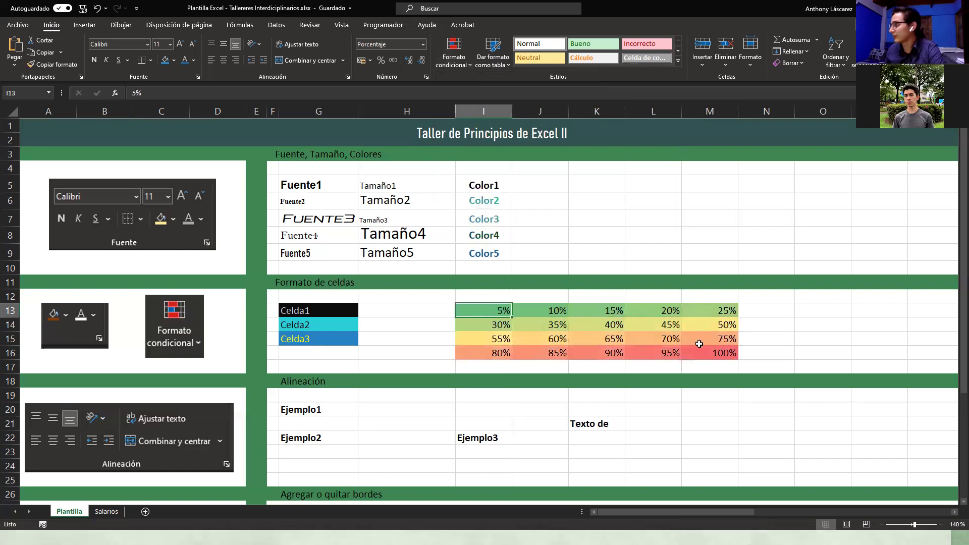
key("ctrl+a")
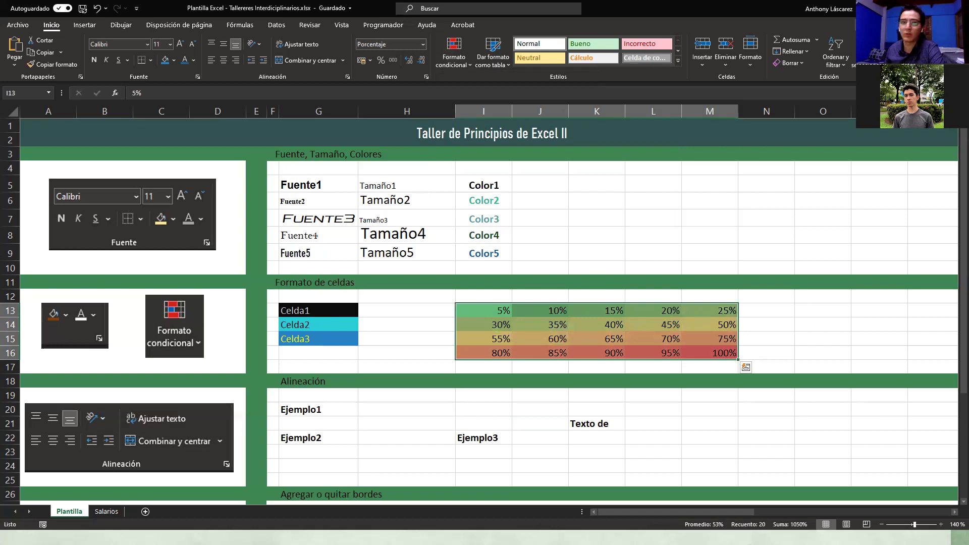
key("alt+Tab")
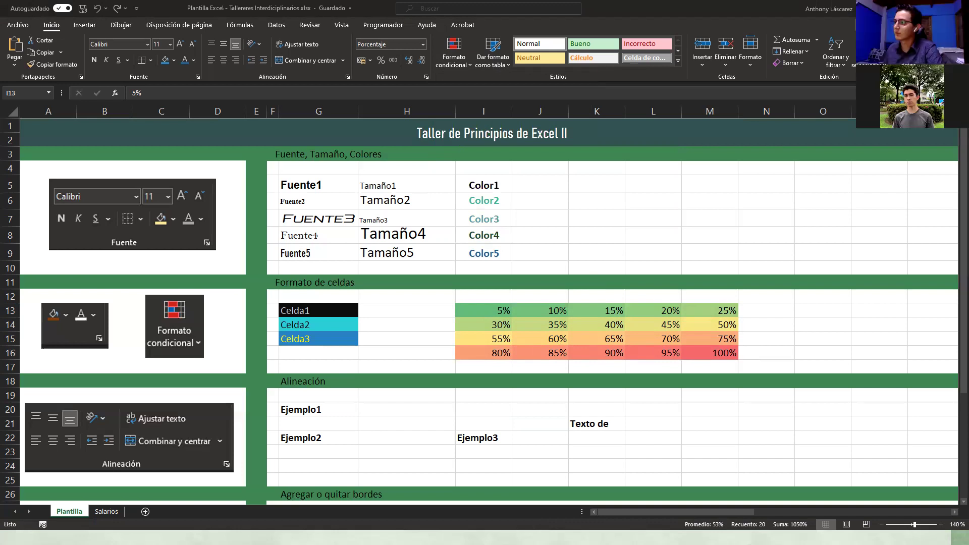
left_click(750, 308)
left_click_drag(488, 310, 725, 349)
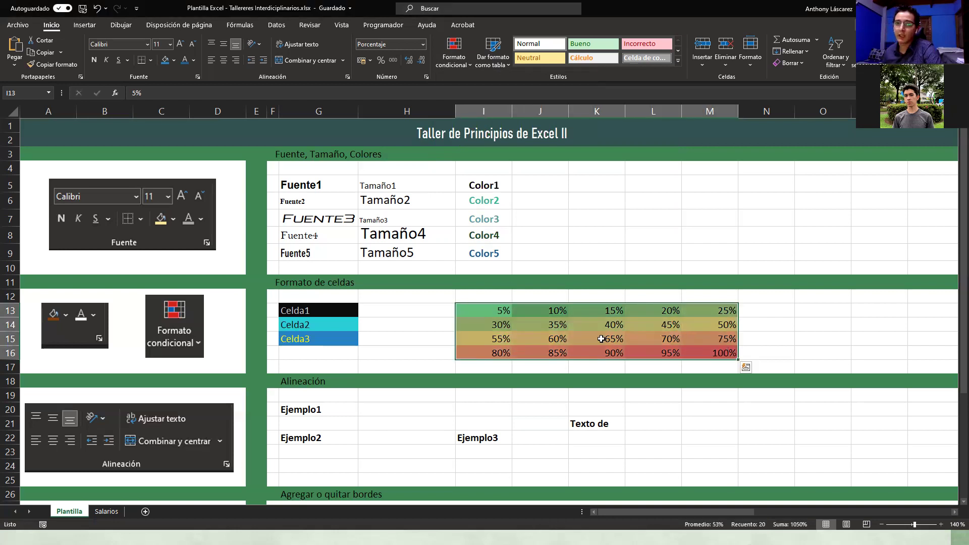
left_click(467, 61)
mouse_move(535, 161)
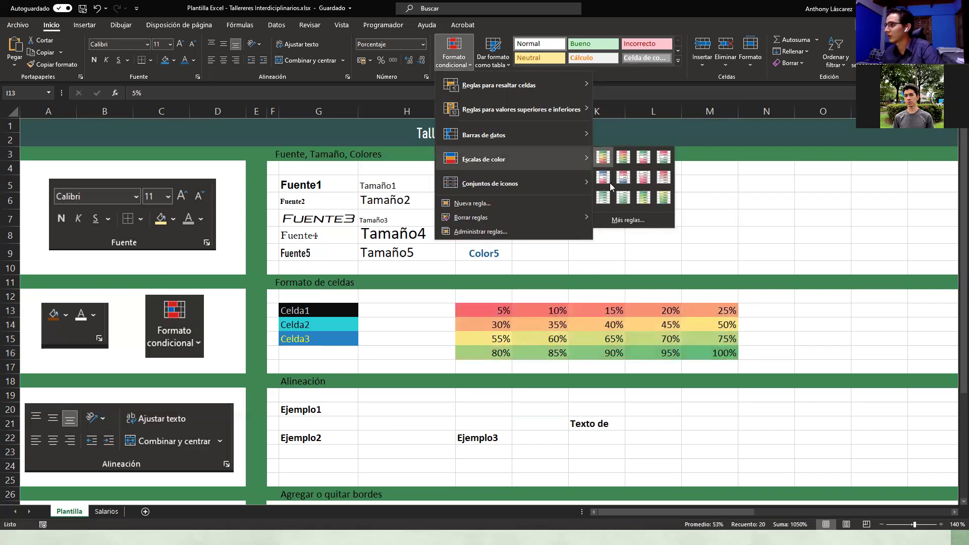
left_click(610, 185)
left_click(717, 352)
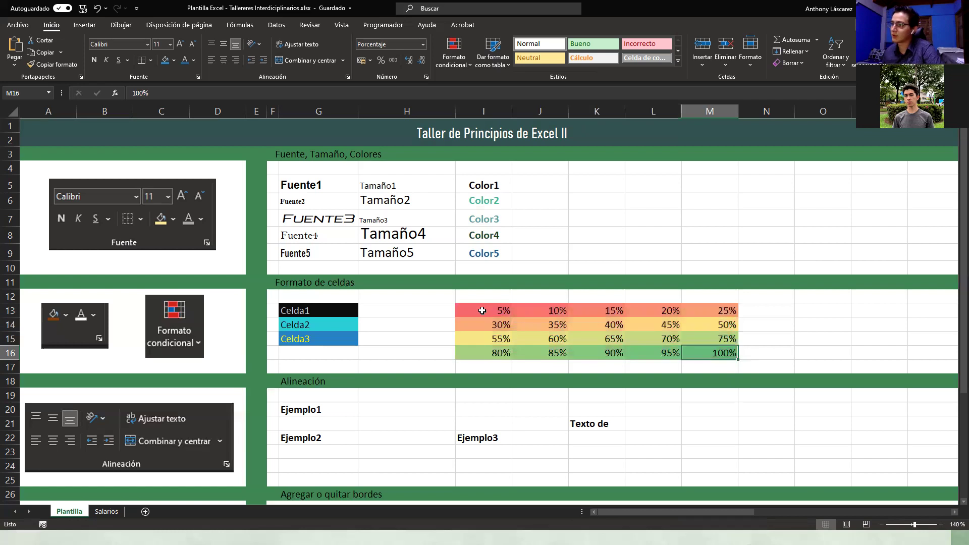
Step: Check the red-to-green shading by selecting and deselecting the I13:M16 block
left_click(482, 311)
left_click(604, 438)
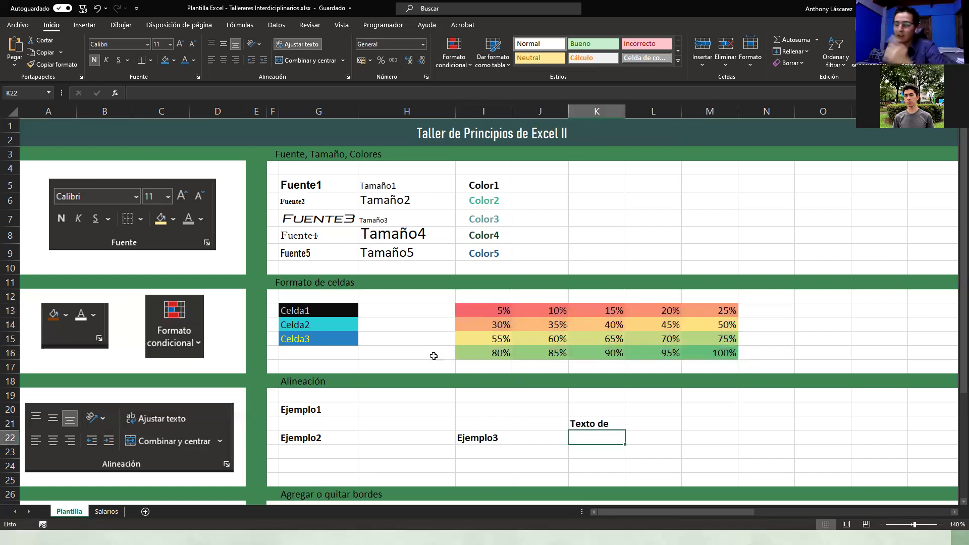
left_click_drag(487, 312, 730, 353)
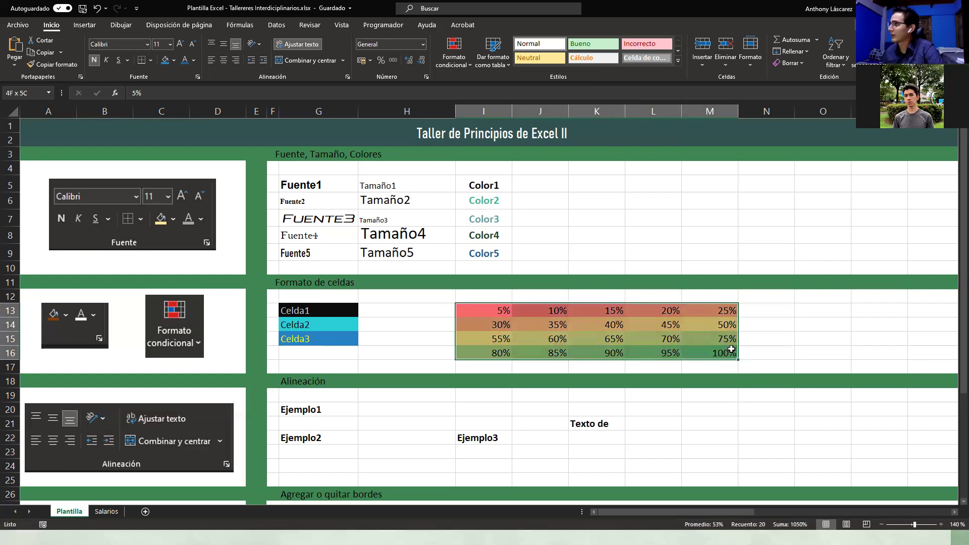
left_click(434, 307)
left_click(492, 305)
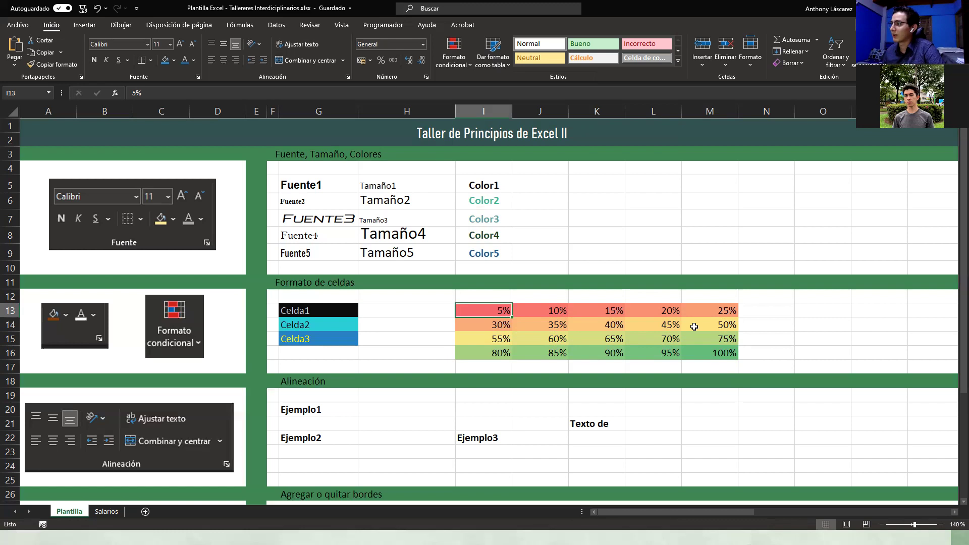
left_click(724, 360, "shift")
left_click(477, 424)
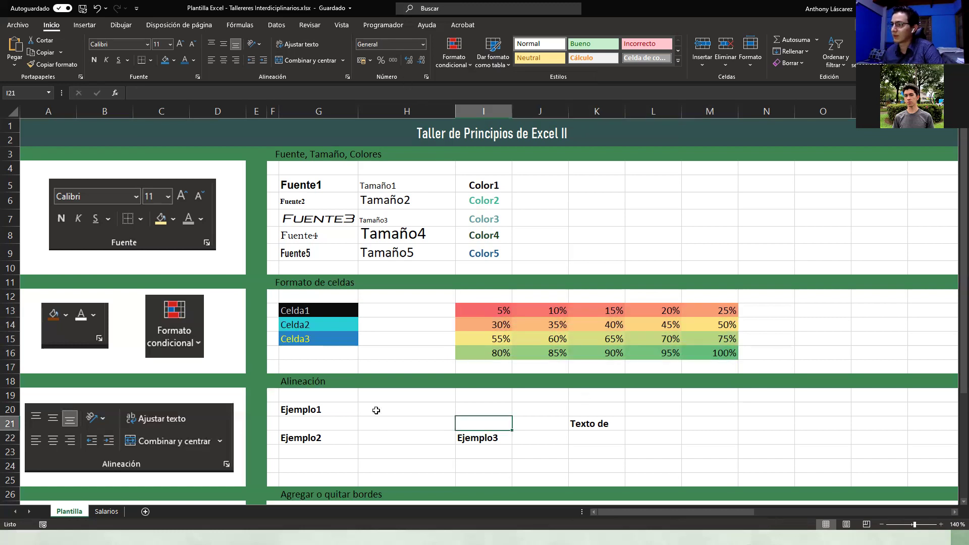
Step: Merge G20:H20 and left-align Ejemplo1 in the merged cell
scroll(376, 410, "down", 3)
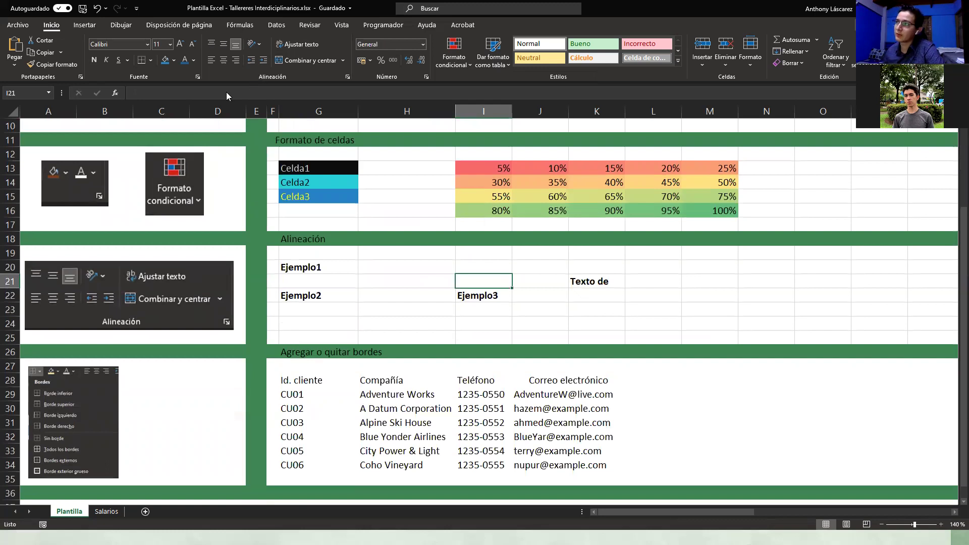
left_click_drag(317, 267, 368, 266)
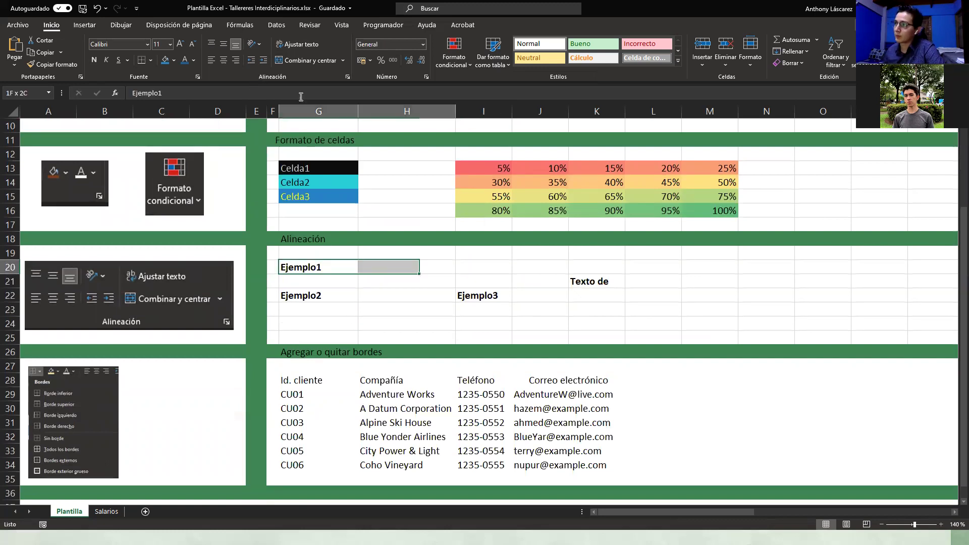
left_click(312, 62)
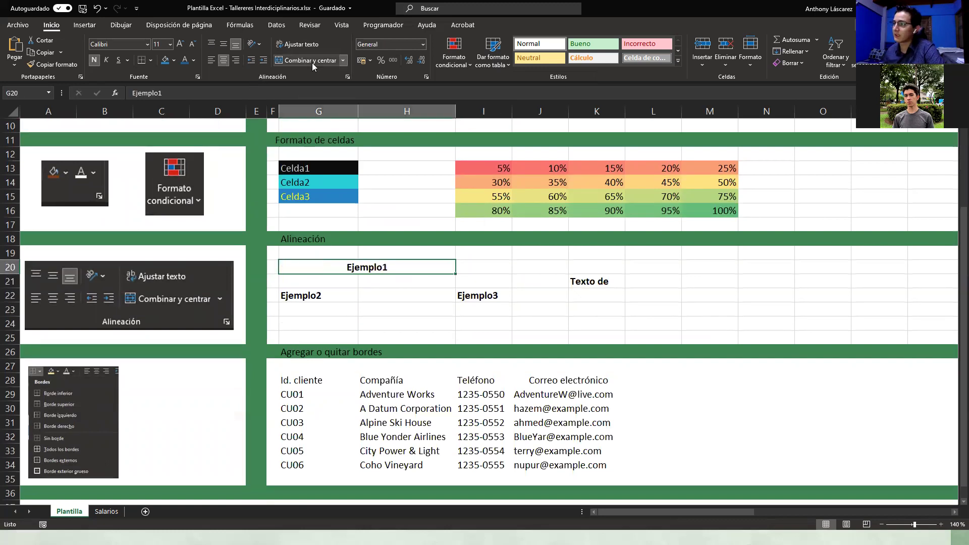
left_click(353, 327)
left_click(341, 265)
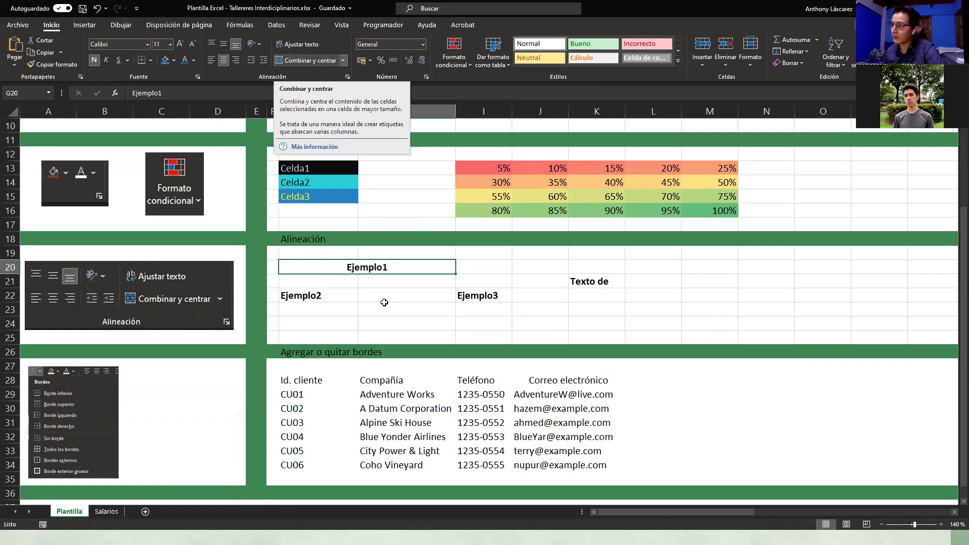
left_click(236, 61)
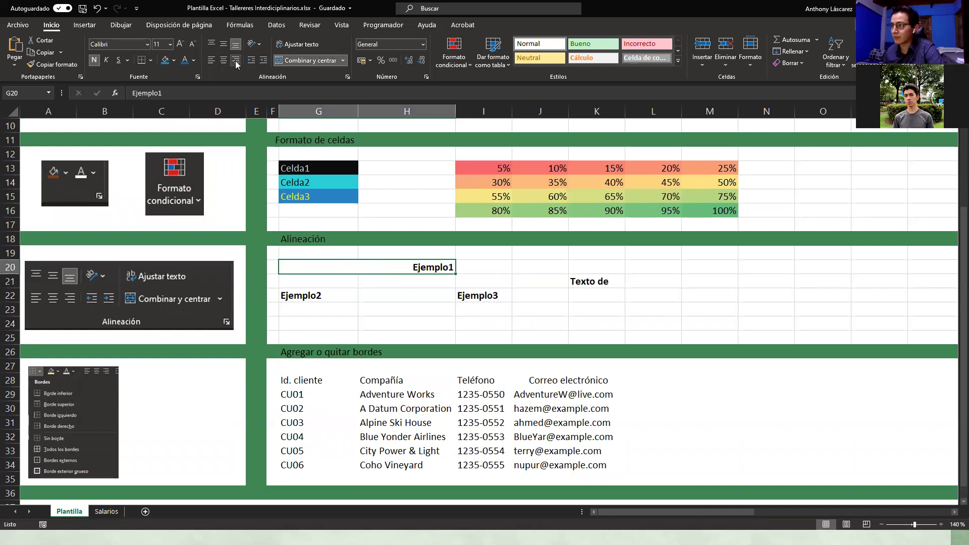
left_click(212, 60)
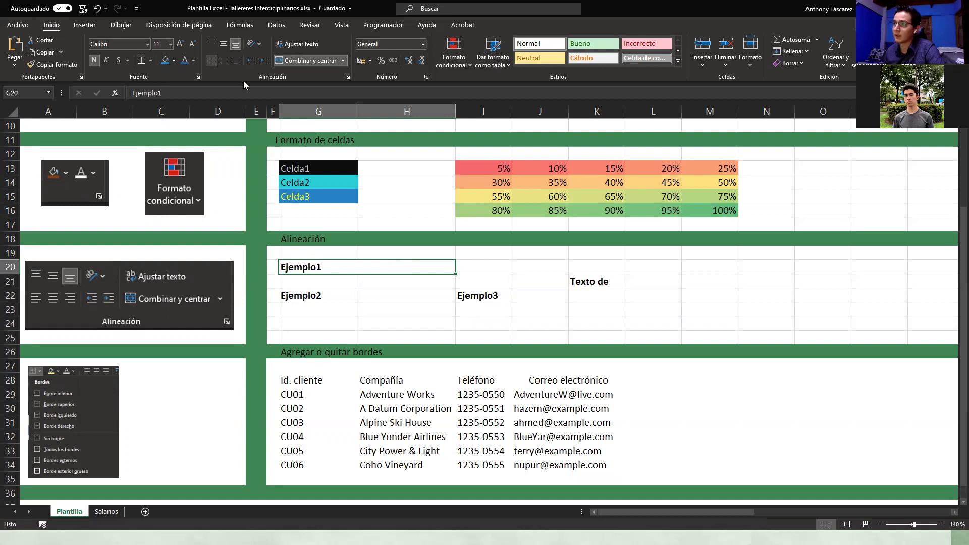
Step: Merge G22:G24 and align Ejemplo2 to the bottom of the merged cell
left_click_drag(324, 294, 351, 323)
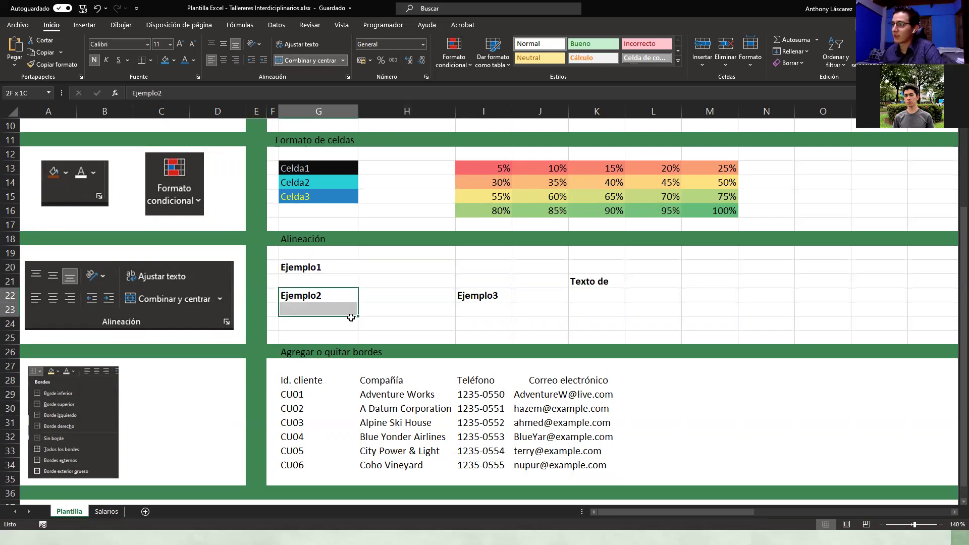
left_click(299, 59)
left_click(409, 327)
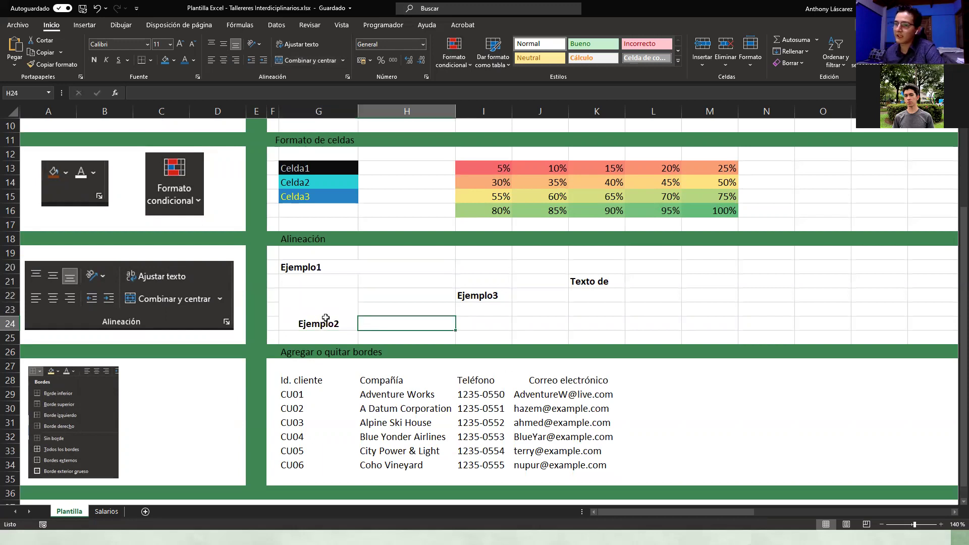
left_click(325, 319)
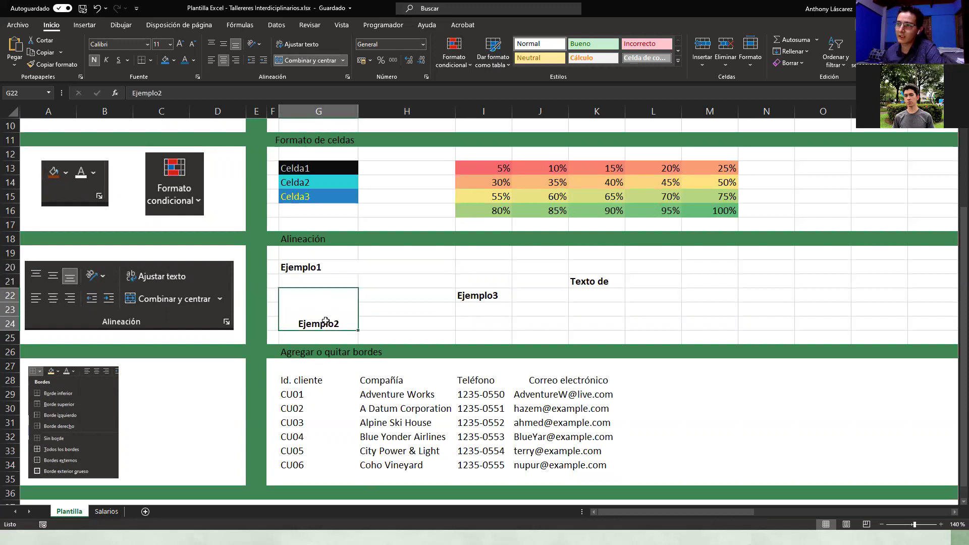
left_click(221, 45)
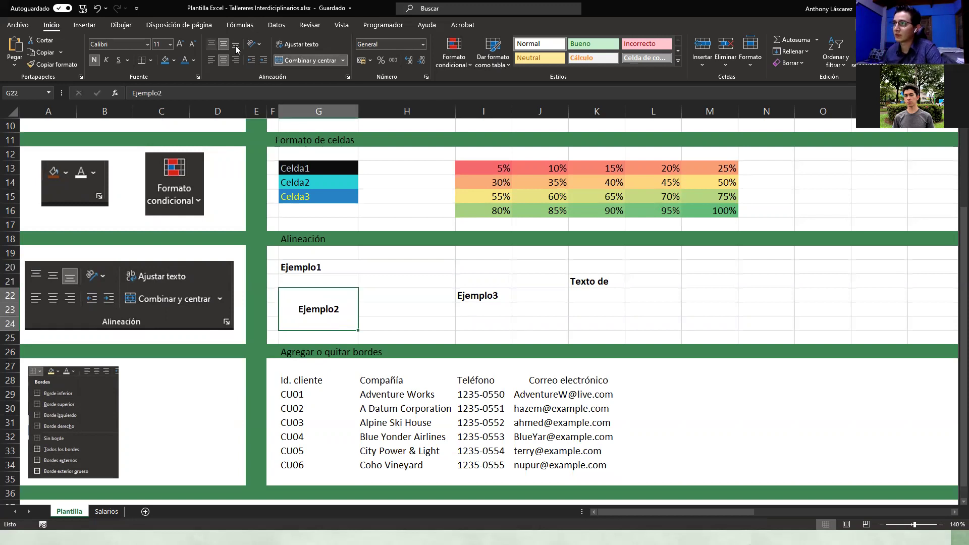
left_click(209, 45)
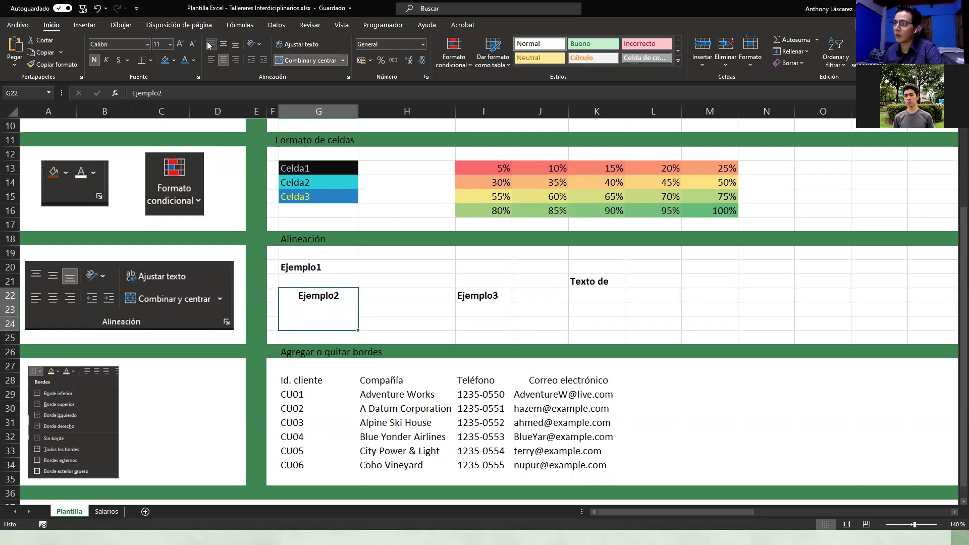
left_click(236, 45)
left_click(460, 295)
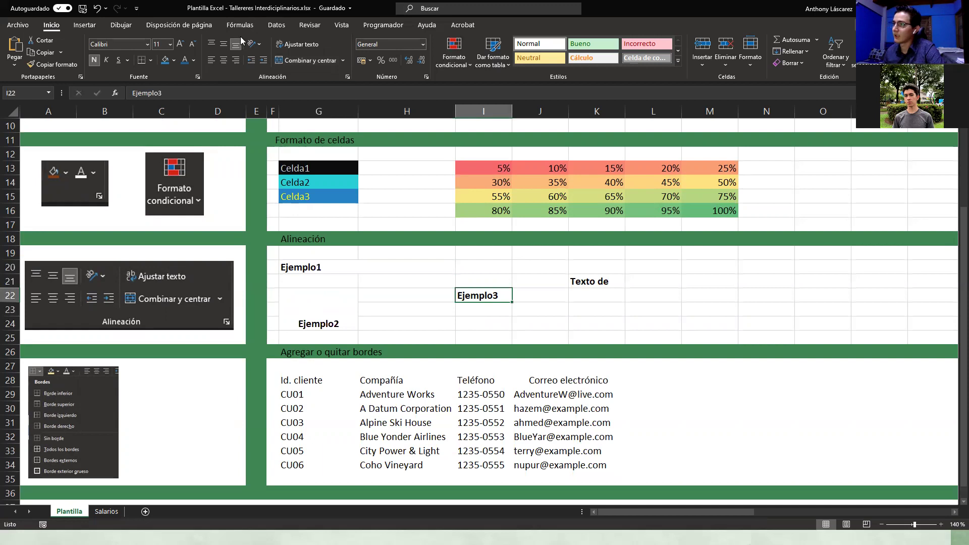
Step: Merge I22:I24 for Ejemplo3 and tilt its text to a 64° angle
left_click_drag(491, 296, 486, 317)
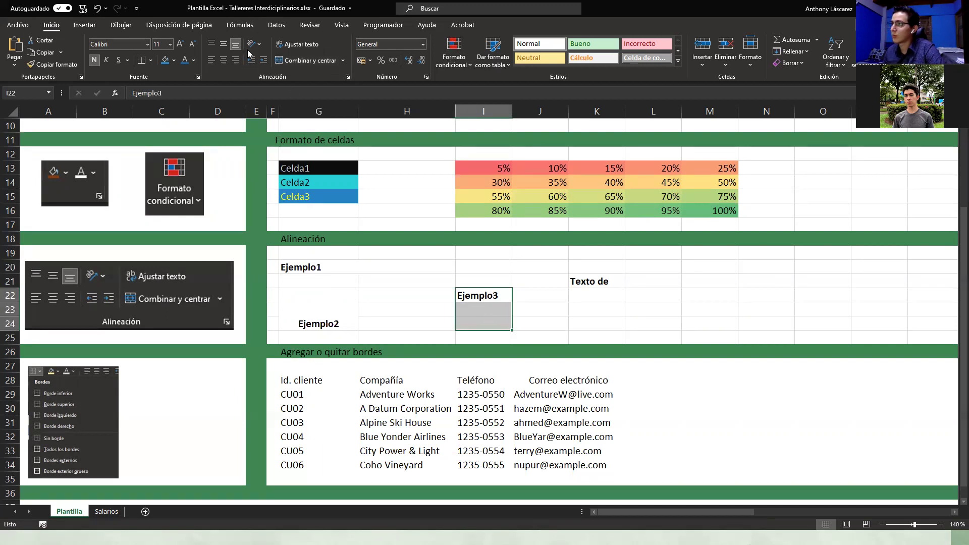
left_click(313, 58)
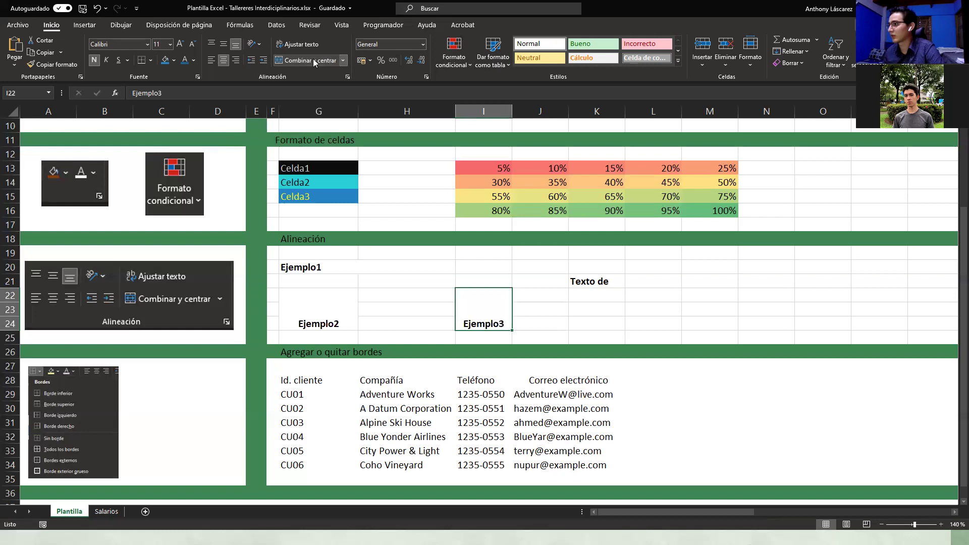
left_click(258, 46)
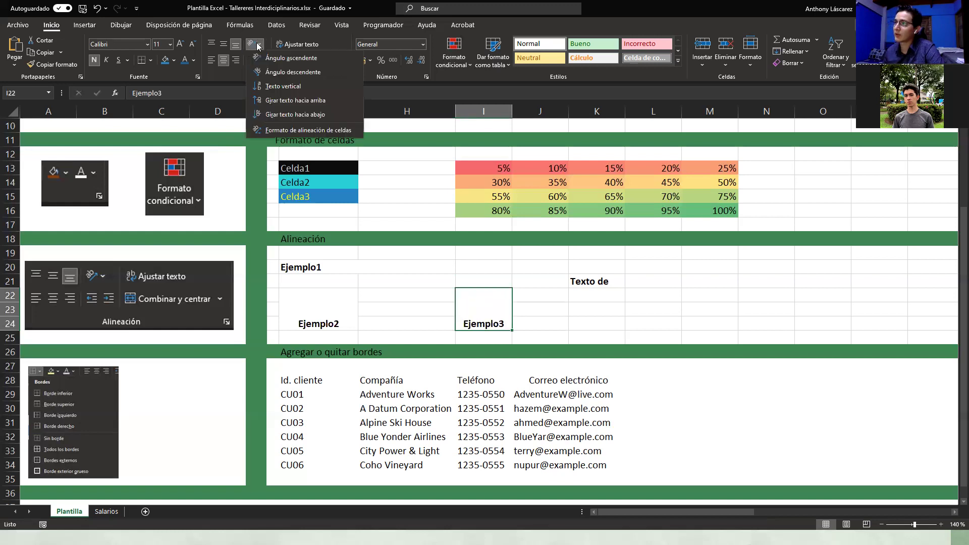
left_click(271, 59)
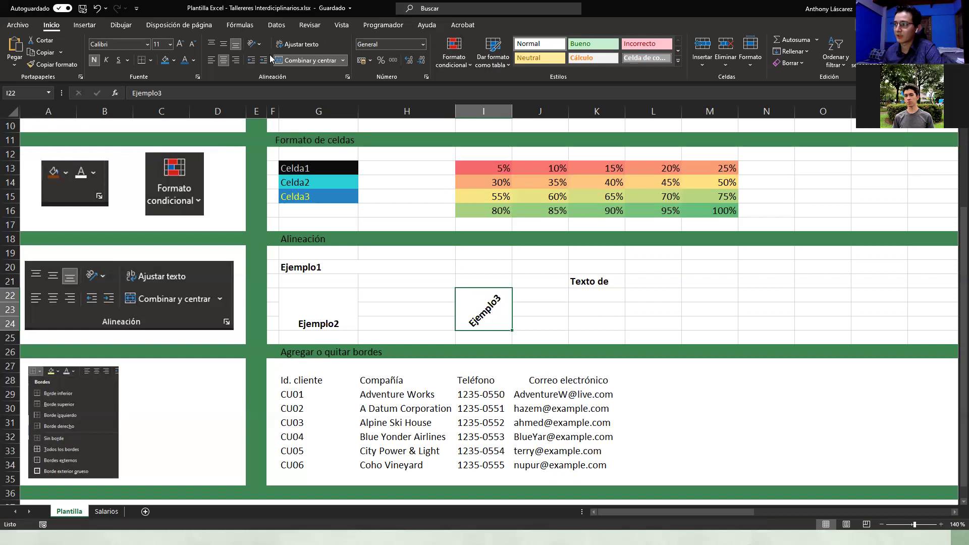
left_click(347, 77)
mouse_move(783, 154)
left_mouse_down()
mouse_move(789, 162)
mouse_move(778, 146)
left_mouse_up()
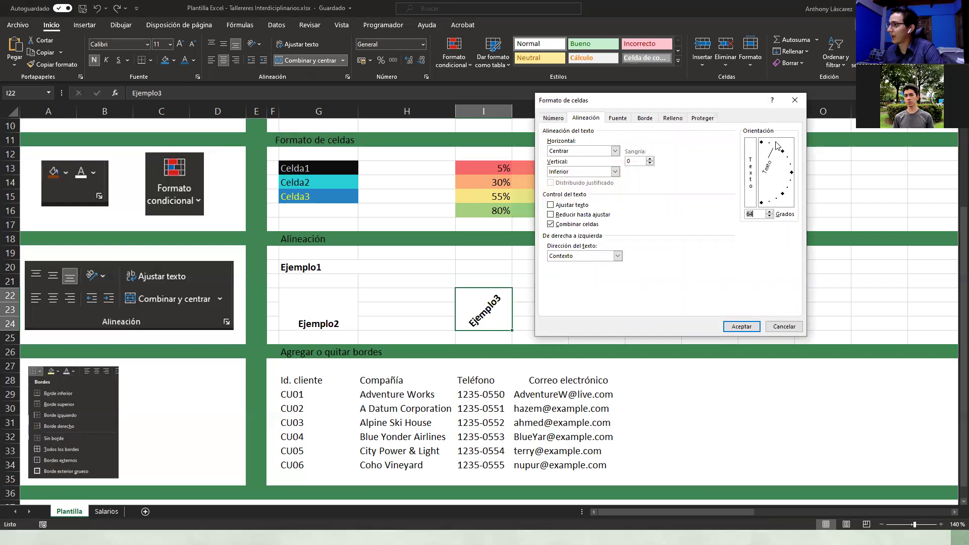
left_click(746, 327)
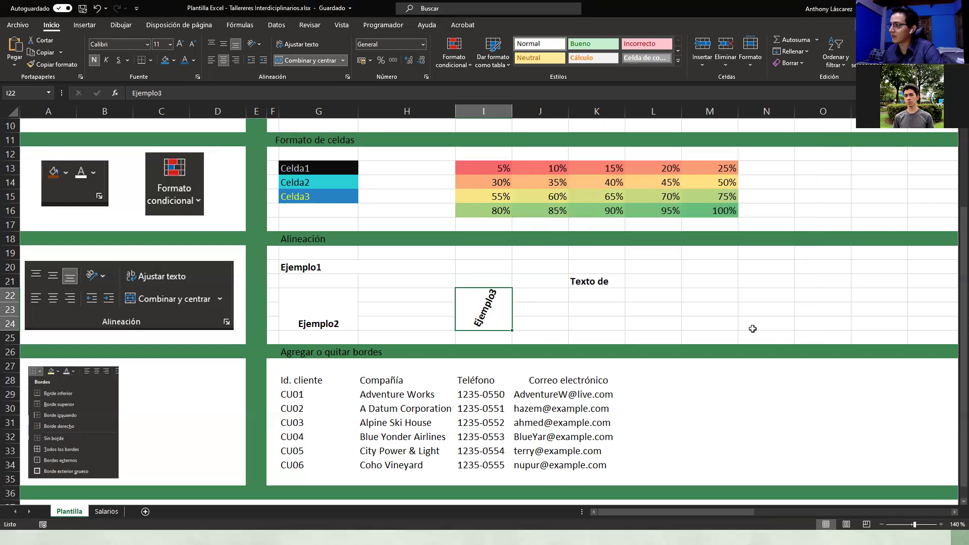
Step: Switch Ejemplo3 to the Girar texto hacia arriba orientation
left_click(517, 319)
left_click(504, 317)
left_click(259, 44)
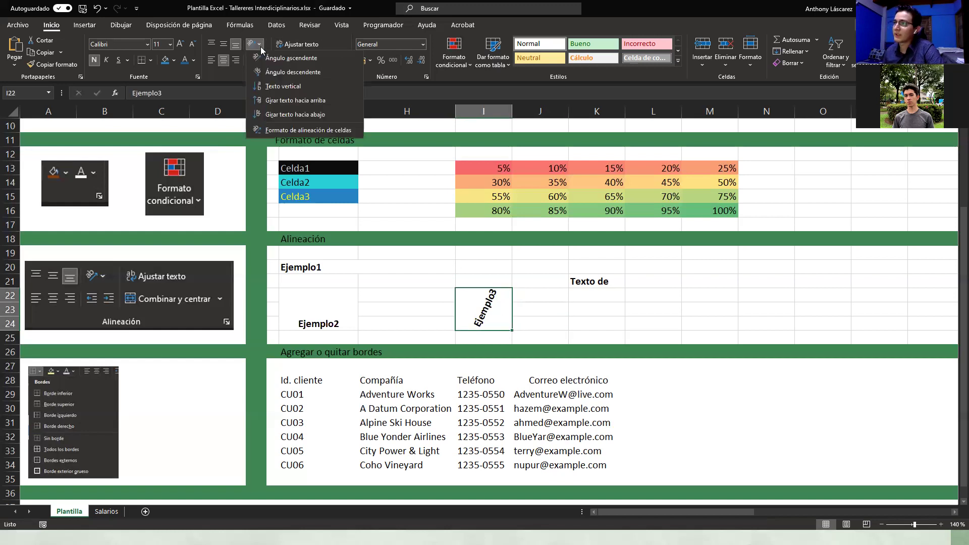
left_click(281, 103)
Step: Try merging K21:L23, then undo that merge
left_click(571, 310)
left_click(482, 293)
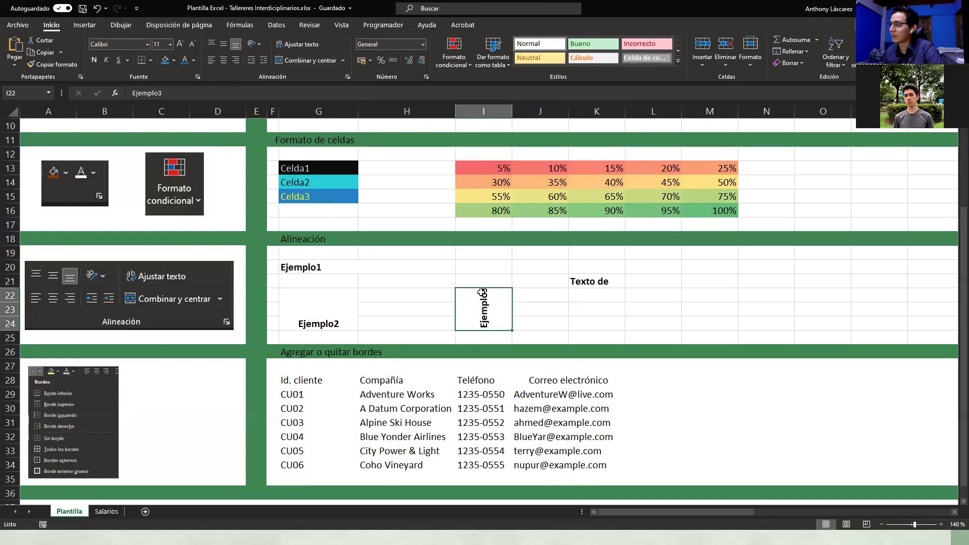
left_click(584, 327)
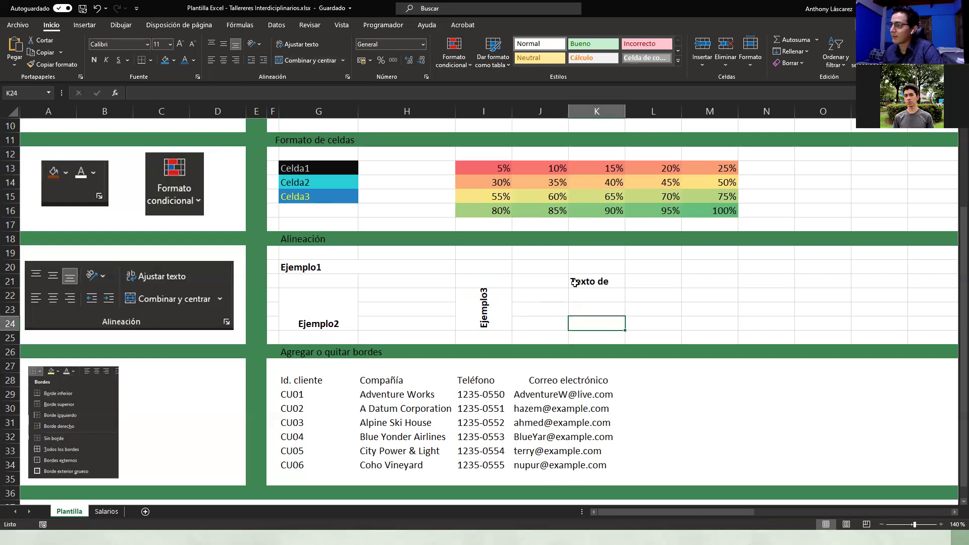
left_click_drag(581, 281, 584, 297)
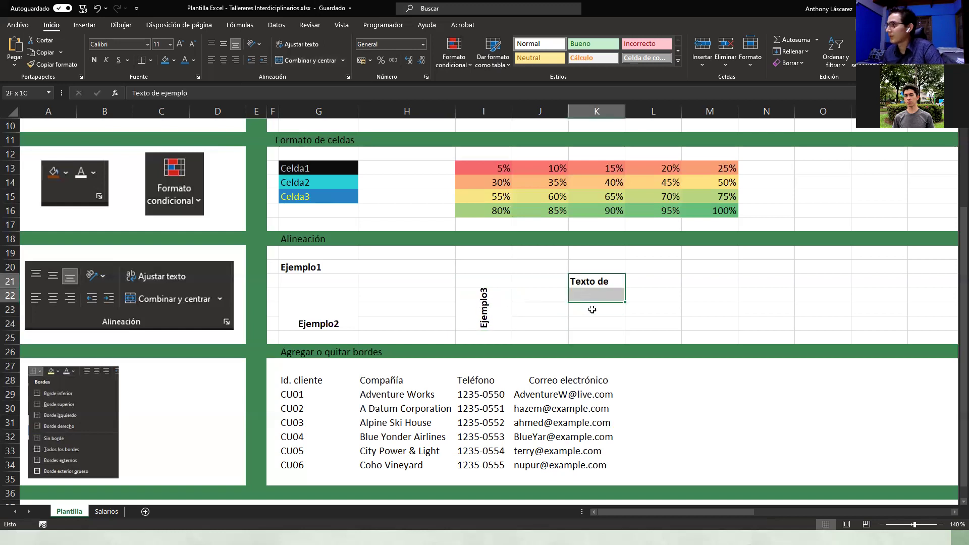
left_click_drag(542, 273, 590, 309)
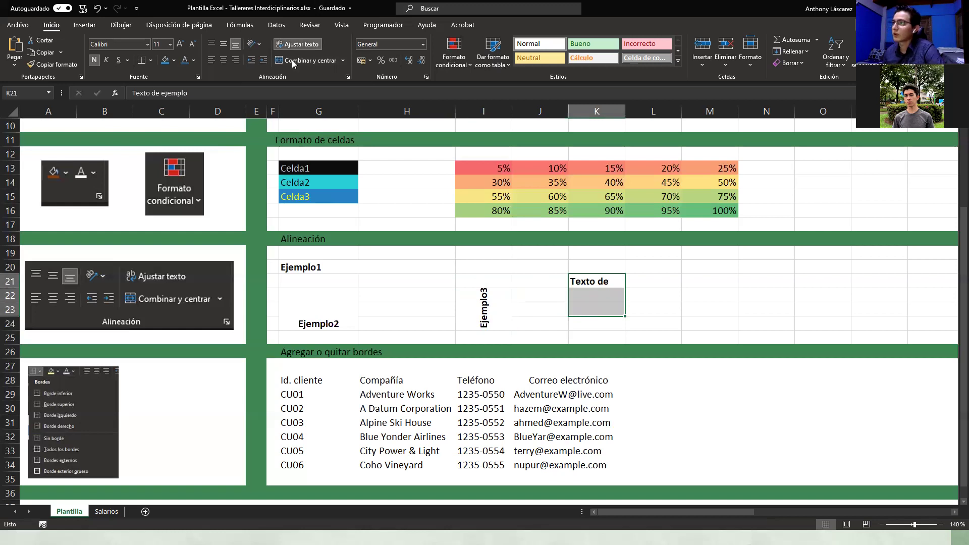
left_click(648, 305)
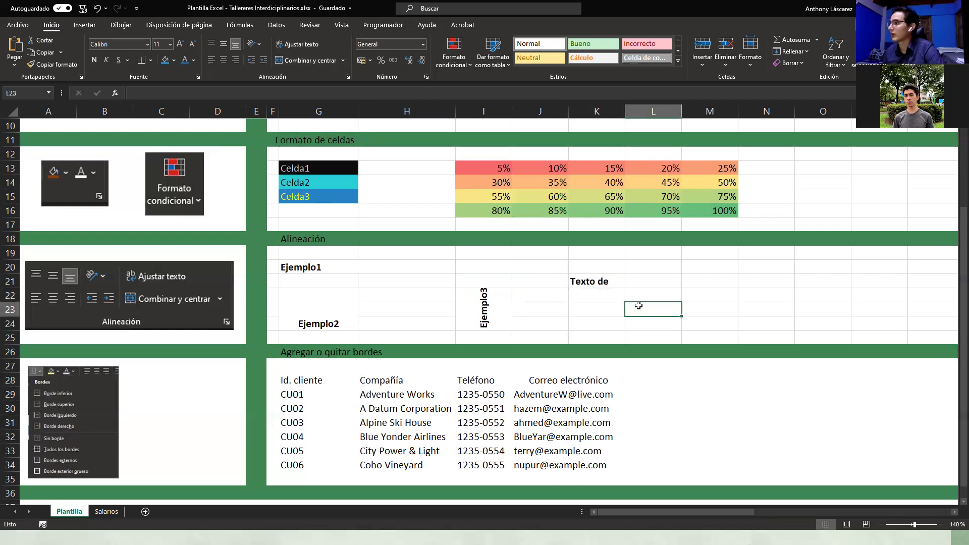
left_click_drag(595, 281, 651, 308)
left_click(292, 62)
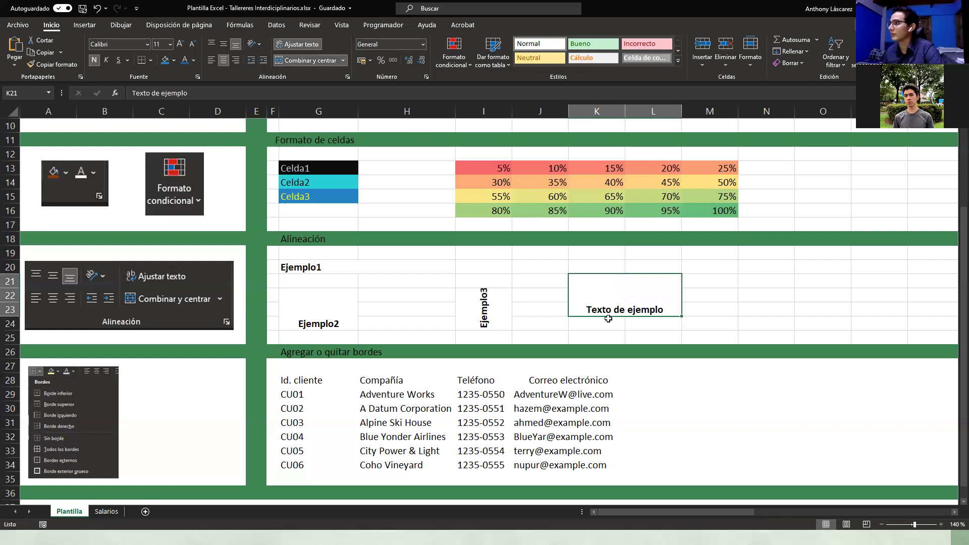
left_click(99, 9)
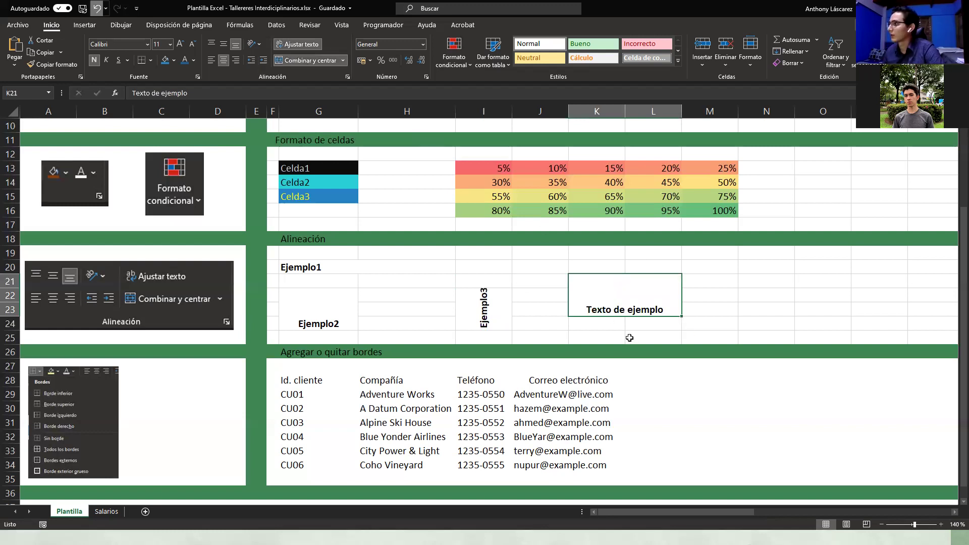
left_click(630, 337)
Step: Merge K21:K22 and wrap Texto de ejemplo onto two lines
left_click(594, 281)
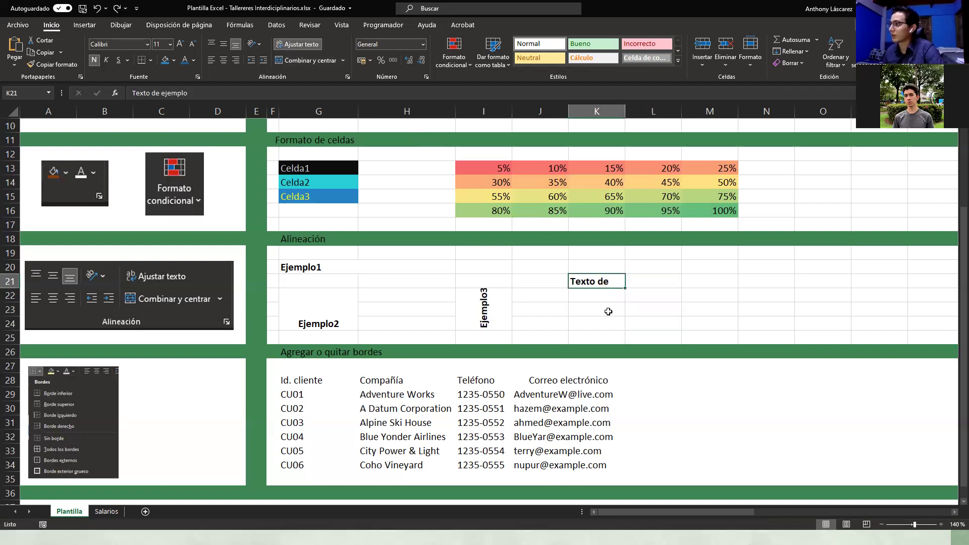
left_click(611, 339)
left_click_drag(600, 281, 603, 297)
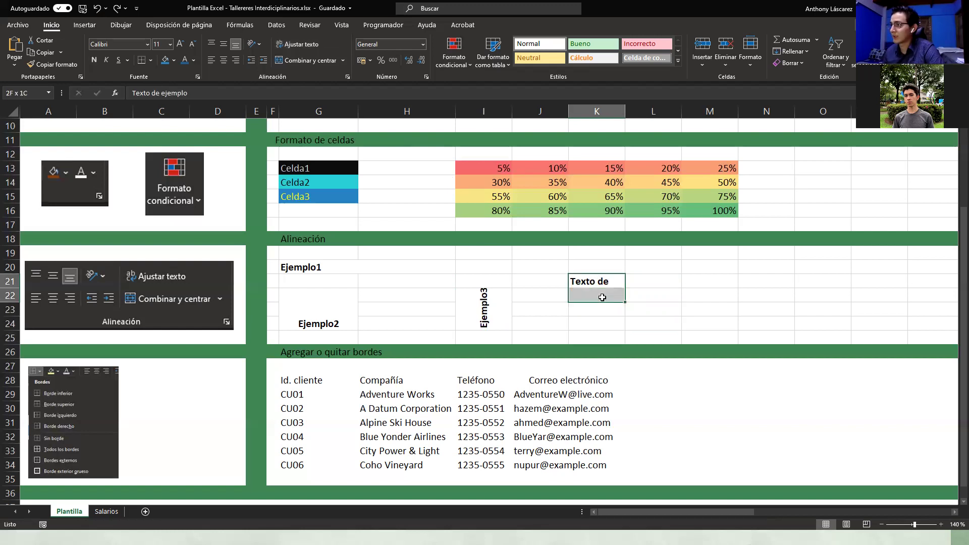
left_click(293, 61)
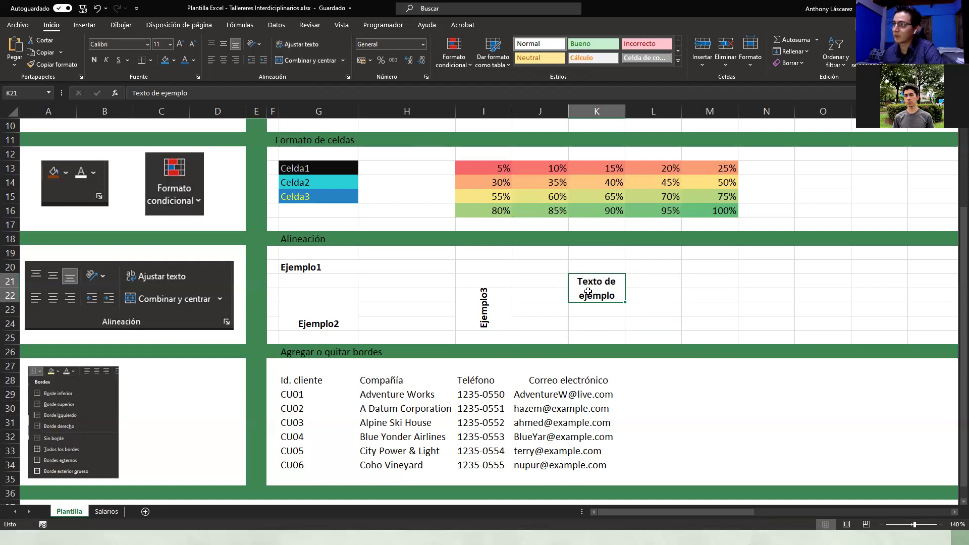
left_click(303, 45)
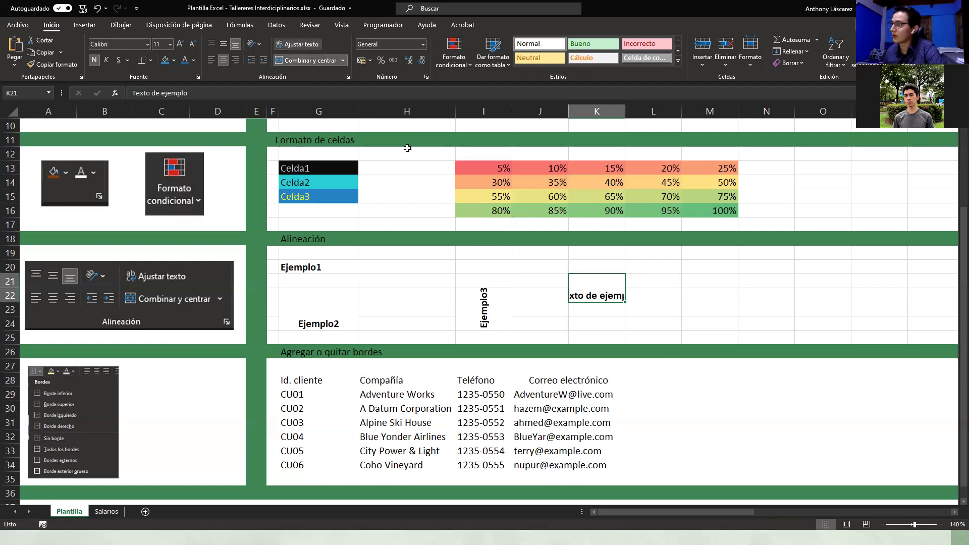
left_click(760, 405)
key("ctrl+z")
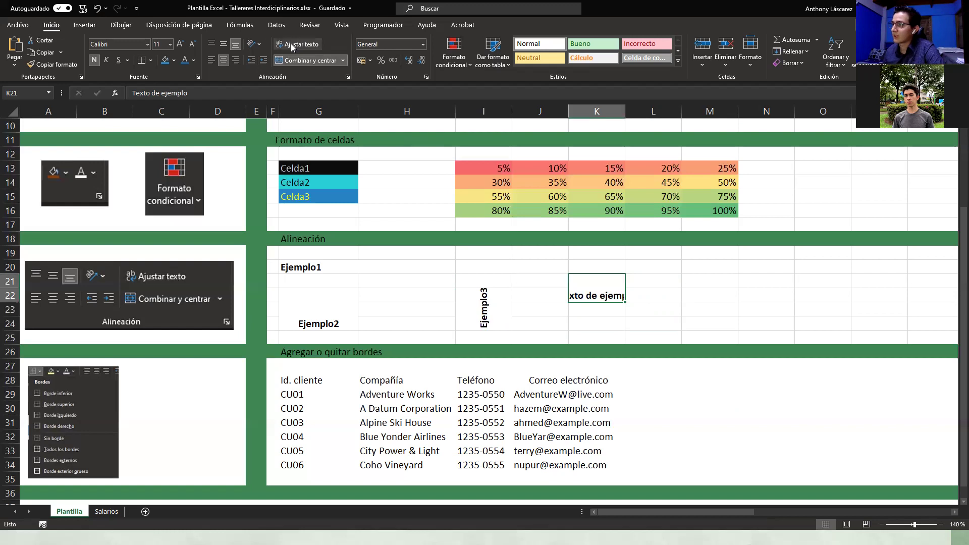
left_click(293, 45)
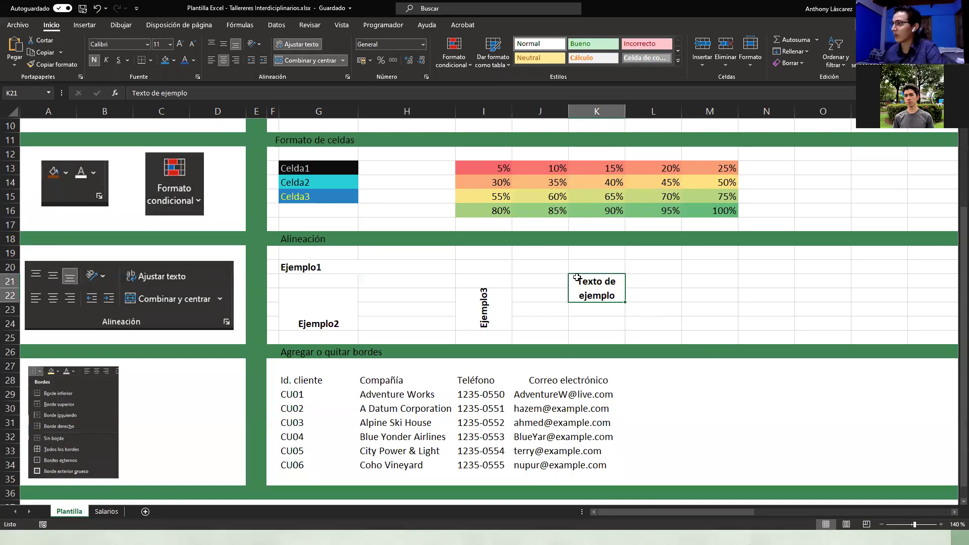
Step: Review the merged K21 cell and nearby cells, ending on M20
left_click(661, 292)
left_click(598, 284)
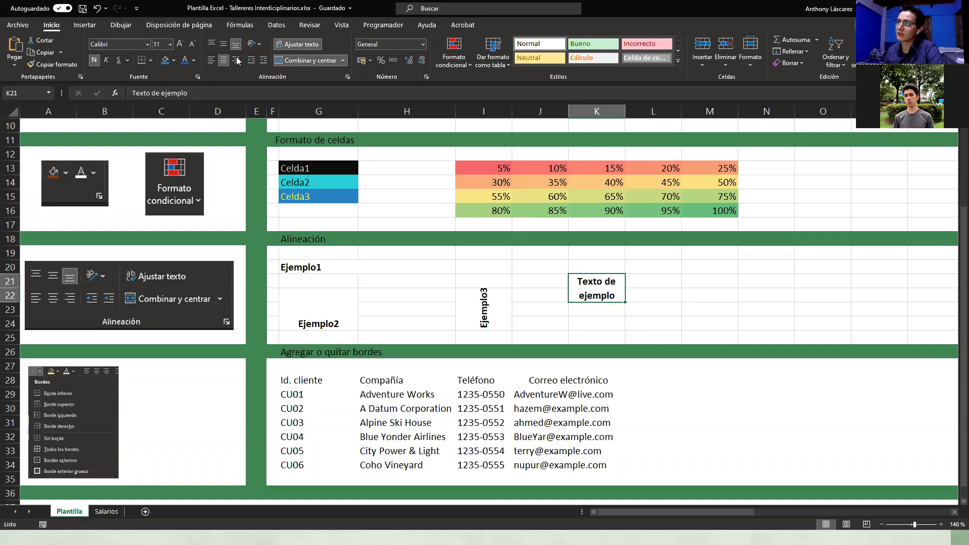
left_click(298, 301)
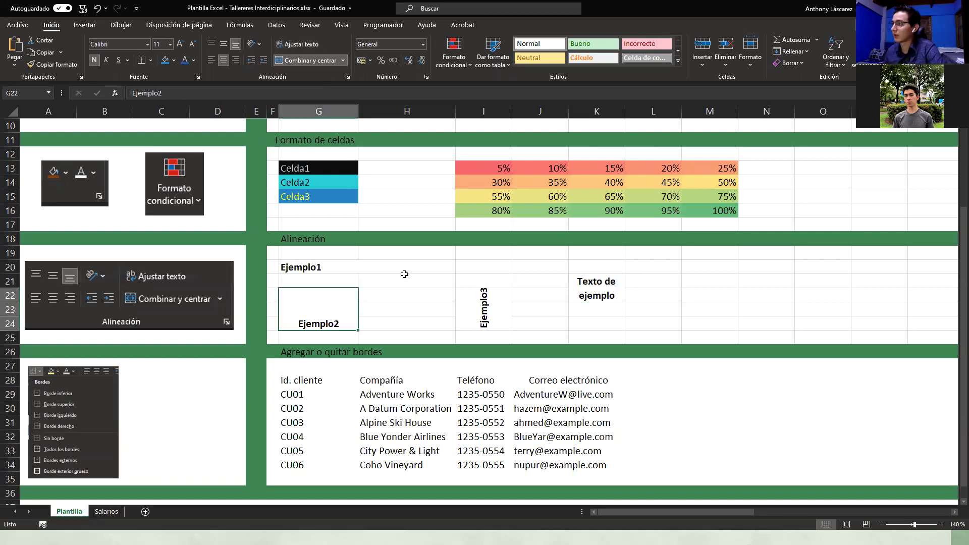
left_click(450, 283)
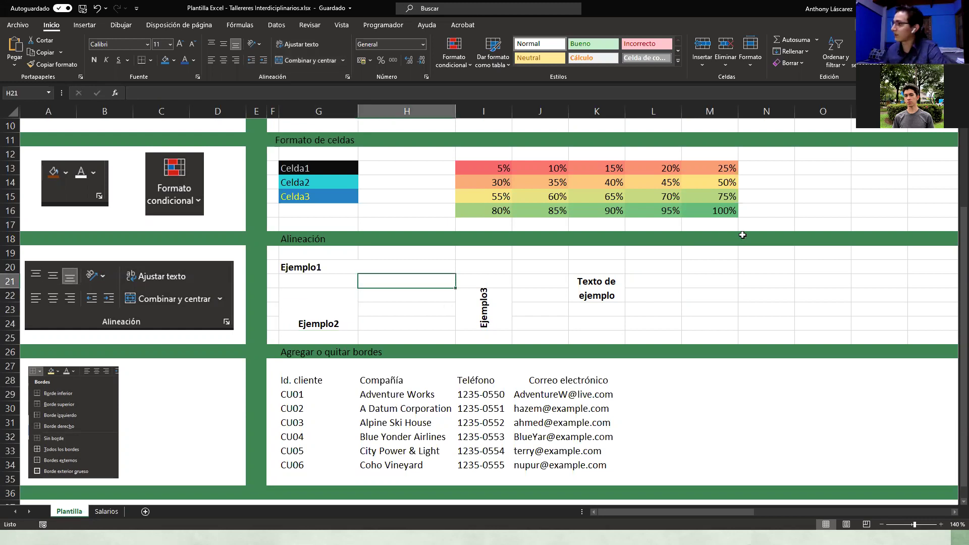
left_click(726, 267)
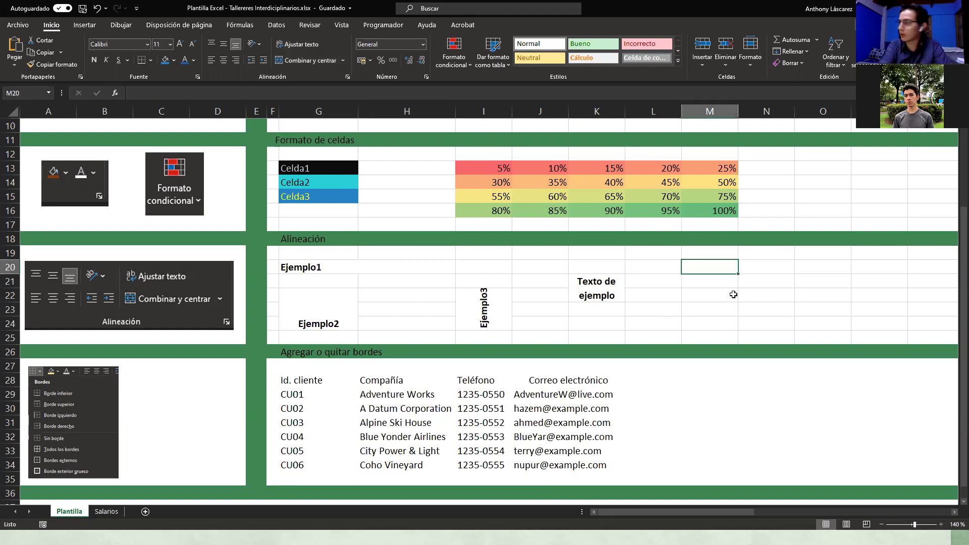
Step: Enter 'Contenido', '1era parte' and '2da parte' down cells M20, M21 and M22
type("COnen")
key("BackSpace")
key("BackSpace")
key("BackSpace")
key("BackSpace")
type("n")
key("BackSpace")
type("ontenido")
key("Return")
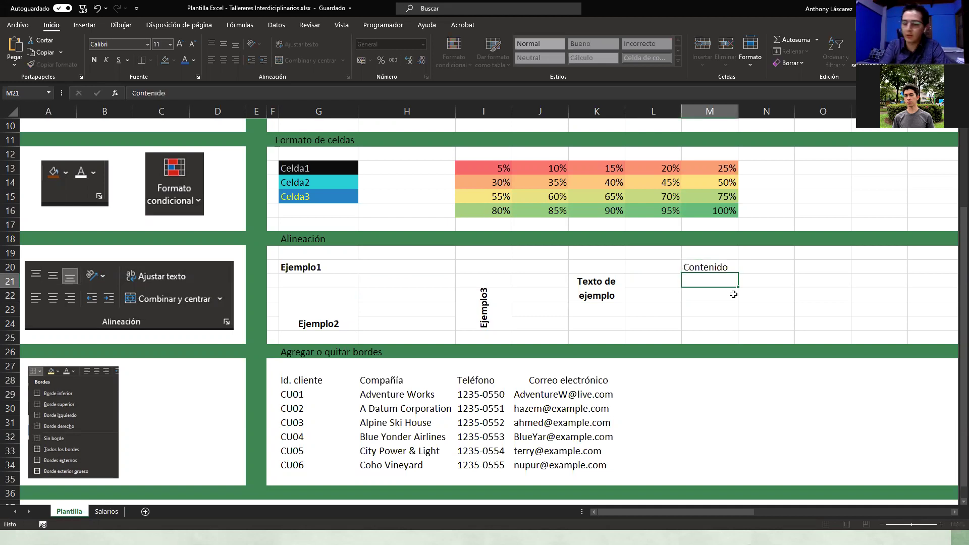
type("1era pa")
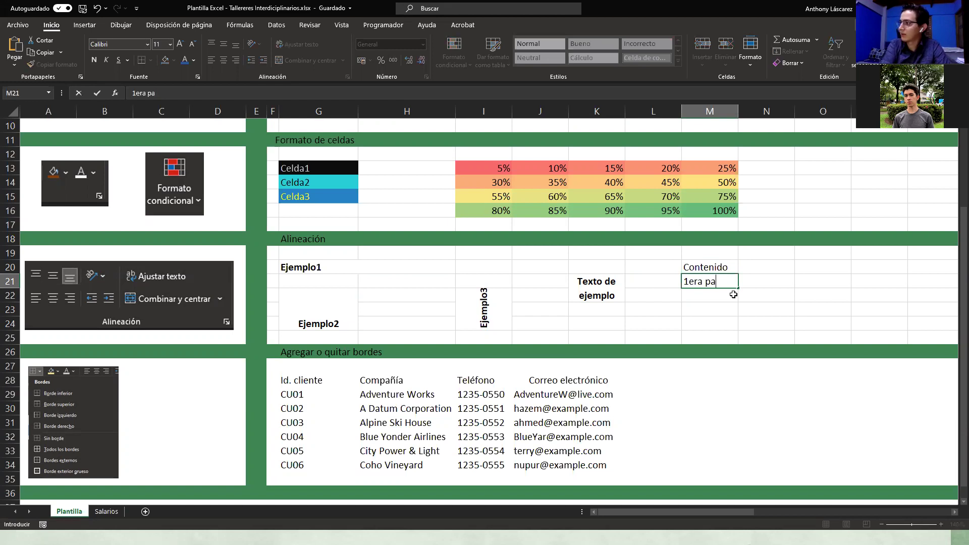
type("rte")
key("Return")
type("2da parte")
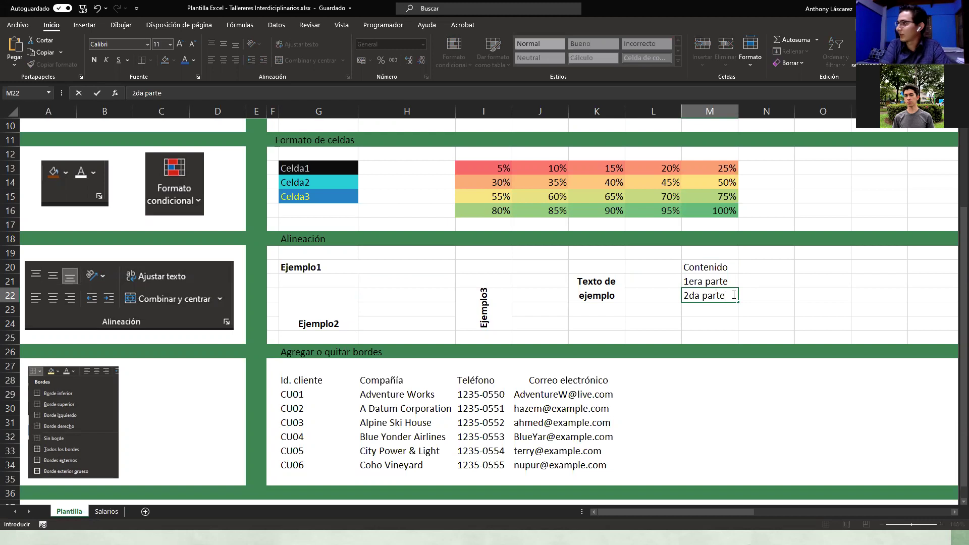
key("Return")
right_click(728, 297)
key("Escape")
key("Return")
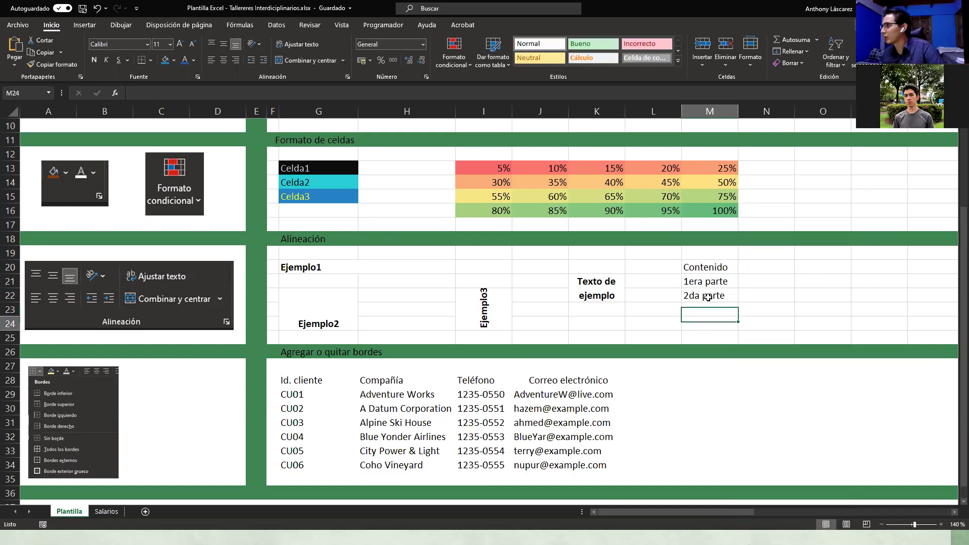
Step: Widen column M to fit the list entries
left_click_drag(693, 283, 697, 294)
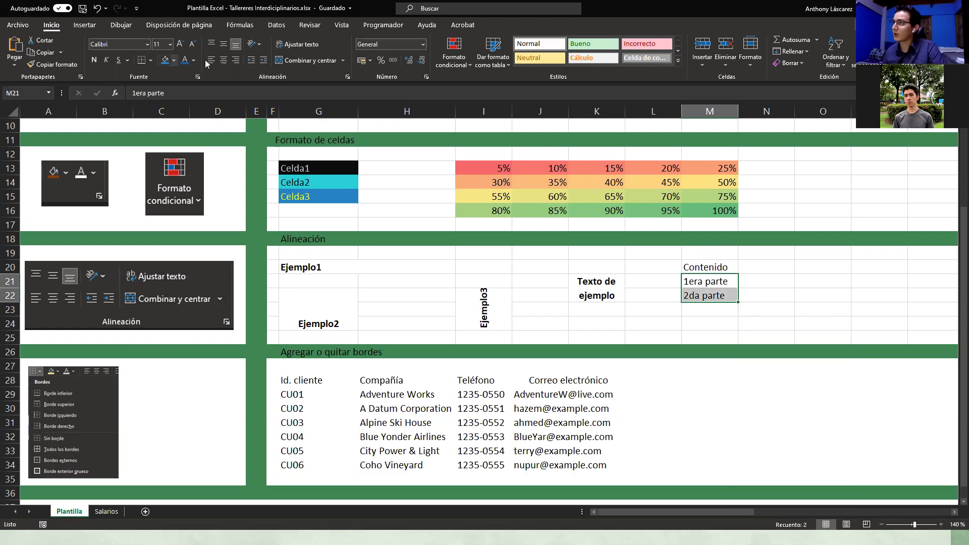
left_click(223, 60)
left_click(745, 398)
left_click(736, 285)
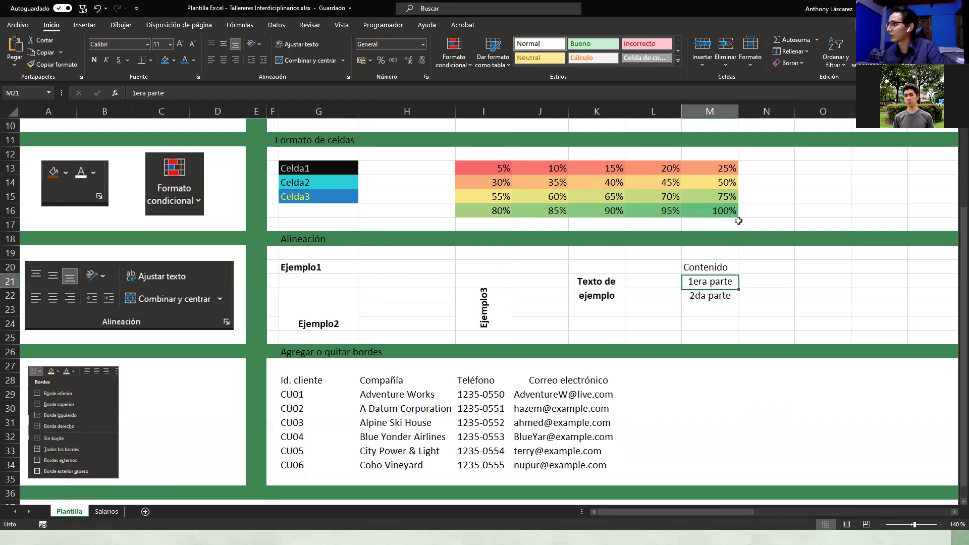
left_click_drag(738, 110, 758, 110)
left_click(728, 319)
Step: Align 1era parte and 2da parte top-left and indent them once
left_click_drag(714, 276, 713, 296)
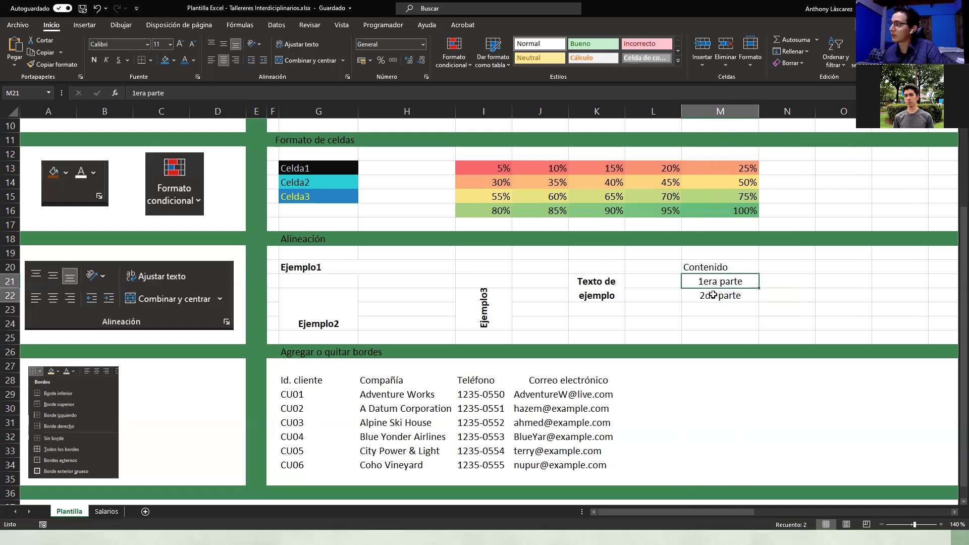
left_click(211, 43)
left_click(211, 60)
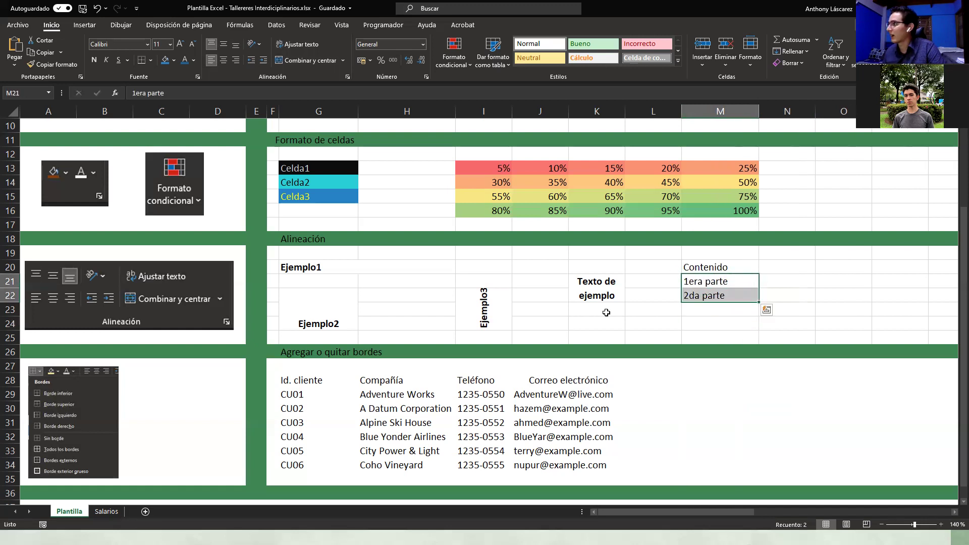
left_click(263, 61)
Step: Increase the indent of M21:M22 a second time
left_click(701, 348)
left_click(702, 296)
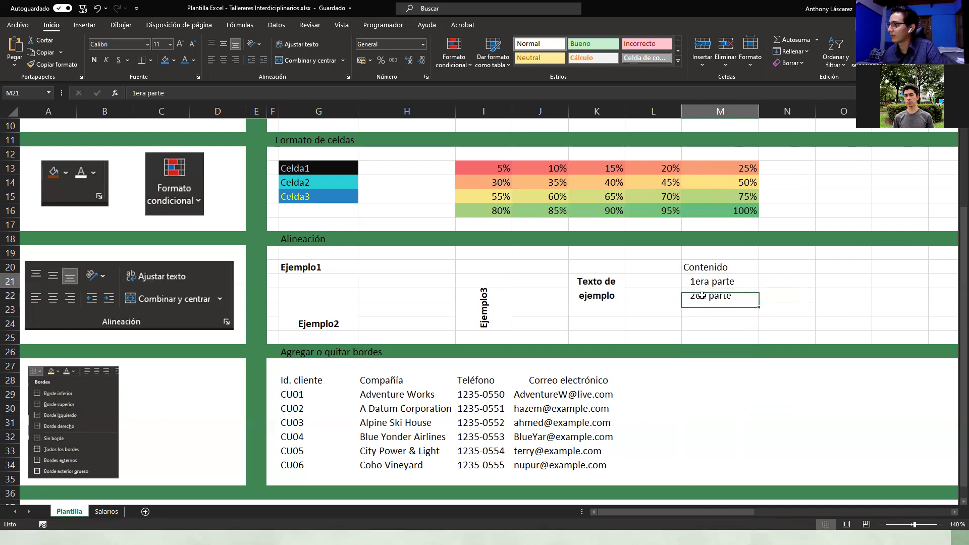
left_click_drag(702, 281, 702, 296)
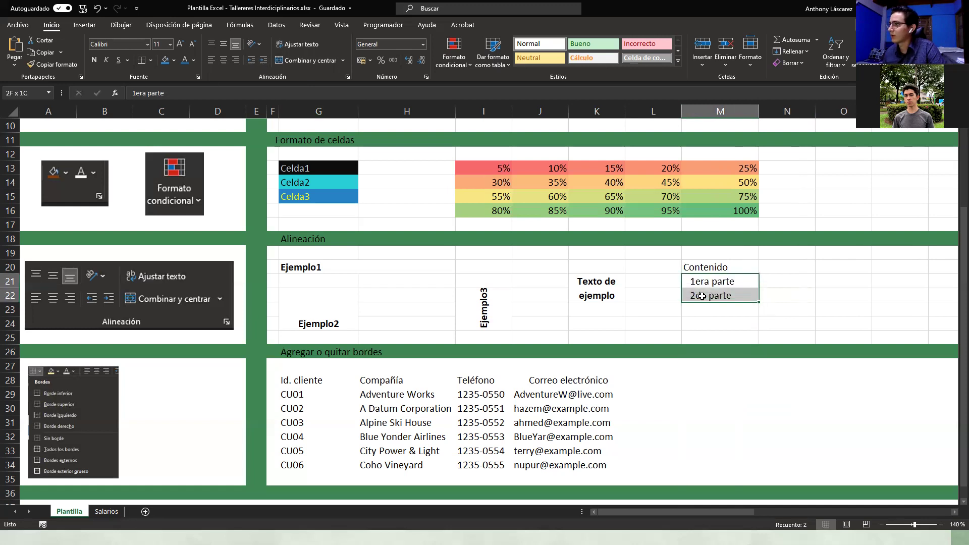
left_click(264, 60)
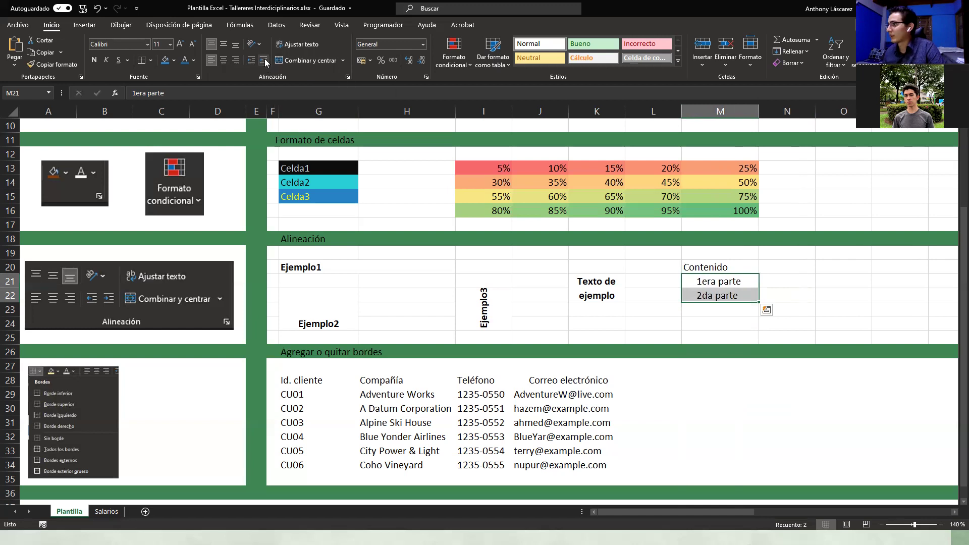
left_click(726, 309)
left_click_drag(722, 280, 688, 295)
left_click(716, 326)
left_click(713, 307)
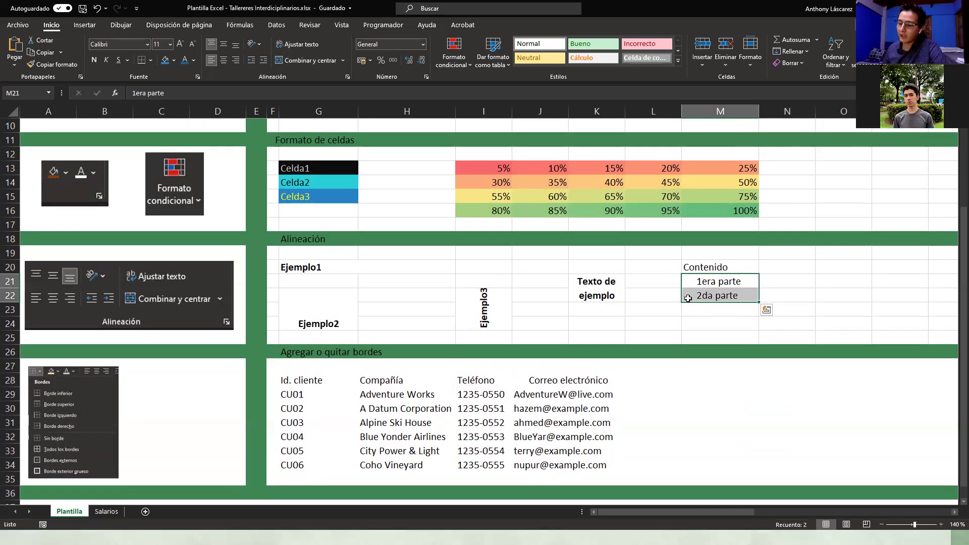
scroll(650, 300, "down", 2)
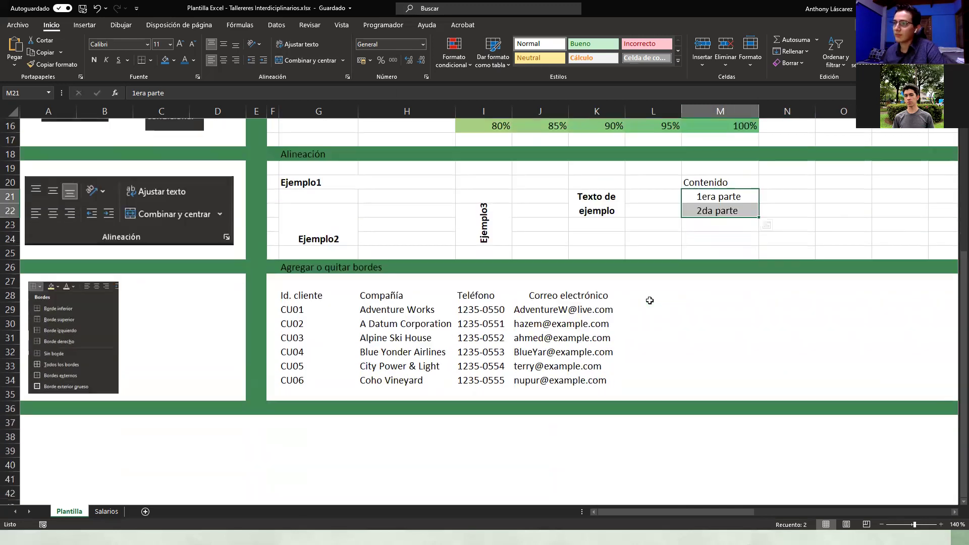
Step: Set the customer table block F27:M35 to No Fill
scroll(650, 301, "down", 1)
left_click(413, 386)
scroll(315, 307, "up", 1)
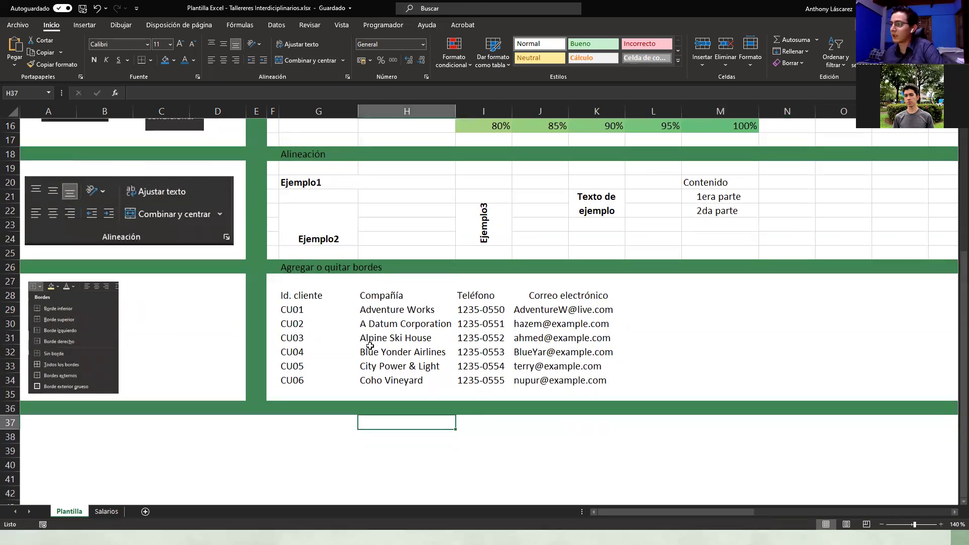
left_click_drag(281, 280, 707, 389)
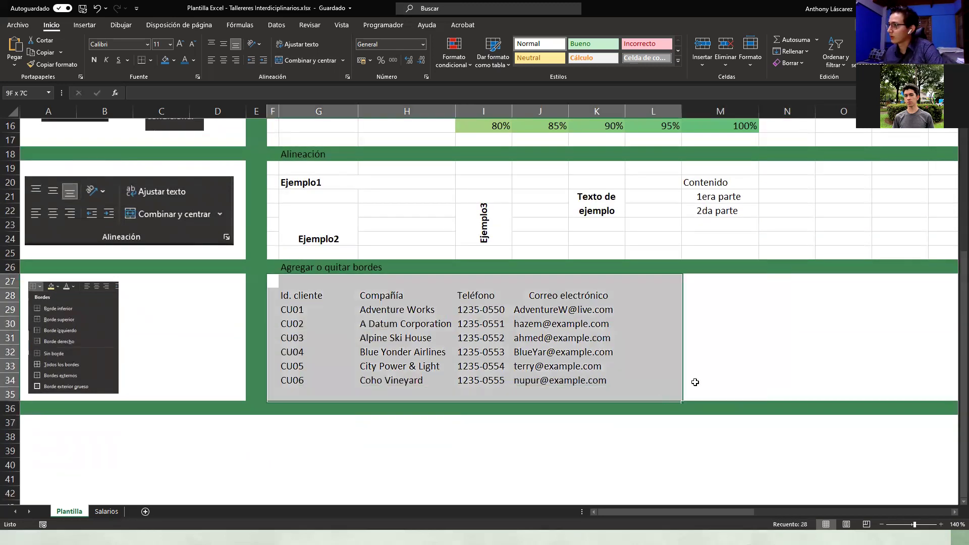
left_click(175, 63)
left_click(194, 171)
left_click(417, 464)
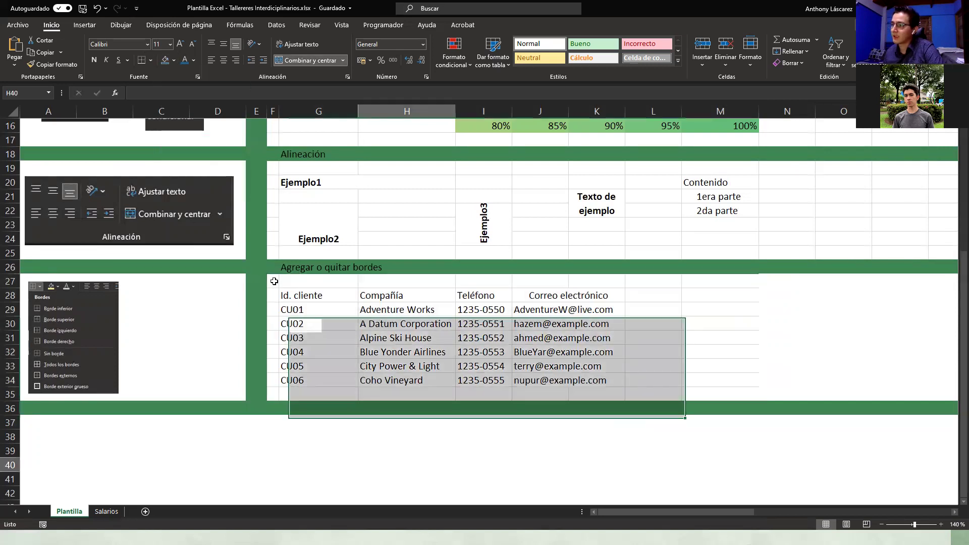
key("ctrl+z")
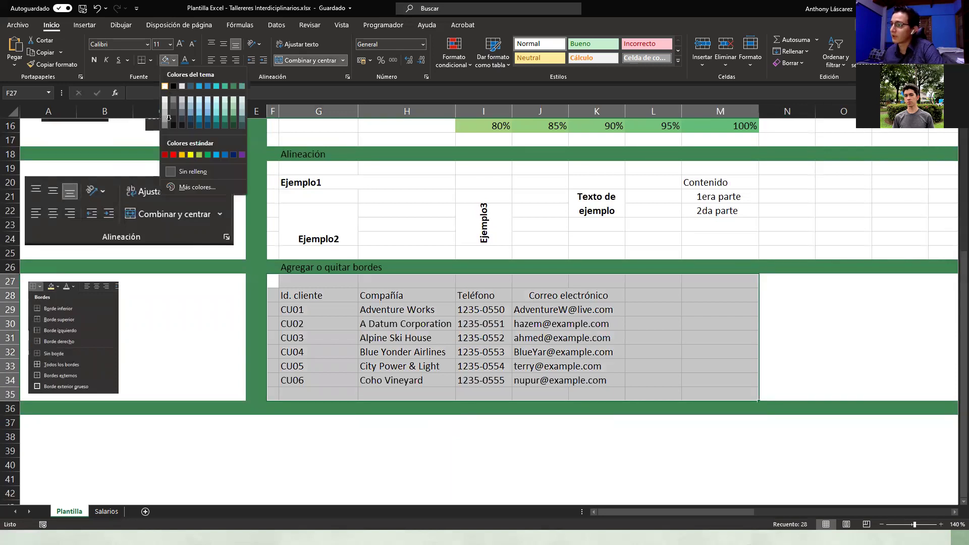
left_click(335, 436)
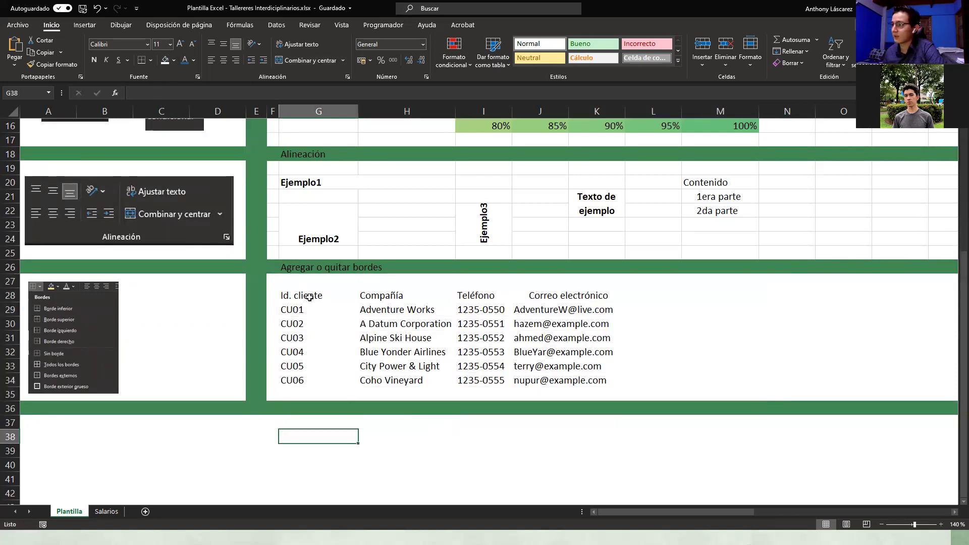
Step: Make the header row G28:J28 bold
left_click_drag(309, 298, 566, 299)
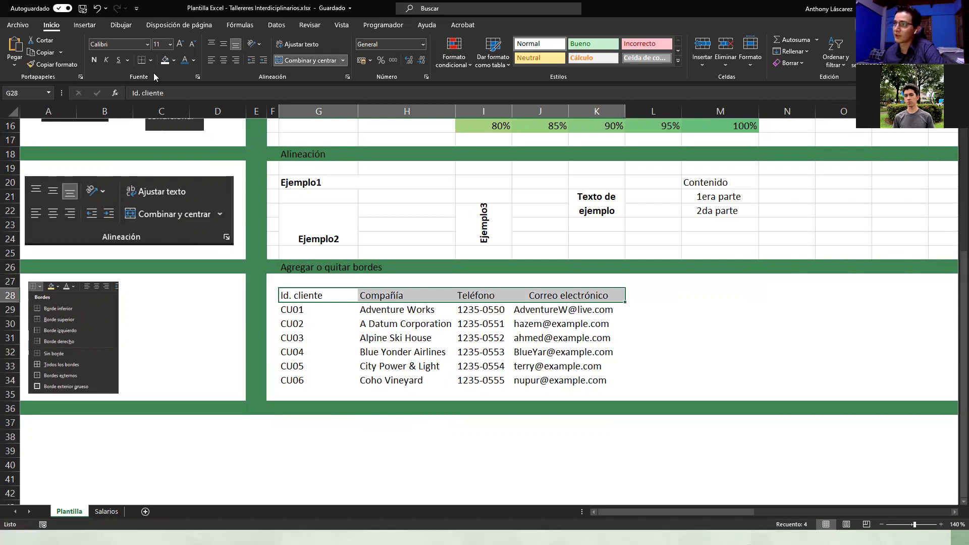
left_click(94, 61)
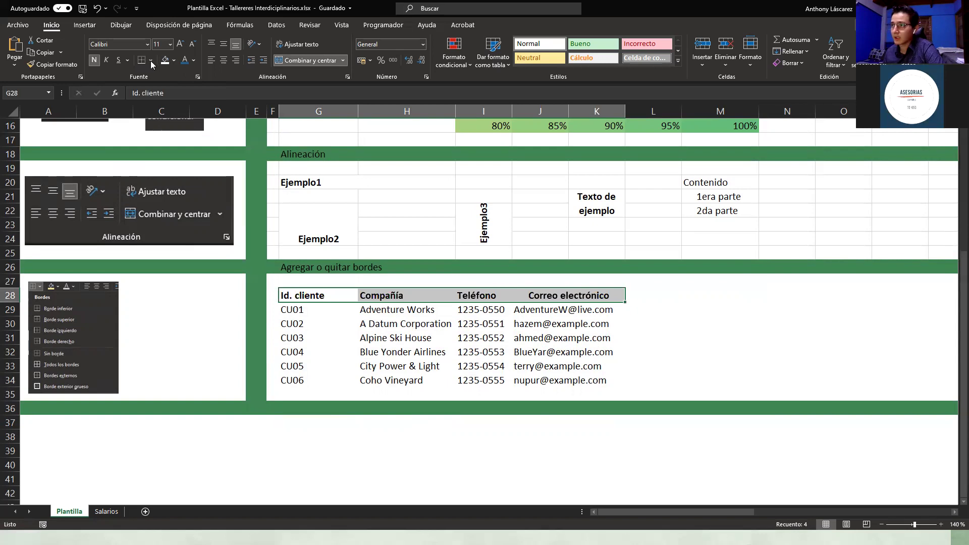
left_click(151, 61)
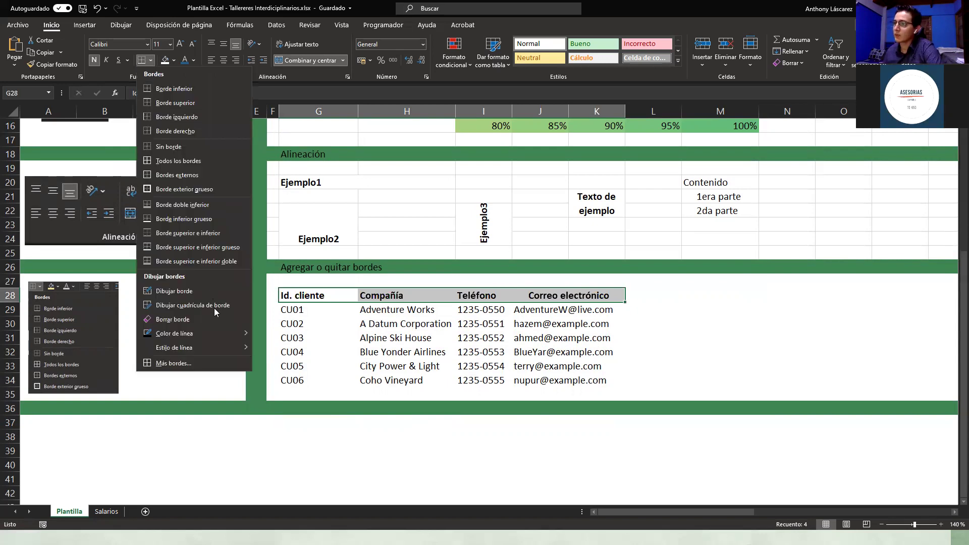
Step: Give the header row a dashed outline border through More Borders
left_click(227, 363)
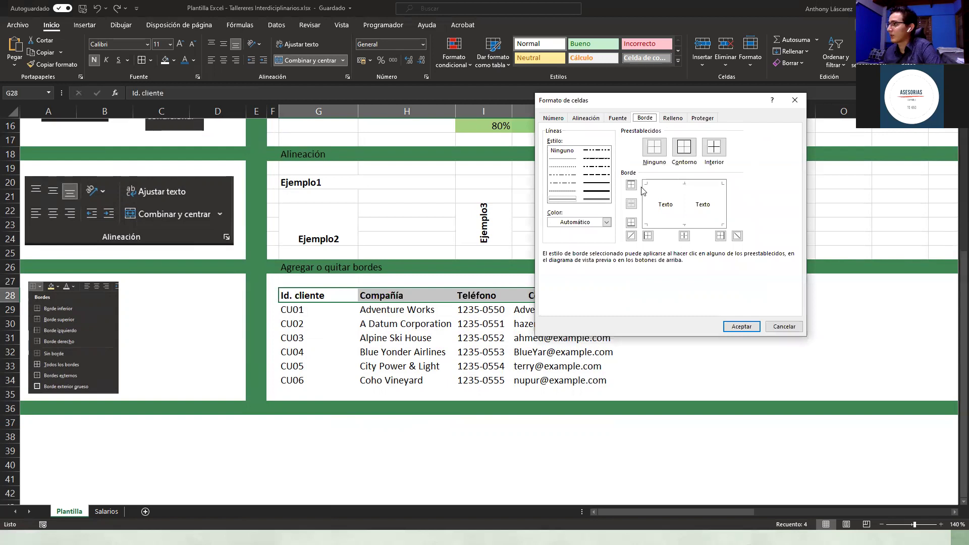
left_click_drag(615, 100, 686, 139)
left_click(639, 229)
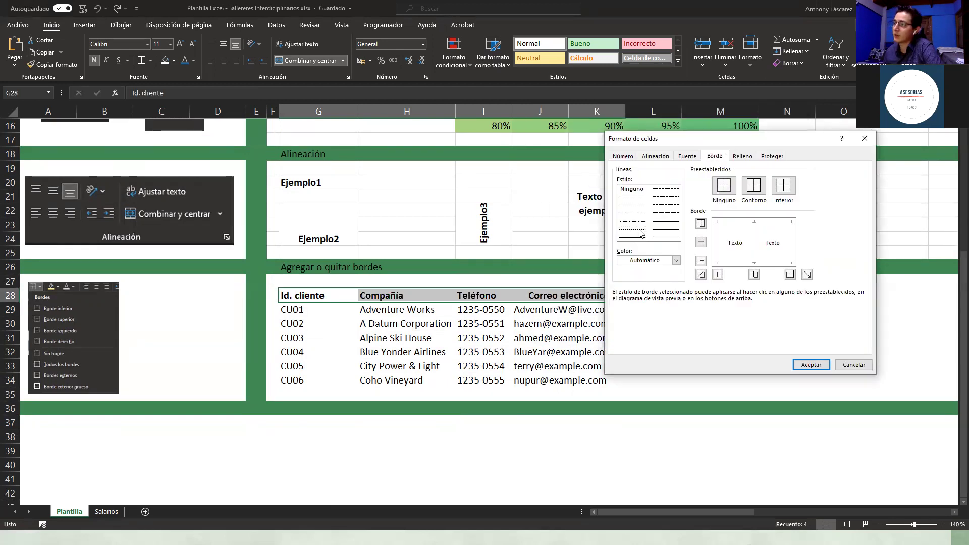
left_click(755, 188)
left_click(817, 368)
left_click(506, 391)
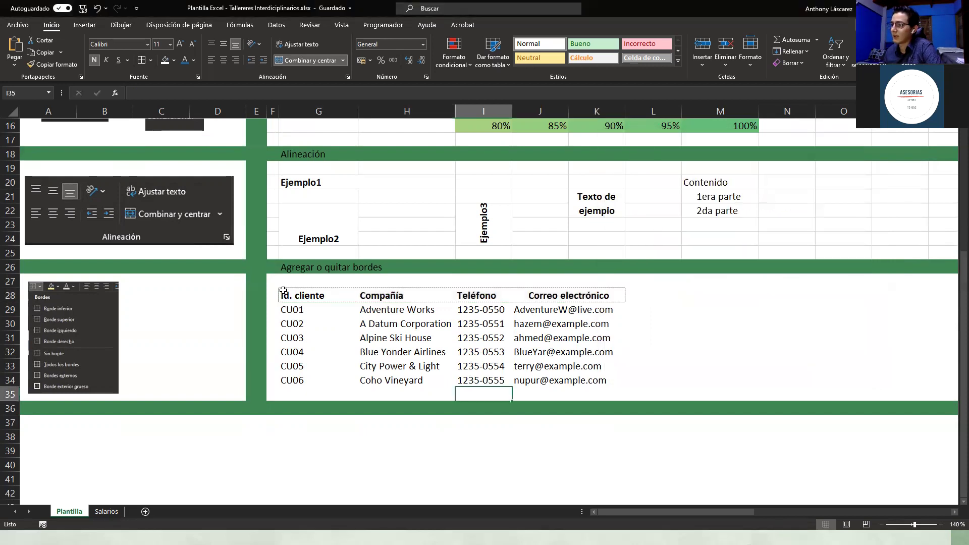
Step: Select the customer data rows below the header
left_click(545, 350)
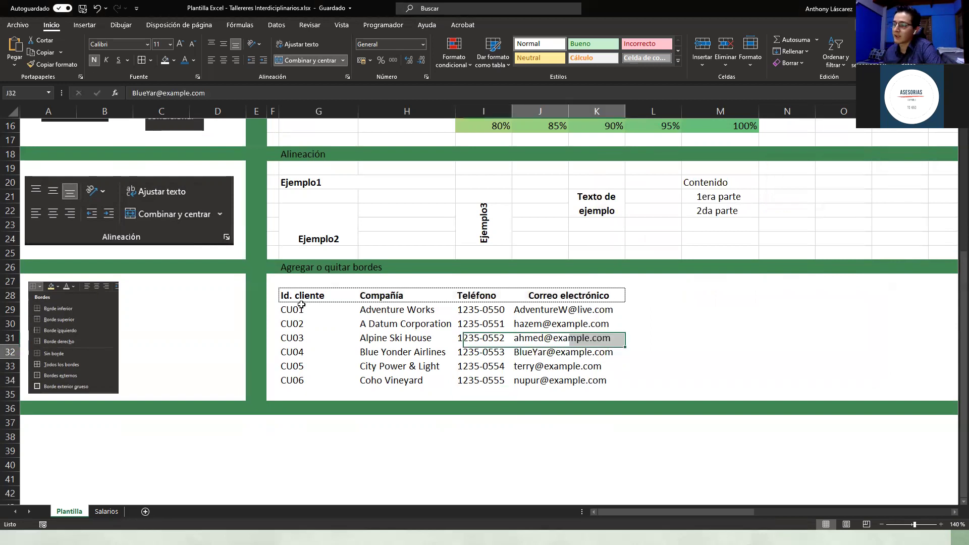
left_click(321, 327)
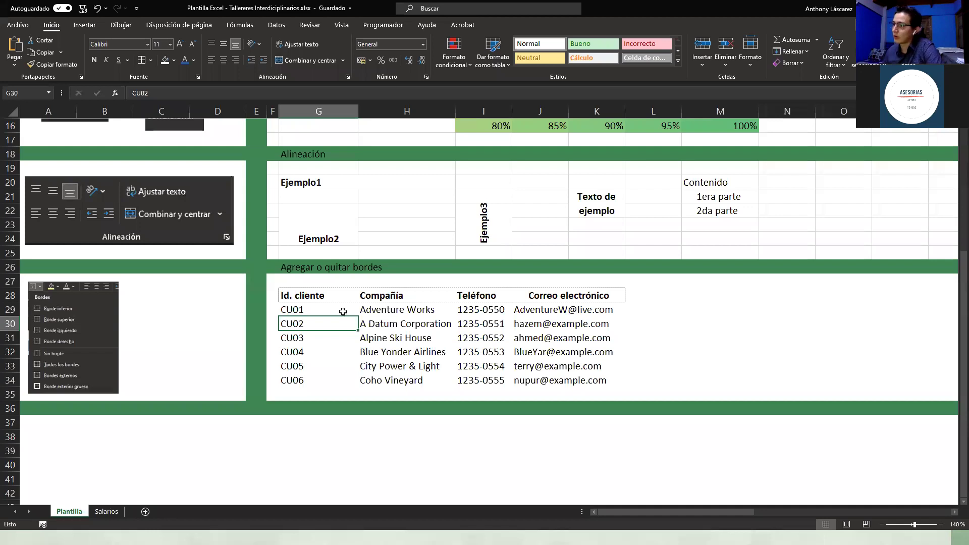
left_click_drag(303, 309, 573, 376)
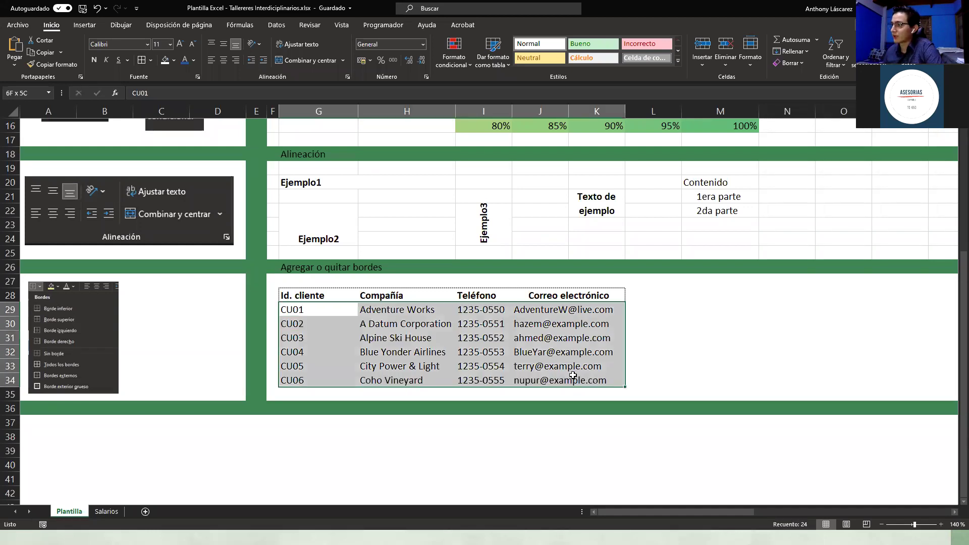
Step: Give the data rows G29:J34 a thick outside border
left_click(151, 60)
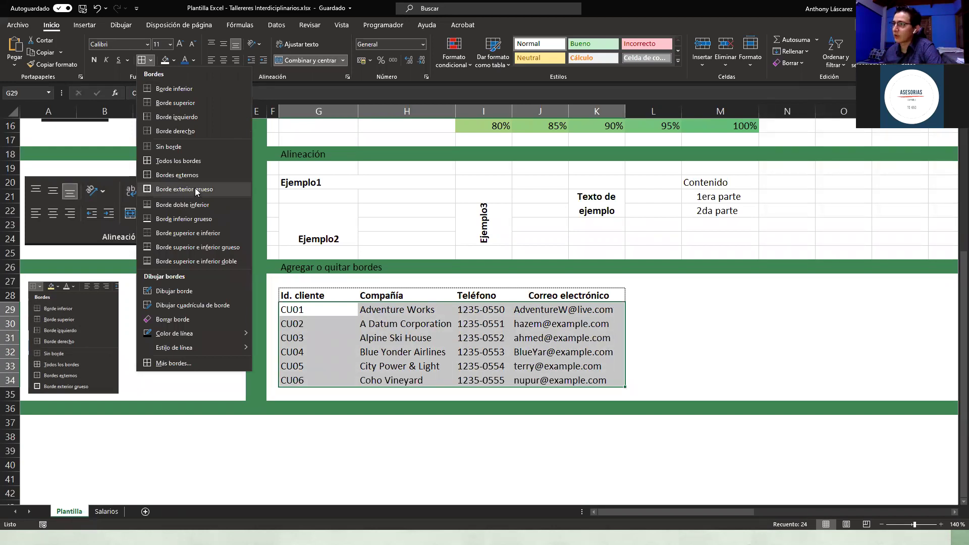
left_click(195, 188)
left_click(484, 451)
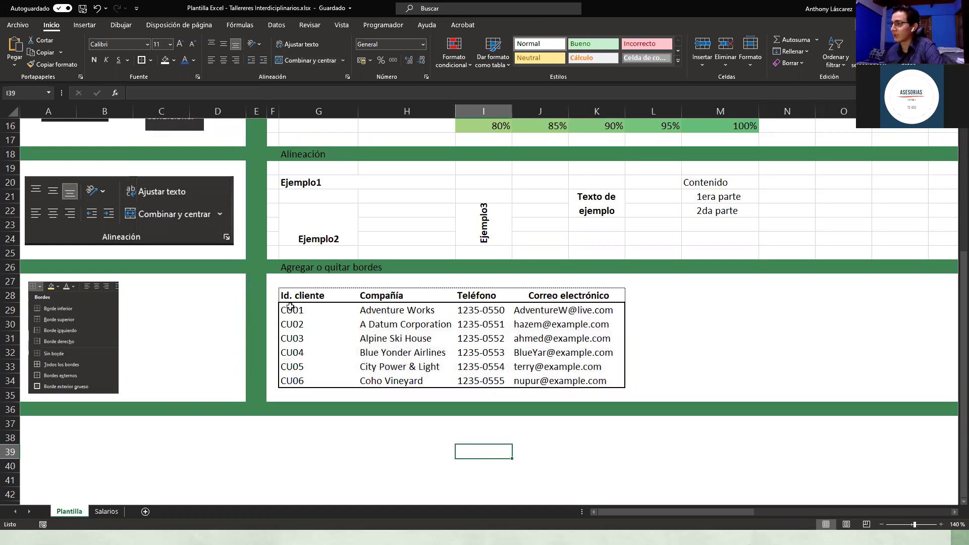
Step: Set off the e-mail cells J29:J34 with a vertical dividing border
left_click_drag(289, 306, 485, 380)
left_click(307, 343)
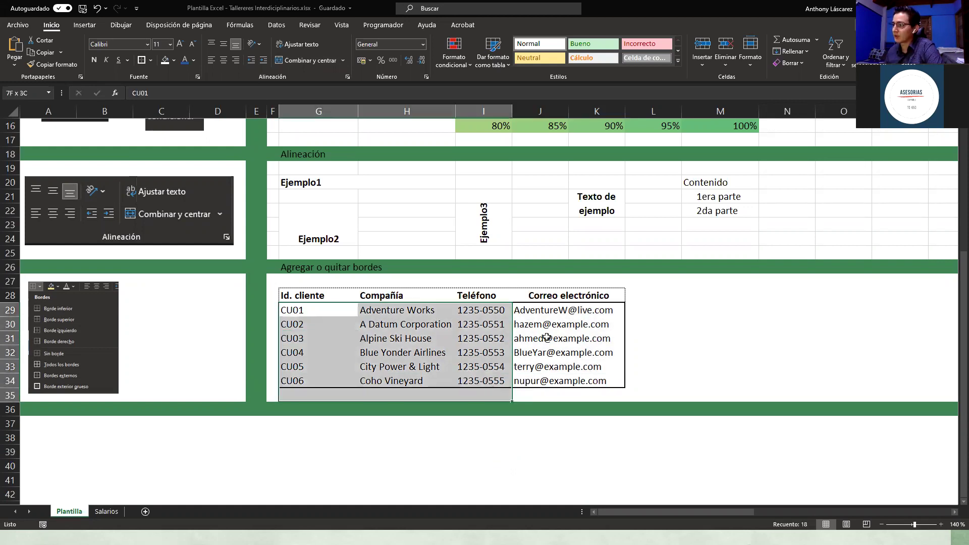
left_click_drag(560, 310, 593, 376)
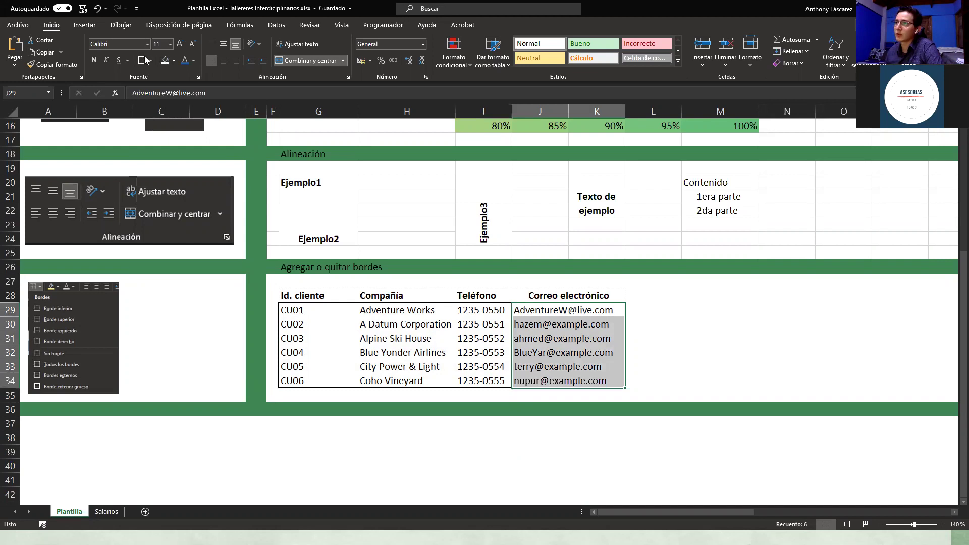
left_click(482, 409)
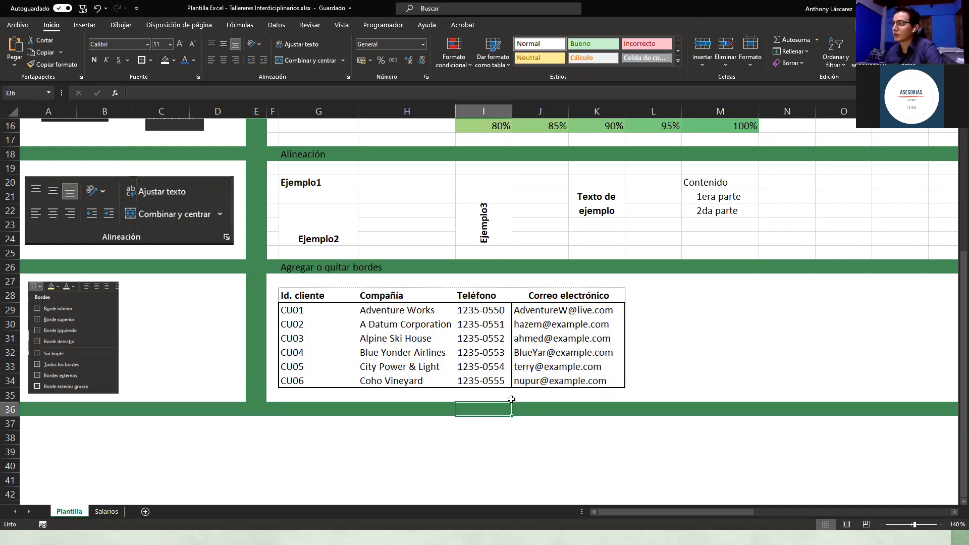
left_click(491, 329)
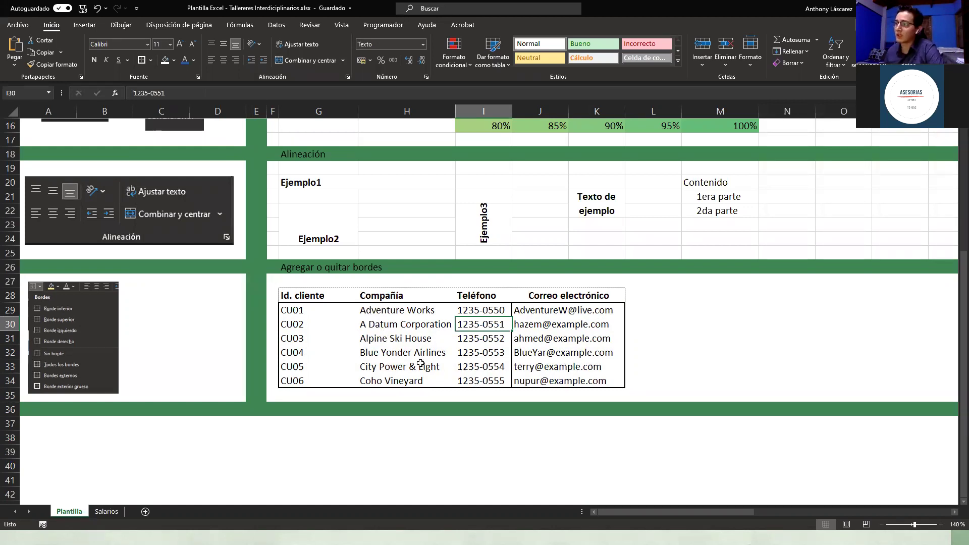
Step: Add a rising diagonal border to phone cell I31 via More Borders
left_click(482, 338)
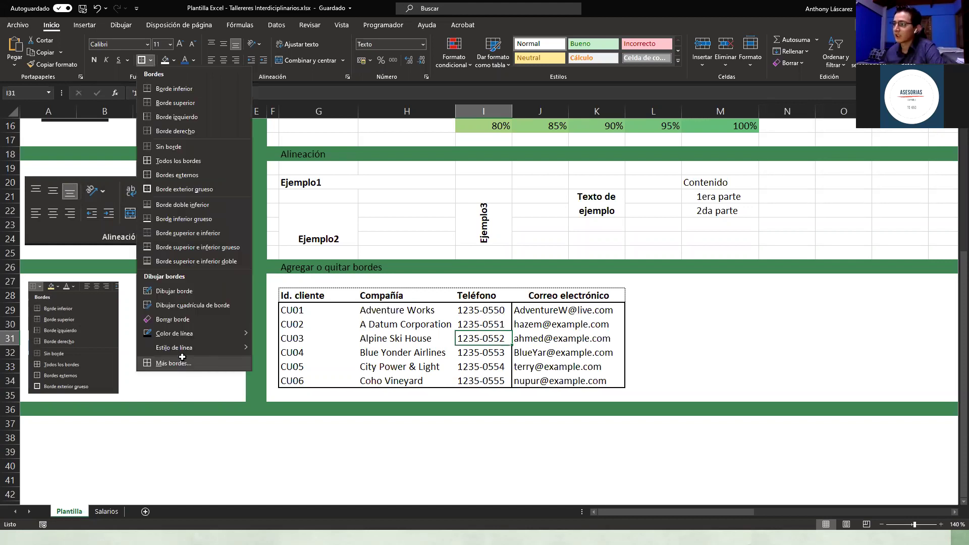
left_click(182, 359)
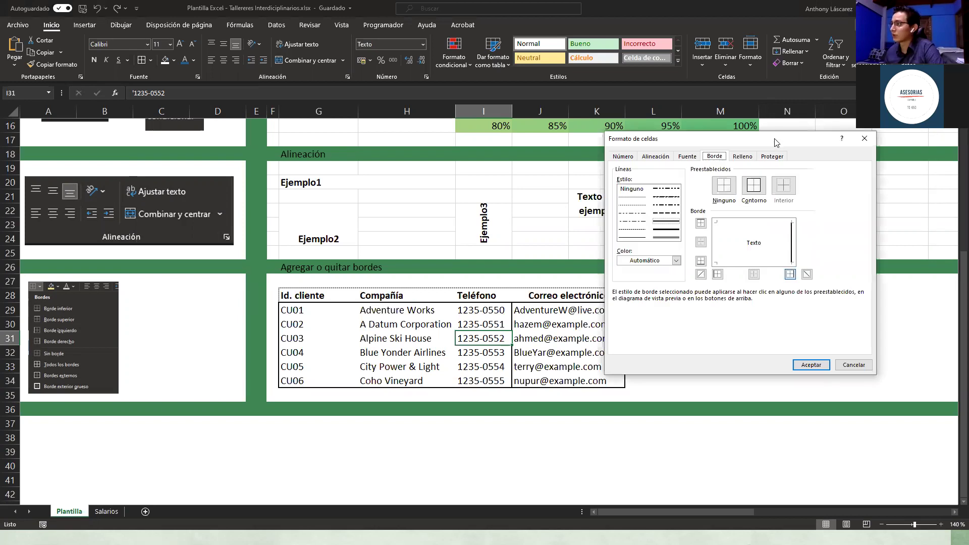
left_click_drag(777, 143, 830, 148)
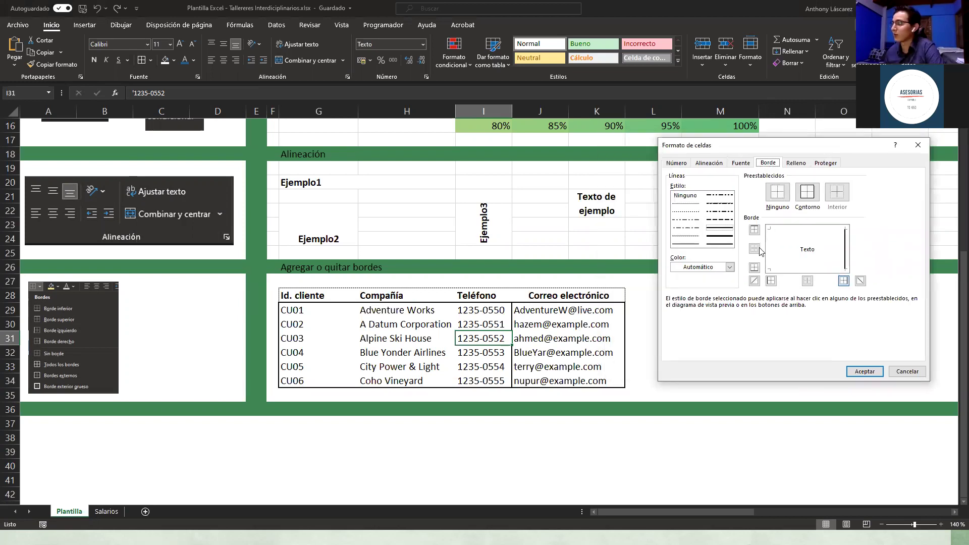
left_click(756, 281)
left_click(756, 281)
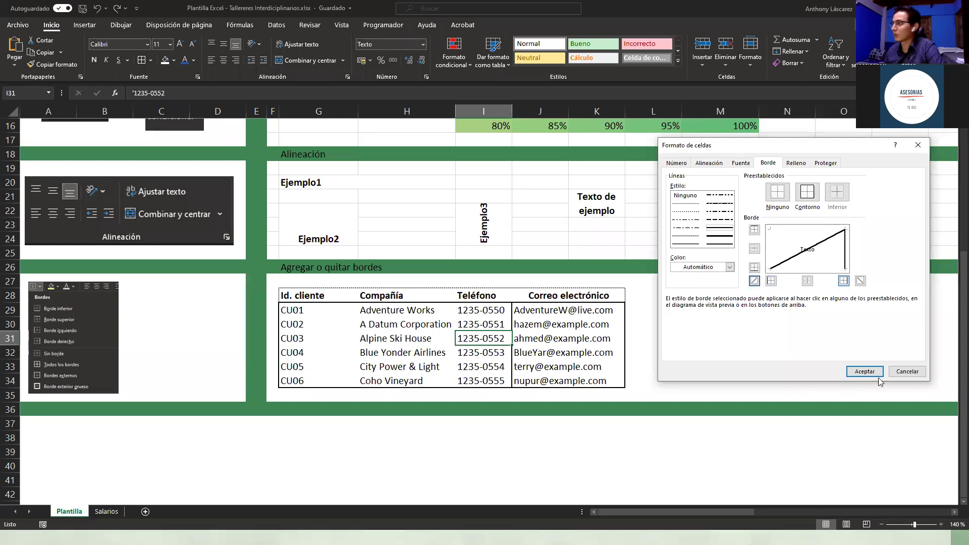
left_click(865, 371)
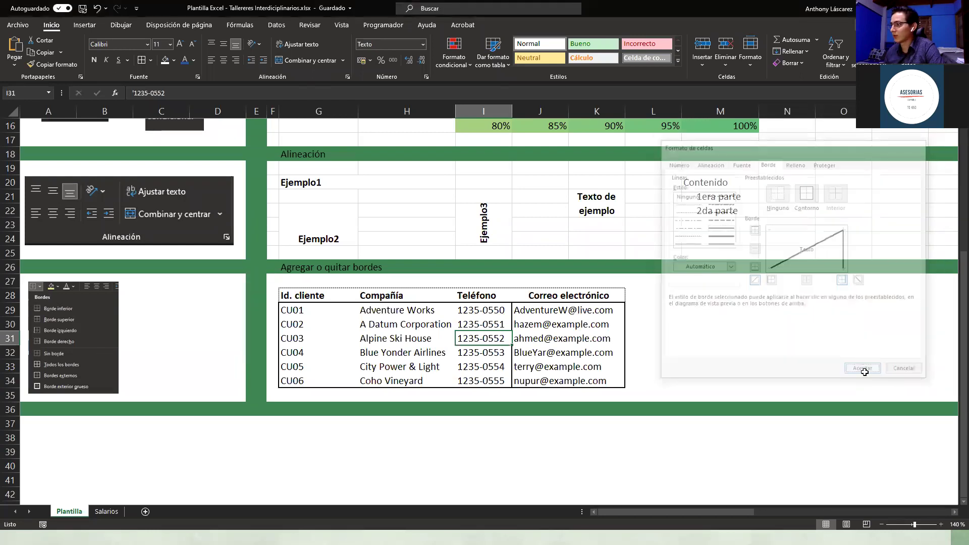
left_click(562, 451)
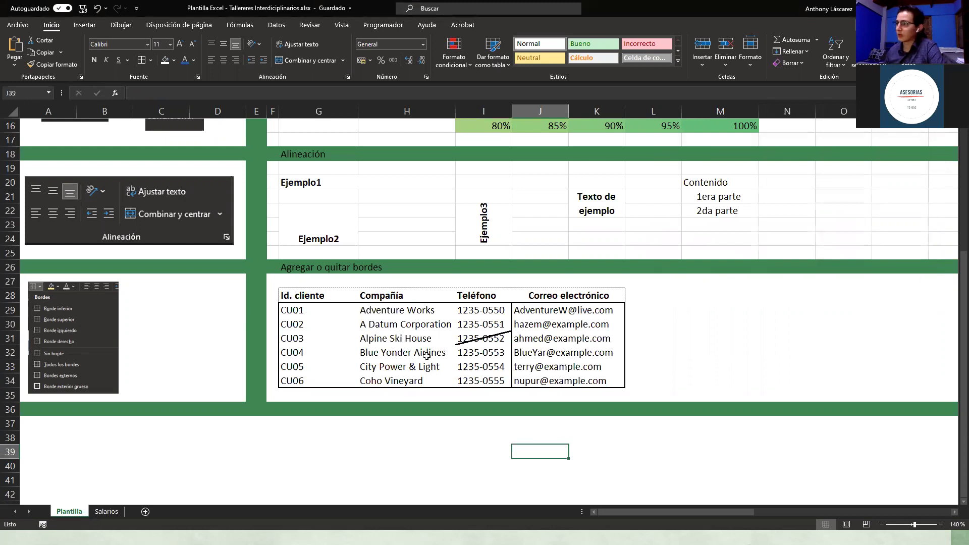
Step: Cross cell H33 (City Power & Light) with a thick rising diagonal border, then select the customer rows
left_click(374, 367)
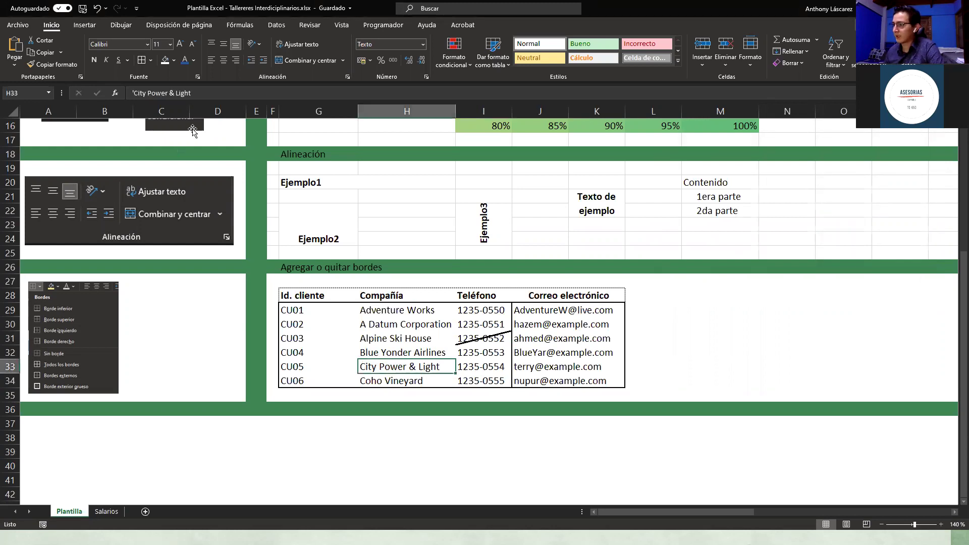
left_click(151, 61)
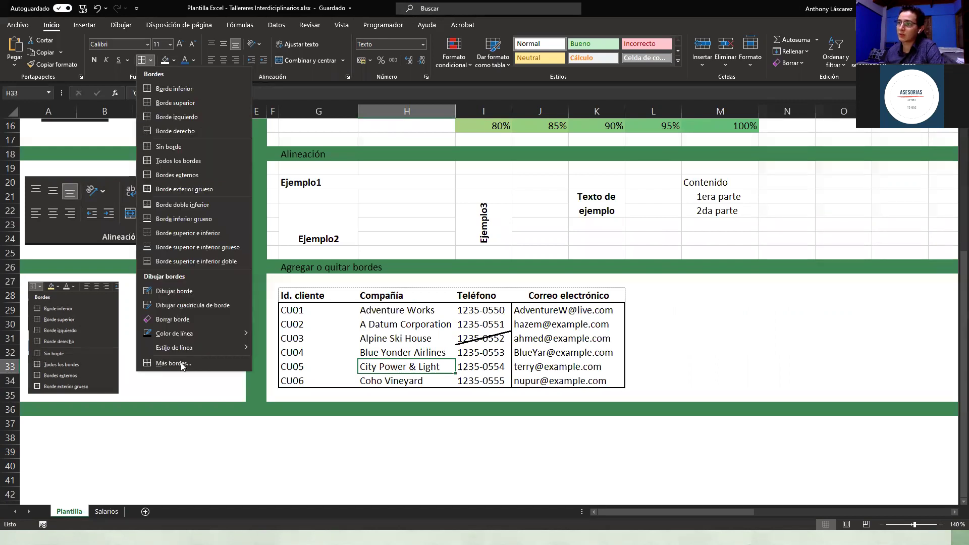
left_click(190, 348)
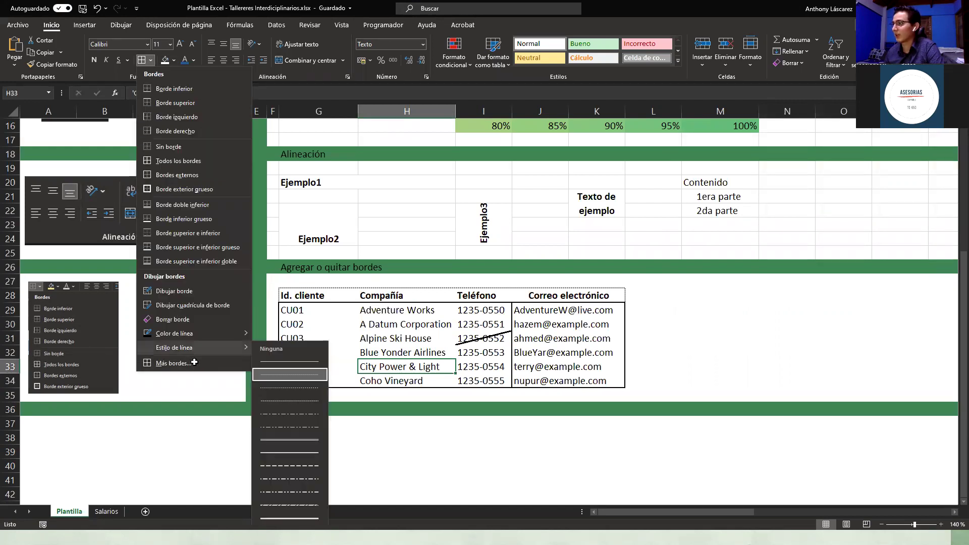
left_click(194, 362)
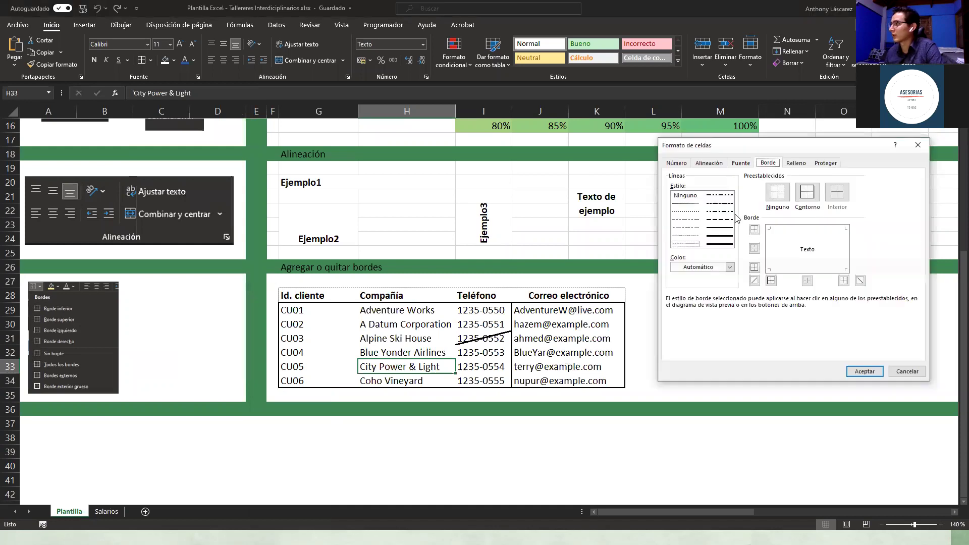
left_click(754, 280)
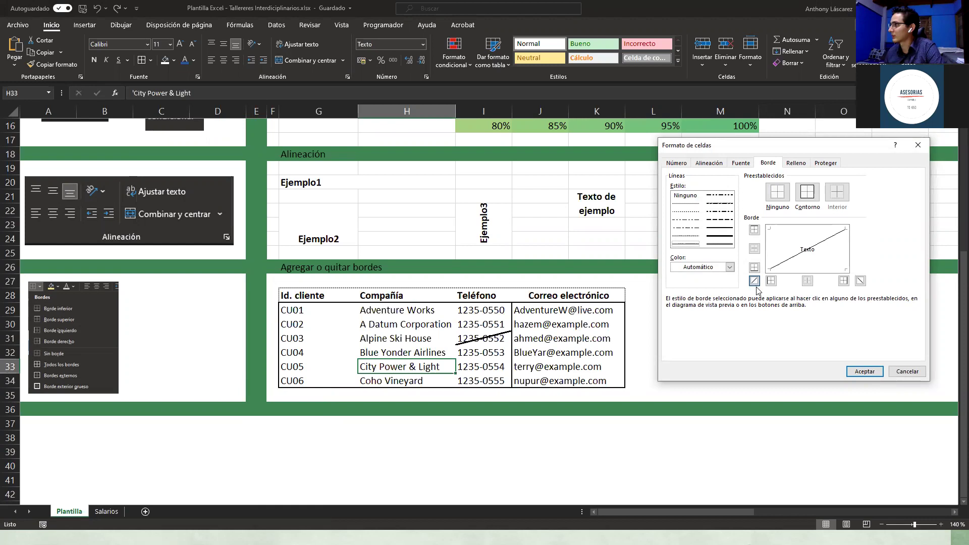
left_click(719, 236)
left_click(754, 280)
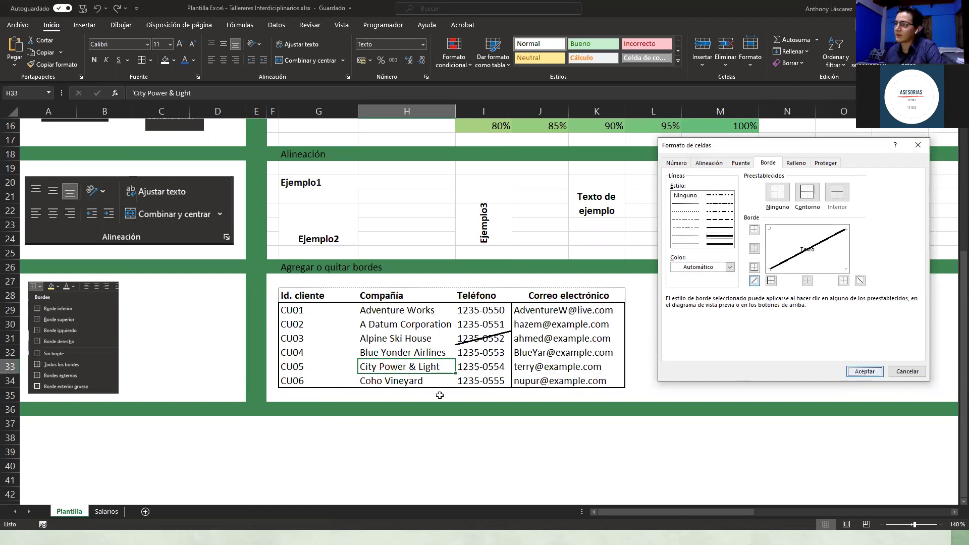
key("Return")
left_click(426, 392)
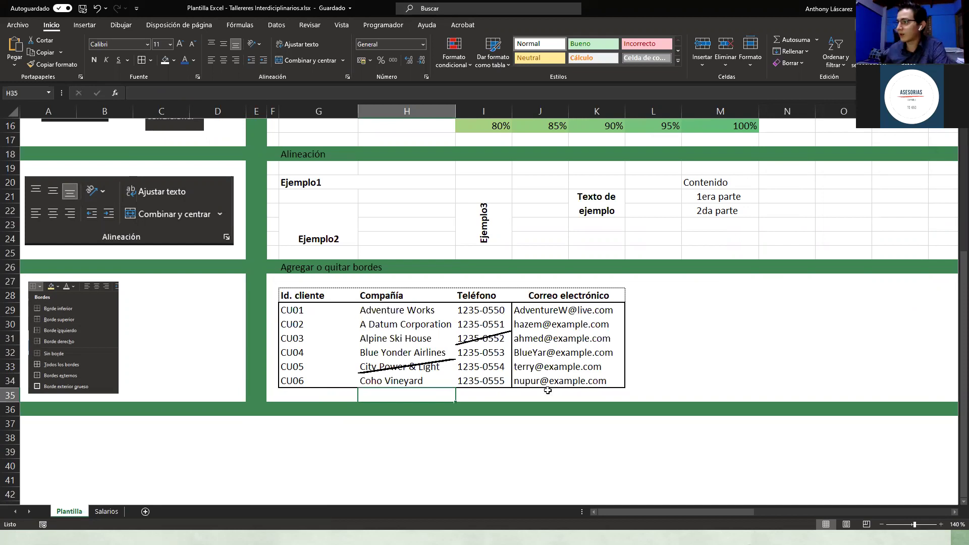
left_click_drag(318, 310, 548, 381)
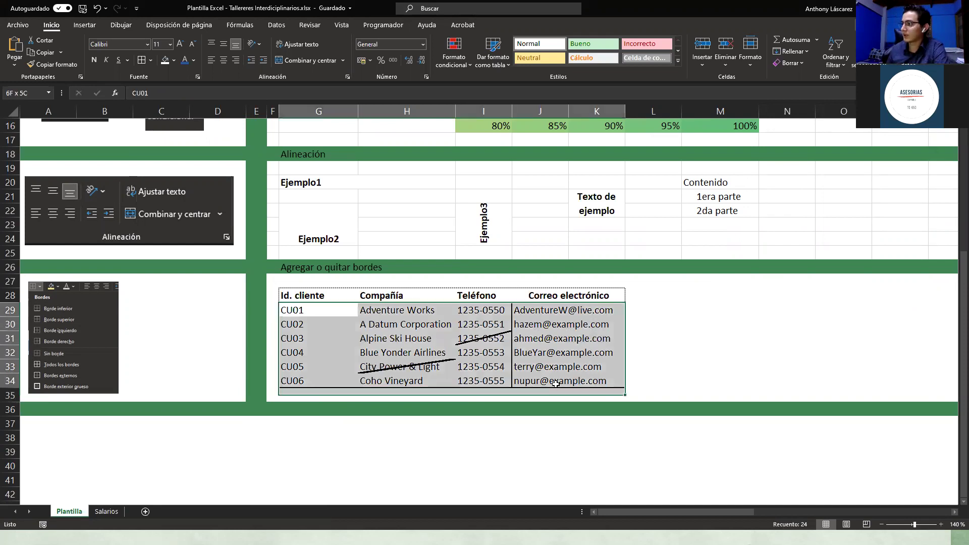
Step: Apply Todos los bordes to the selected client rows, then review the resulting grid
left_click(150, 62)
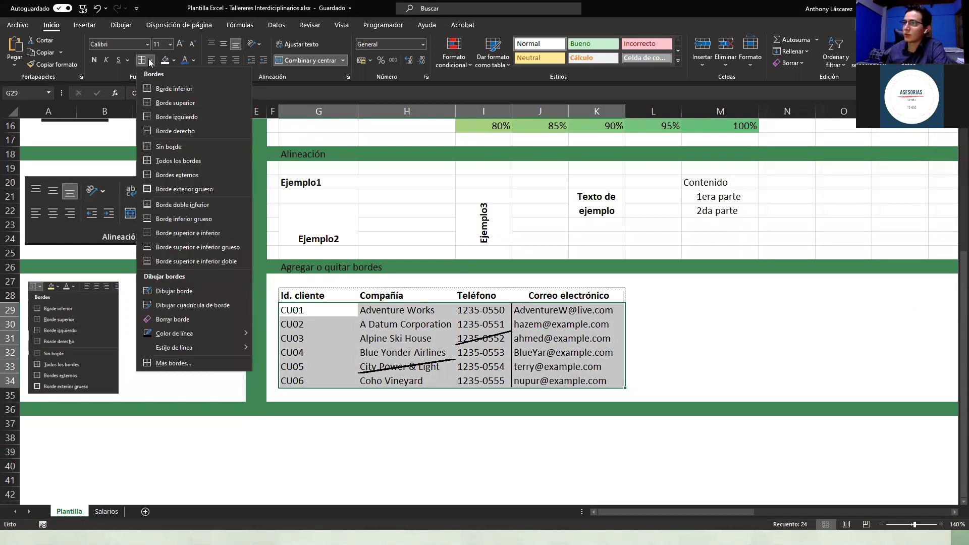
left_click(182, 159)
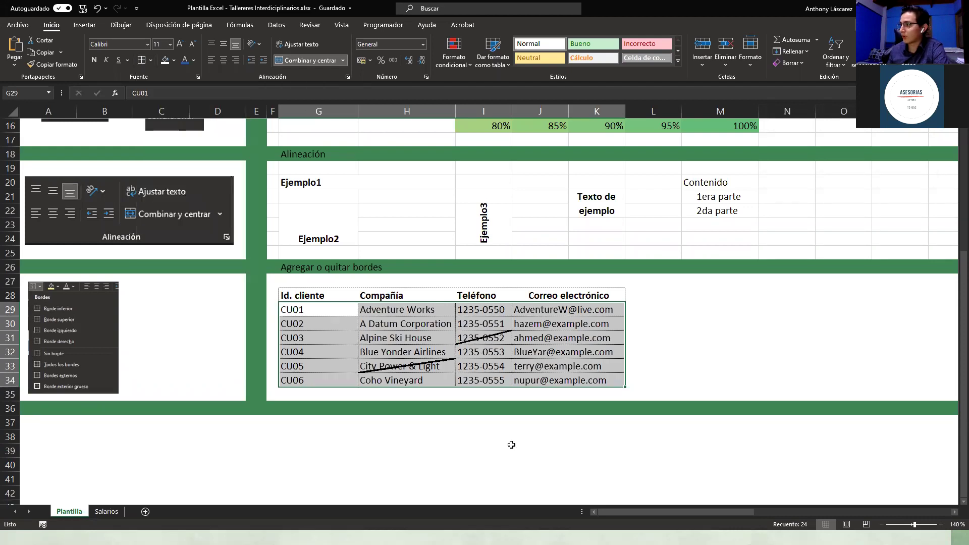
left_click(483, 450)
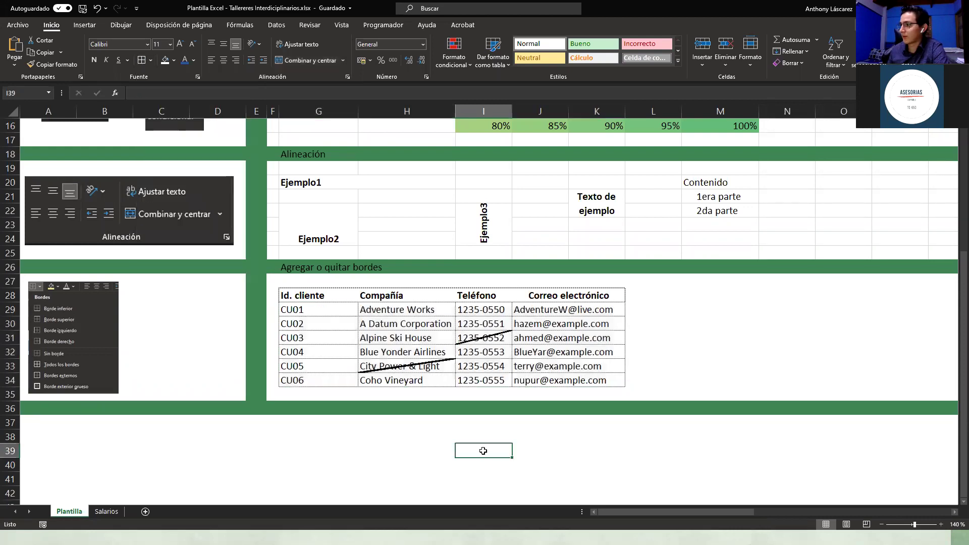
left_click(738, 304)
scroll(731, 323, "up", 4)
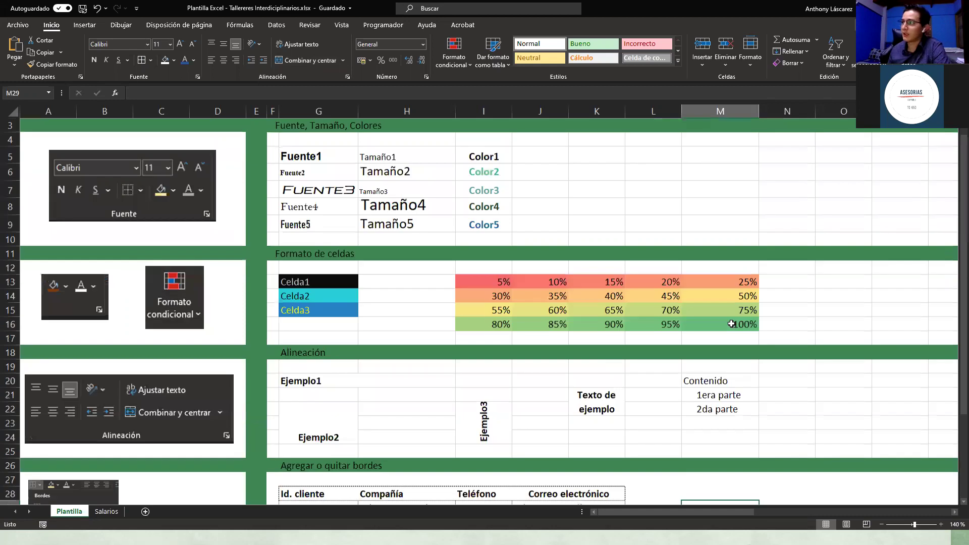
scroll(732, 324, "down", 3)
scroll(731, 320, "down", 2)
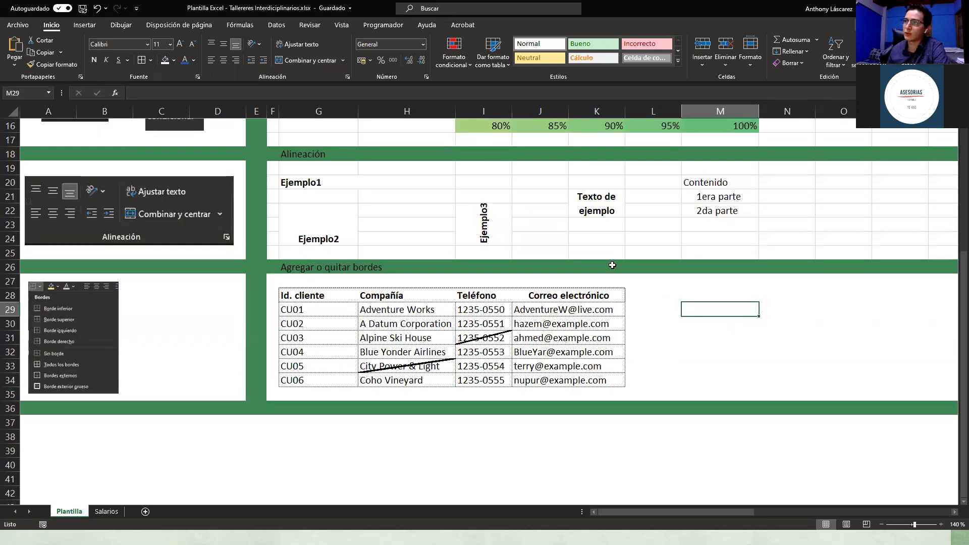
scroll(169, 304, "up", 5)
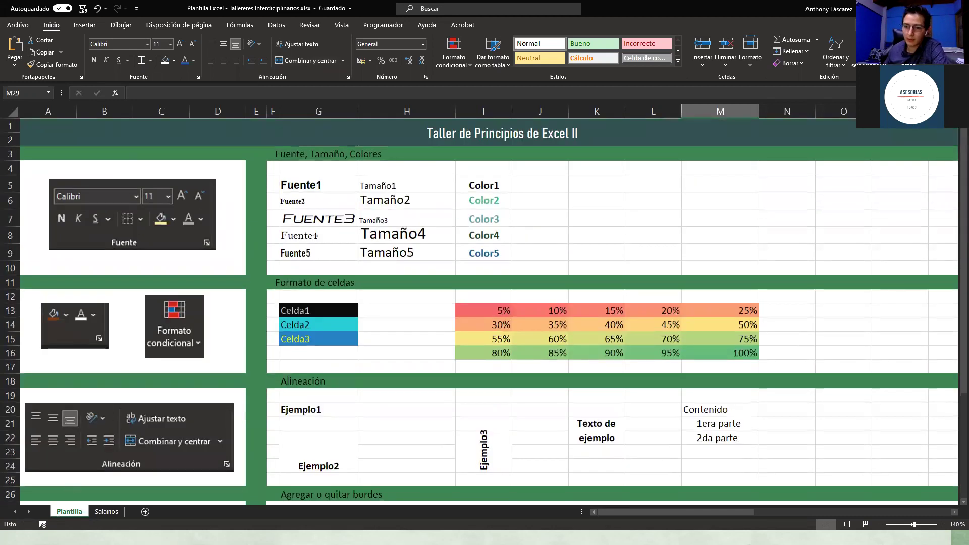
key("alt+Tab")
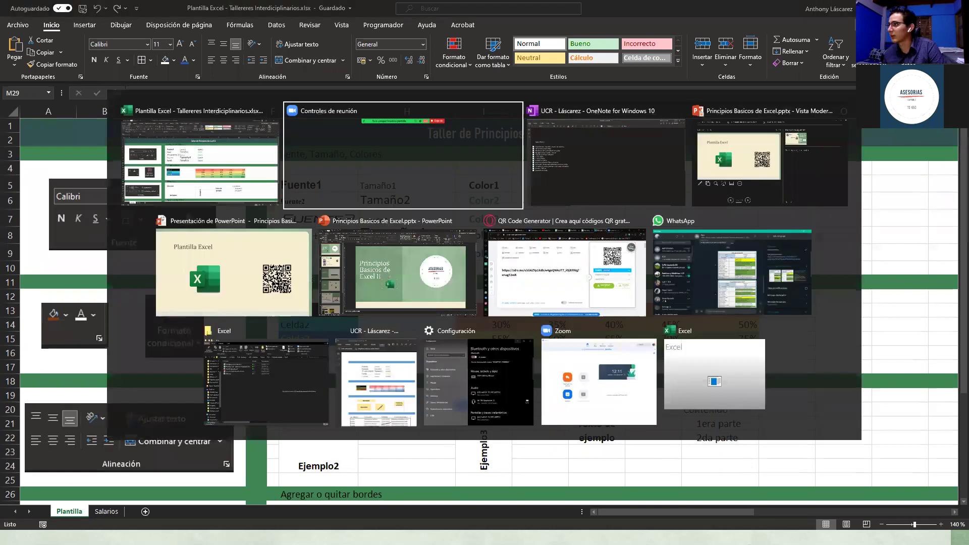
Step: Tick the 2da Parte checklist topics in OneNote and return to Excel
key("Tab")
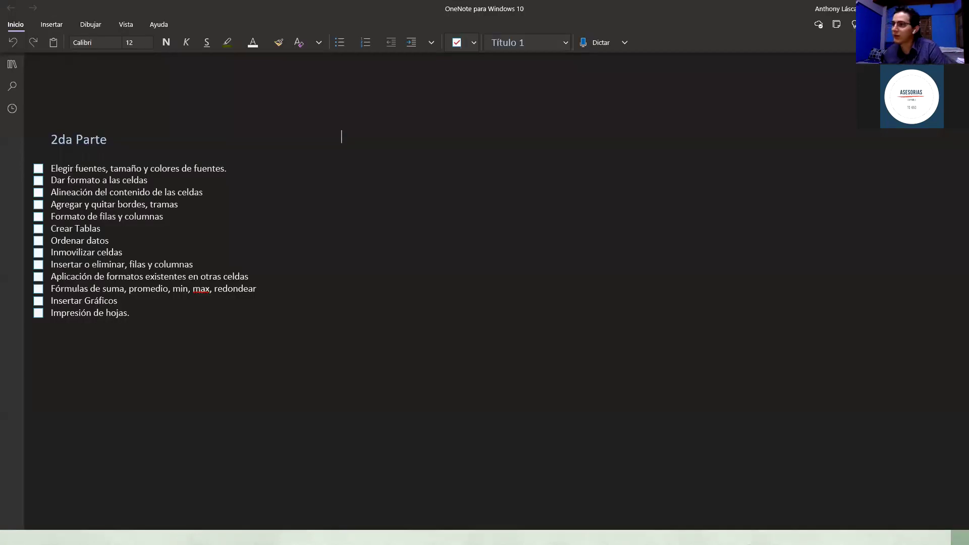
key("ctrl+1")
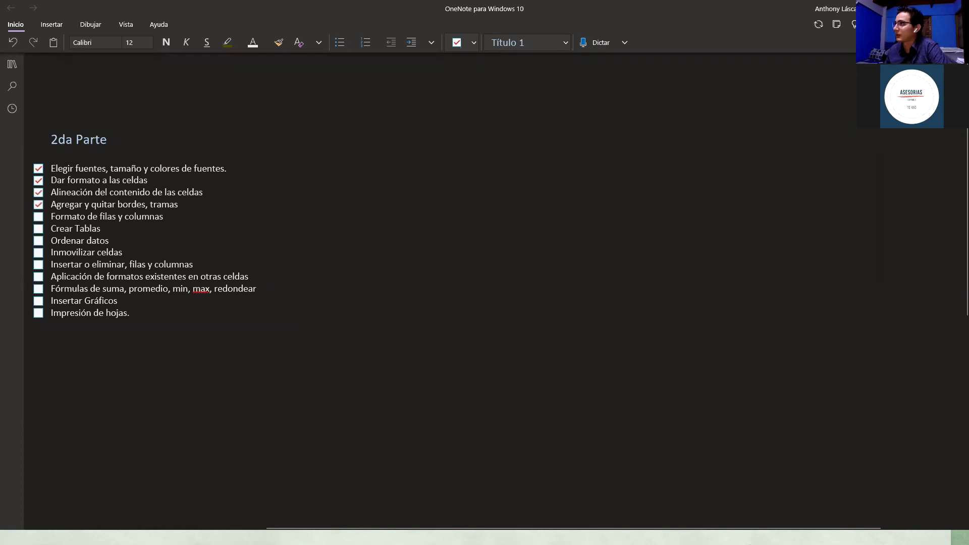
key("alt+Tab")
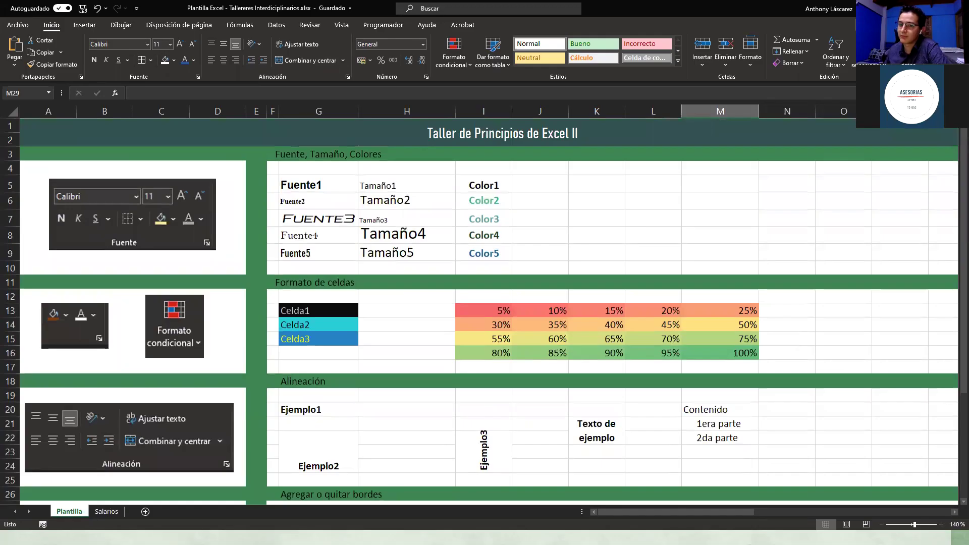
Step: Switch to the Salarios sheet tab showing the employee salary and expense table
left_click(470, 279)
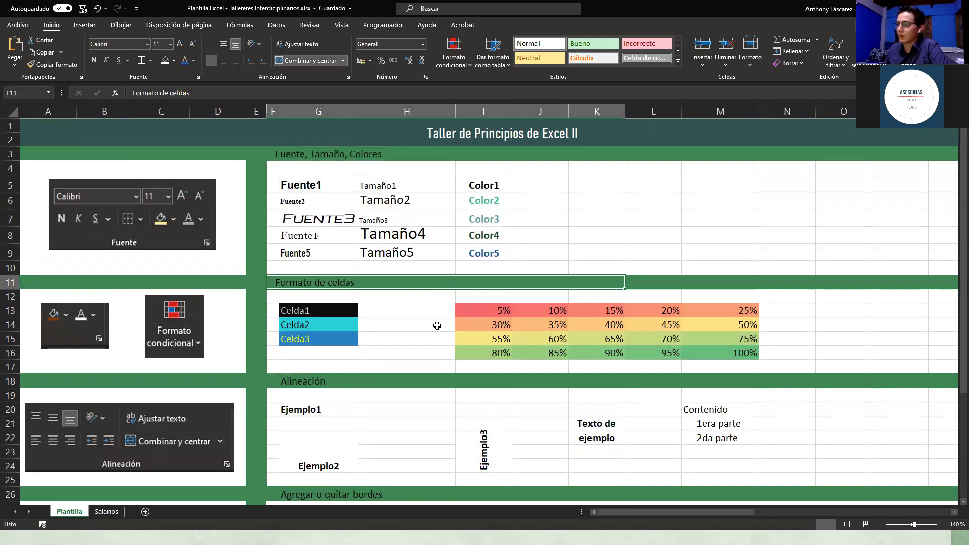
left_click(106, 512)
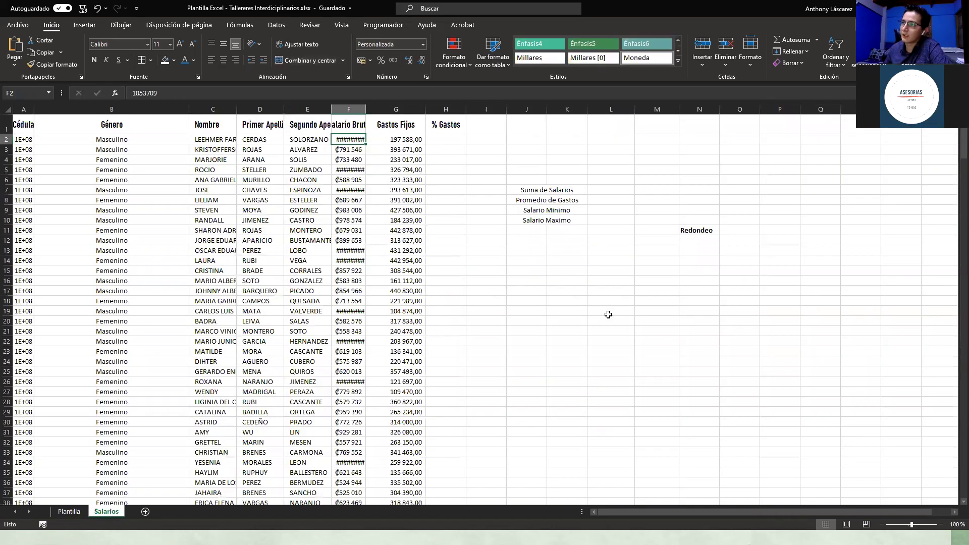
left_click(538, 250)
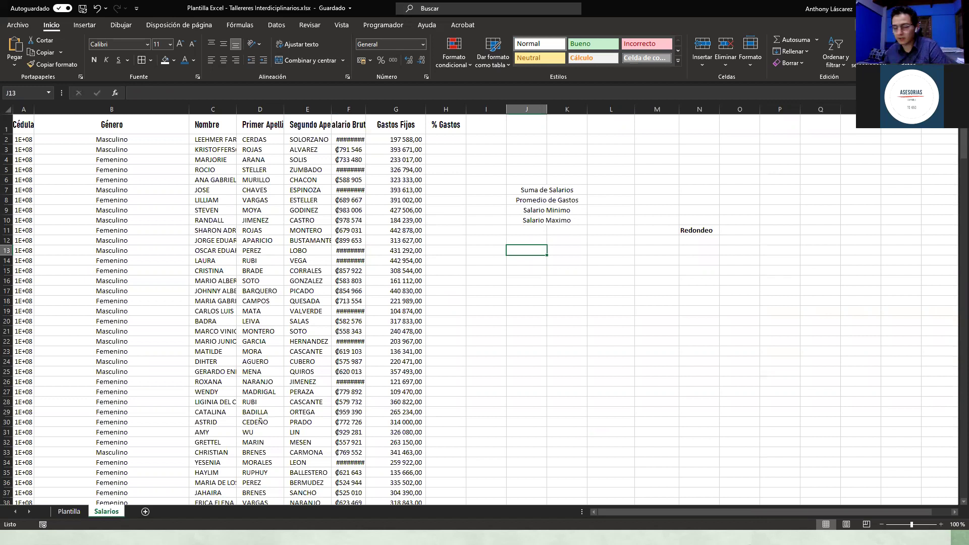
key("alt+Tab")
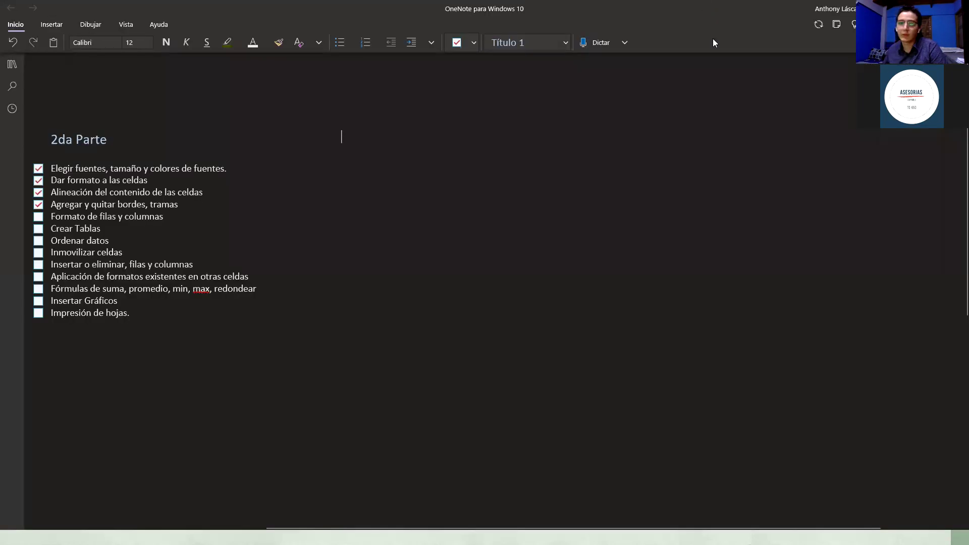
key("alt+Tab")
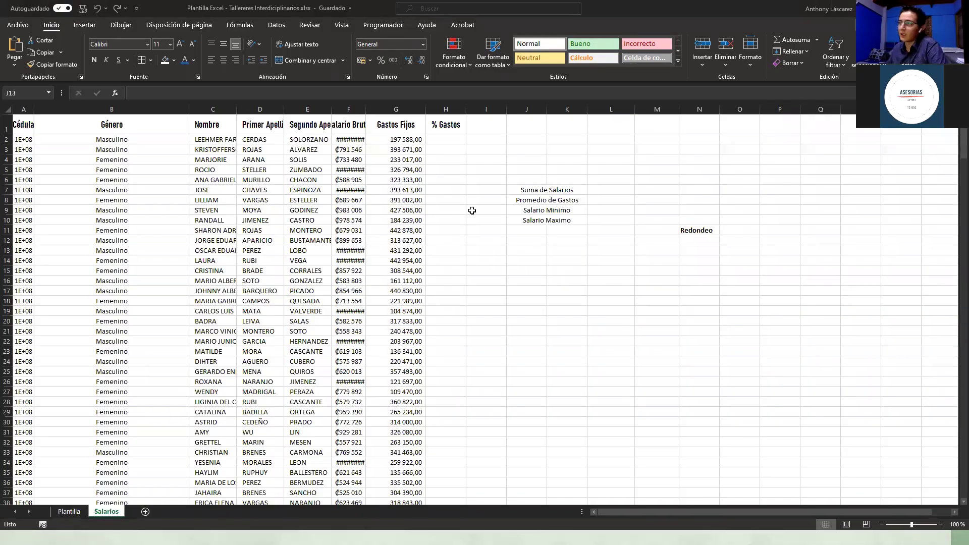
Step: Widen column A (Cédula) so the full ID numbers are visible
left_click(8, 140)
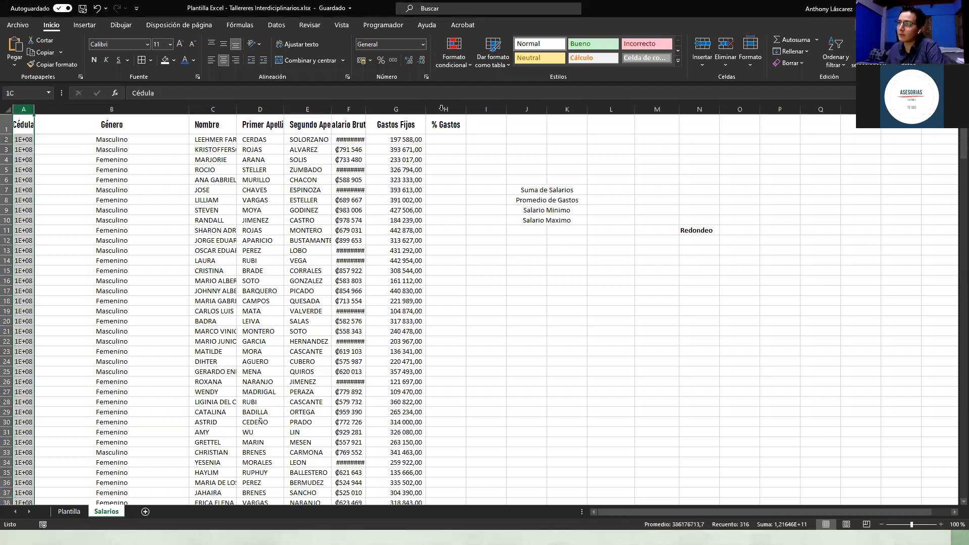
left_click(498, 107)
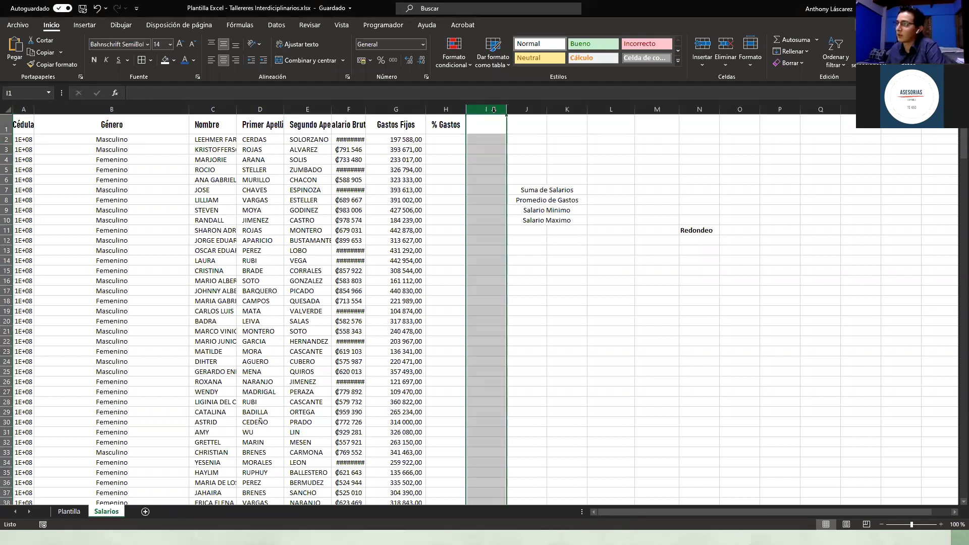
left_click(149, 176)
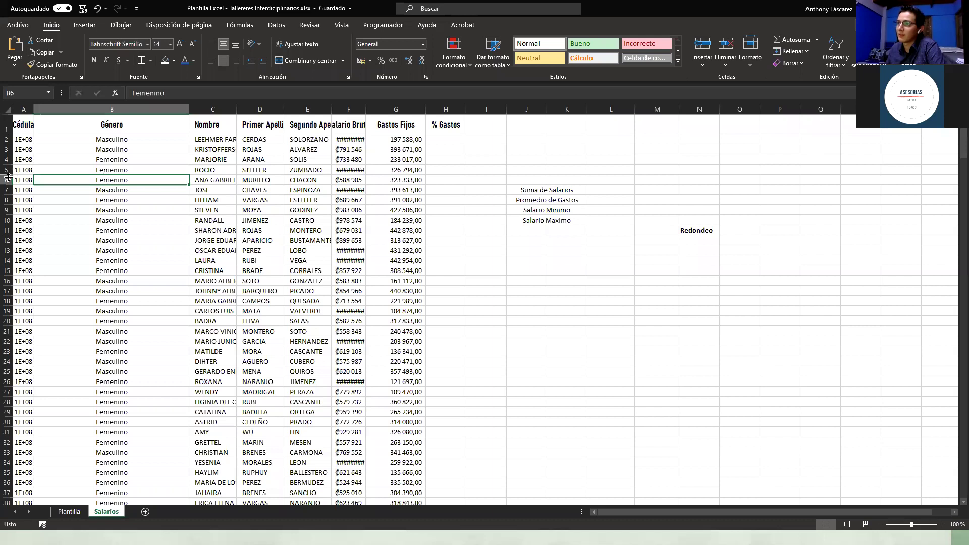
left_click(542, 292)
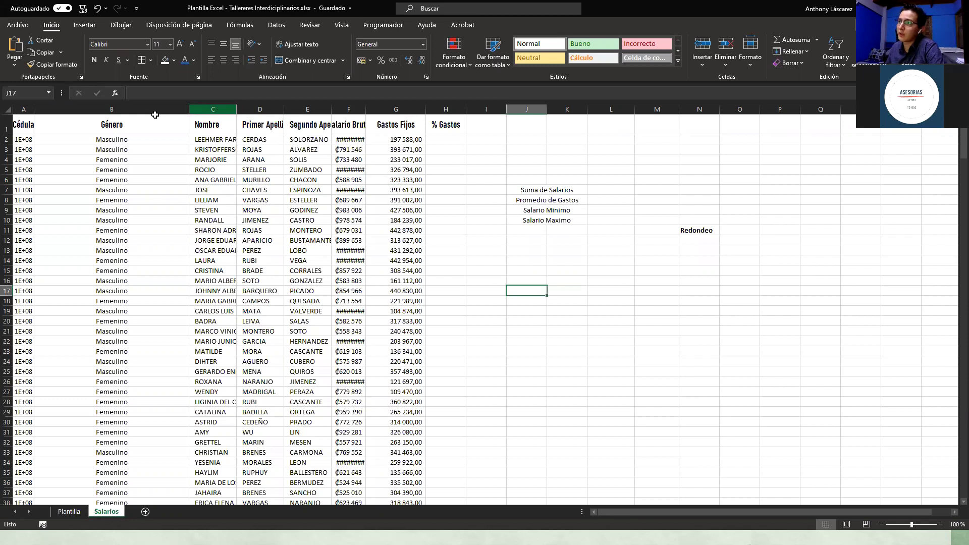
left_click(213, 110)
key("ctrl+Home")
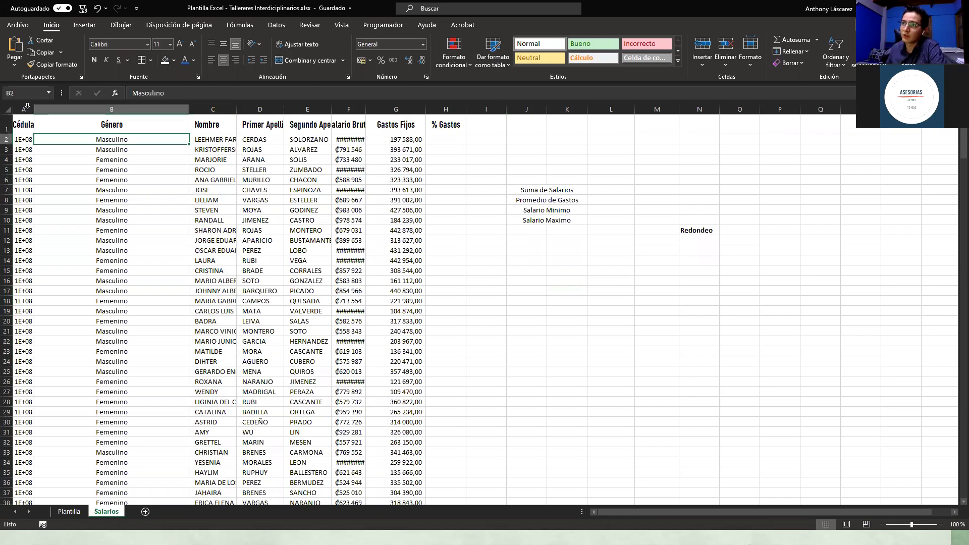
left_click(27, 107)
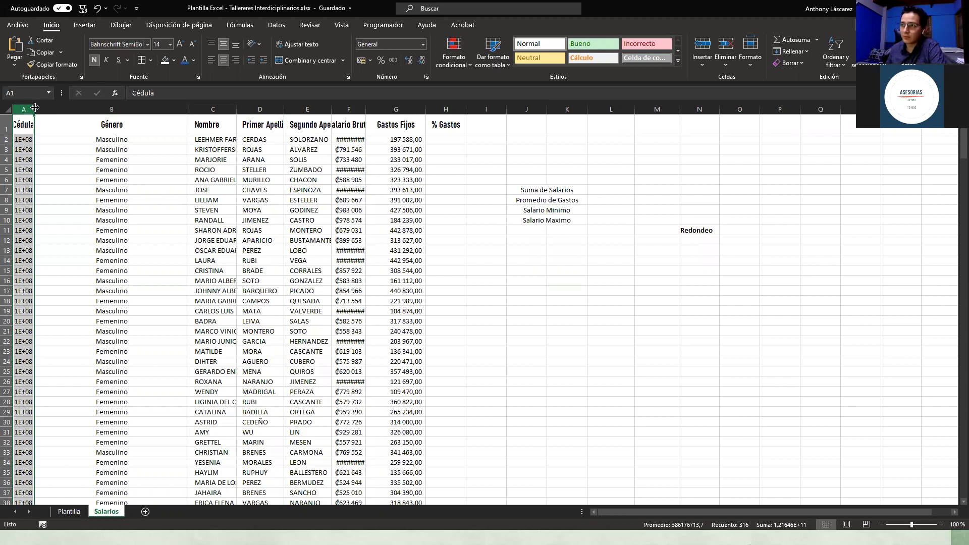
left_click_drag(35, 108, 66, 108)
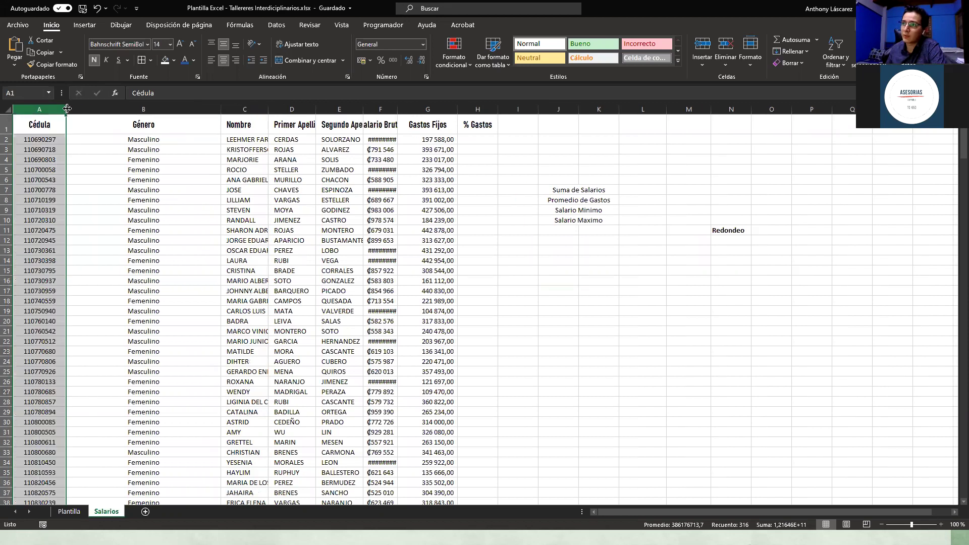
left_click(103, 177)
Step: Autofit column B (Género) to fit its Masculino and Femenino entries
left_click(191, 107)
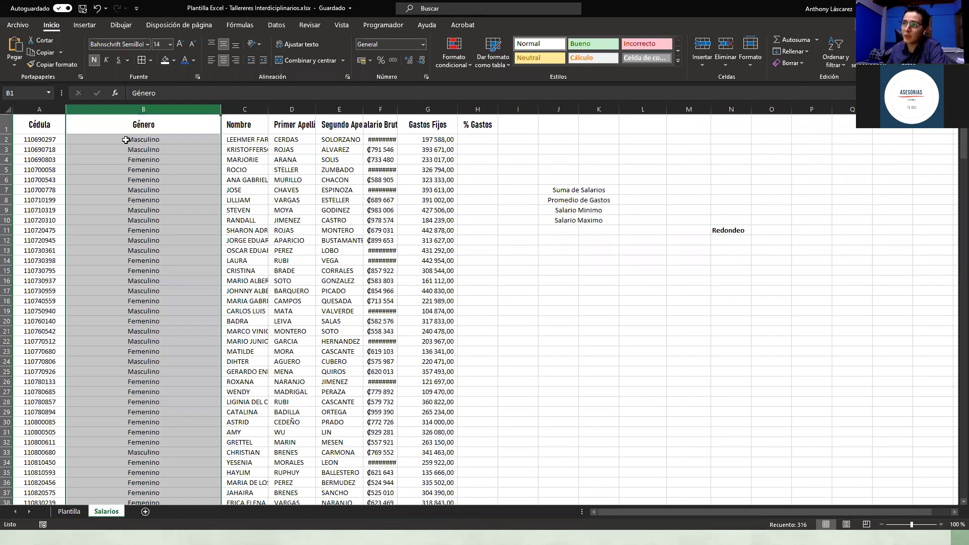
scroll(133, 165, "down", 1)
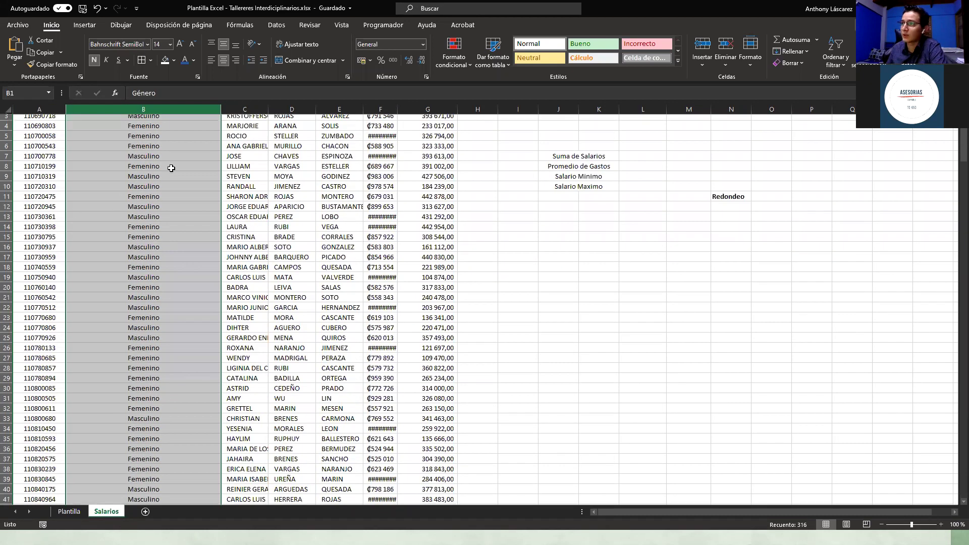
scroll(223, 108, "up", 1)
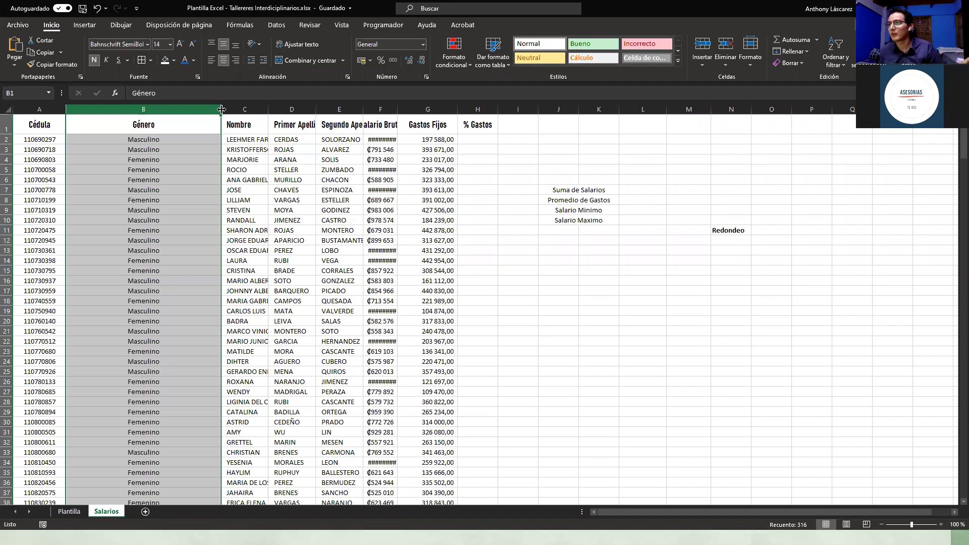
double_click(221, 109)
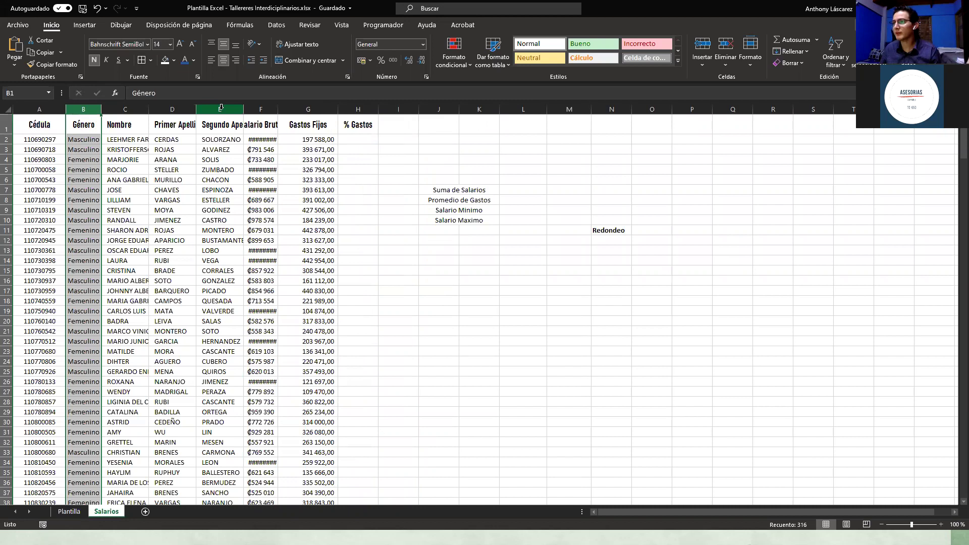
Step: Select columns C–E and drag them to one shared width showing full names and surnames
left_click(415, 232)
left_click_drag(132, 112, 216, 110)
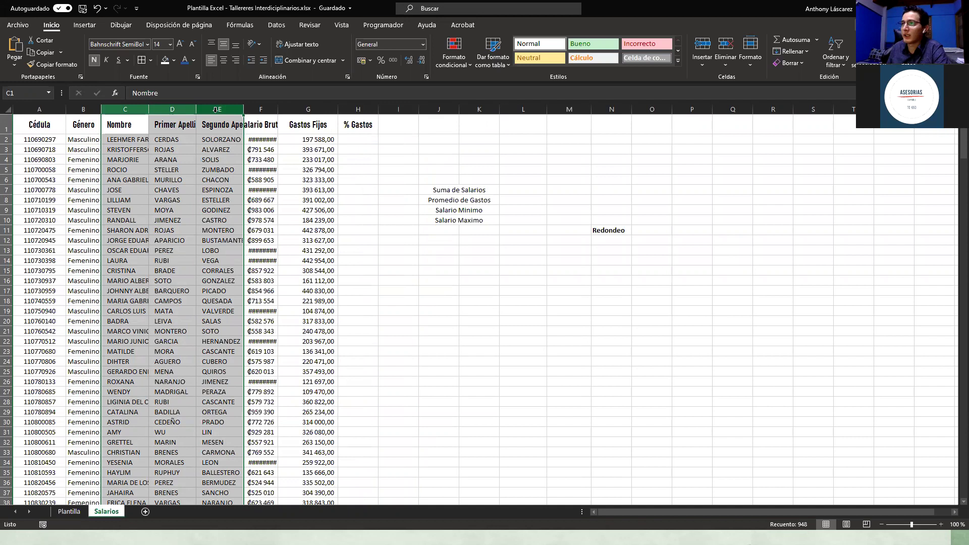
left_click_drag(128, 107, 203, 111)
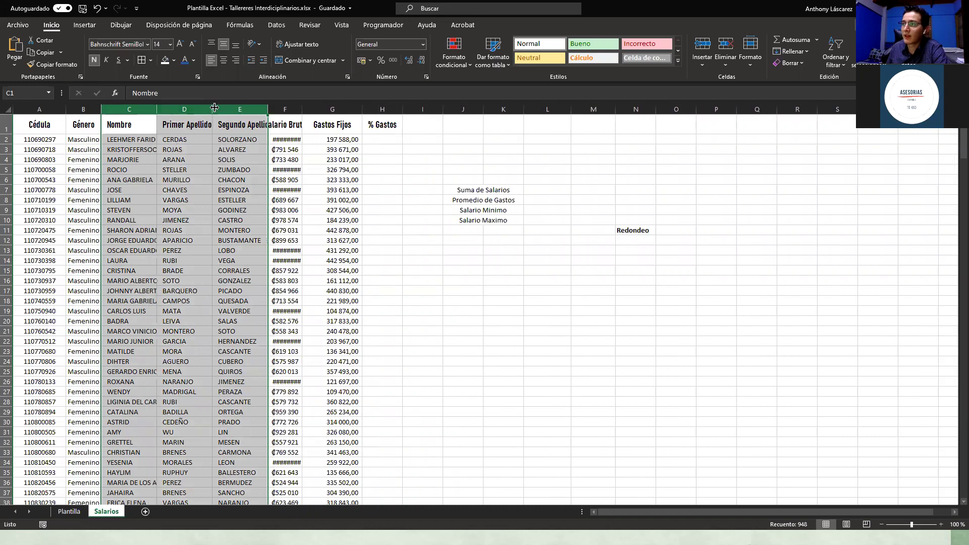
left_click_drag(157, 110, 173, 115)
left_click(255, 280)
scroll(254, 342, "down", 1)
scroll(254, 342, "up", 1)
left_click(141, 131)
left_click(224, 240)
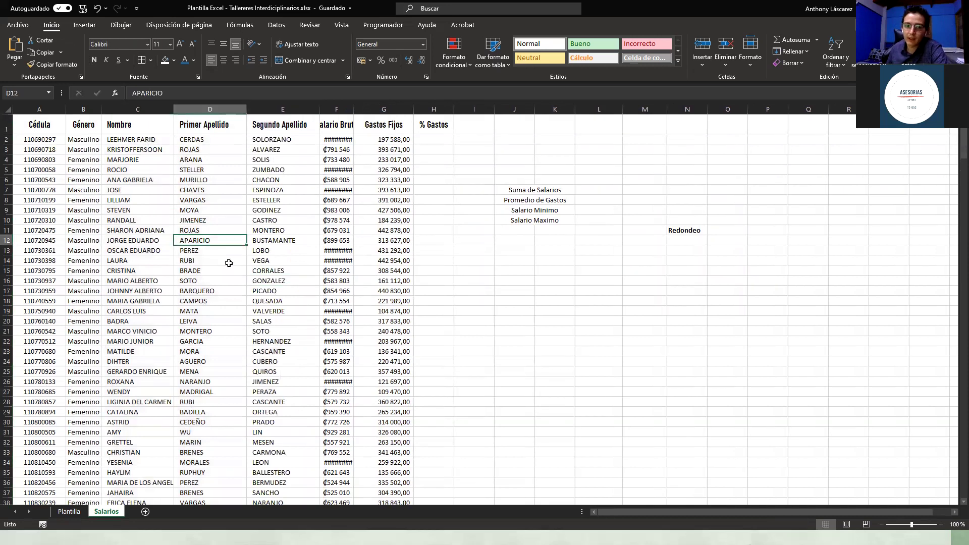
Step: Autofit the Salario Bruto column so its full amounts show, and inspect the values
left_click(345, 140)
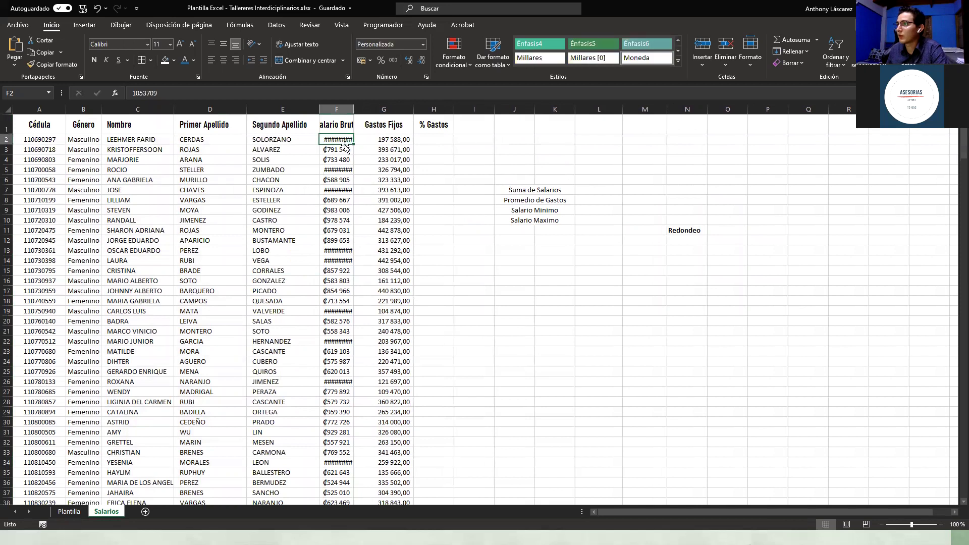
double_click(353, 106)
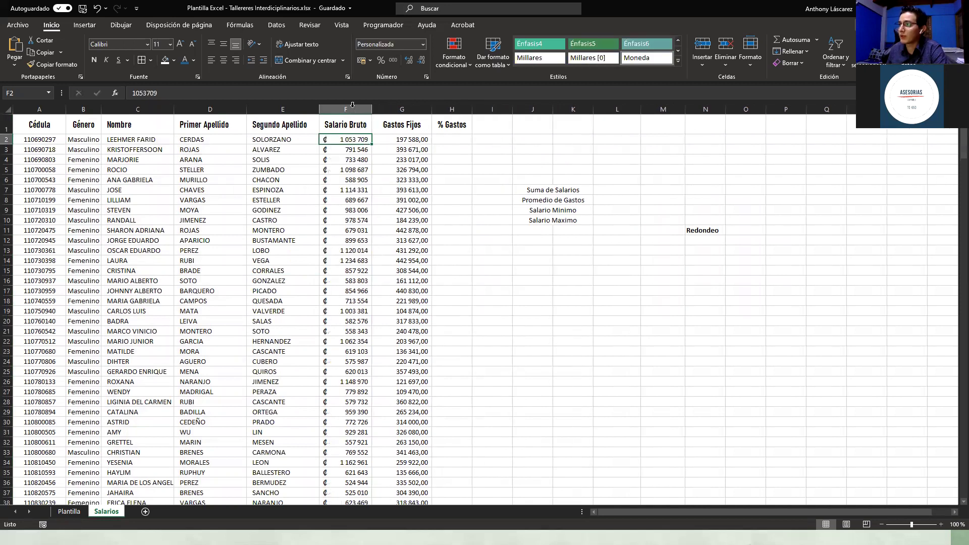
scroll(344, 201, "down", 5)
scroll(348, 252, "up", 5)
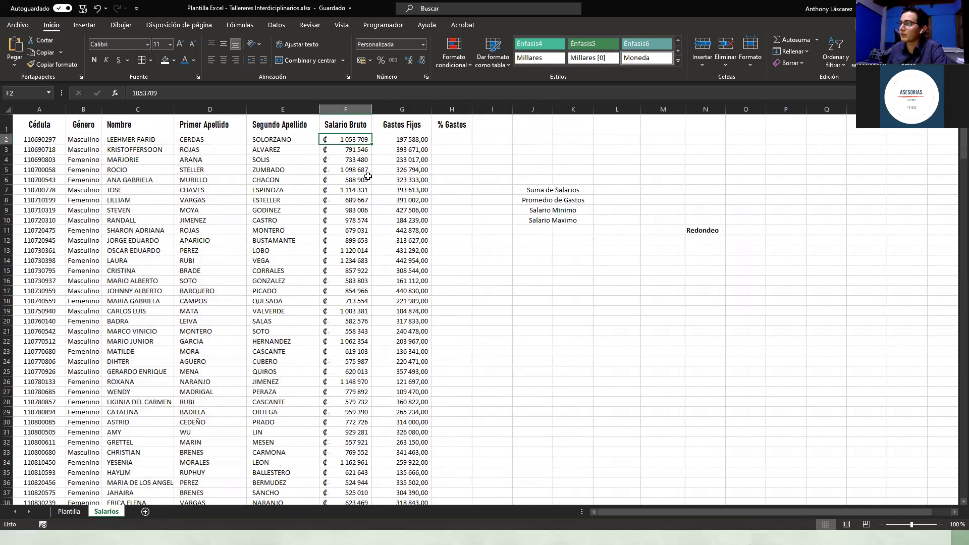
left_click(413, 138)
left_click(339, 139)
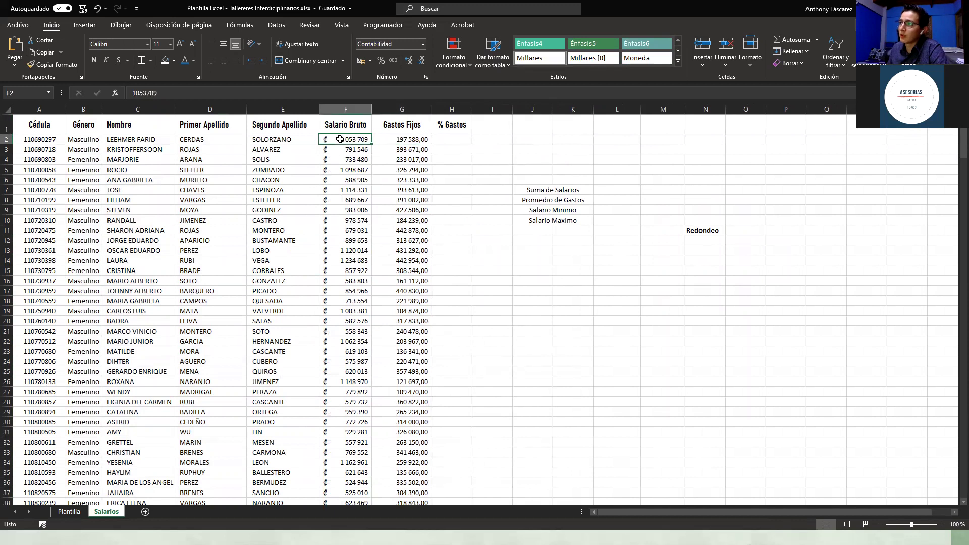
left_click(389, 139)
left_click(327, 147)
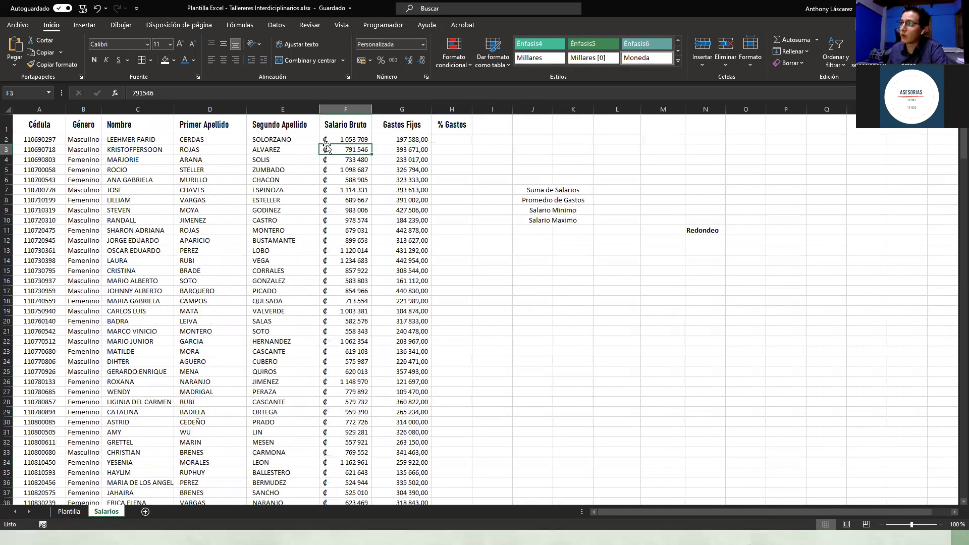
Step: Try colón accounting format without decimals on Gastos Fijos cell G5
left_click(393, 106)
left_click(449, 209)
left_click(511, 146)
left_click(391, 142)
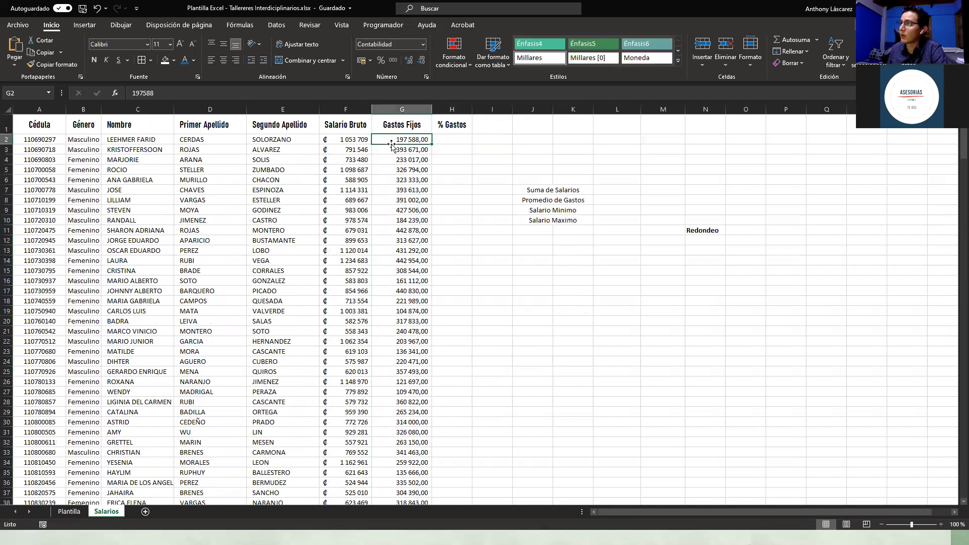
left_click(393, 112)
left_click(402, 169)
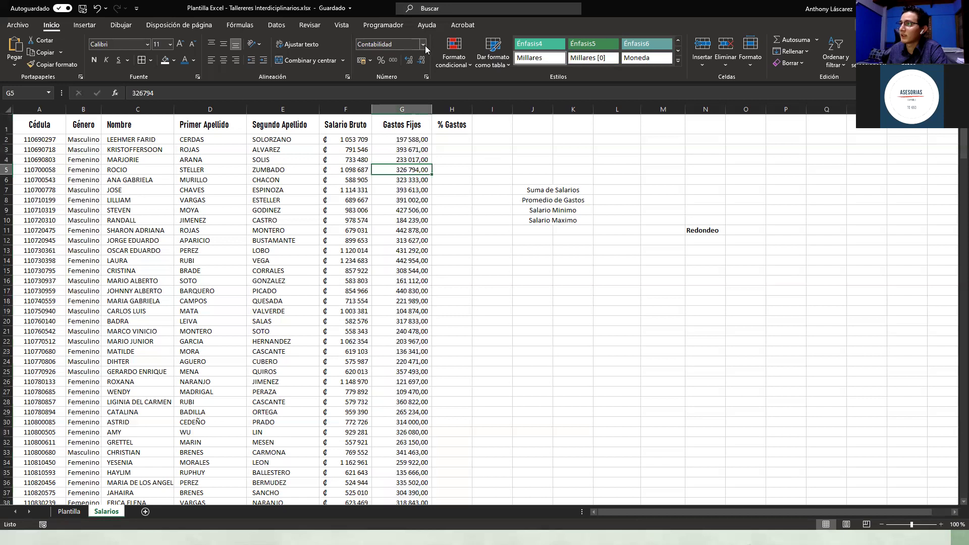
left_click(361, 60)
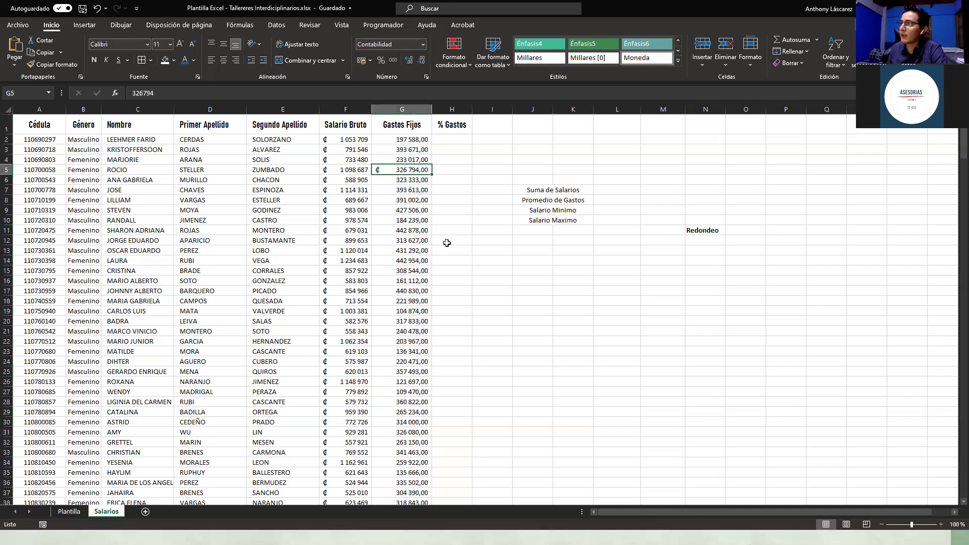
left_click(409, 60)
left_click(418, 62)
left_click(417, 61)
left_click(418, 61)
left_click(482, 247)
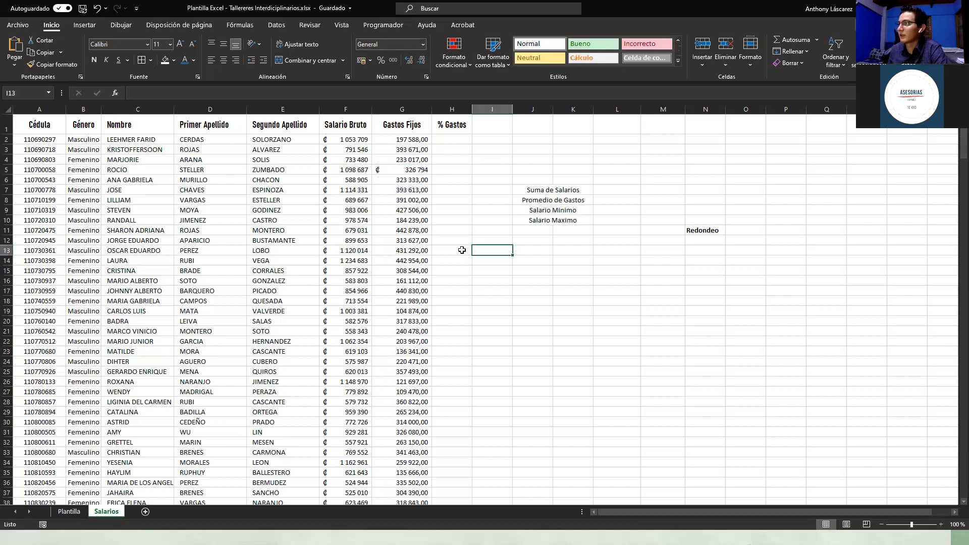
left_click(418, 171)
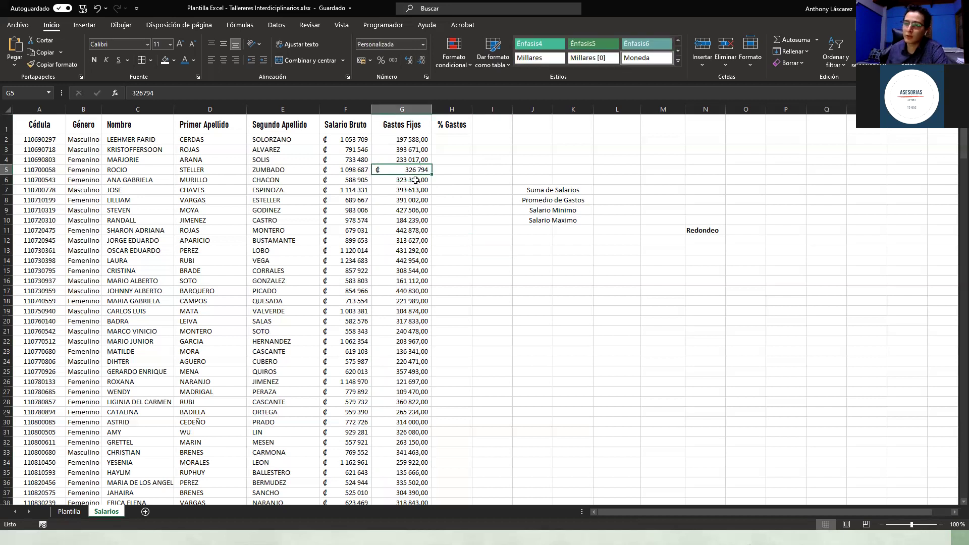
Step: Format the whole Gastos Fijos column G as accounting with zero decimal places
left_click(406, 107)
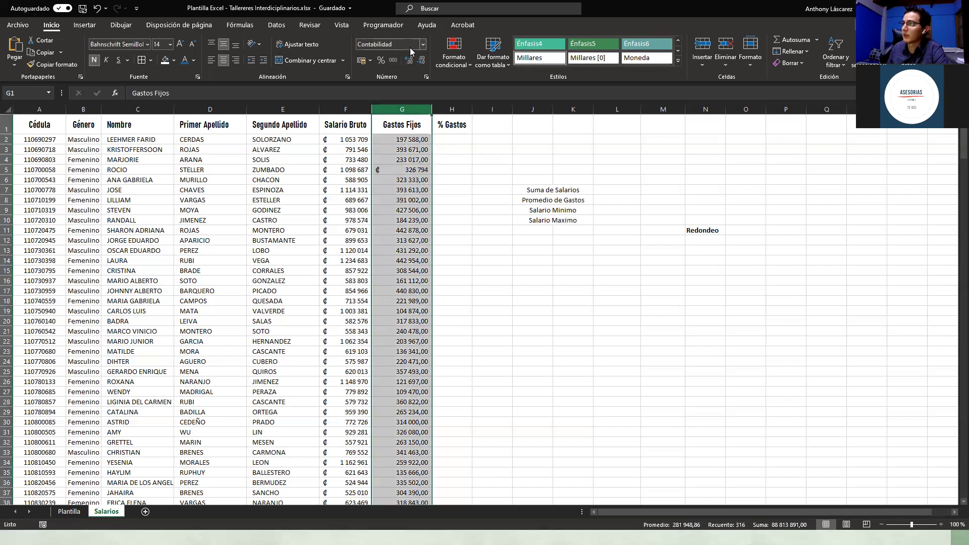
left_click(362, 61)
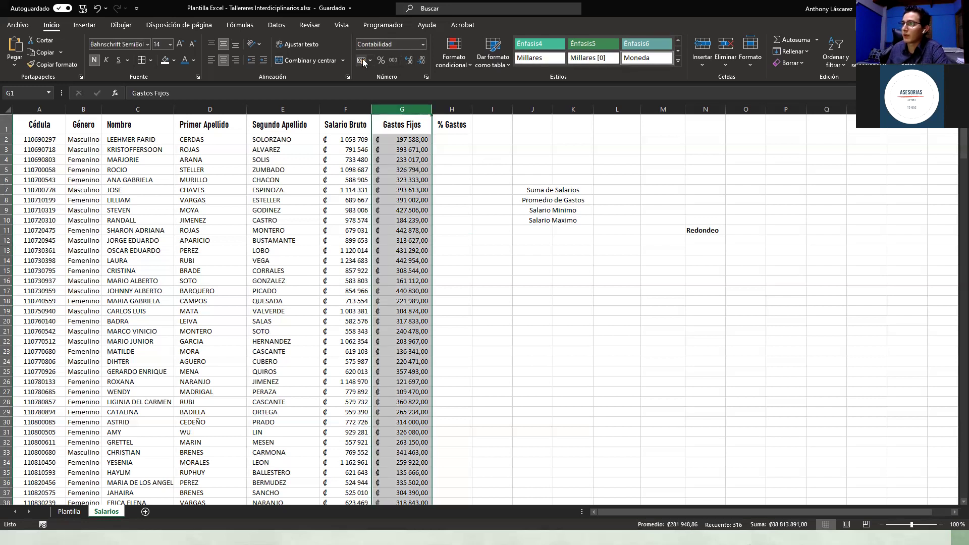
left_click(423, 45)
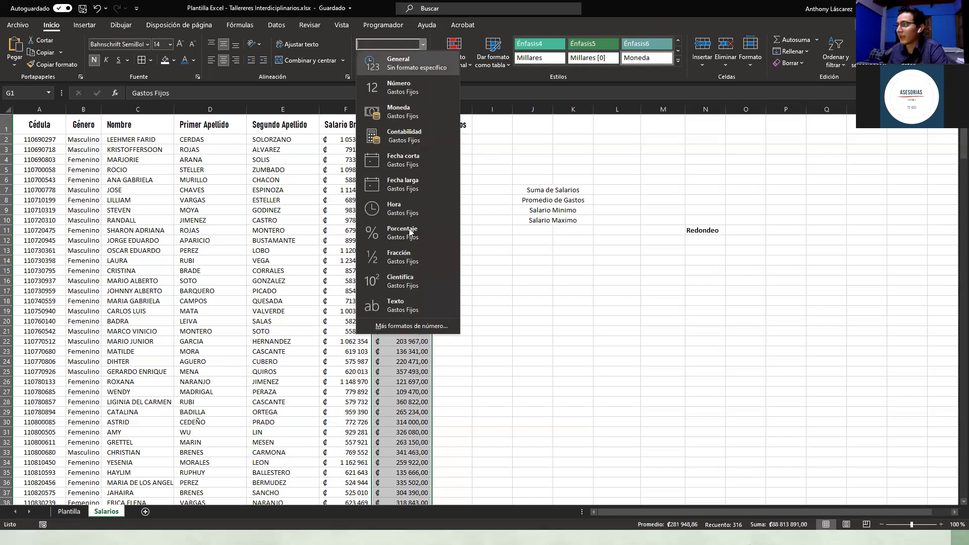
left_click(505, 295)
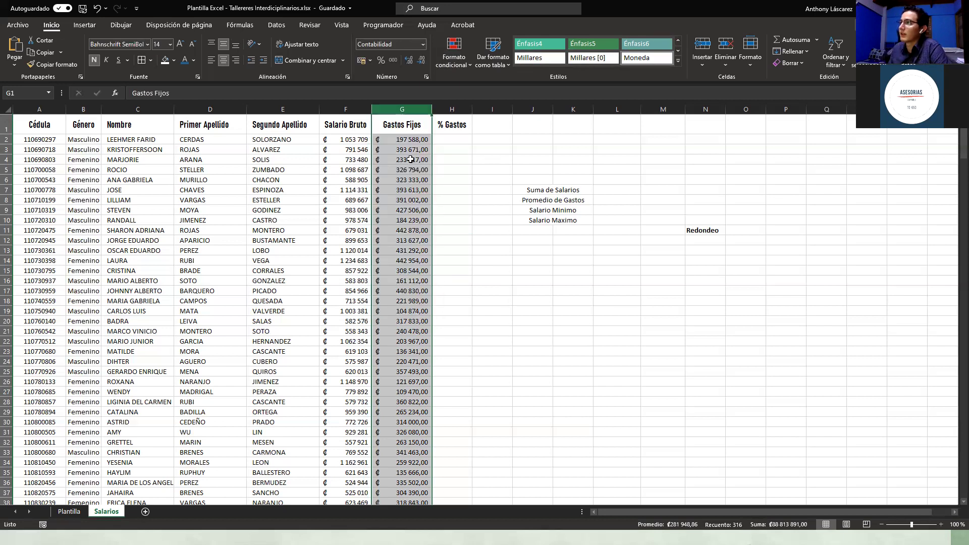
left_click(421, 61)
left_click(423, 65)
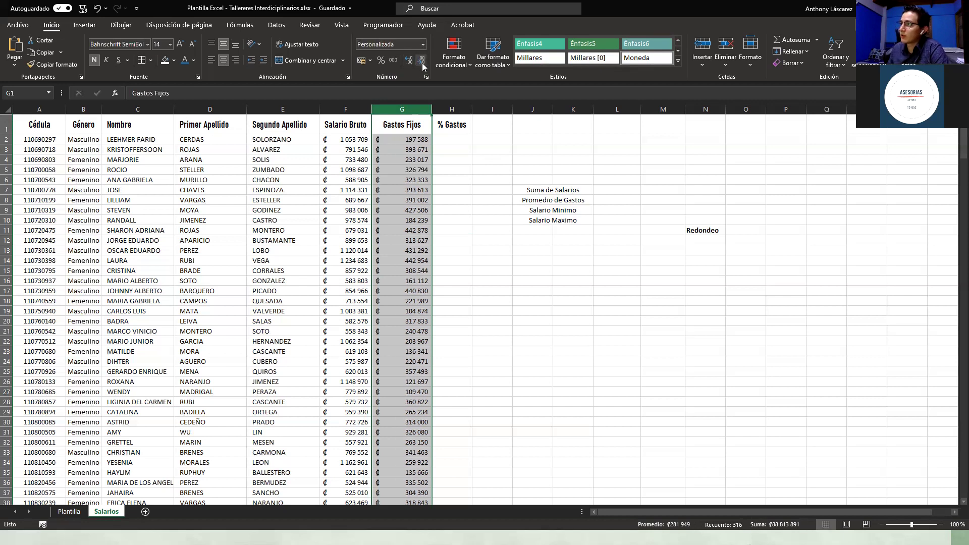
left_click(460, 291)
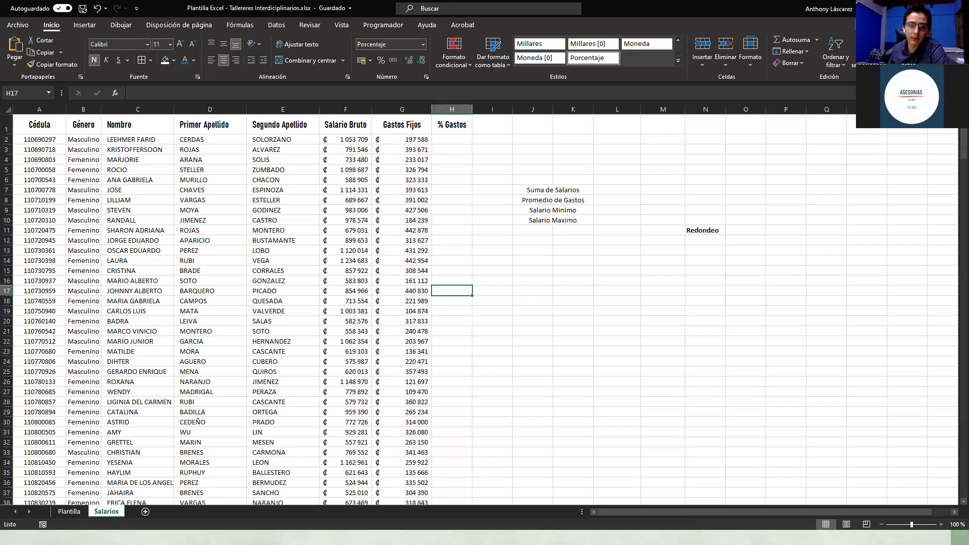
left_click(560, 268)
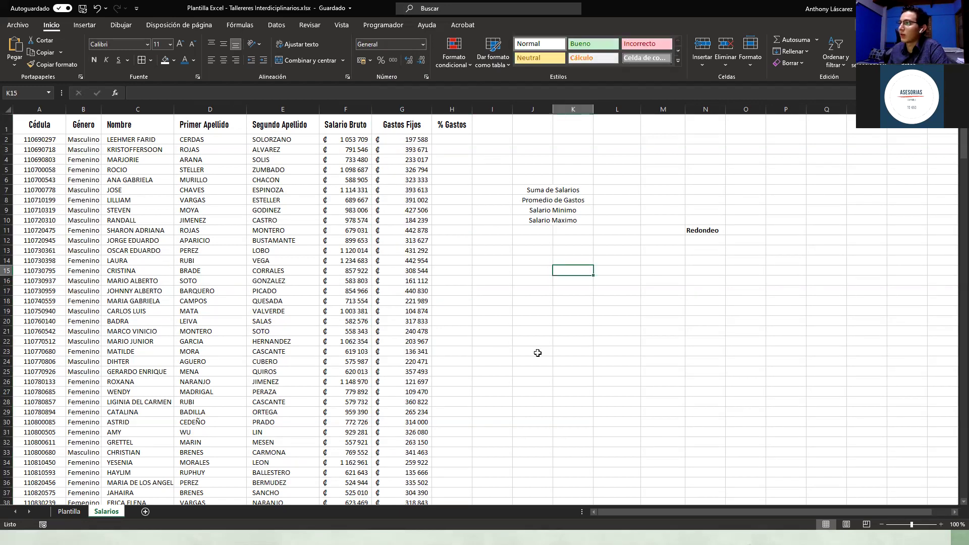
scroll(537, 353, "down", 20)
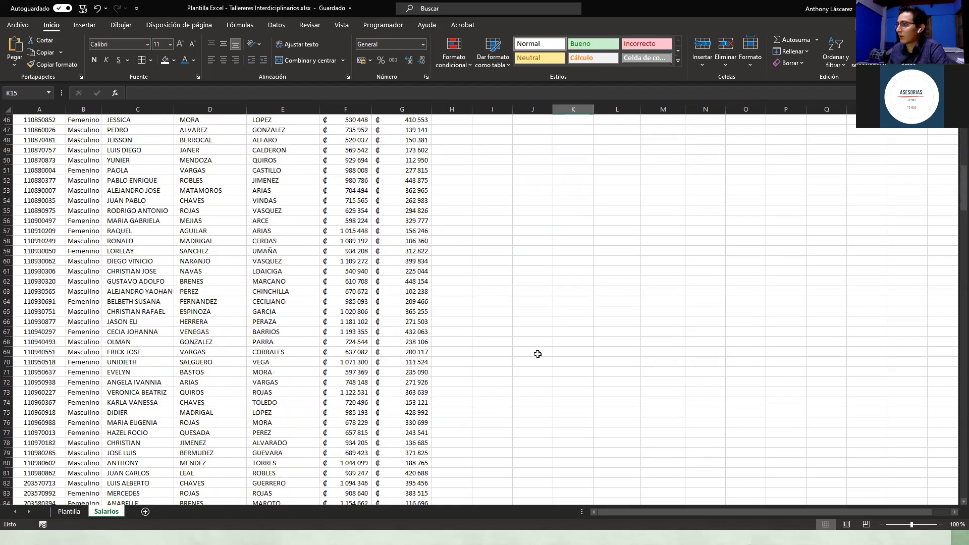
left_click_drag(957, 216, 956, 132)
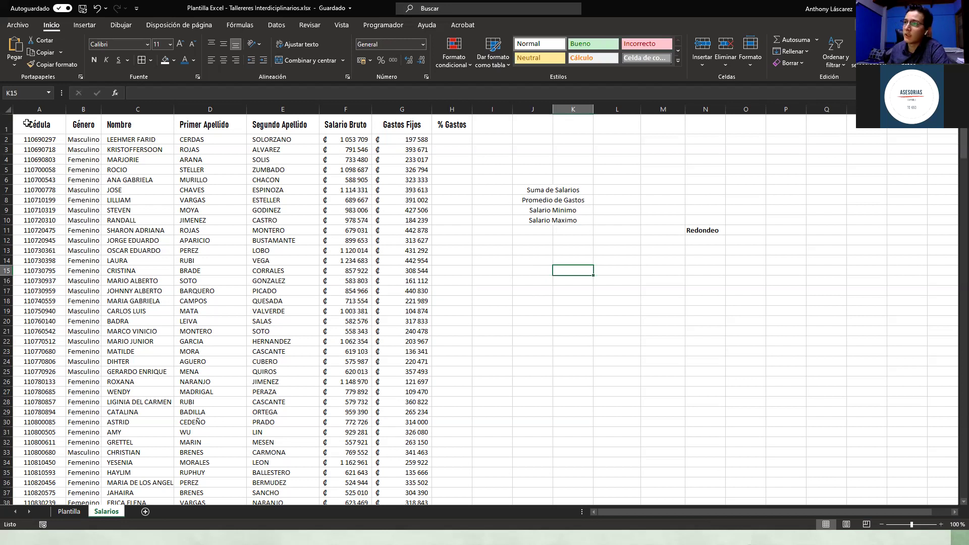
left_click_drag(26, 123, 448, 153)
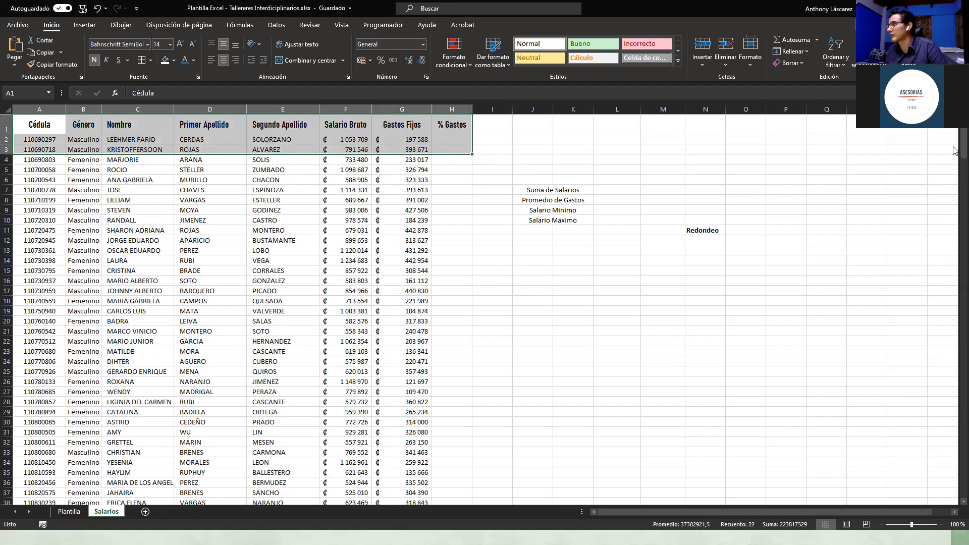
left_click(32, 130)
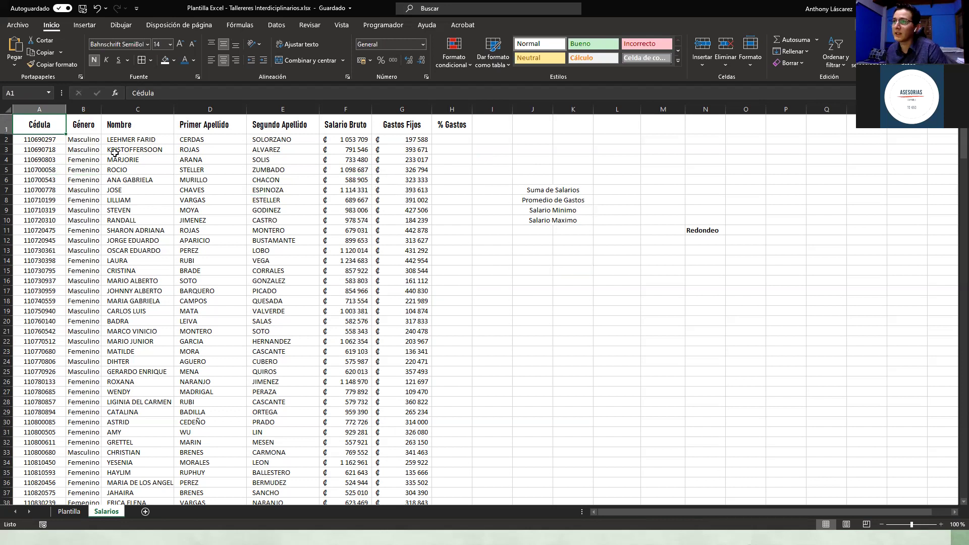
scroll(944, 197, "down", 10)
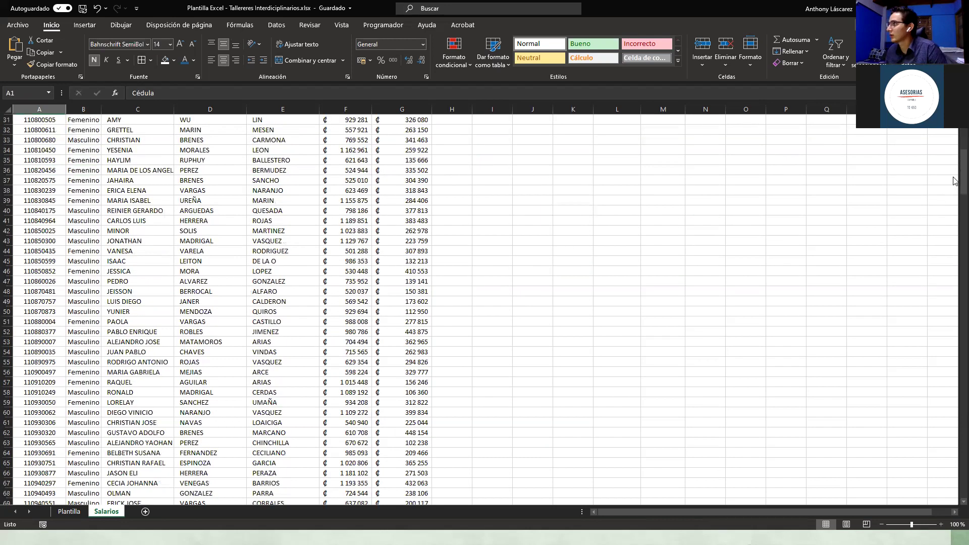
left_click_drag(962, 174, 954, 380)
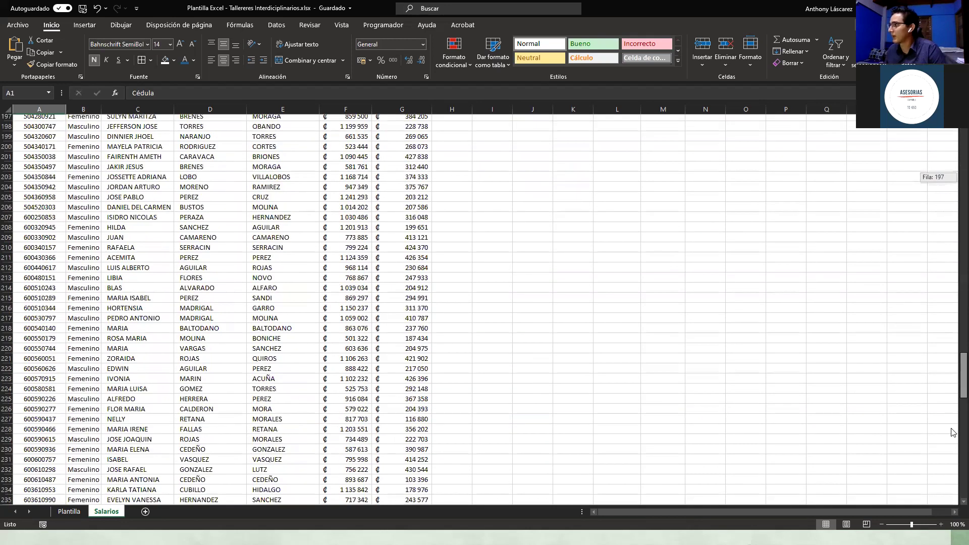
left_click_drag(953, 432, 954, 437)
left_click_drag(953, 480, 952, 495)
scroll(425, 371, "down", 4)
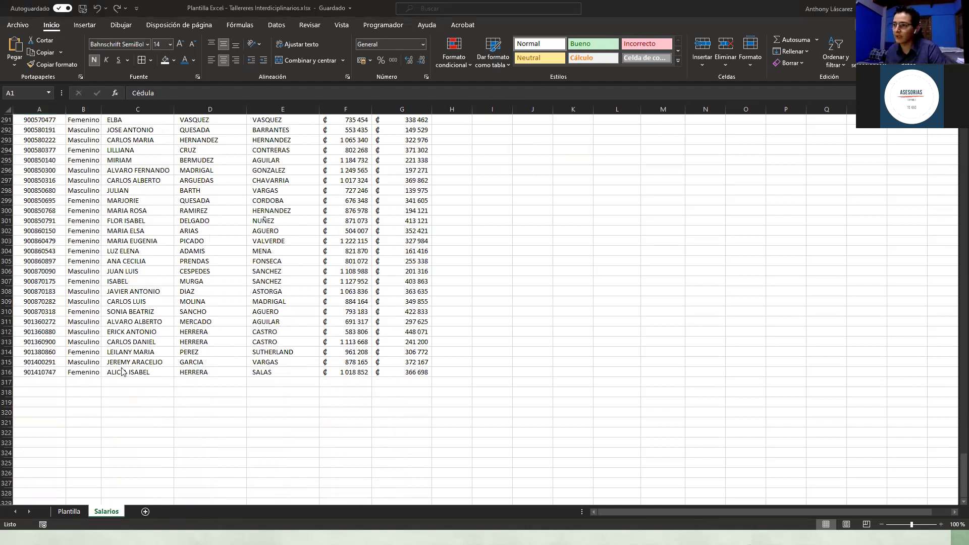
Step: Use the on-screen keyboard's latched Mayús to extend the selection from A1 to G316
key("super")
type("teclado")
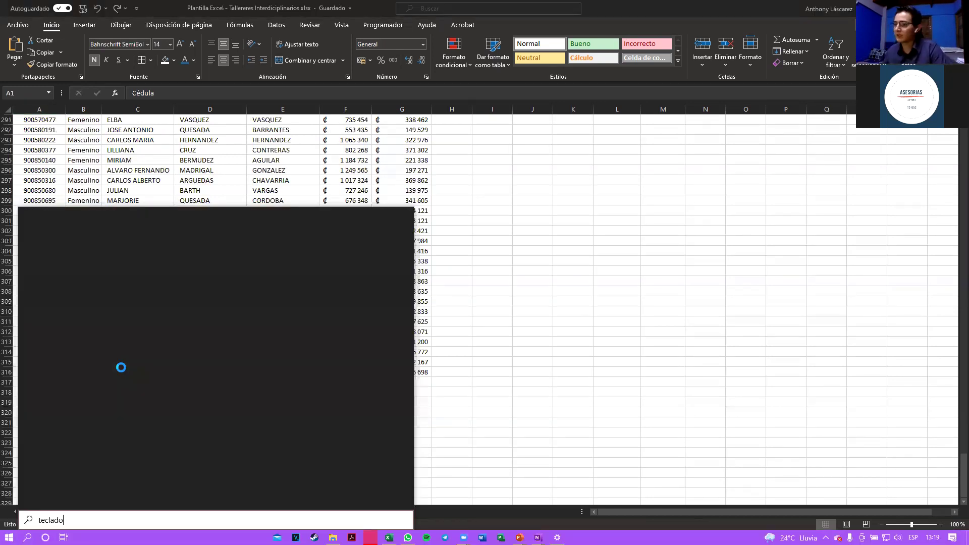
left_click(68, 266)
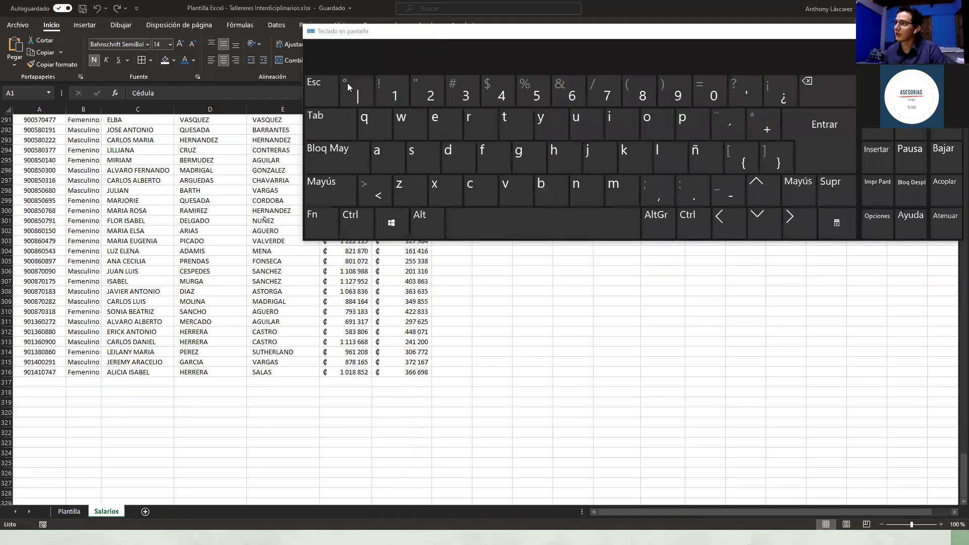
left_click(294, 174)
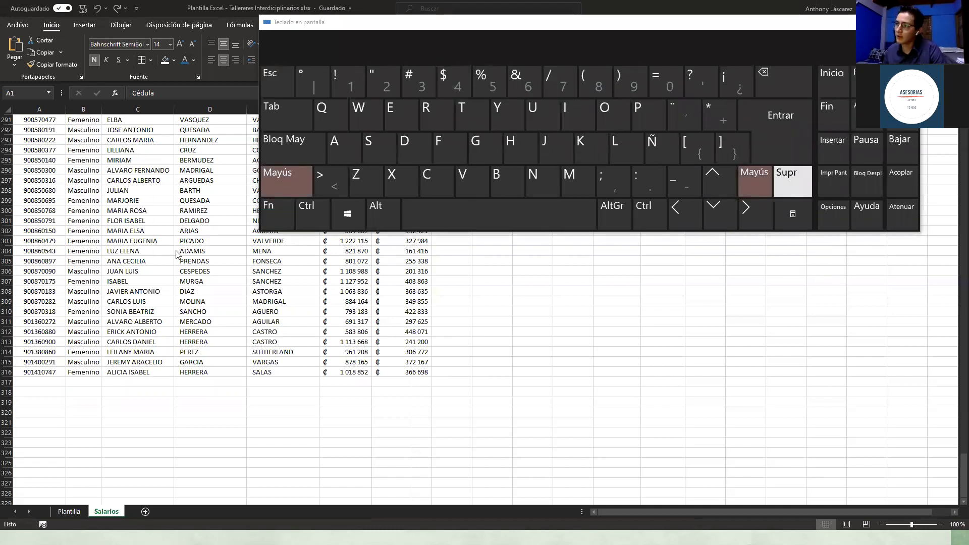
left_click(404, 373, "shift")
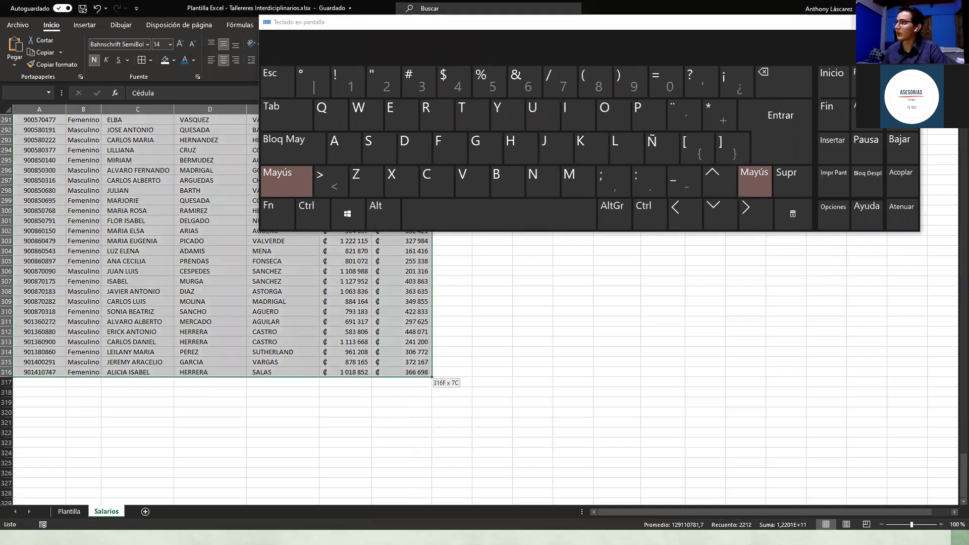
left_click(862, 22)
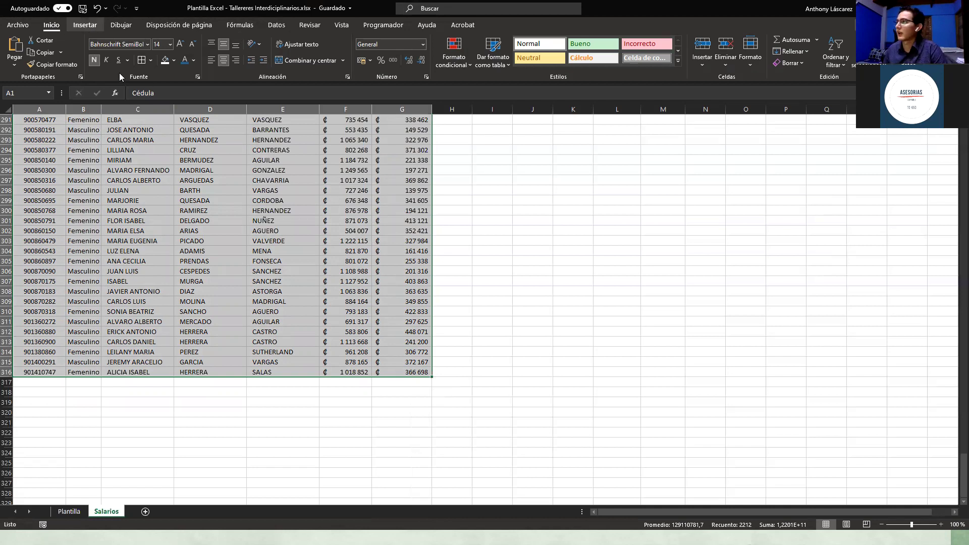
Step: Launch Insertar > Tabla for the range $A$1:$G$316 with the headers option ticked
scroll(79, 31, "up", 5)
left_click(85, 25)
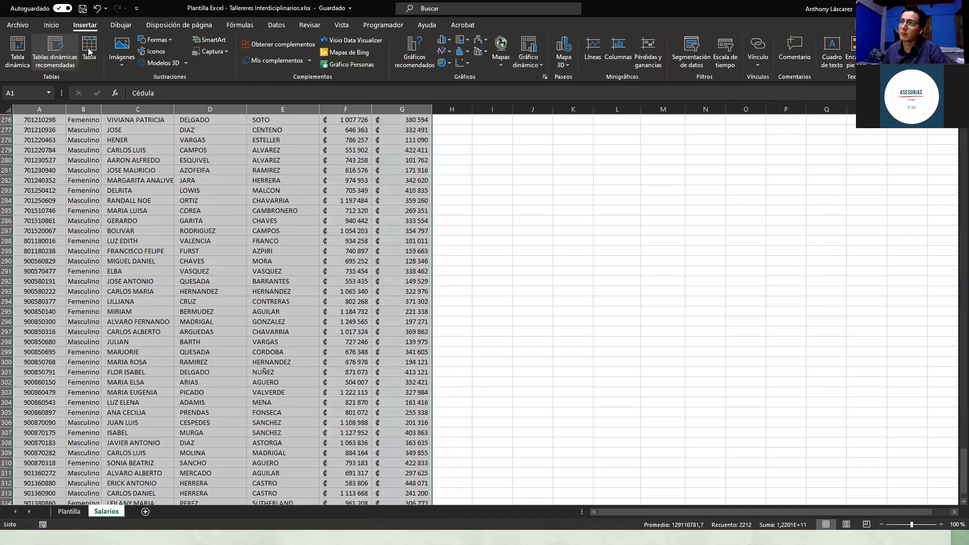
left_click(88, 51)
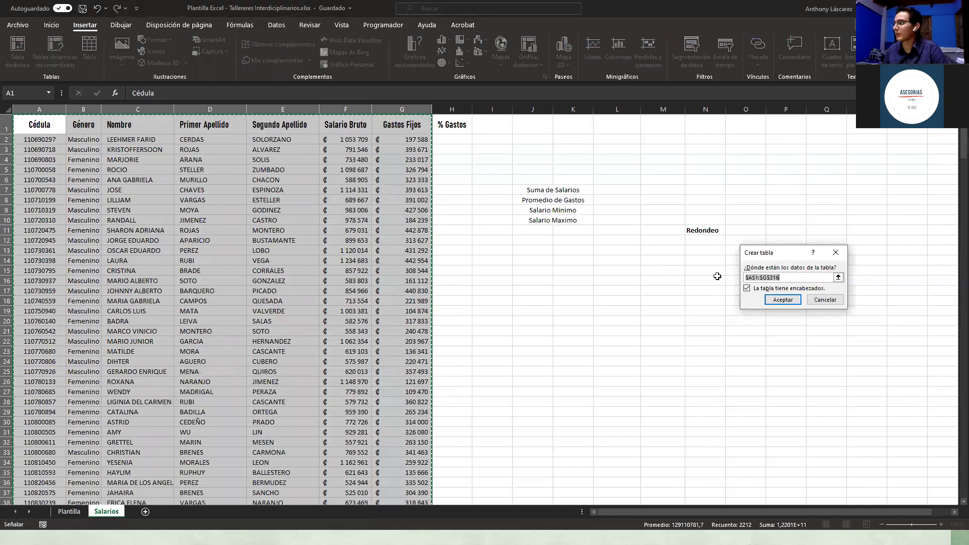
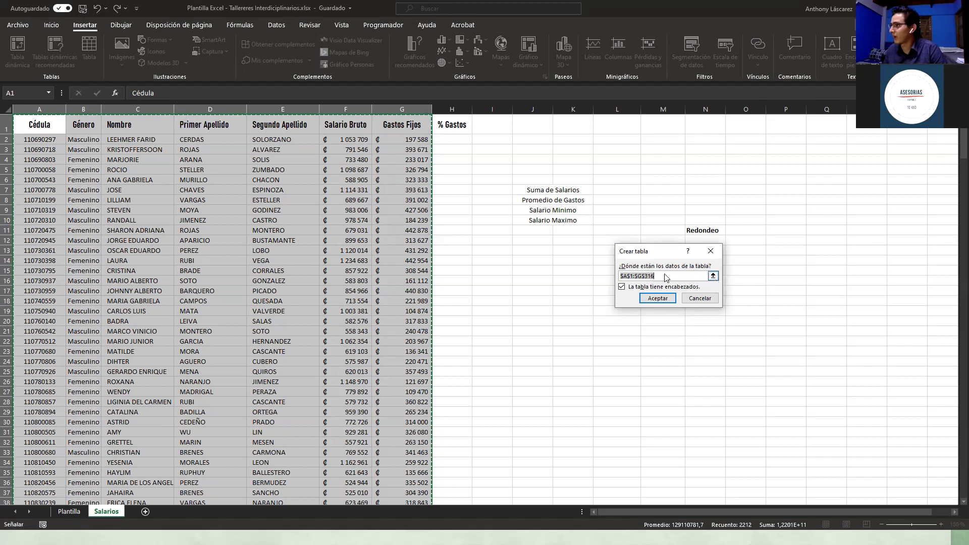
Step: Reselect the table range on the sheet as A1:H316, including the % Gastos column
left_click(713, 276)
left_click_drag(35, 124, 448, 130)
left_click(451, 127)
left_click_drag(22, 125, 39, 126)
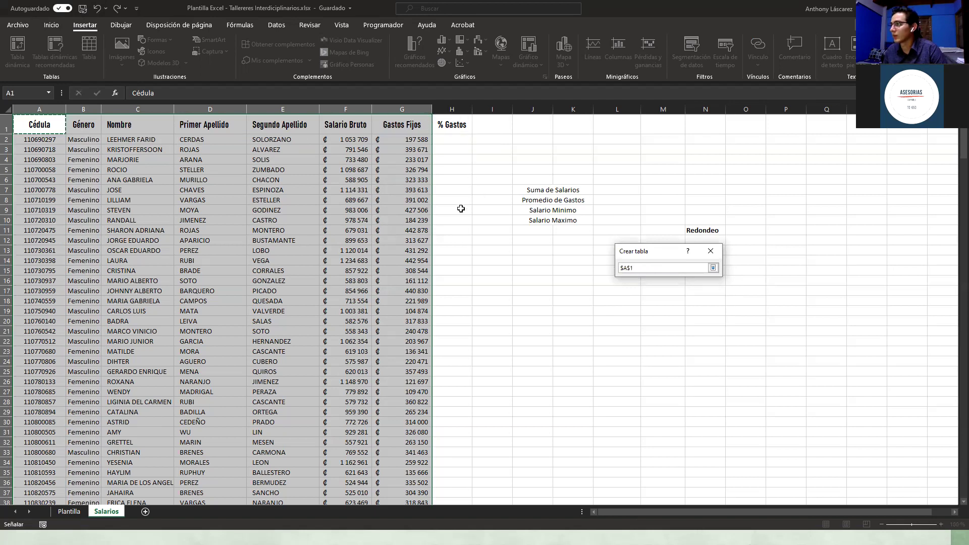
scroll(461, 209, "down", 20)
scroll(461, 209, "down", 20)
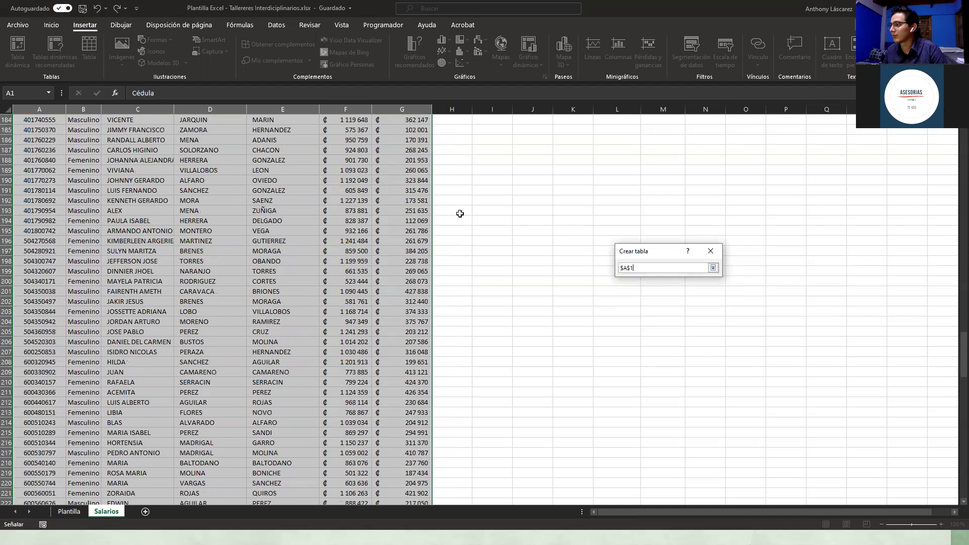
scroll(460, 214, "down", 20)
scroll(457, 217, "up", 6)
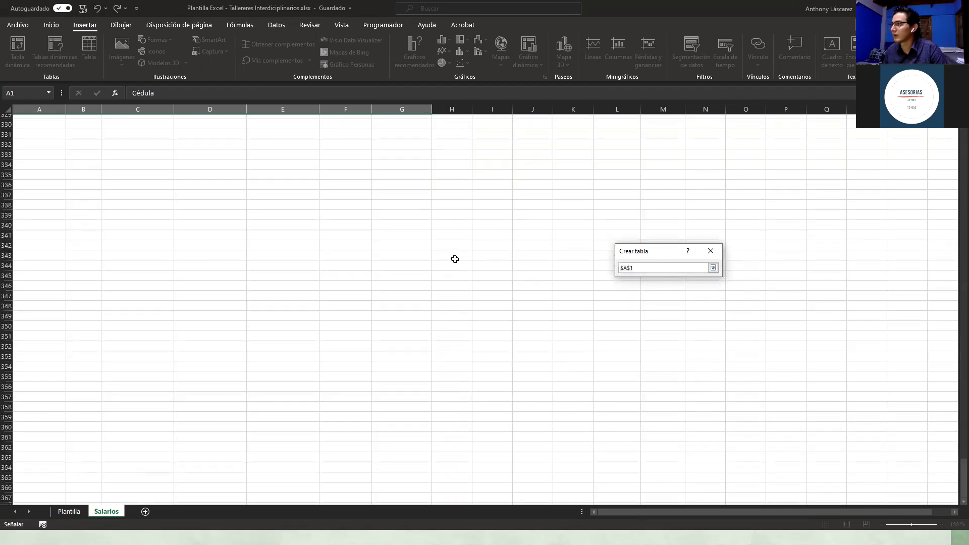
scroll(454, 259, "up", 11)
left_click(452, 331, "shift")
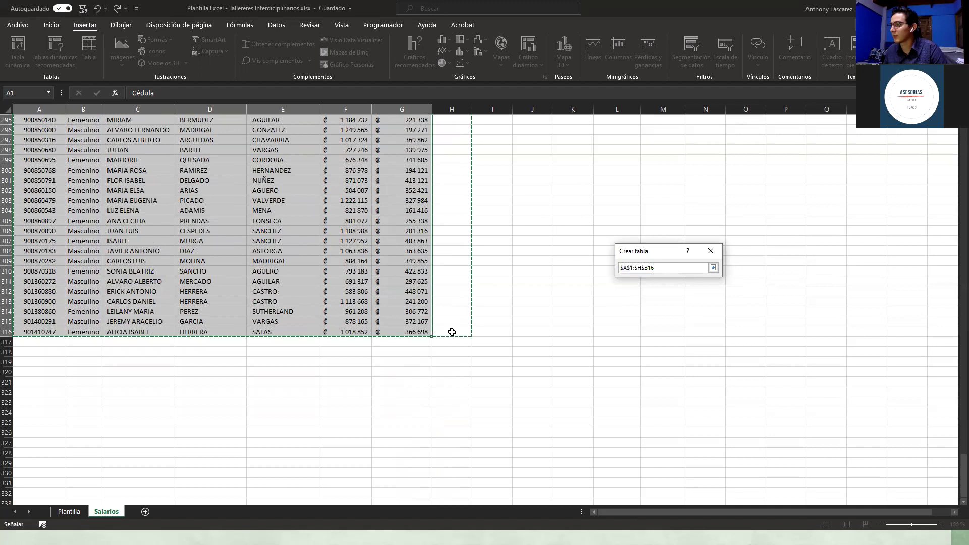
Step: Create Tabla1 from A1:H316 with 'La tabla tiene encabezados' kept checked
left_click(713, 267)
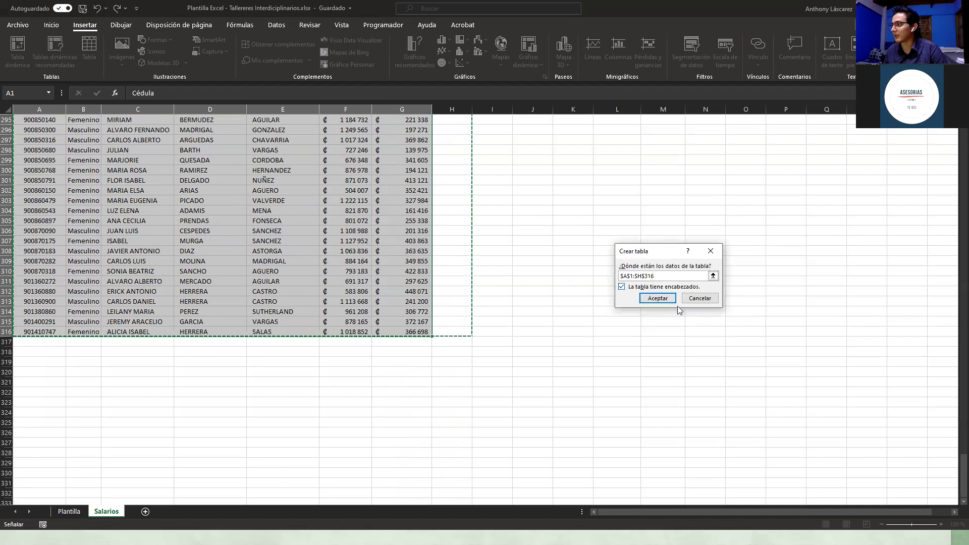
scroll(658, 290, "up", 11)
scroll(657, 289, "up", 20)
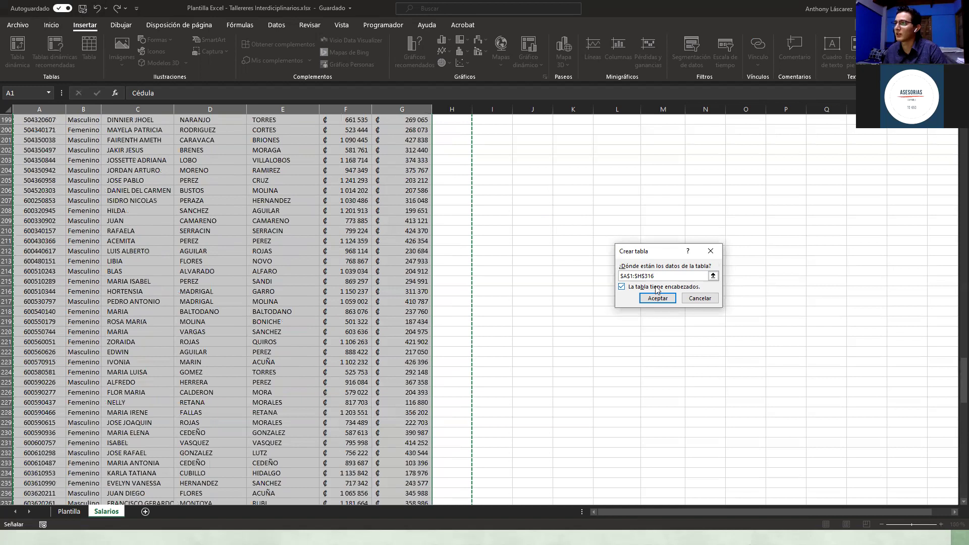
scroll(657, 289, "up", 20)
scroll(658, 289, "up", 20)
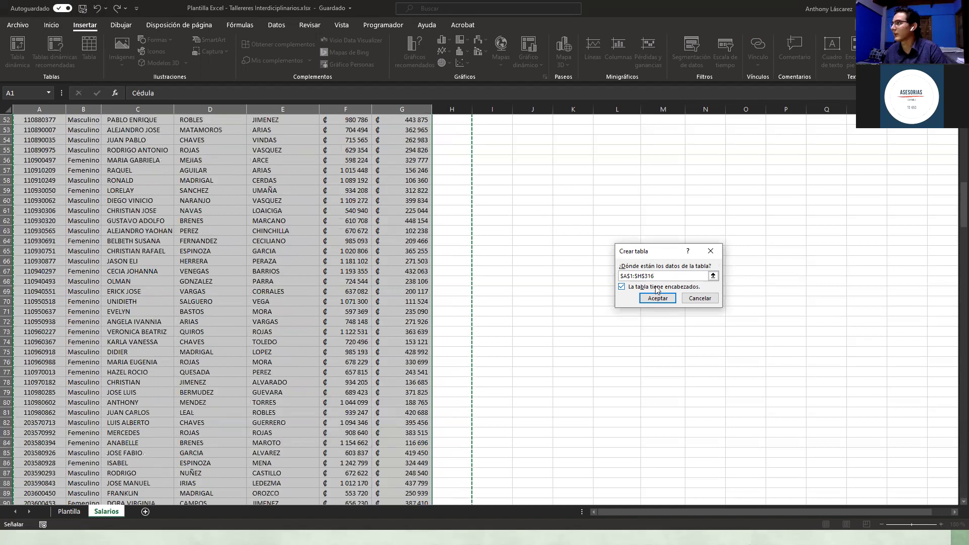
scroll(657, 289, "up", 17)
left_click(655, 294)
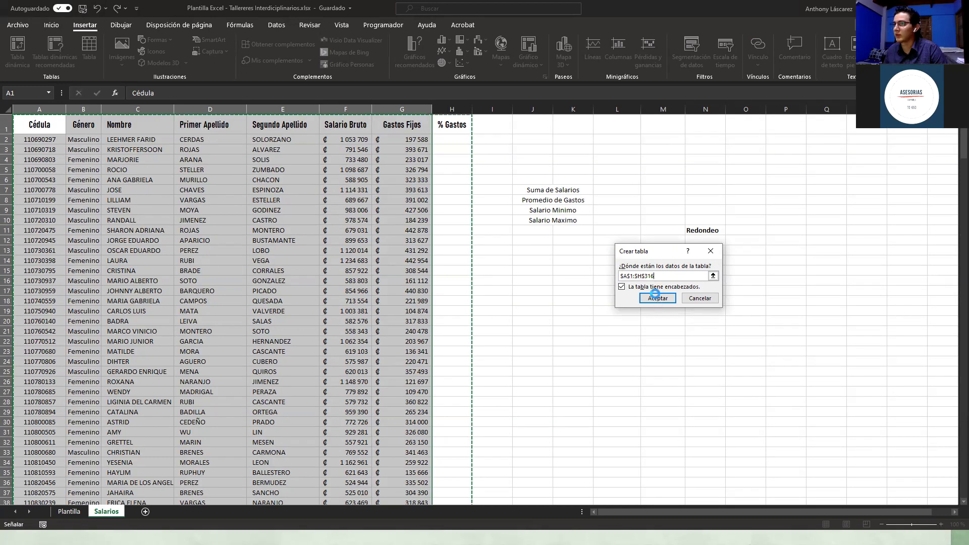
Step: Autofit column H so the % Gastos header fits
left_click(488, 250)
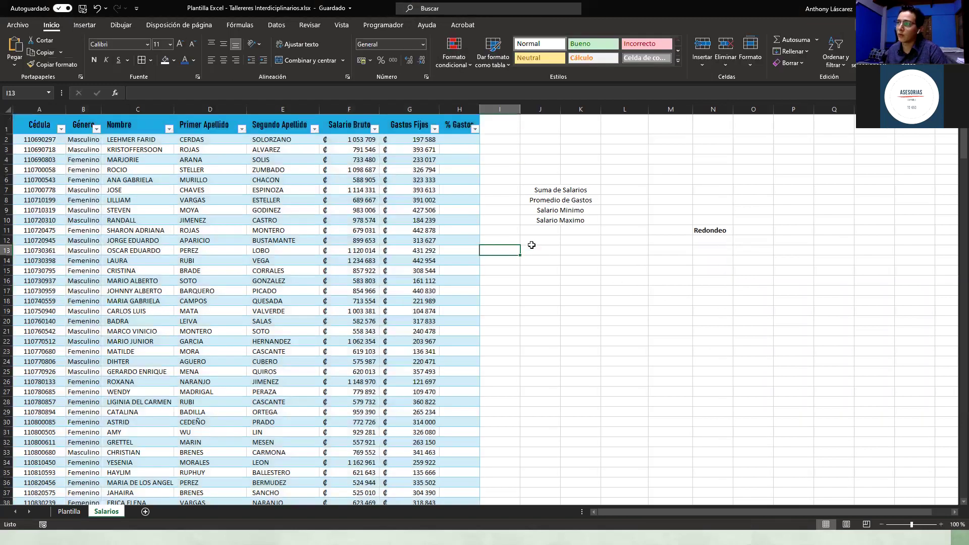
double_click(479, 109)
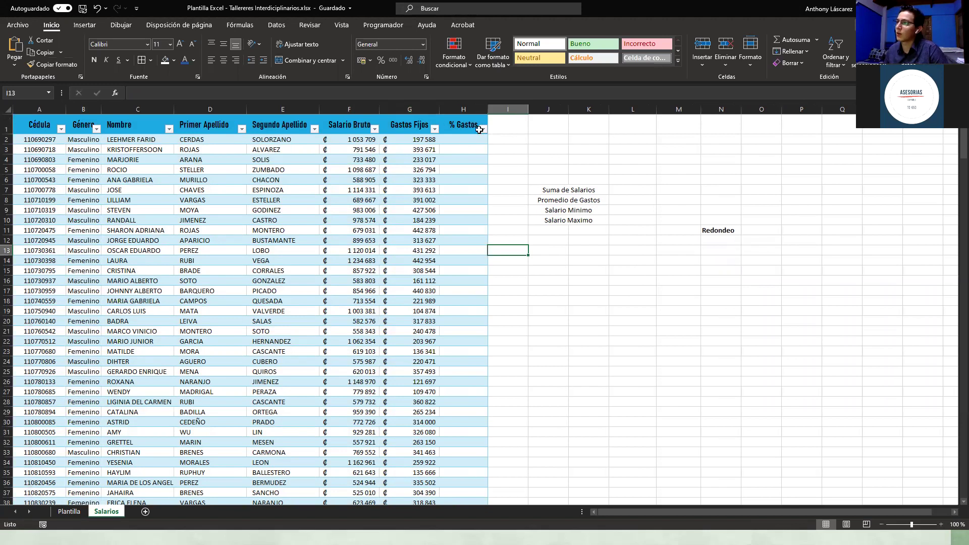
left_click(376, 129)
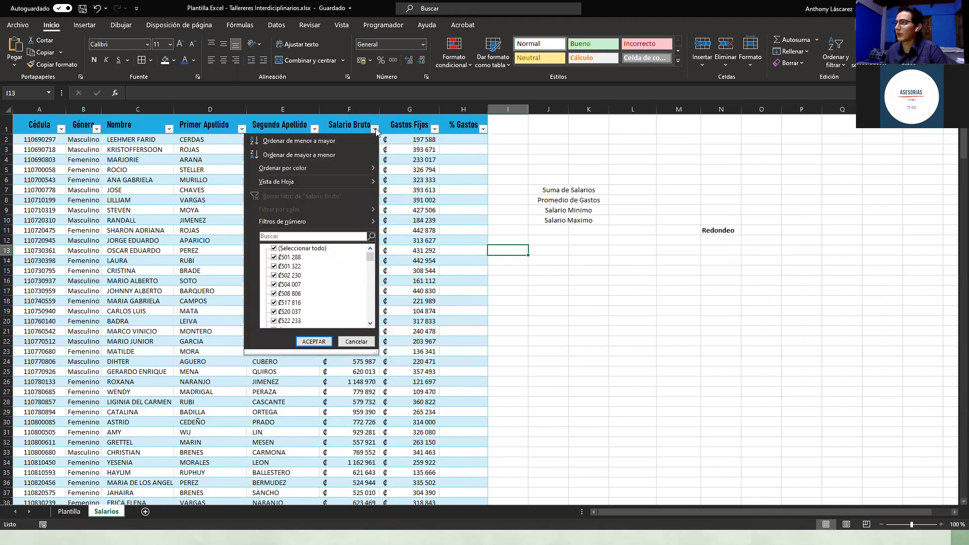
left_click(510, 179)
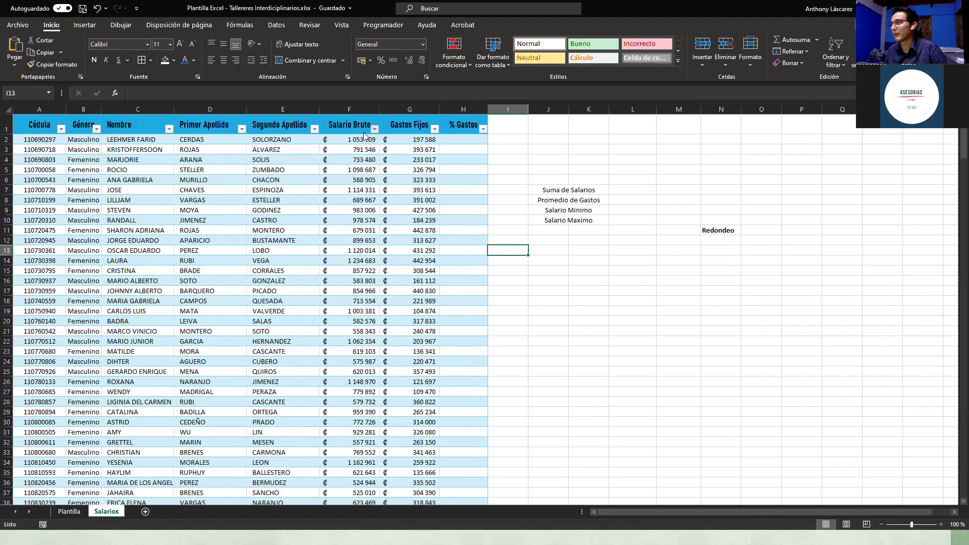
Step: Sort the table by Salario Bruto from largest to smallest
left_click(375, 129)
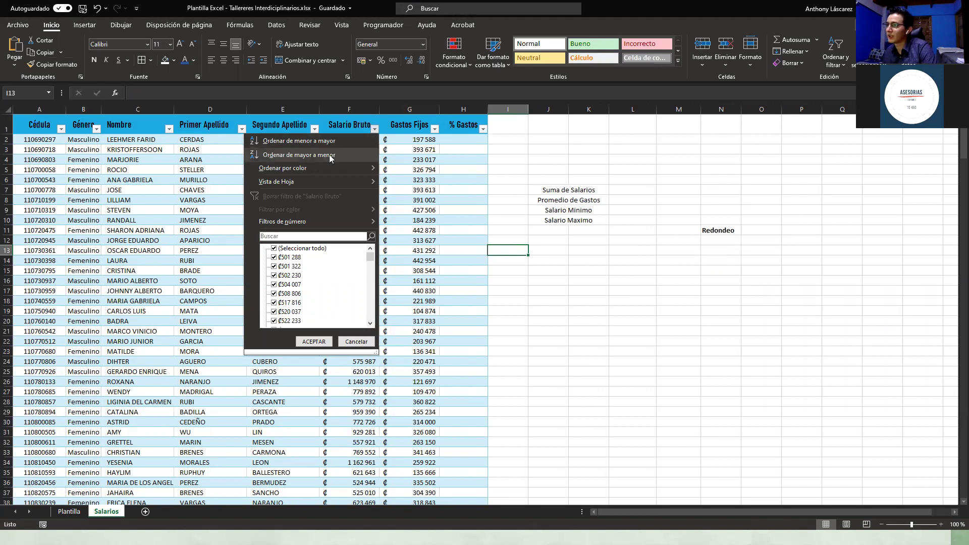
left_click(299, 155)
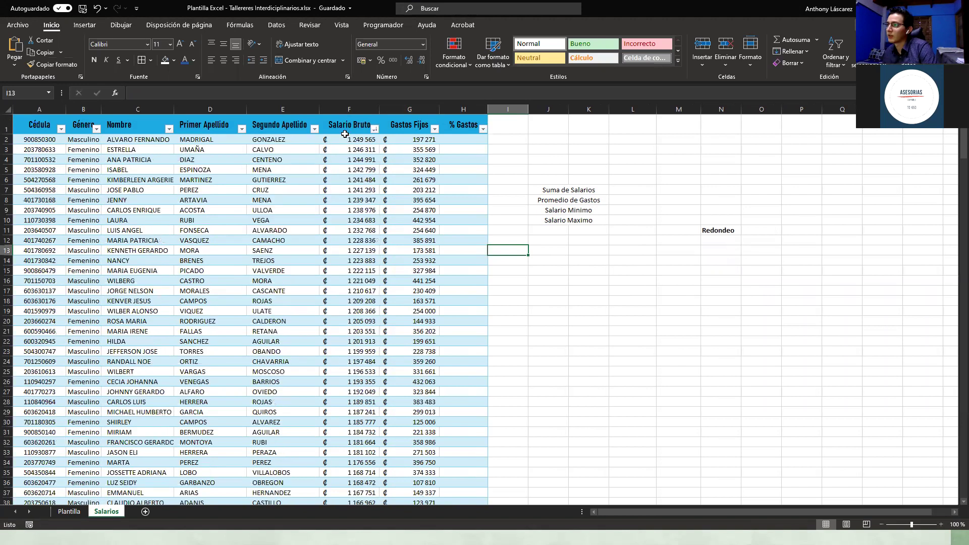
left_click_drag(351, 139, 353, 331)
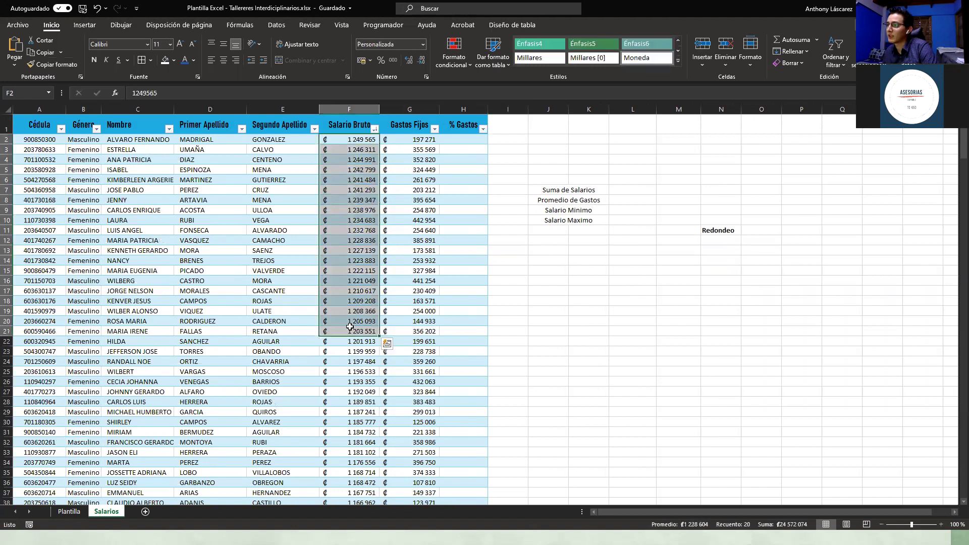
scroll(945, 156, "down", 1)
scroll(944, 156, "down", 2)
scroll(432, 285, "up", 3)
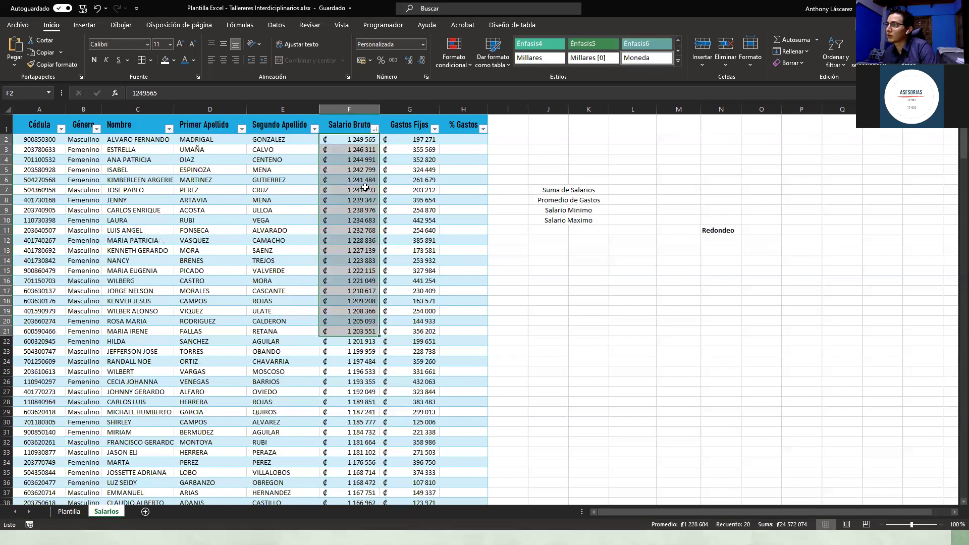
Step: Re-sort Tabla1 by Salario Bruto from smallest to largest and check the lowest salaries
left_click(375, 128)
left_click(299, 141)
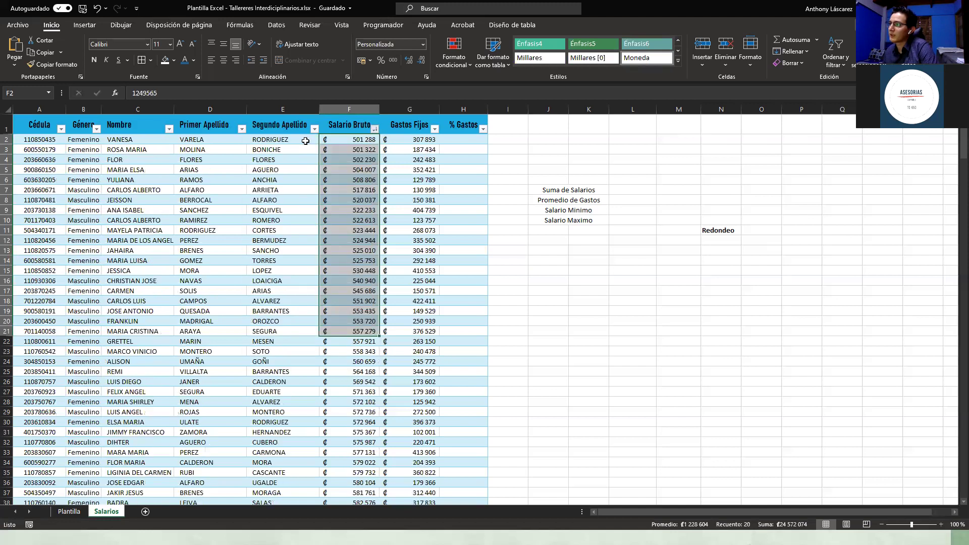
left_click_drag(360, 140, 368, 162)
left_click(371, 179)
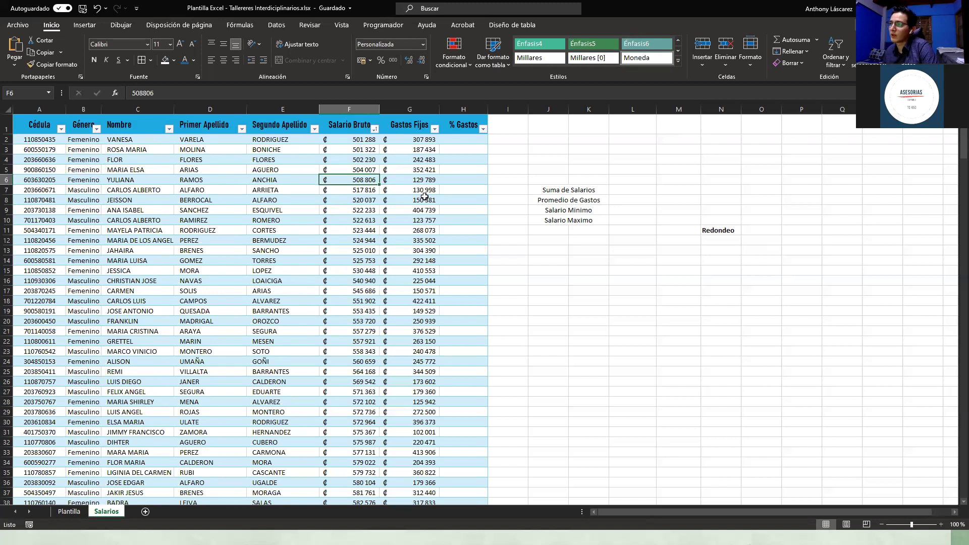
left_click(354, 111)
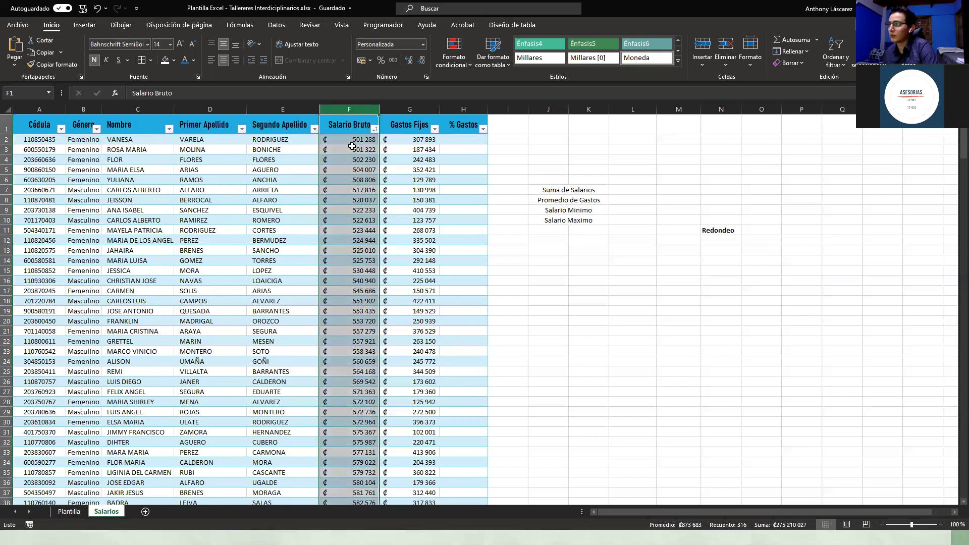
left_click(358, 150)
left_click(675, 148)
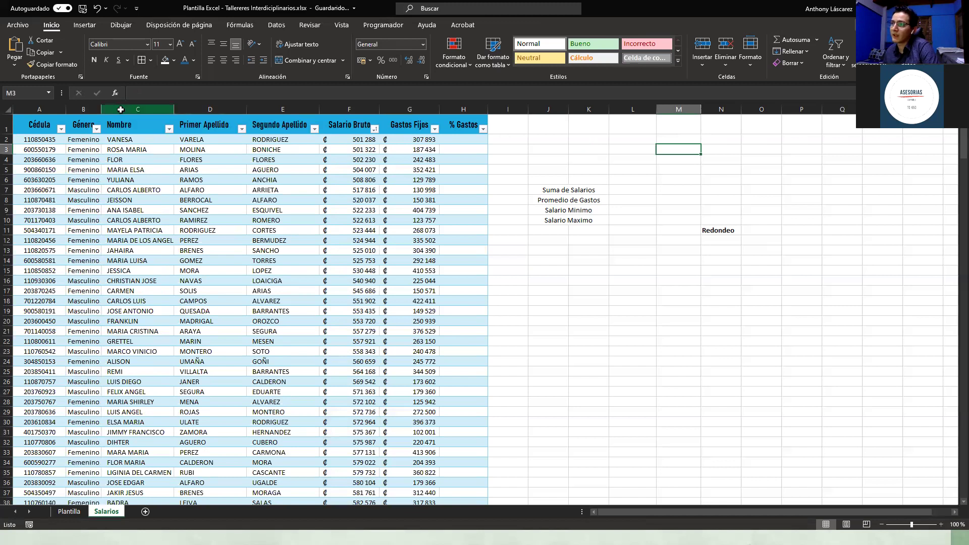
left_click(137, 109)
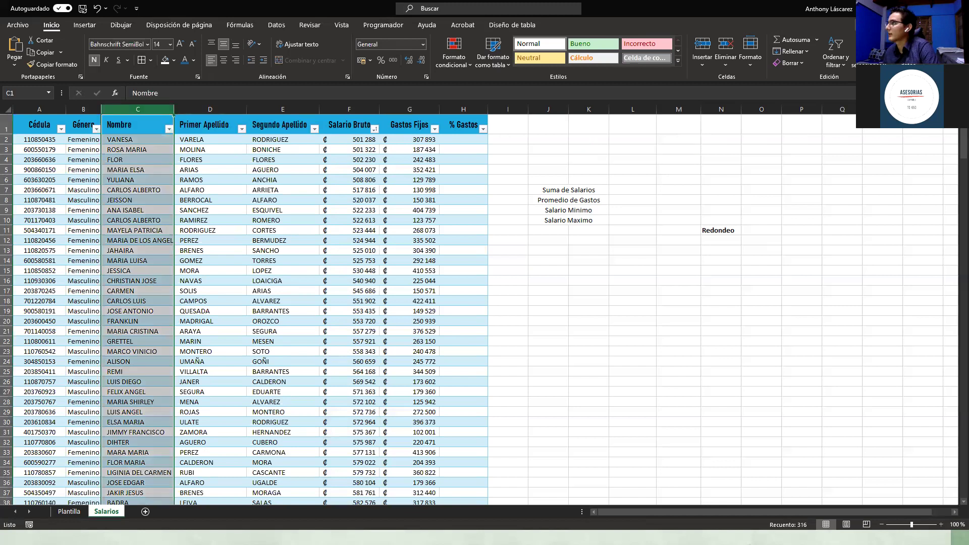
Step: Custom-sort Tabla1 by Nombre A to Z, so AARON ALFREDO comes first
left_click(843, 68)
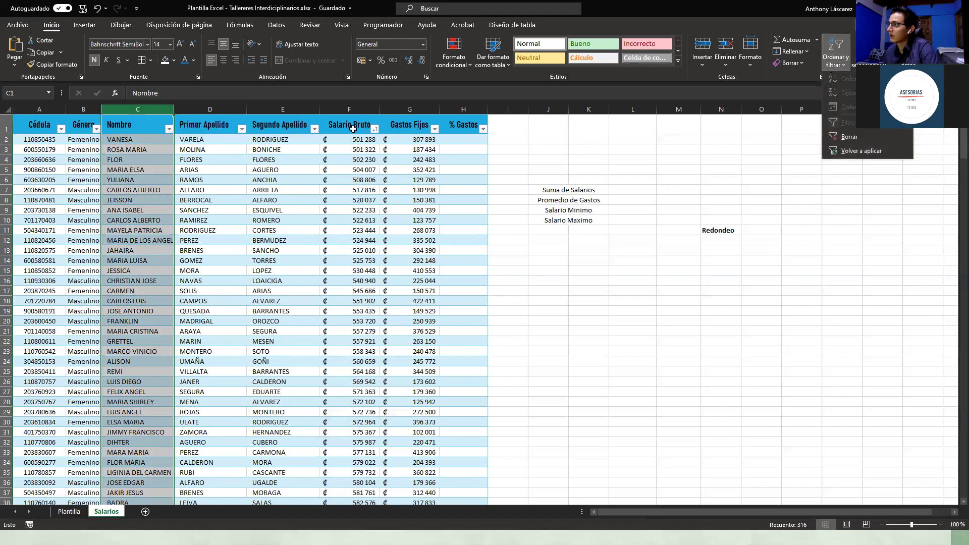
left_click(125, 129)
left_click(845, 58)
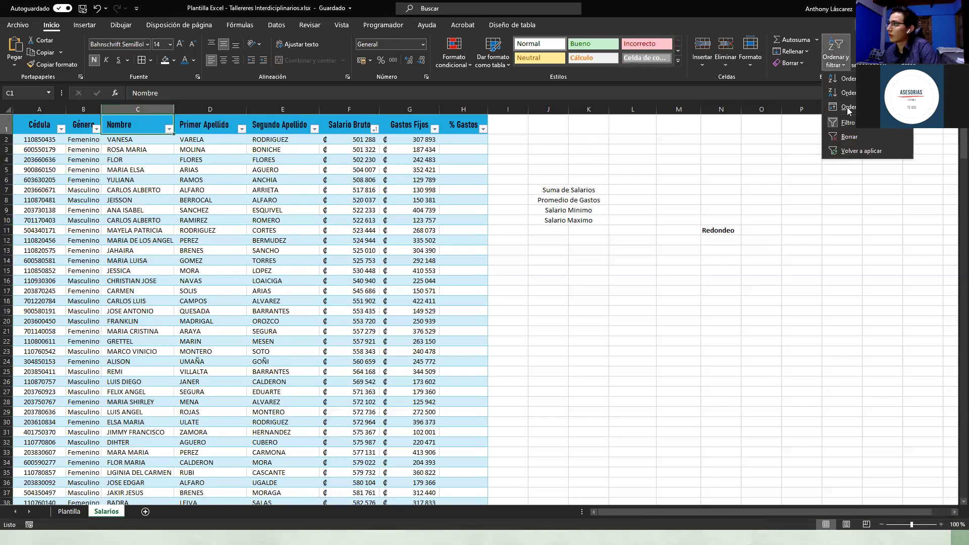
left_click(848, 107)
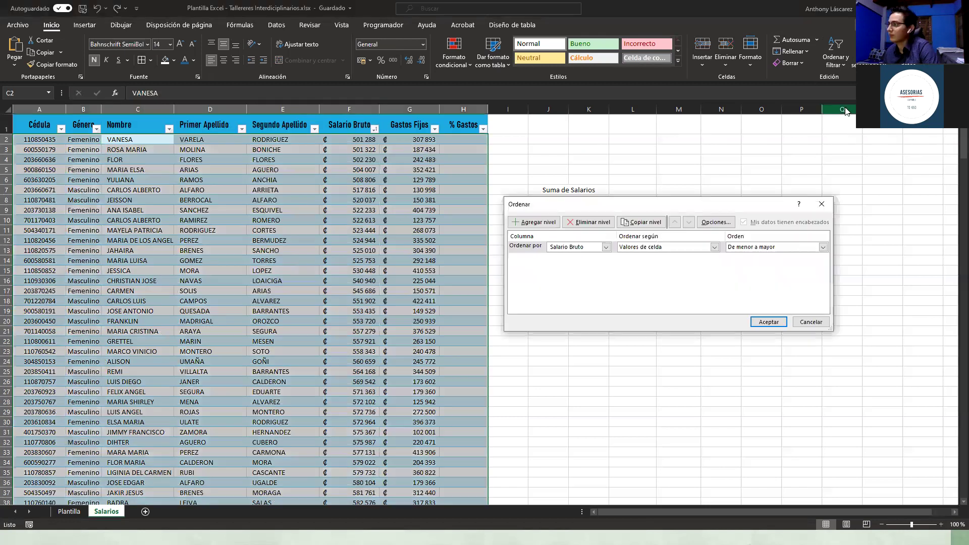
left_click(605, 247)
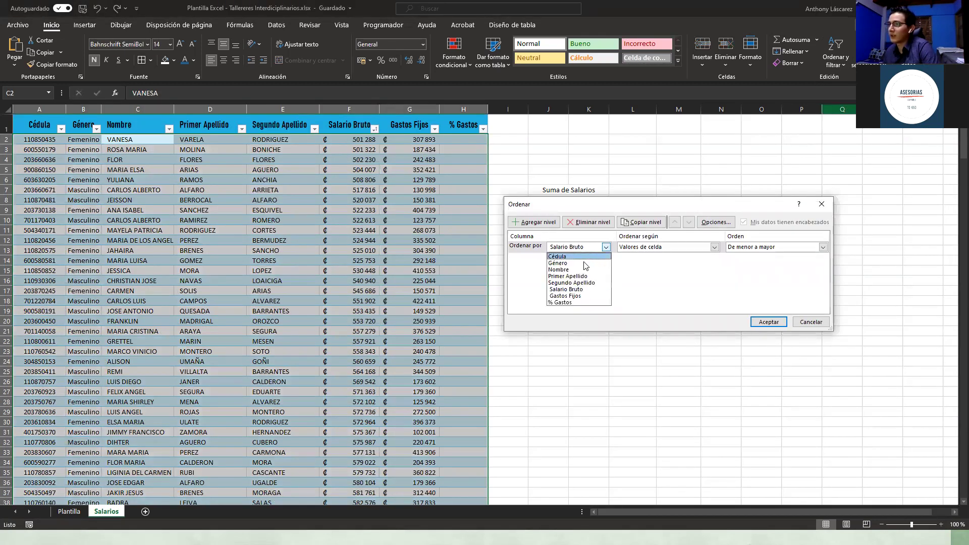
left_click(559, 270)
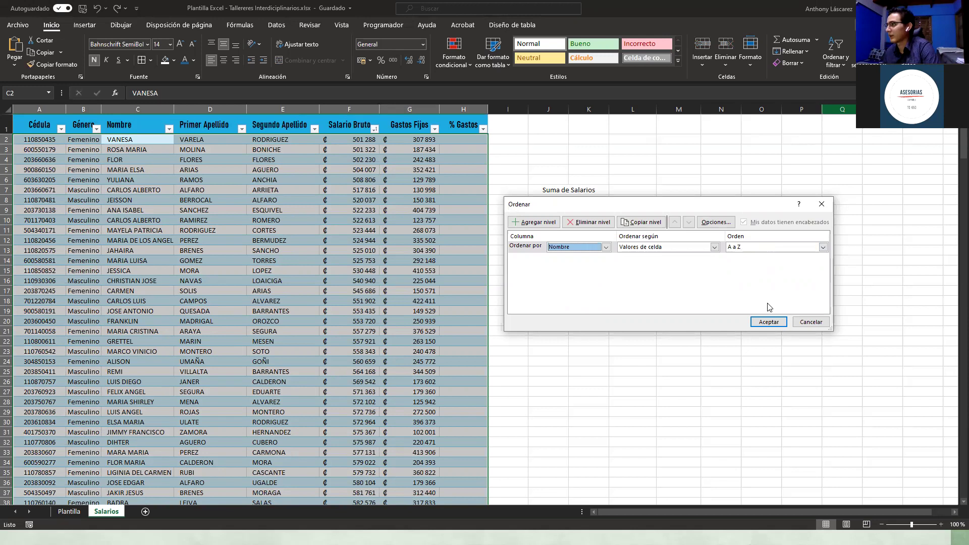
left_click(768, 322)
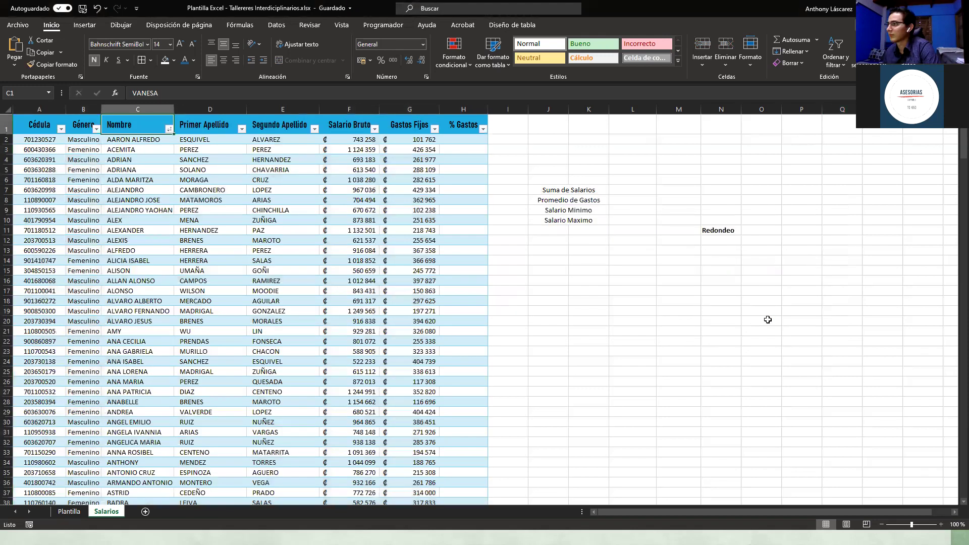
left_click(230, 157)
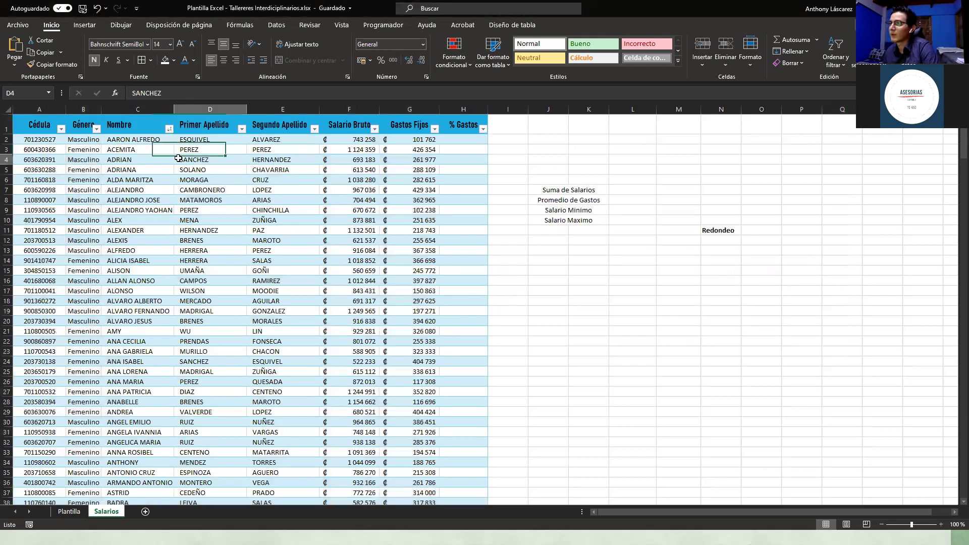
left_click(131, 140)
scroll(129, 200, "down", 3)
scroll(130, 200, "up", 3)
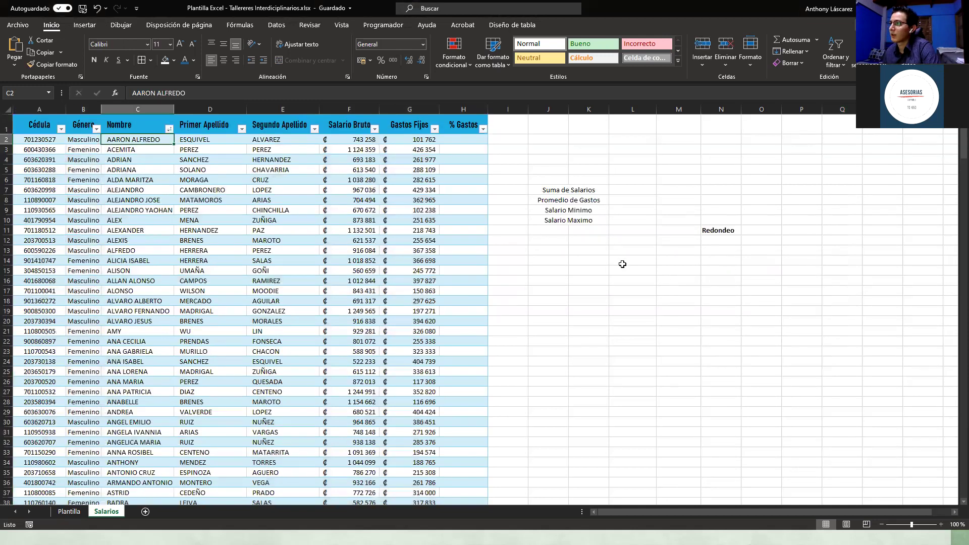
left_click(454, 147)
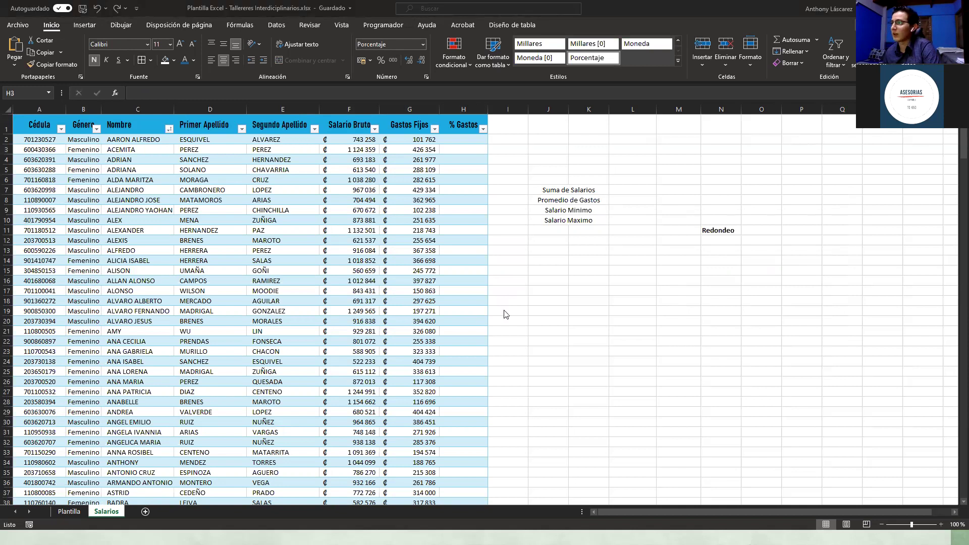
scroll(565, 323, "down", 5)
scroll(567, 318, "up", 3)
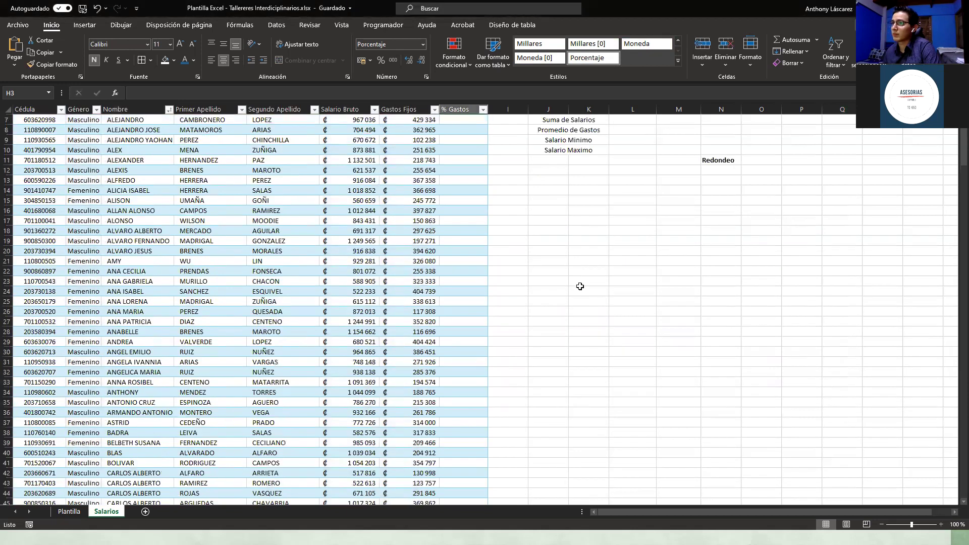
scroll(579, 286, "down", 4)
scroll(568, 291, "up", 2)
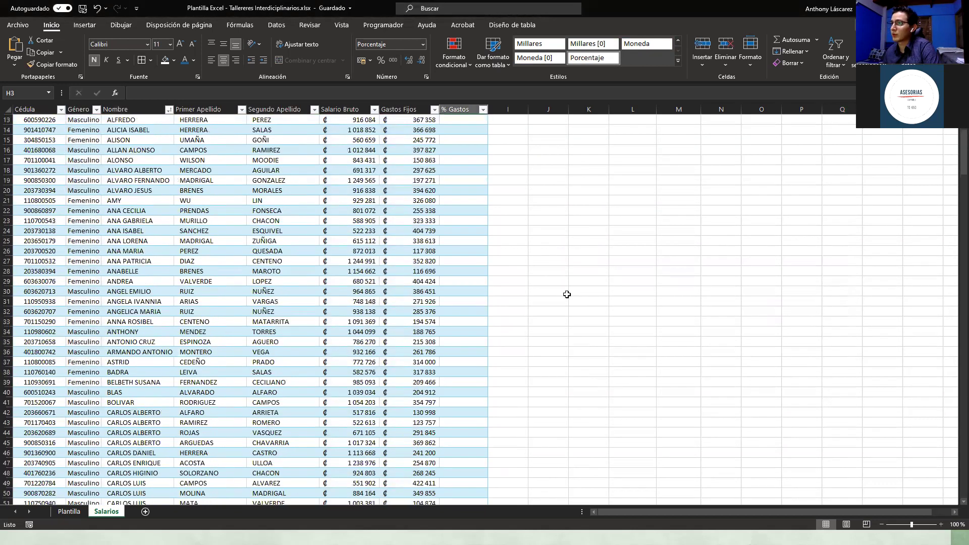
scroll(128, 120, "up", 4)
left_click(304, 124)
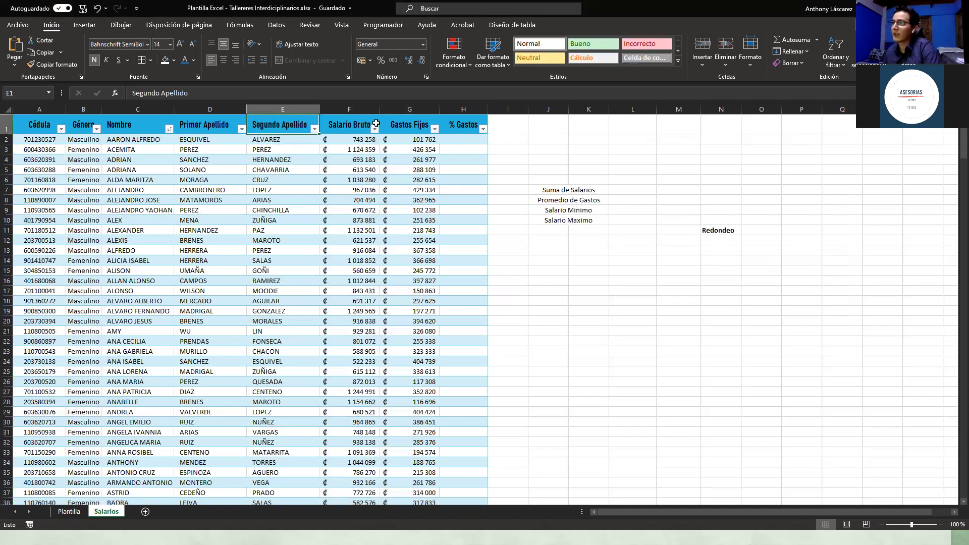
left_click(465, 124)
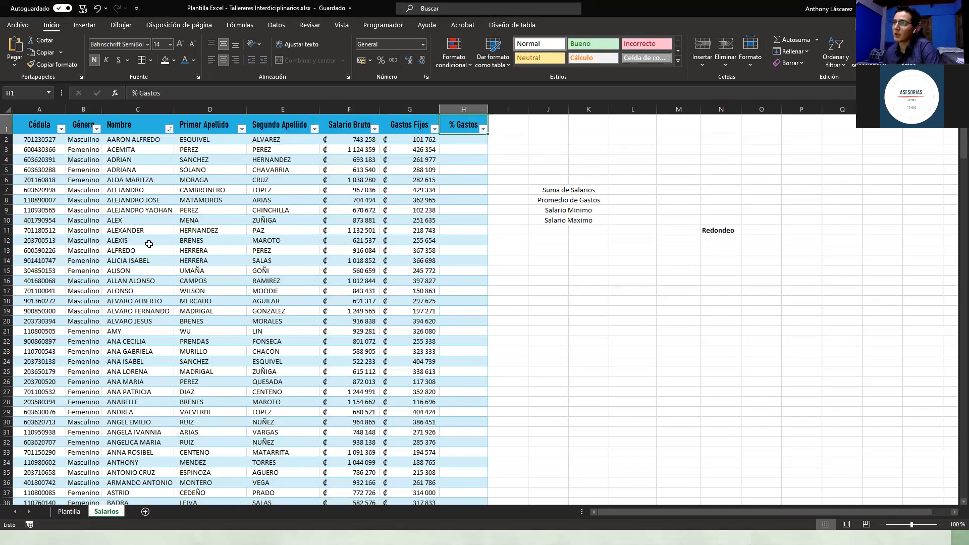
scroll(778, 514, "right", 1)
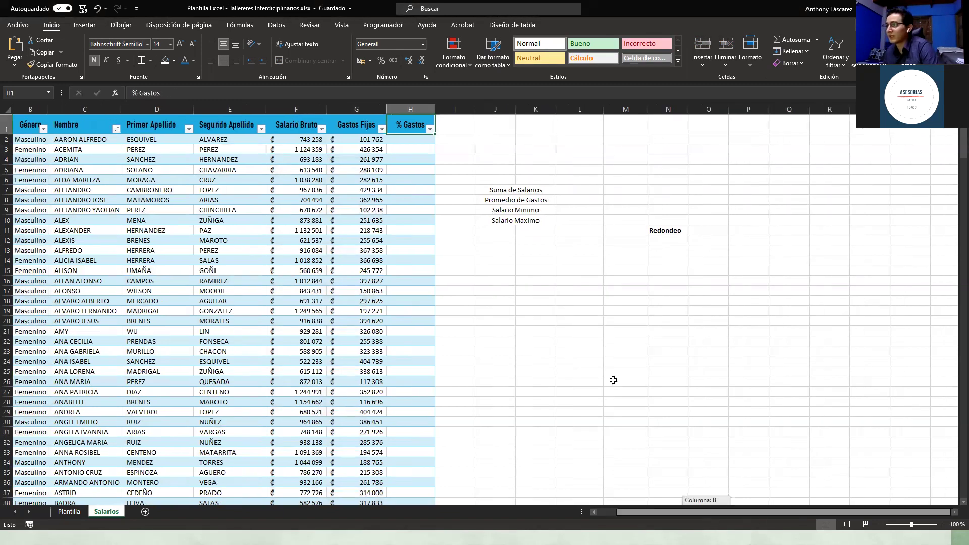
left_click(597, 341)
key("Left")
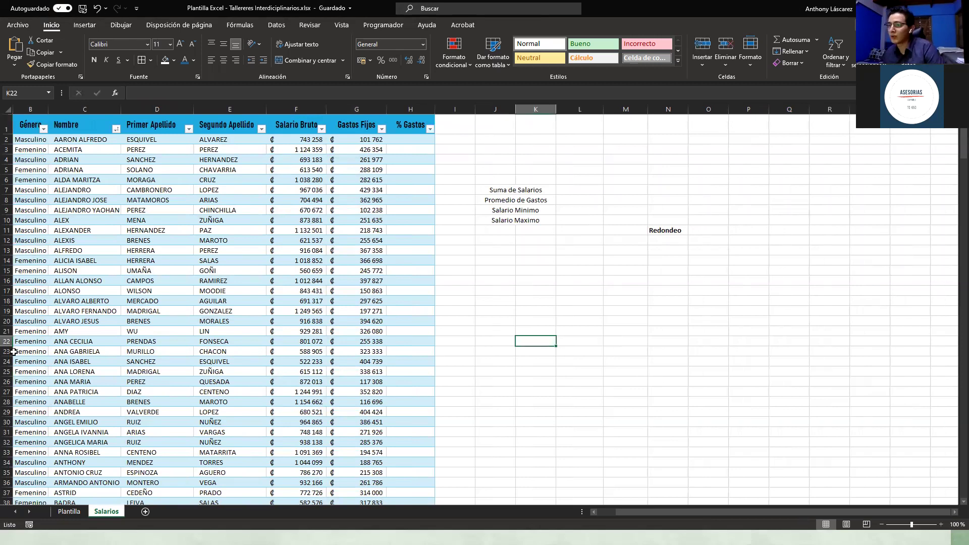
left_click(18, 350)
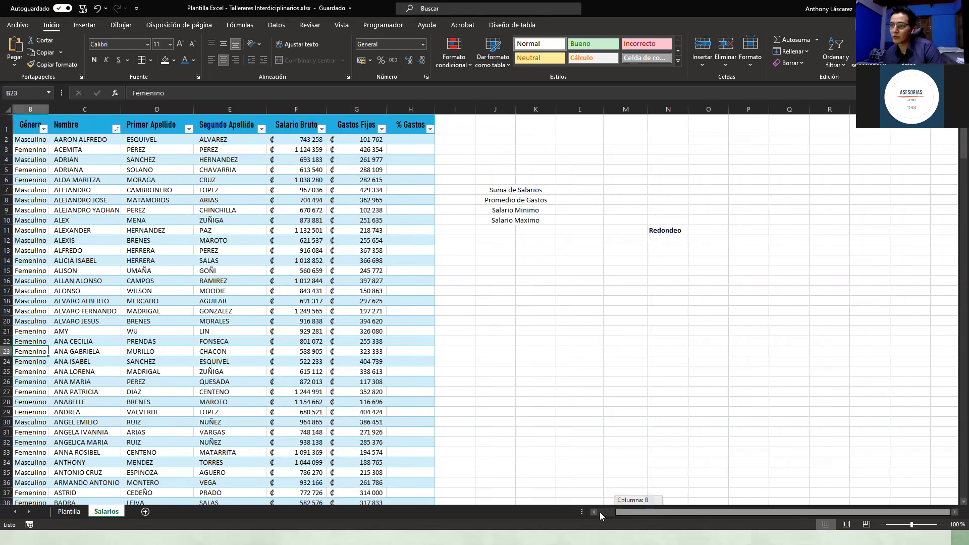
scroll(292, 371, "left", 1)
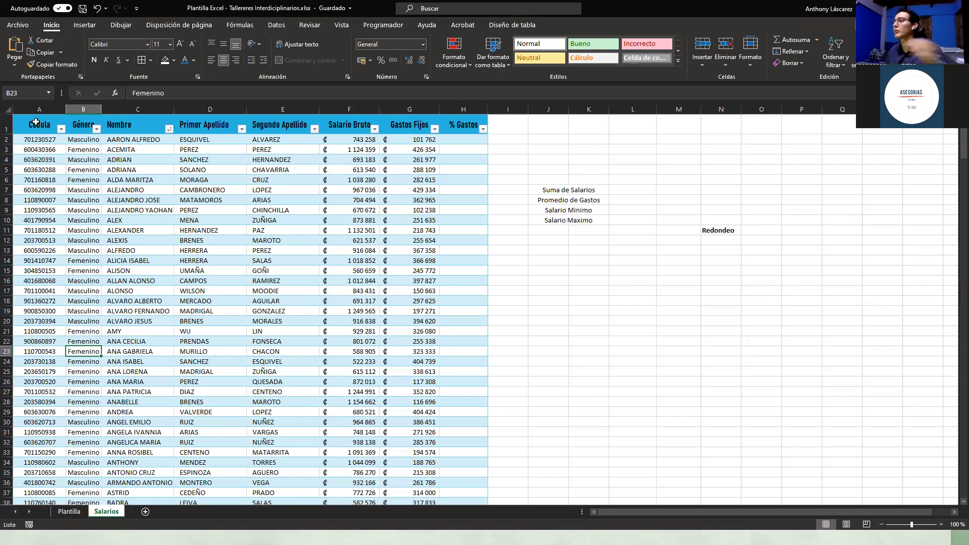
left_click(7, 122)
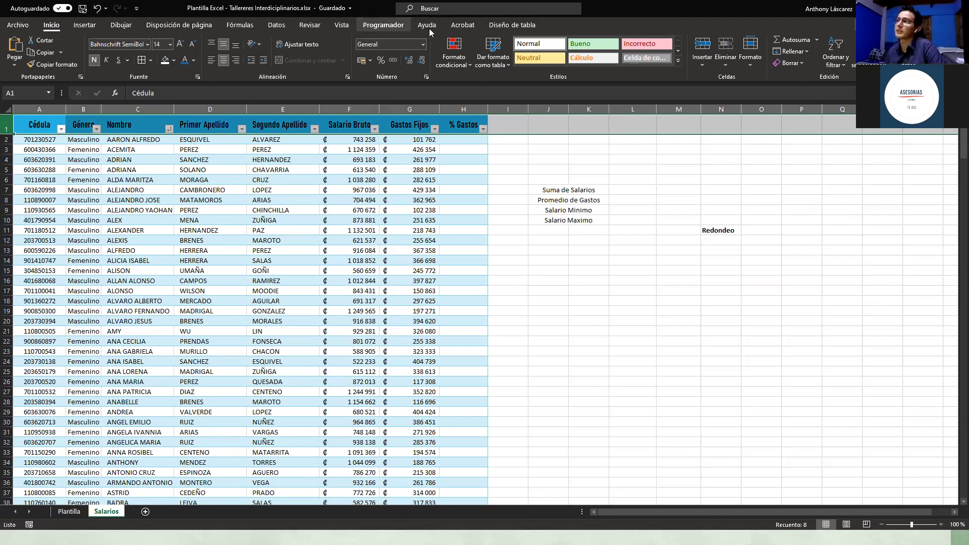
Step: Freeze the top row on the Salarios sheet and scroll down to check it
left_click(342, 25)
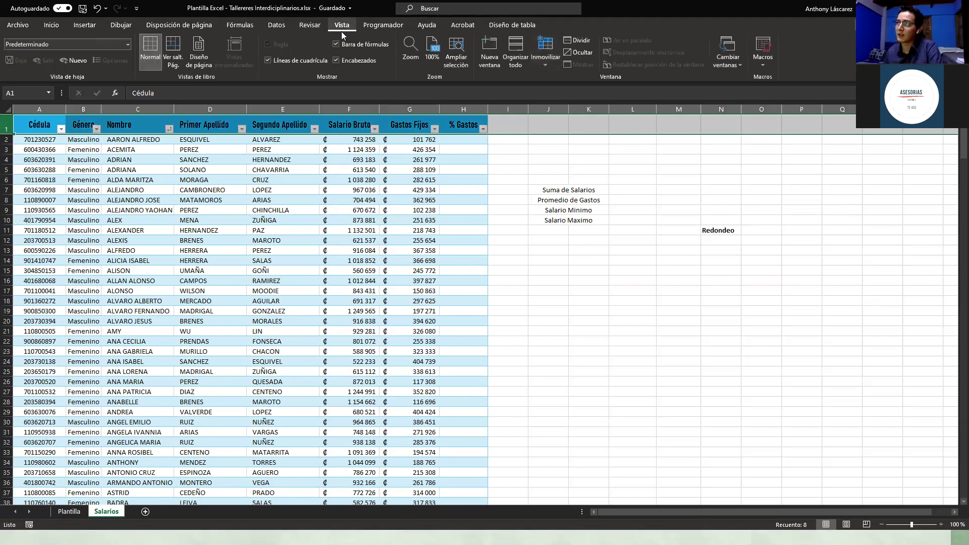
left_click(541, 64)
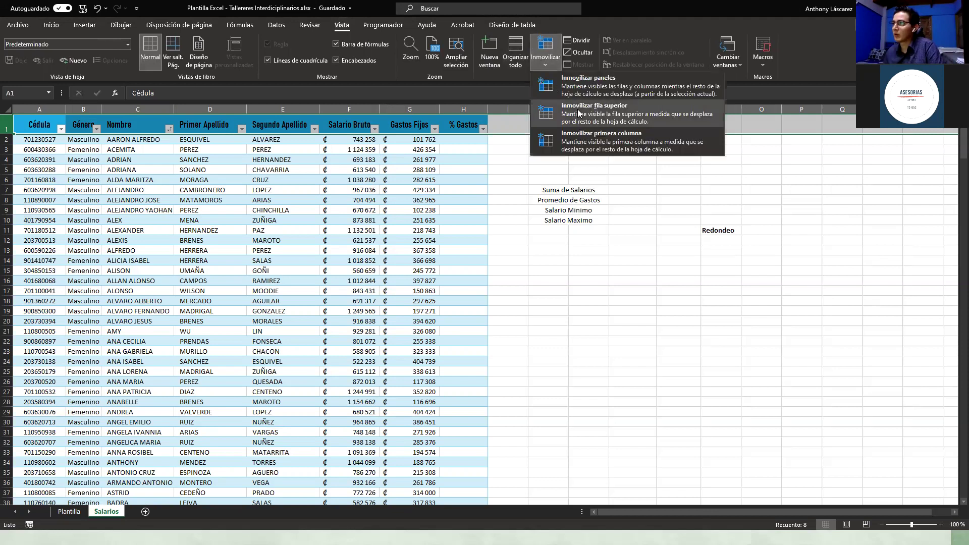
left_click(577, 109)
left_click(515, 245)
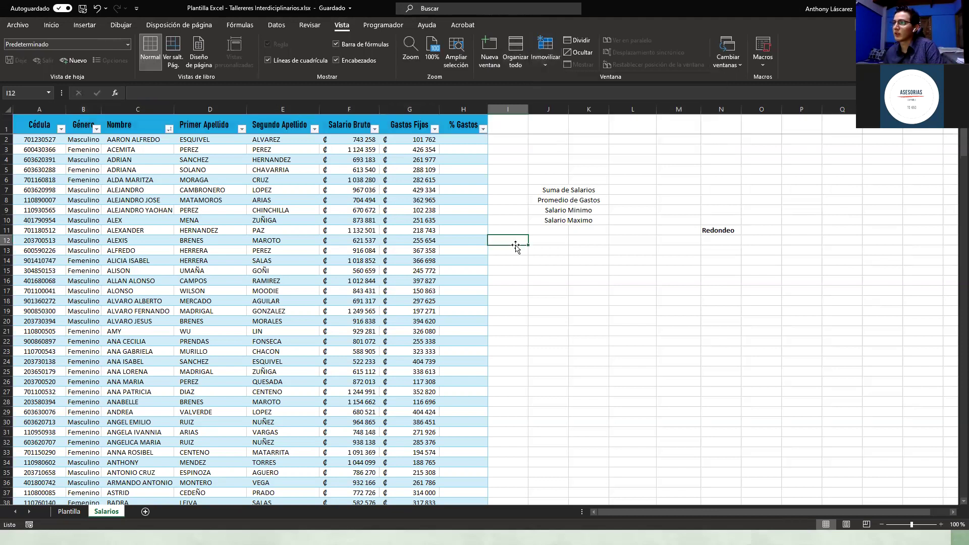
scroll(516, 245, "down", 2)
scroll(516, 246, "down", 11)
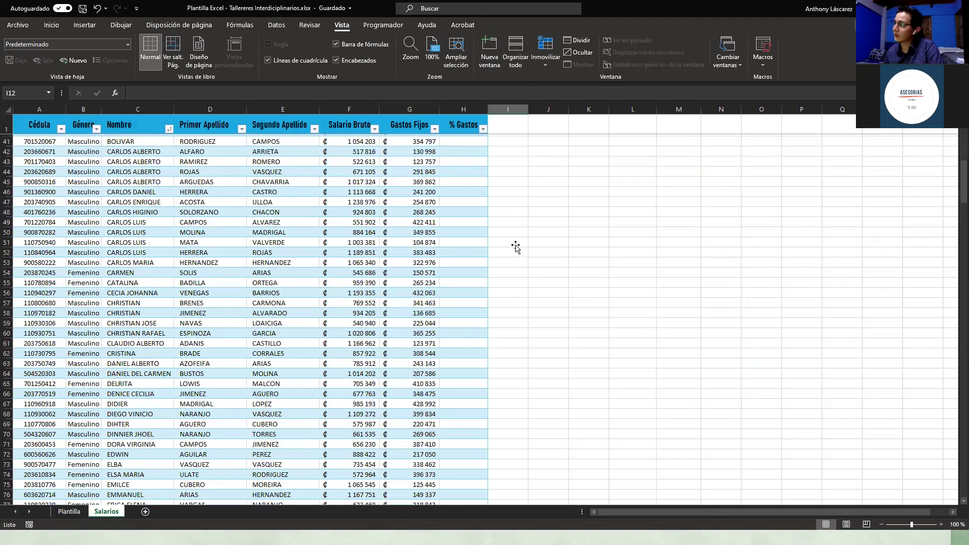
scroll(516, 246, "down", 14)
scroll(516, 246, "down", 20)
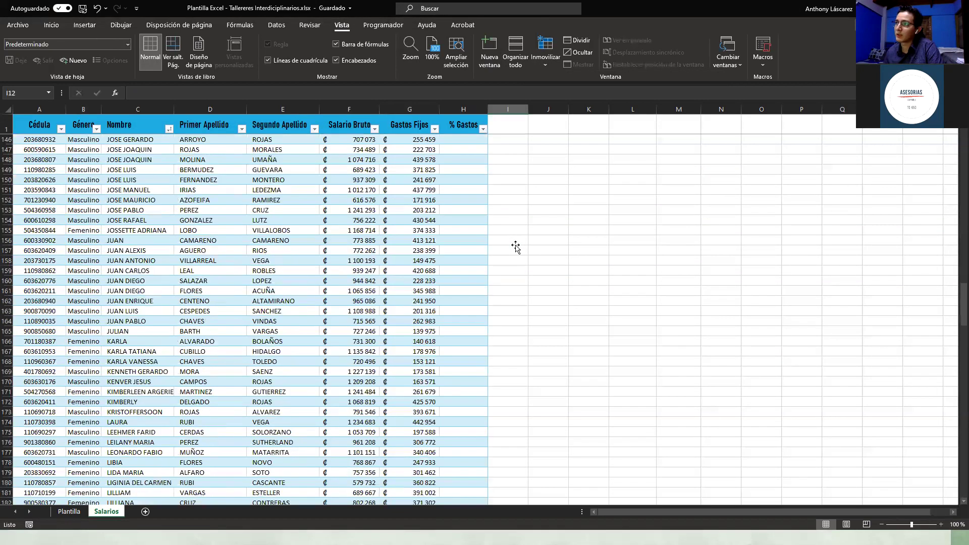
scroll(37, 115, "down", 20)
Step: Autofit the Género column width and review the header cells
left_click(55, 122)
scroll(100, 105, "down", 2)
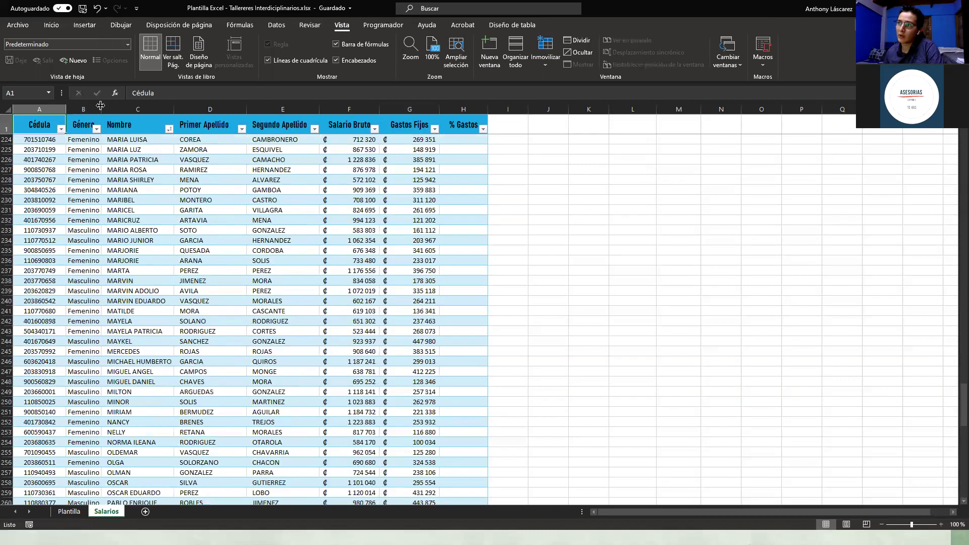
double_click(100, 109)
left_click(134, 124)
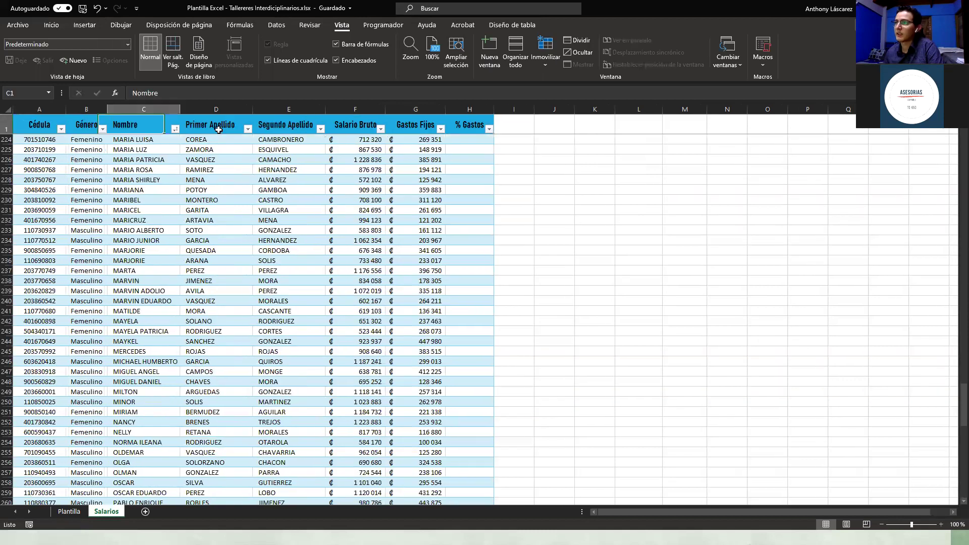
left_click(267, 124)
scroll(587, 230, "up", 3)
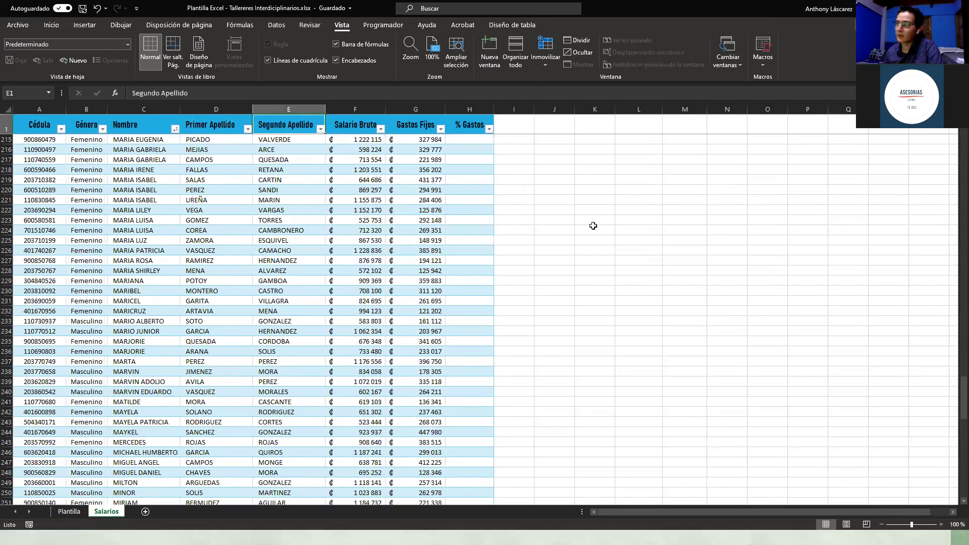
scroll(588, 230, "up", 9)
scroll(247, 321, "up", 16)
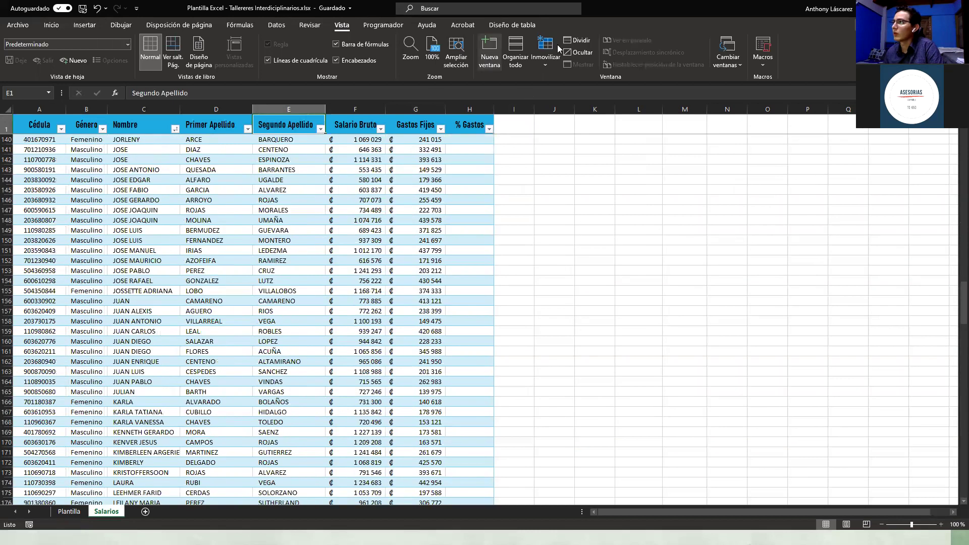
Step: Freeze the first column and move right to confirm Cédula stays visible
left_click(551, 59)
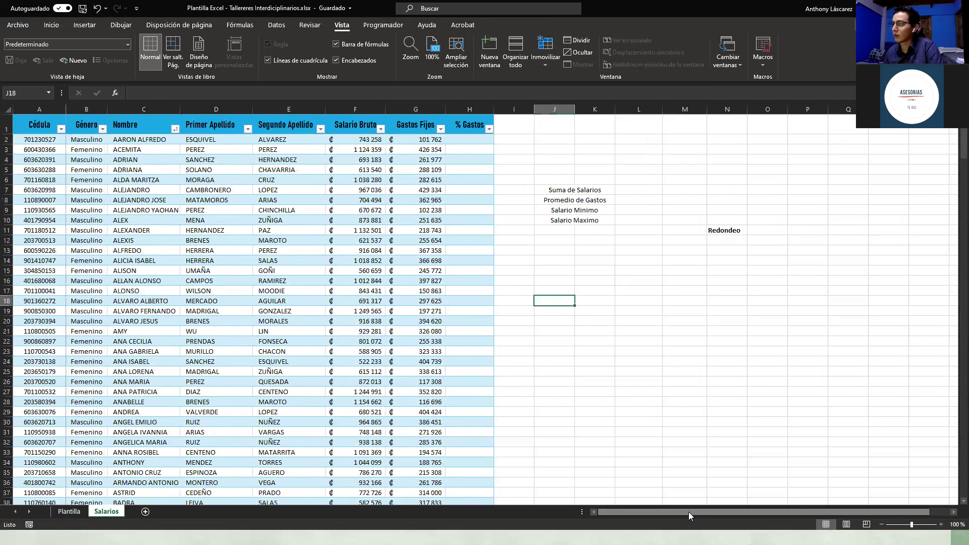
left_click_drag(726, 511, 753, 514)
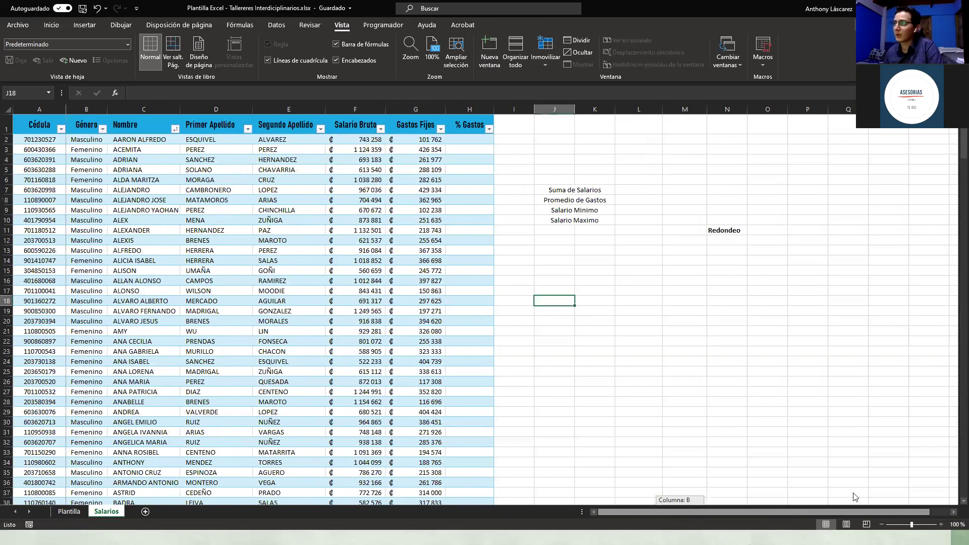
left_click(682, 407)
key("Right")
key("Right")
key("Right")
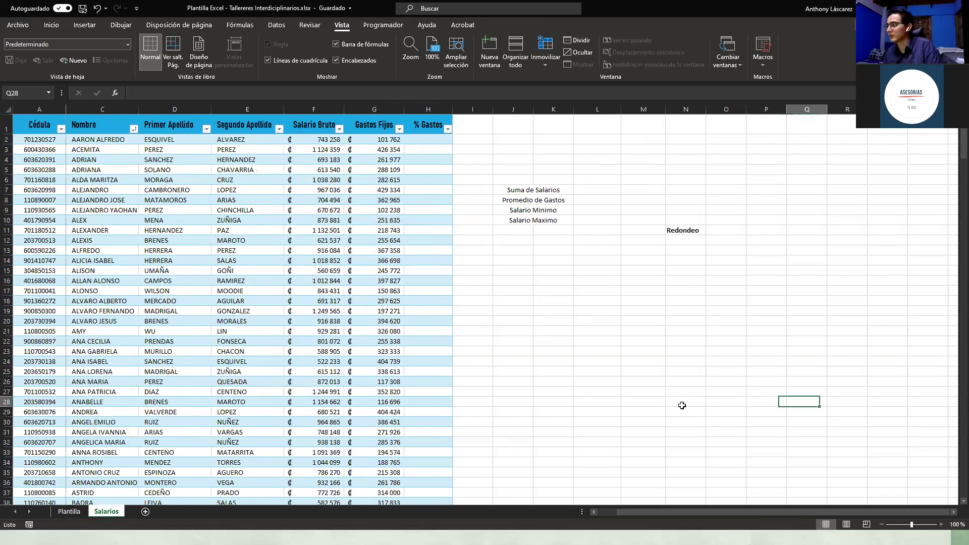
key("Right")
key("Right")
key("Right")
key("Right")
key("Right")
key("Right")
key("Right")
key("Right")
key("Right")
key("Right")
key("Right")
key("Right")
key("Right")
key("Right")
key("Right")
key("Right")
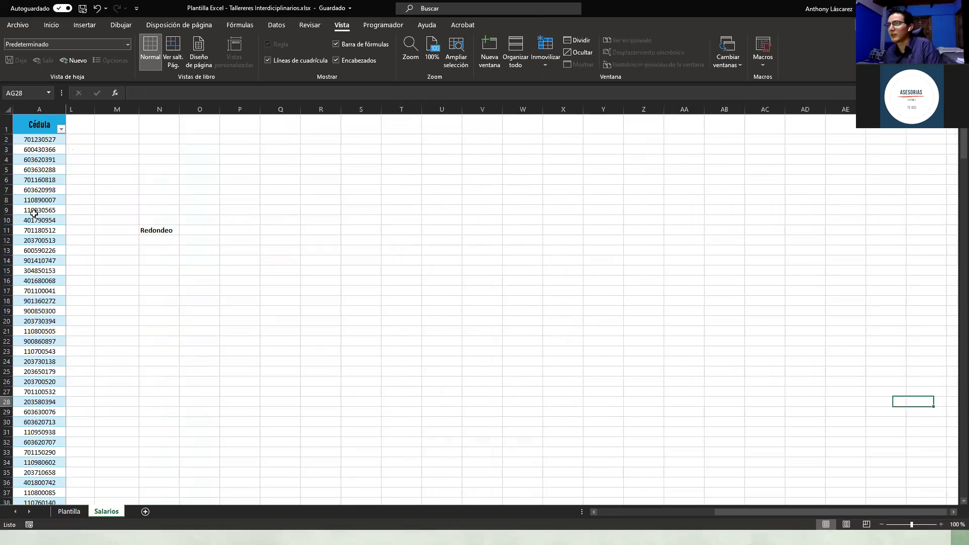
key("Right")
key("Right")
key("Right")
key("Right")
key("Right")
key("Right")
key("Right")
key("Right")
key("Right")
key("Right")
key("Right")
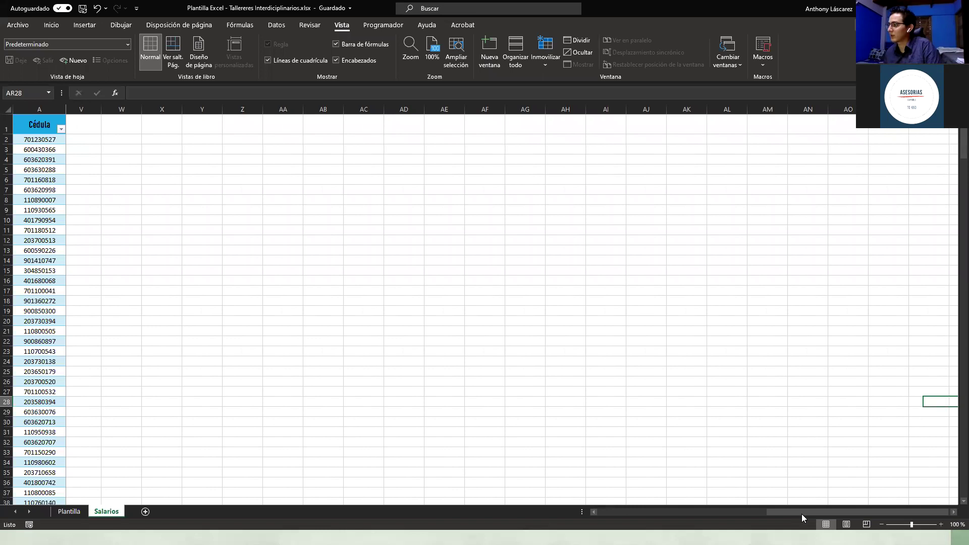
key("Right")
key("Right")
key("Right")
left_click_drag(797, 512, 544, 515)
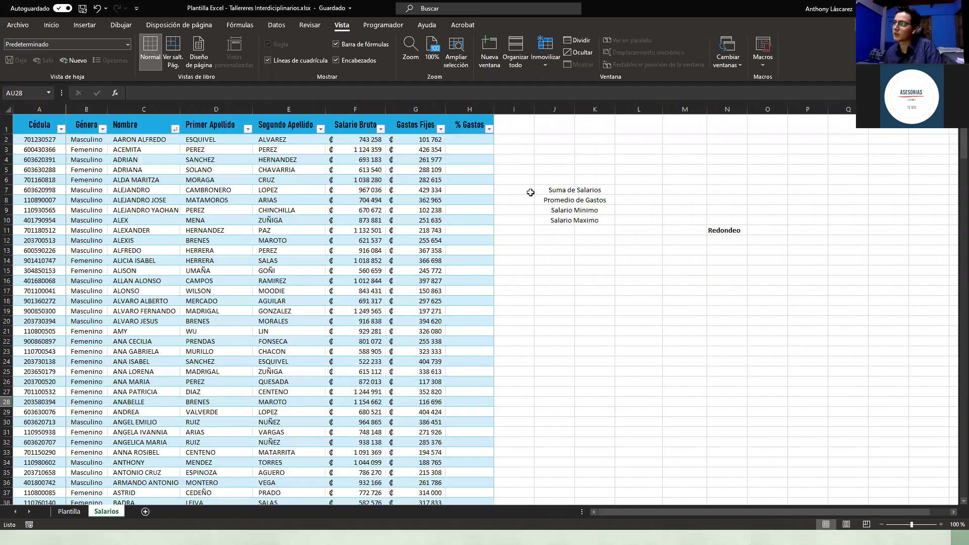
left_click(517, 189)
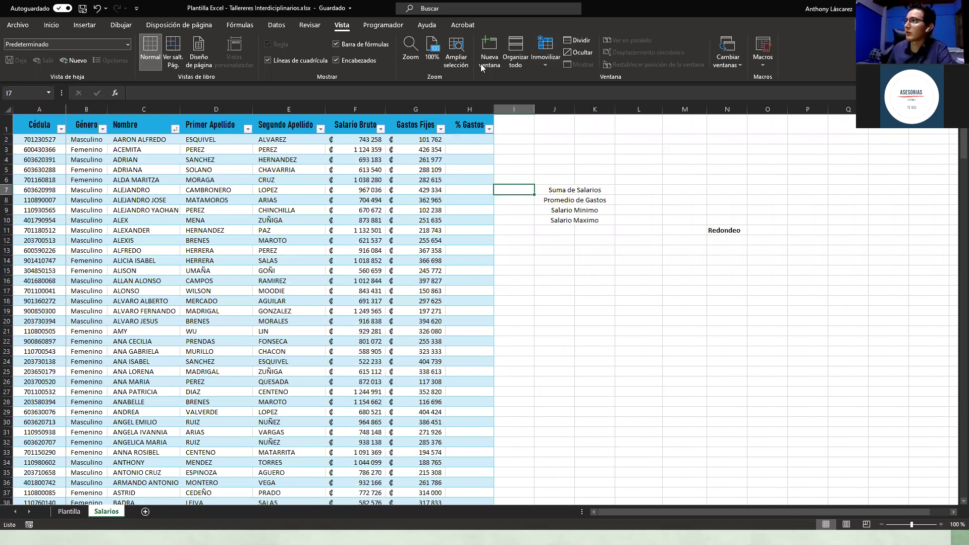
Step: Inspect the frozen layout by scrolling and selecting the Cédula column and header row
left_click(534, 65)
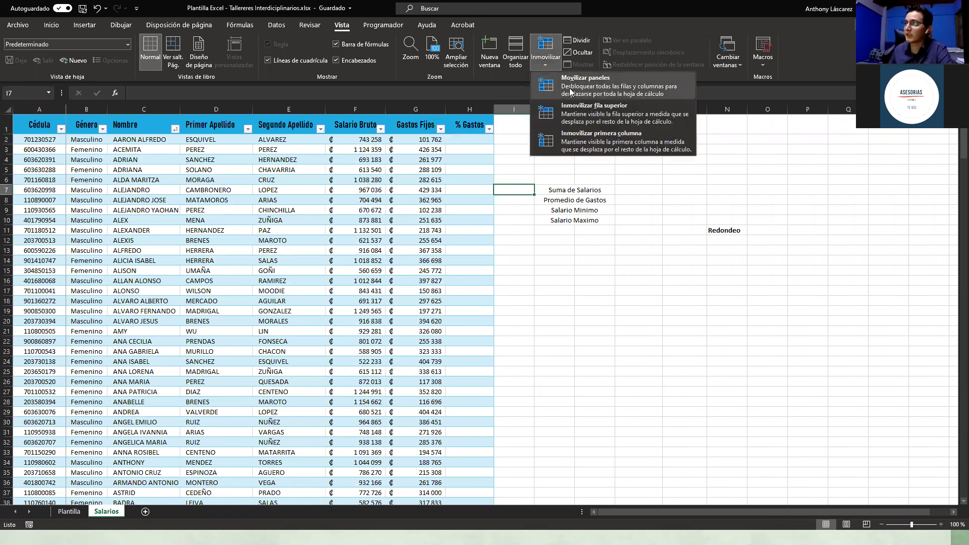
left_click(55, 131)
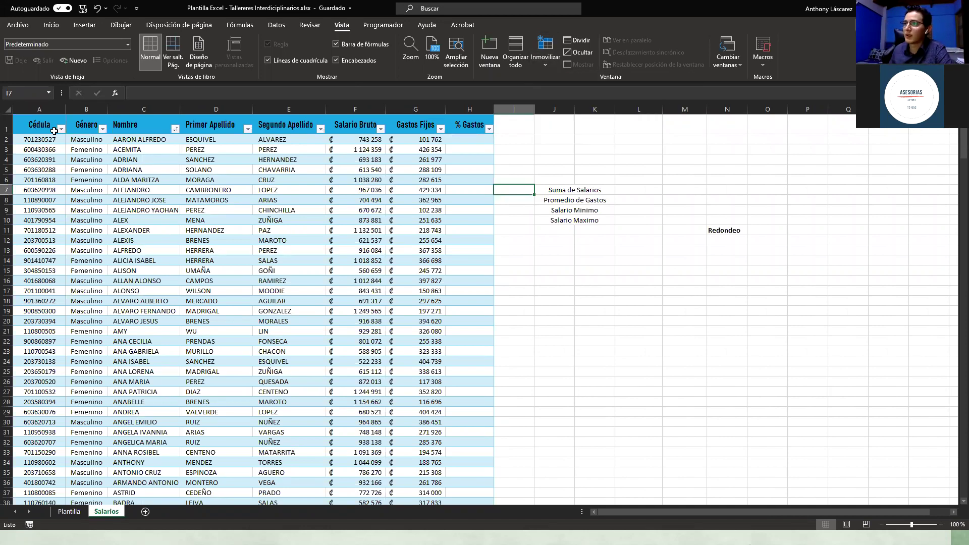
scroll(236, 304, "down", 1)
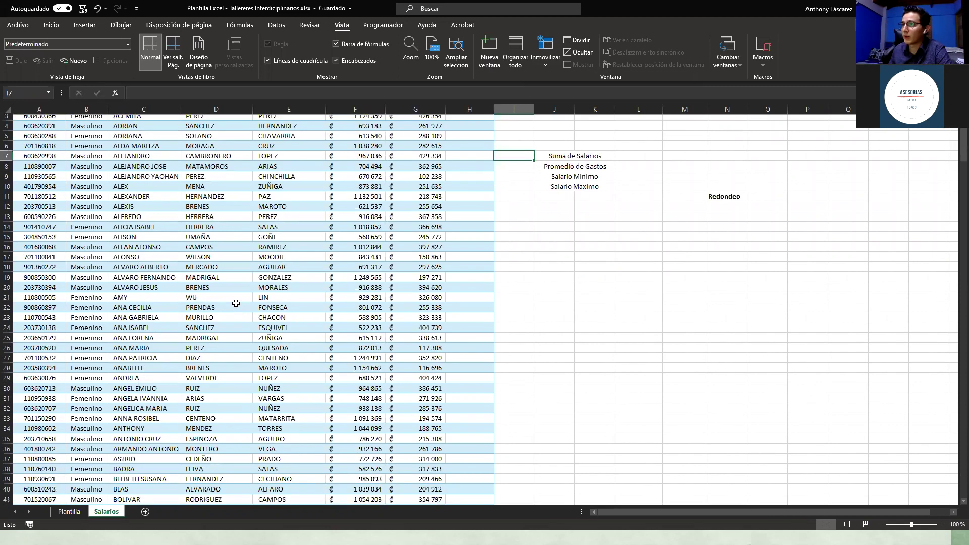
scroll(235, 303, "up", 1)
scroll(235, 303, "down", 3)
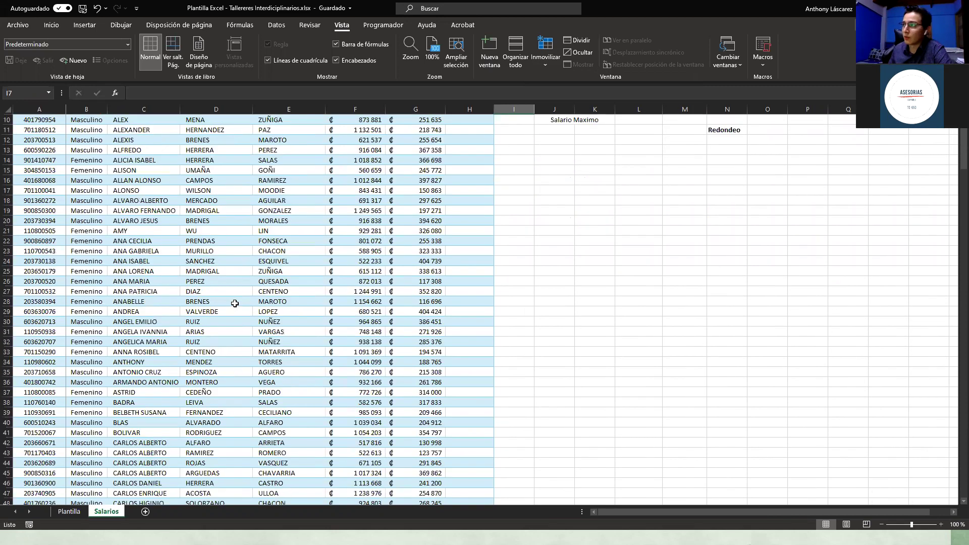
scroll(233, 303, "up", 3)
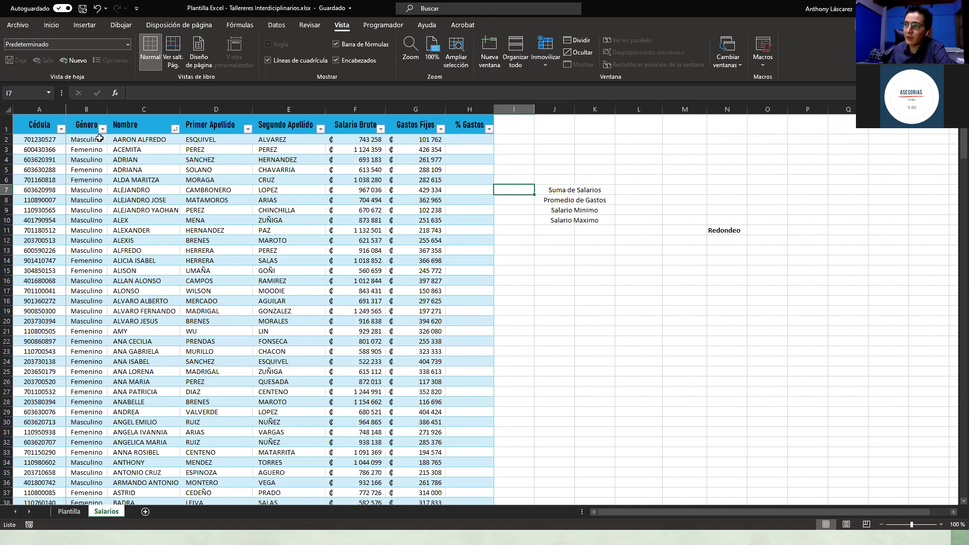
left_click(47, 105)
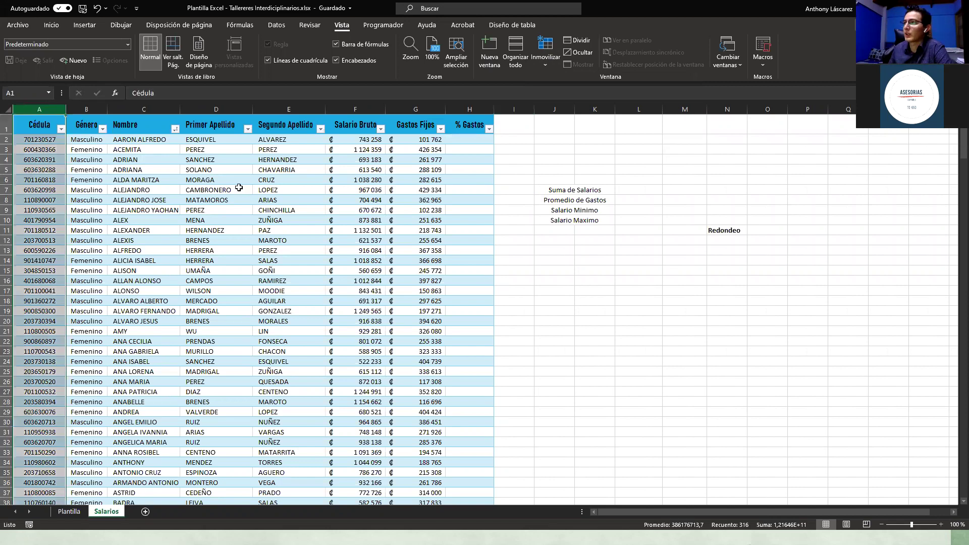
left_click(96, 150)
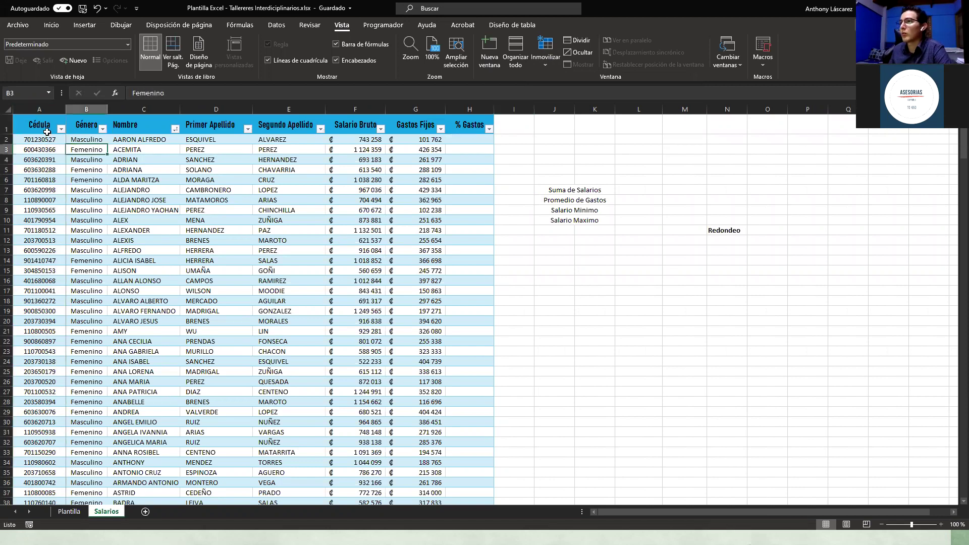
left_click(35, 107)
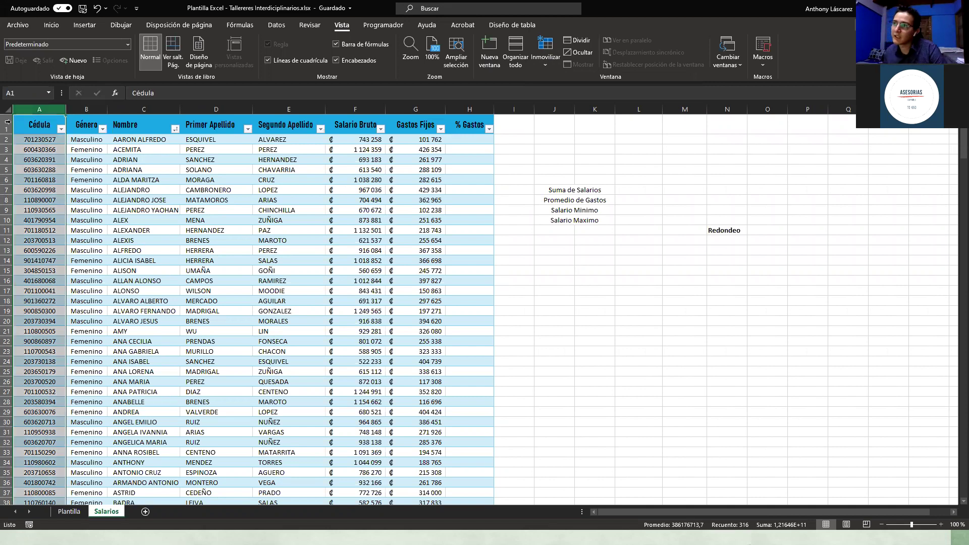
left_click(7, 124)
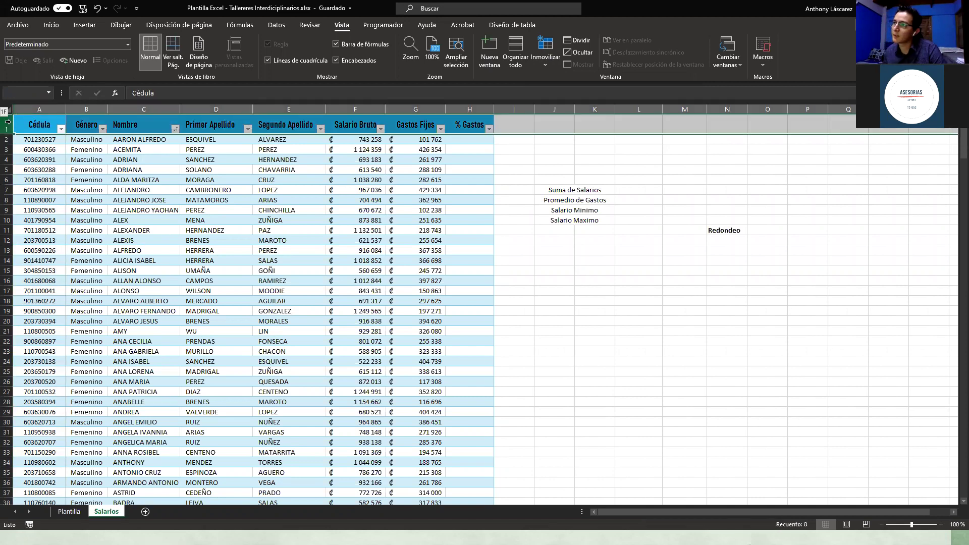
left_click(37, 109)
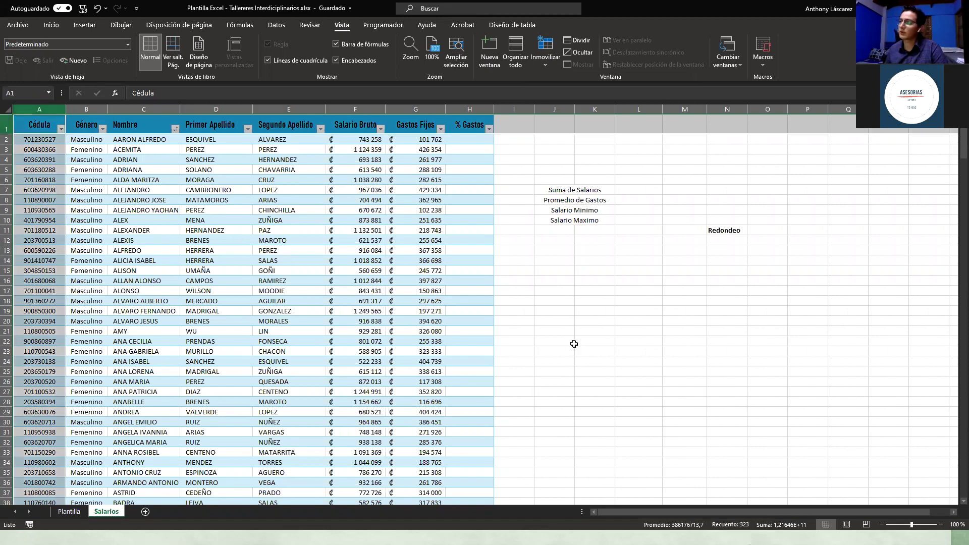
scroll(575, 349, "down", 2)
scroll(637, 511, "up", 2)
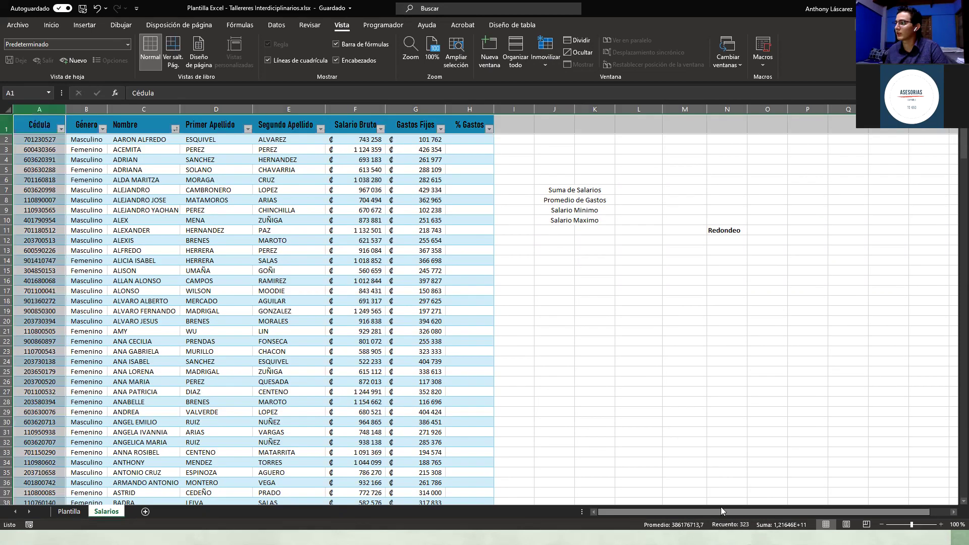
Step: Unfreeze the panes with Movilizar paneles
left_click(674, 432)
left_click_drag(666, 513, 684, 515)
left_click(606, 512)
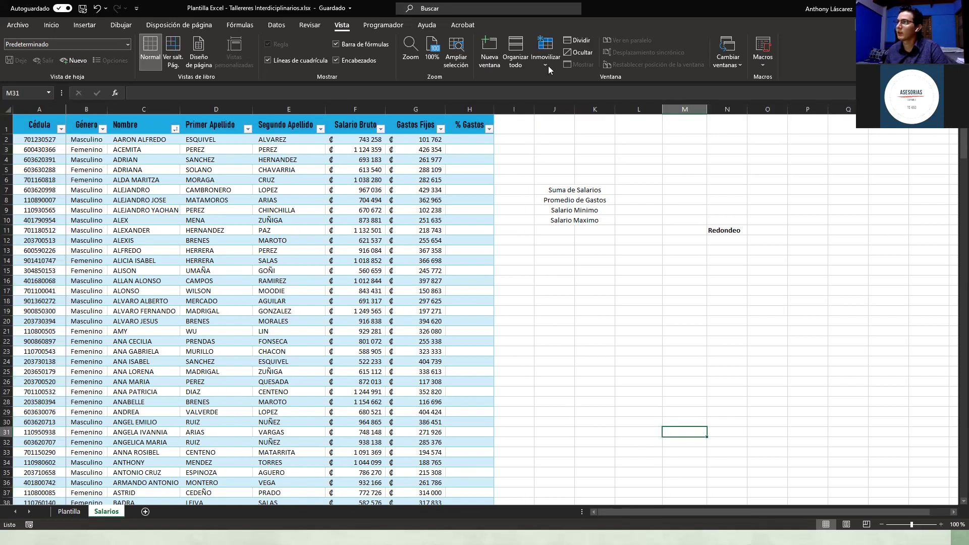
left_click(594, 321)
left_click(546, 50)
left_click(572, 85)
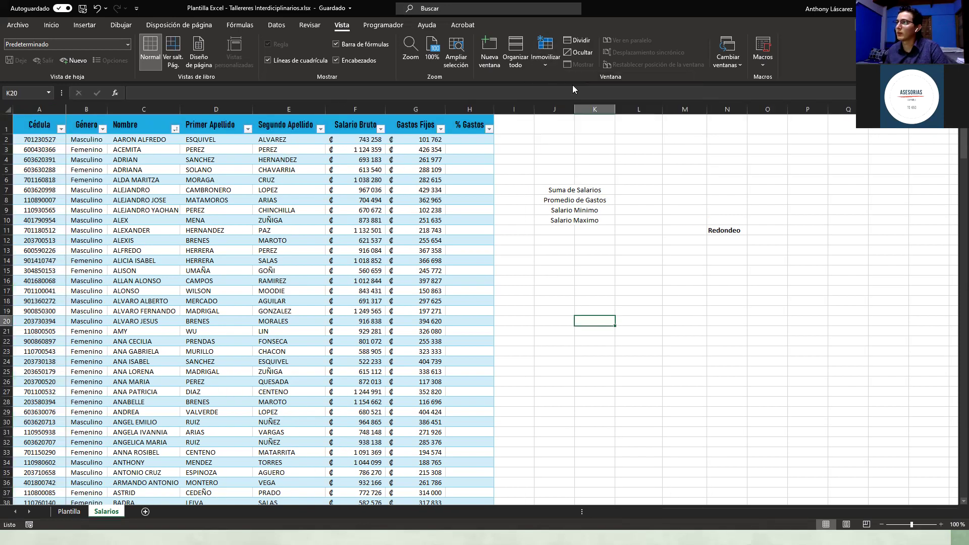
Step: Scroll and select the header row and Cédula column to confirm nothing is frozen
left_click(497, 269)
scroll(573, 361, "down", 6)
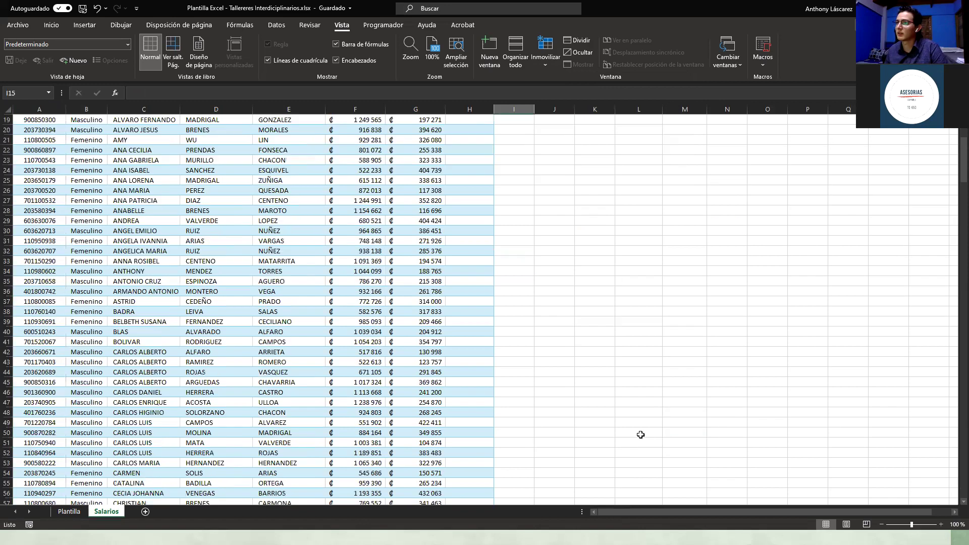
scroll(653, 513, "up", 6)
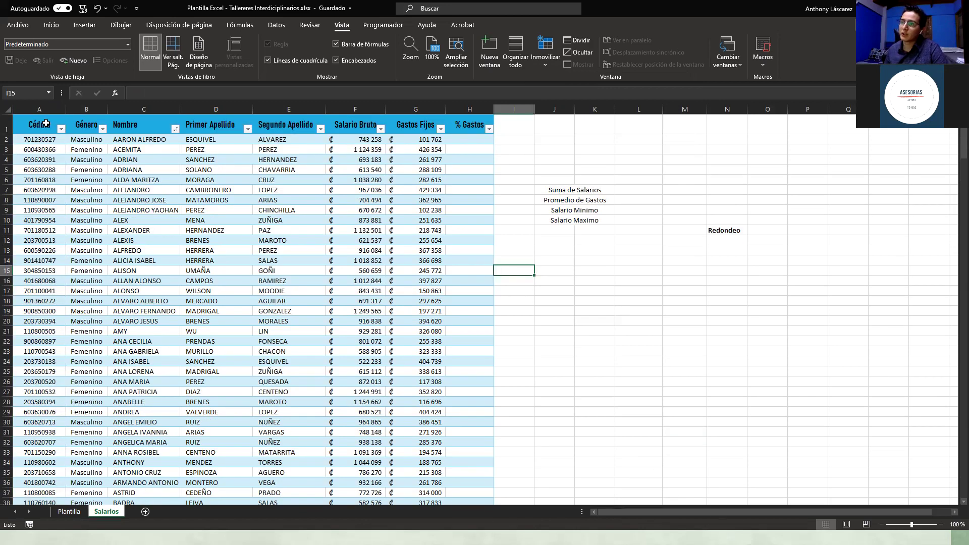
left_click(7, 121)
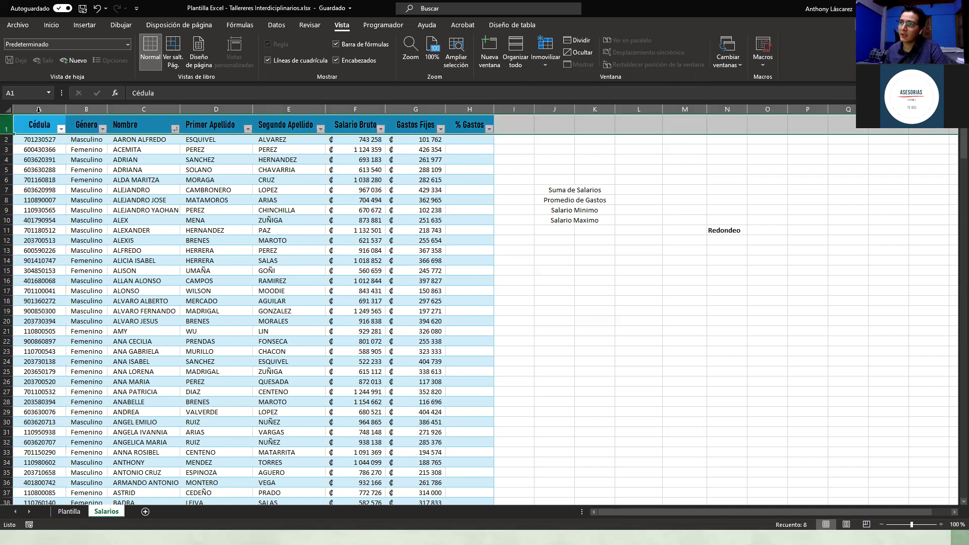
left_click(43, 105)
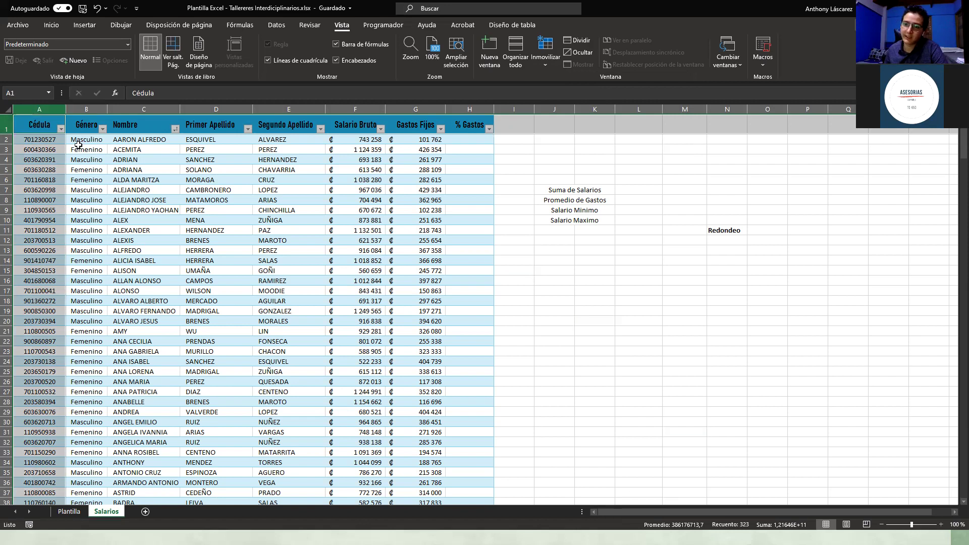
left_click(82, 139)
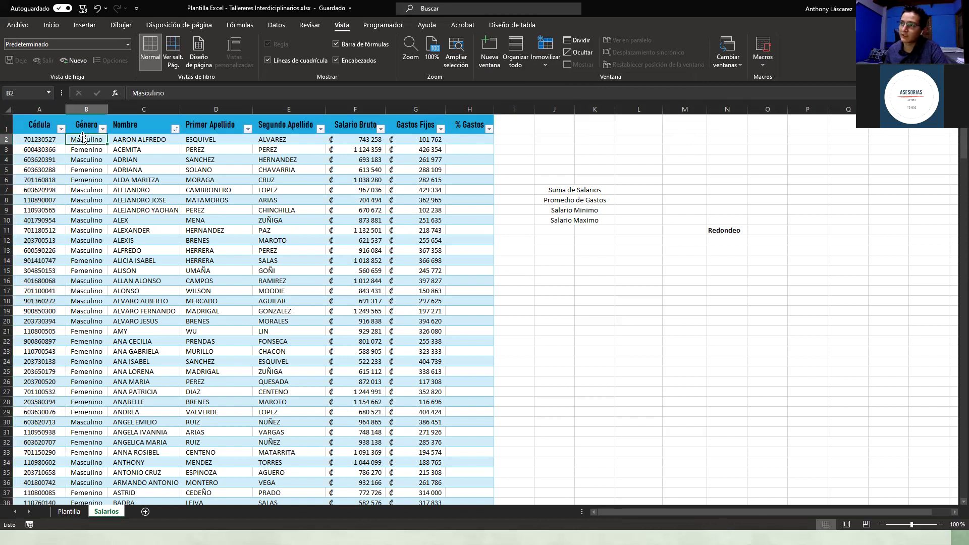
Step: Freeze the top row and scroll to verify the header stays in place
left_click(539, 65)
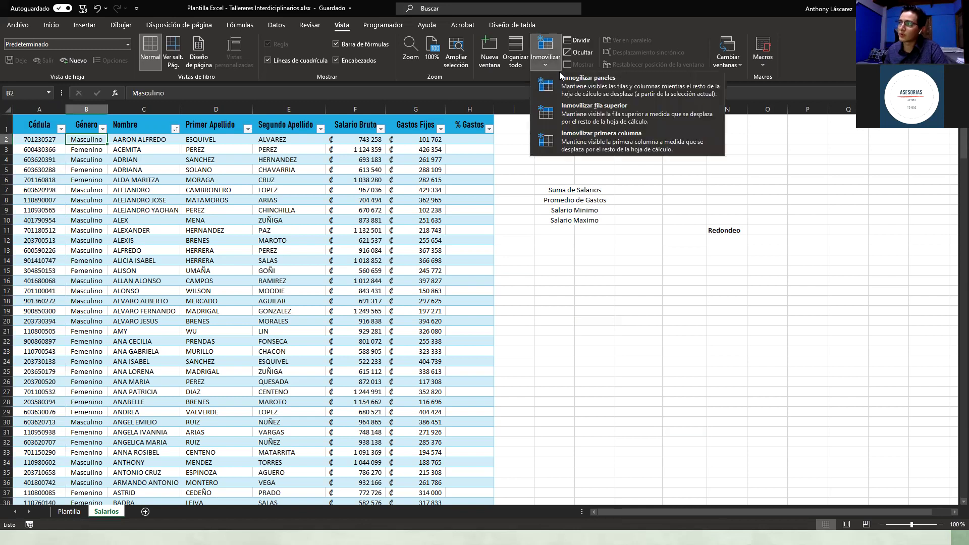
left_click(563, 112)
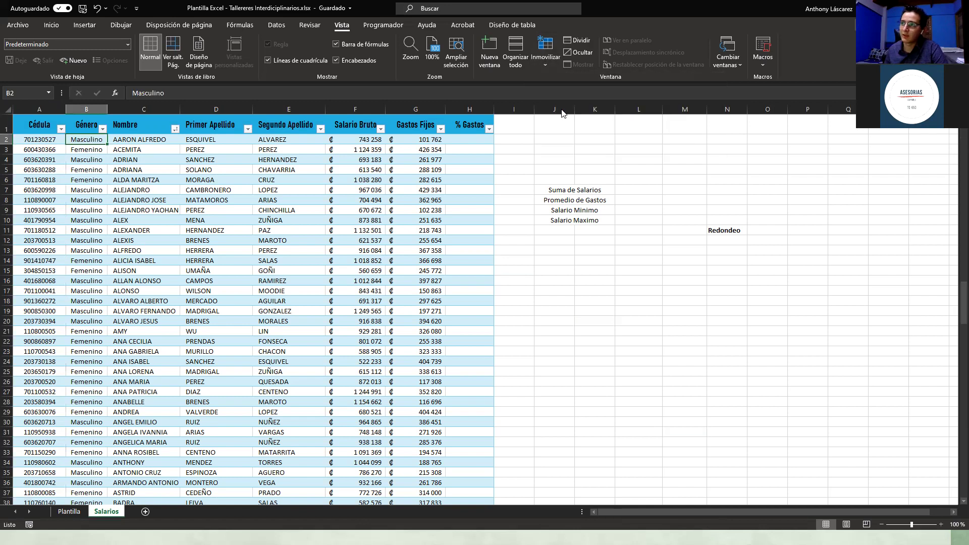
left_click(539, 243)
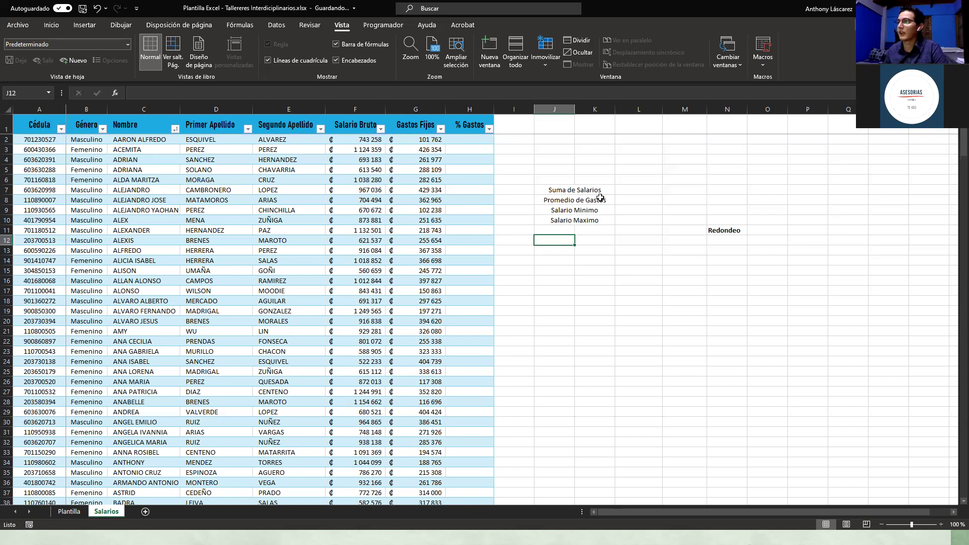
left_click(590, 267)
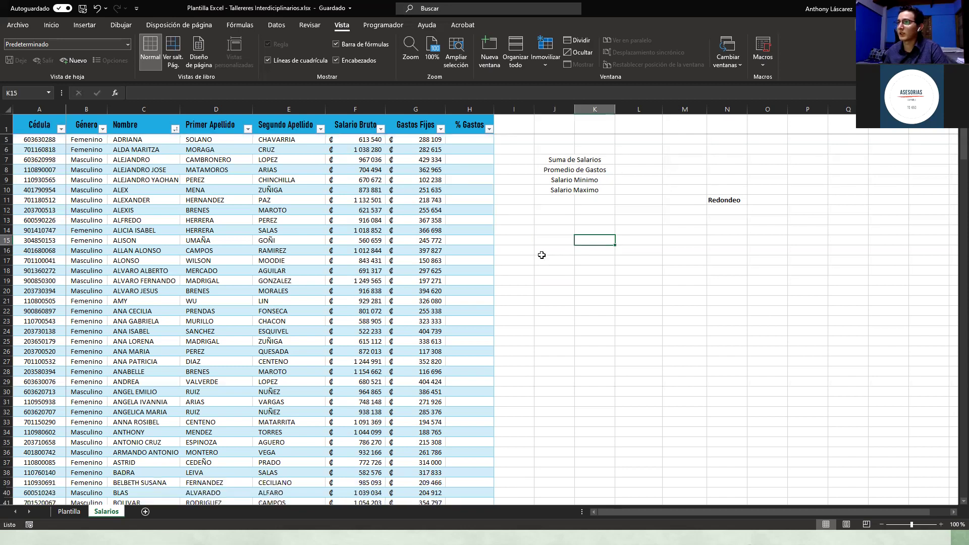
scroll(547, 275, "down", 7)
scroll(655, 512, "down", 3)
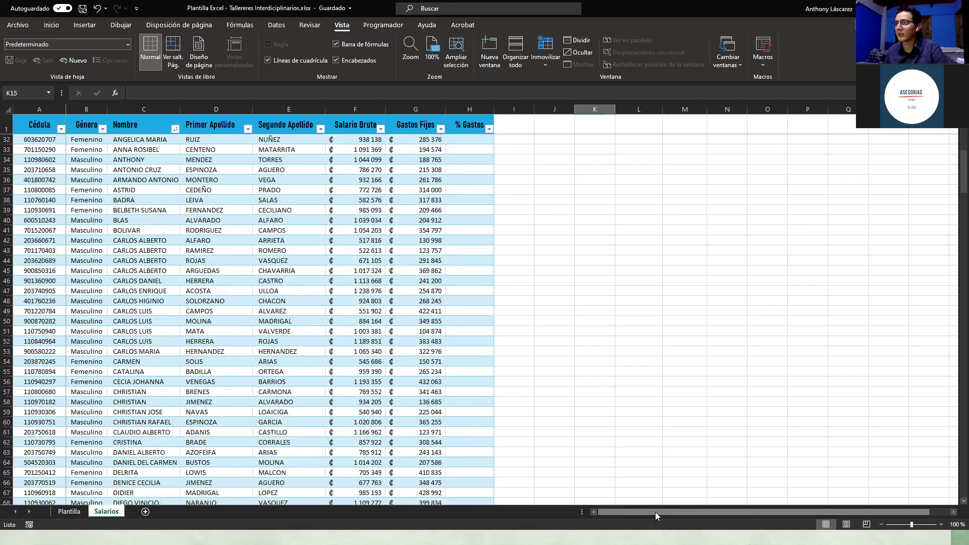
left_click_drag(706, 511, 747, 516)
left_click_drag(654, 517, 591, 512)
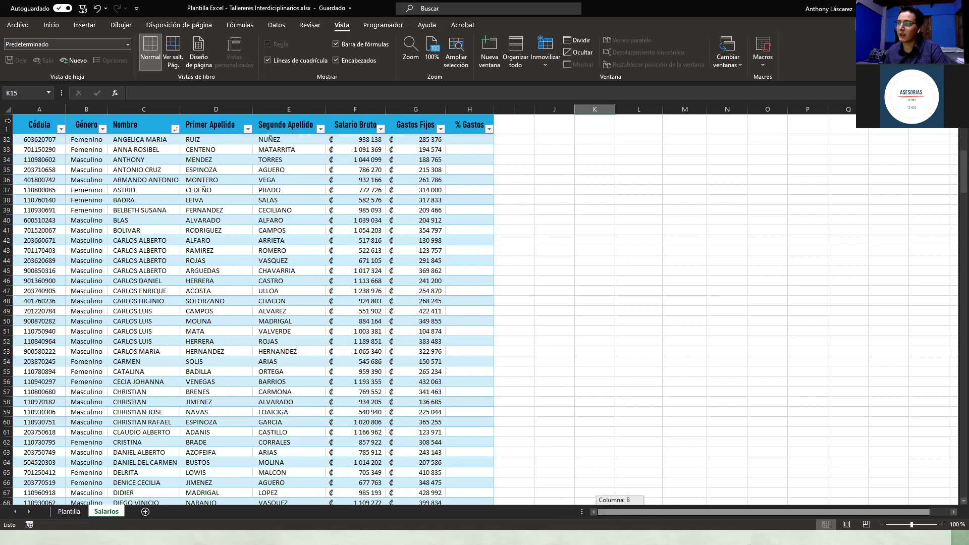
Step: Select the header row and Cédula column, then pick C2 as the next freeze corner
left_click(7, 127)
scroll(7, 127, "up", 1)
left_click(37, 107)
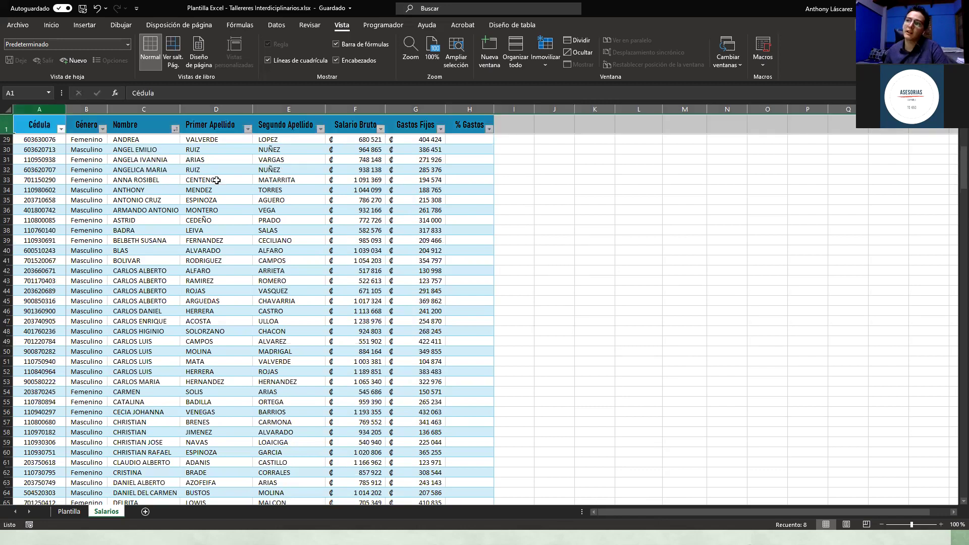
left_click(289, 179)
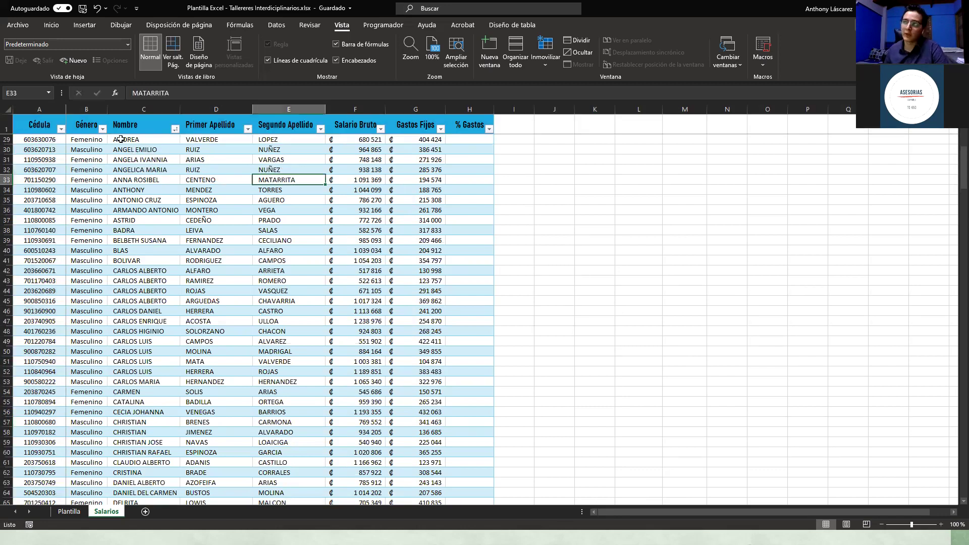
scroll(137, 169, "up", 1)
left_click(137, 169)
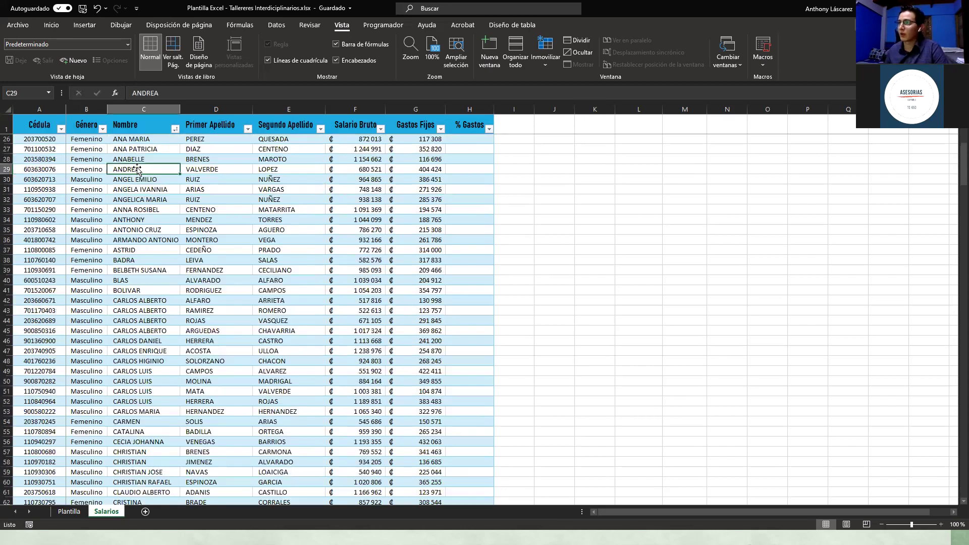
scroll(134, 164, "up", 6)
scroll(130, 160, "up", 2)
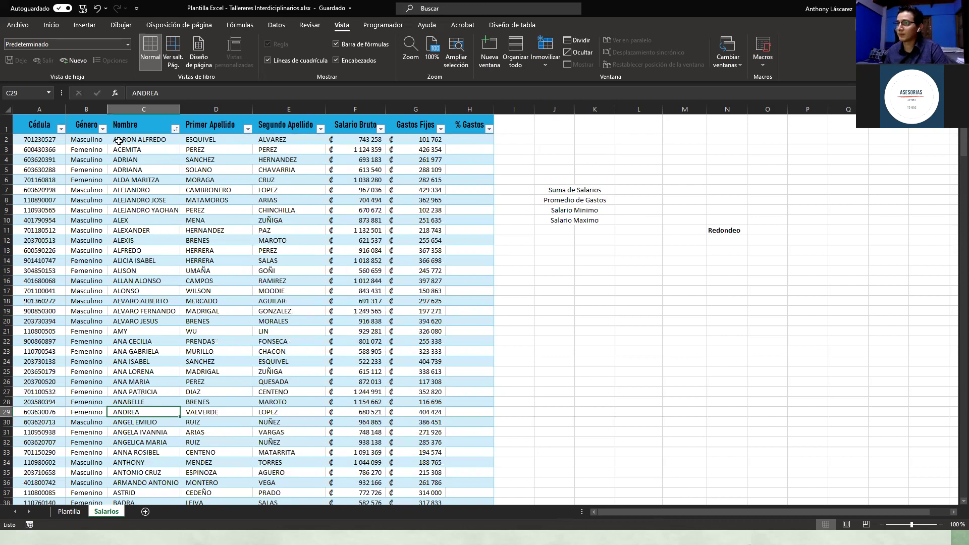
left_click(116, 143)
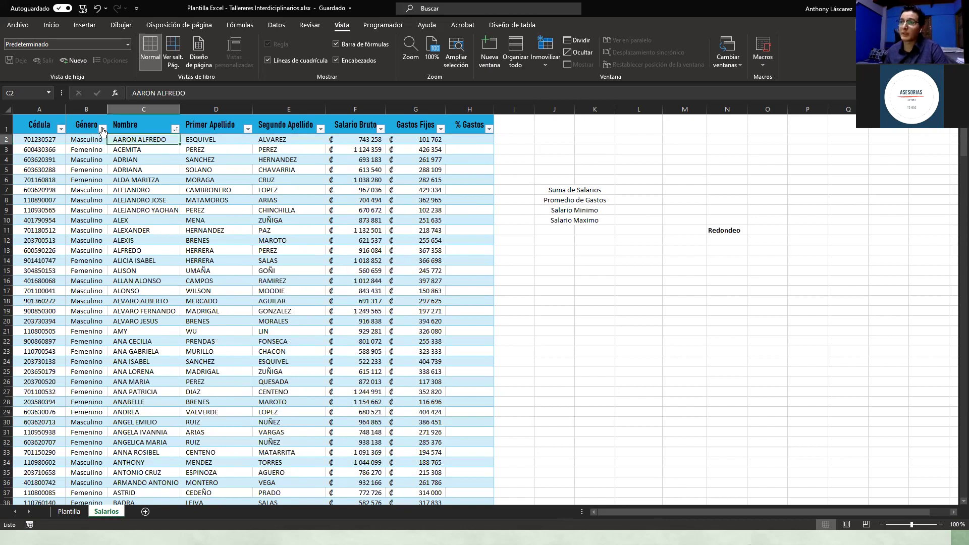
Step: Freeze the header row and first two columns, then scroll sideways to test
left_click(549, 61)
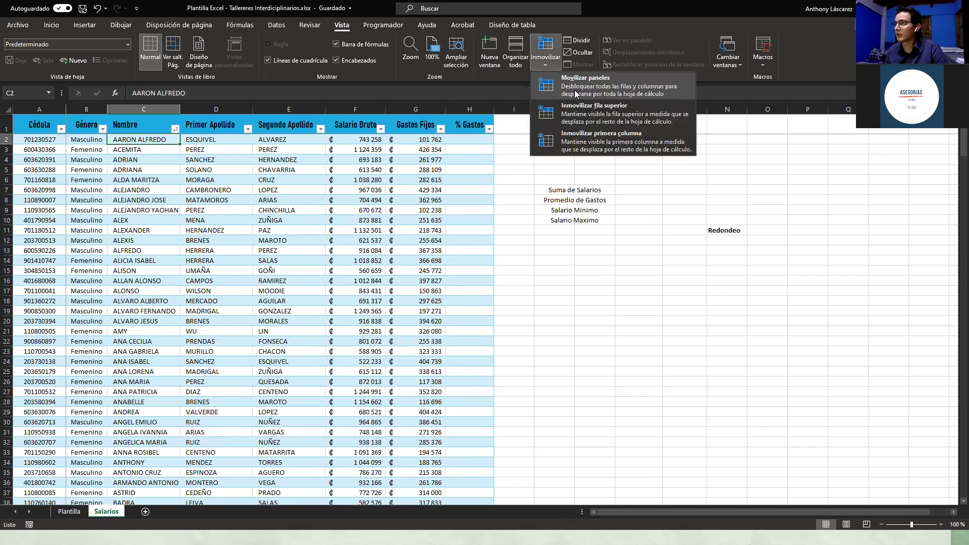
left_click(137, 139)
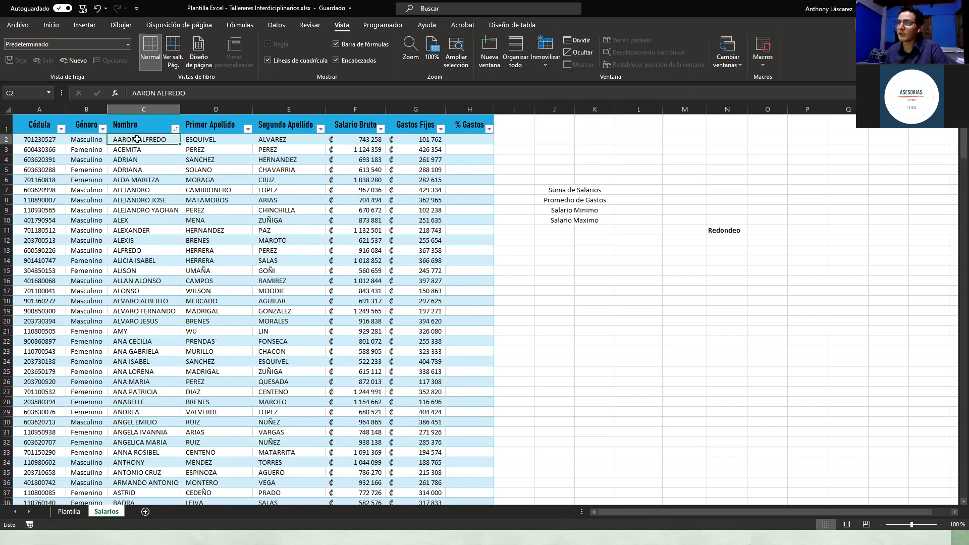
left_click(540, 62)
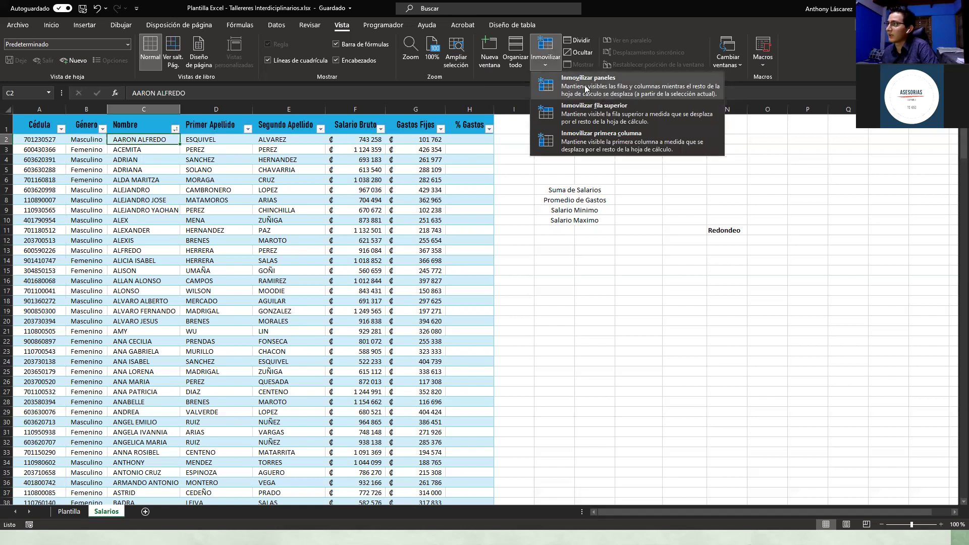
left_click(613, 262)
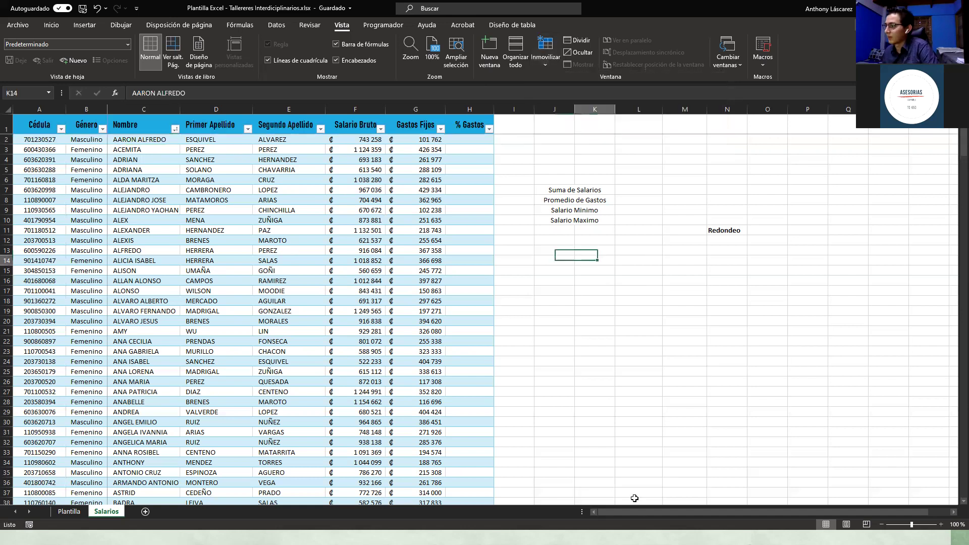
mouse_move(636, 512)
left_mouse_down()
mouse_move(742, 522)
mouse_move(625, 516)
left_mouse_up()
left_click_drag(555, 502, 542, 500)
left_click(680, 494)
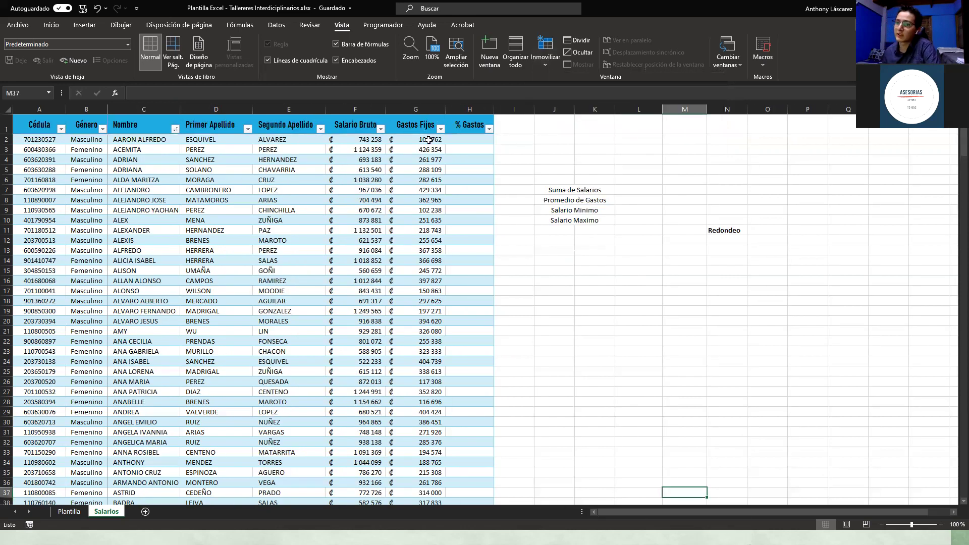
Step: Remove the existing freeze and refreeze the panes at cell E9
left_click(288, 211)
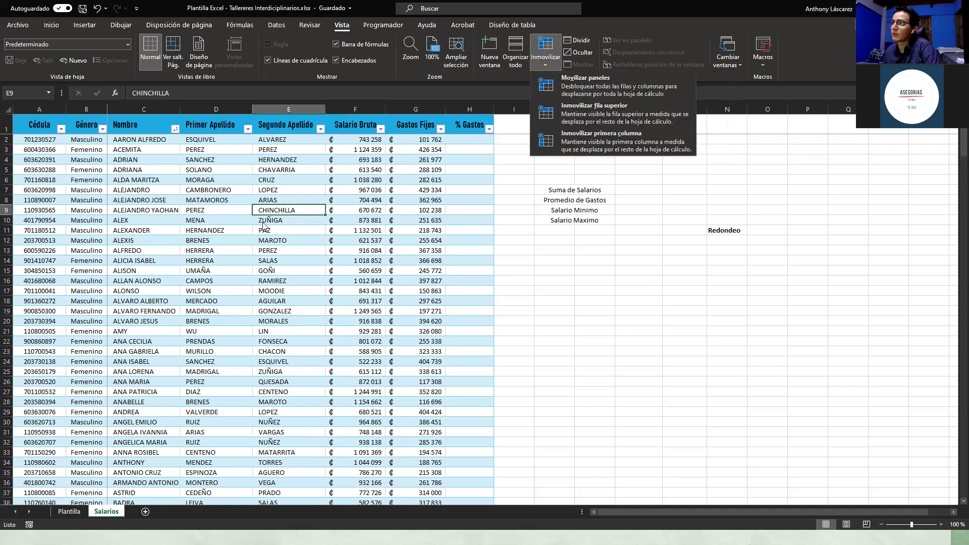
left_click(7, 201)
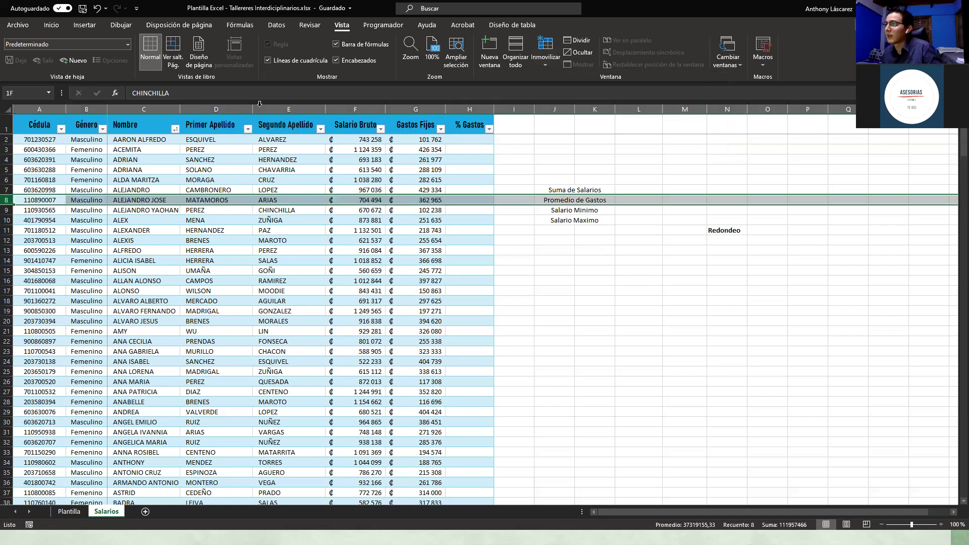
left_click(226, 107)
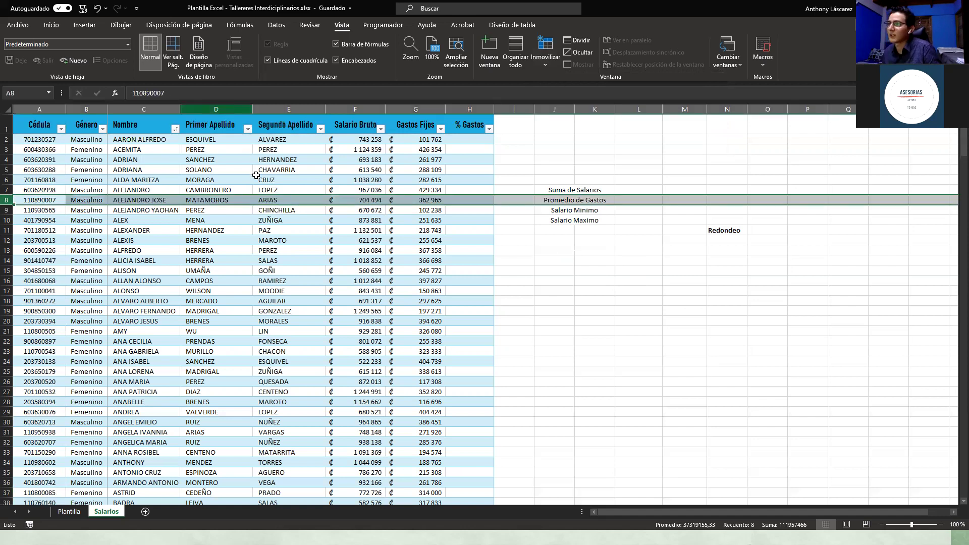
left_click(260, 211)
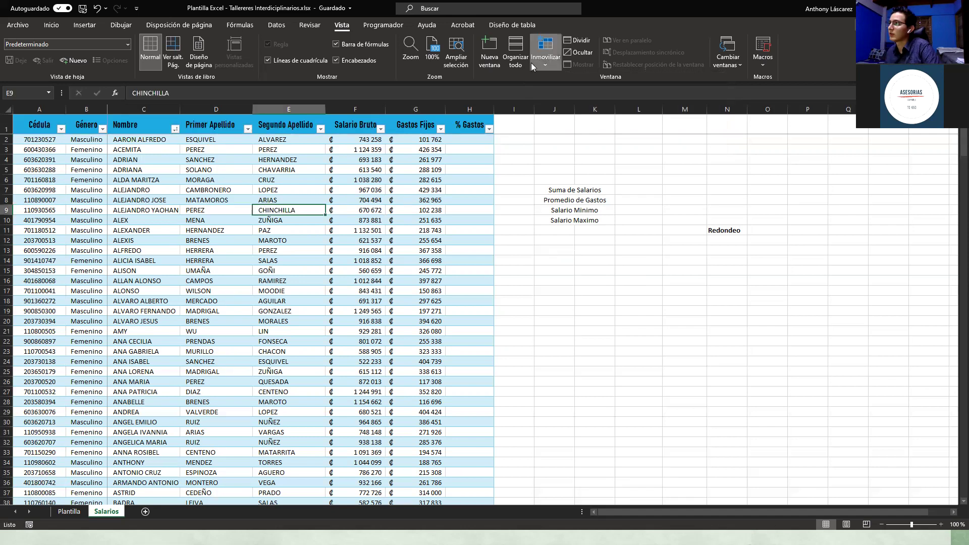
left_click(591, 89)
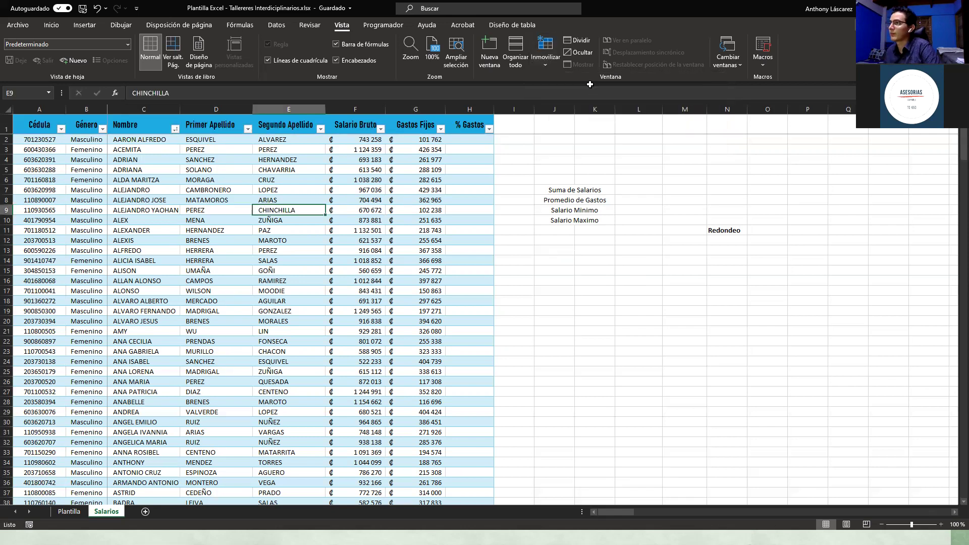
left_click(561, 86)
left_click(554, 301)
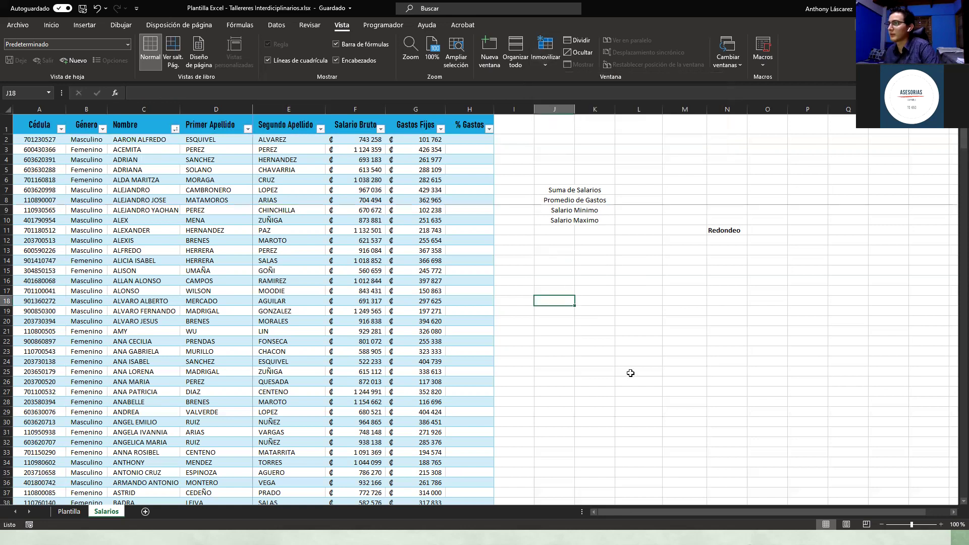
Step: Scroll around the sheet to test the E9 freeze
scroll(650, 399, "down", 2)
scroll(649, 424, "down", 2)
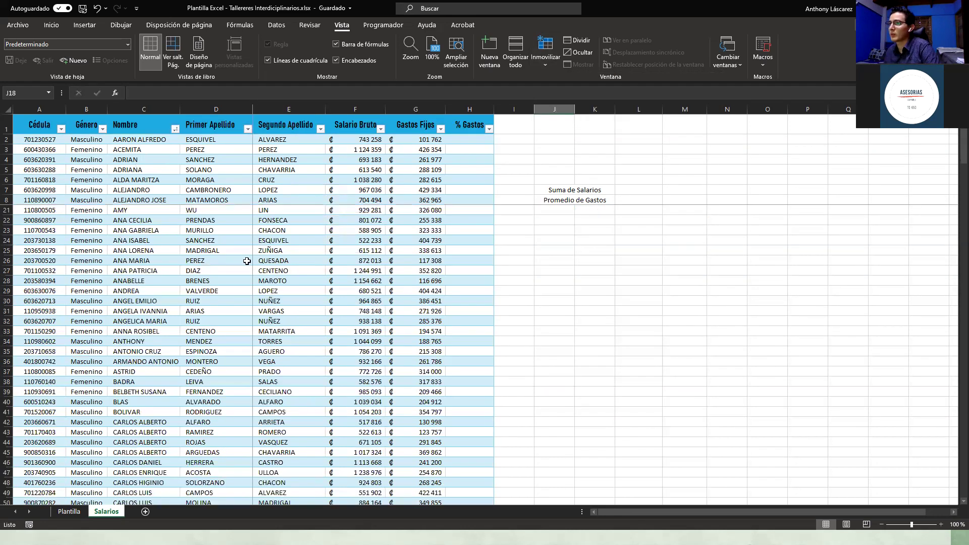
scroll(704, 510, "up", 1)
left_click_drag(721, 514, 620, 505)
left_click_drag(102, 150, 438, 251)
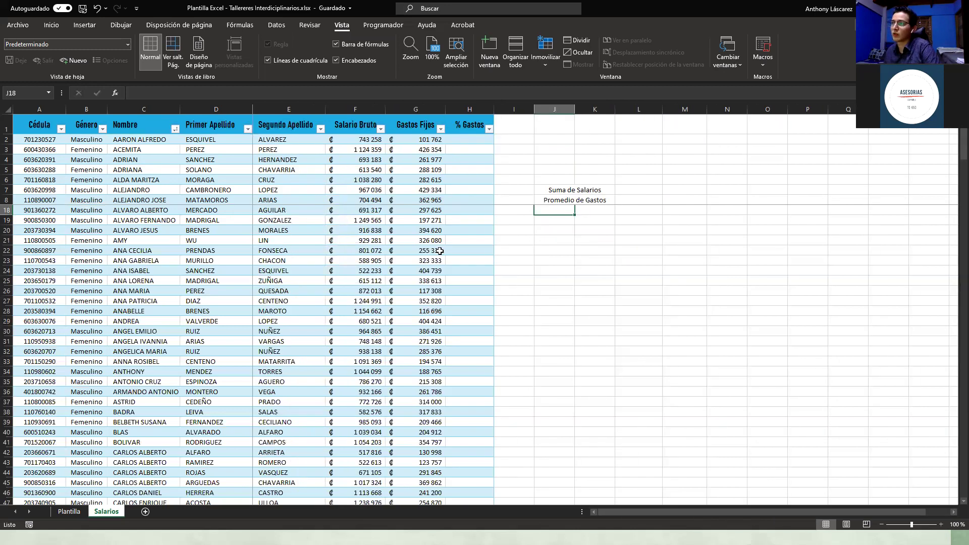
left_click(537, 308)
Step: Move the freeze point to B2, unfreezing and refreezing the panes there
left_click(84, 140)
left_click(545, 51)
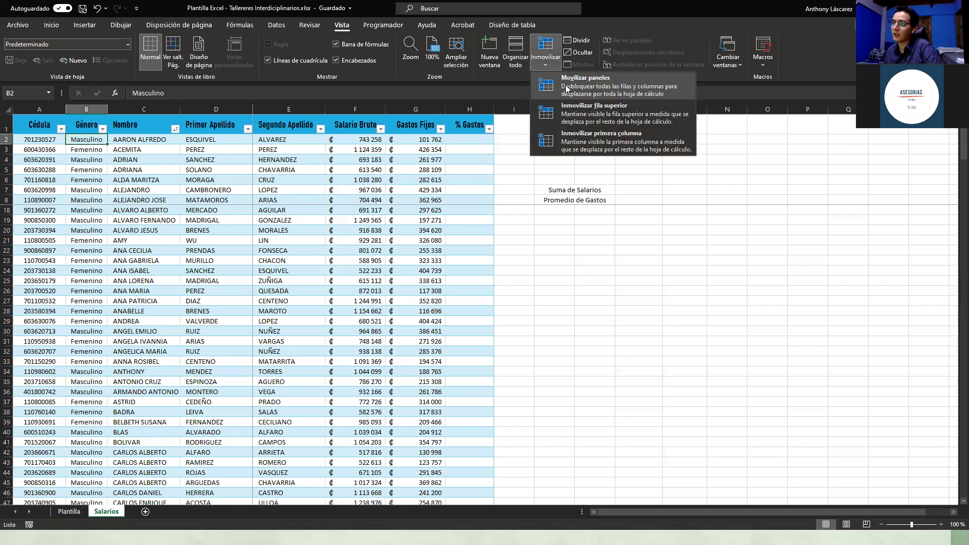
left_click(555, 63)
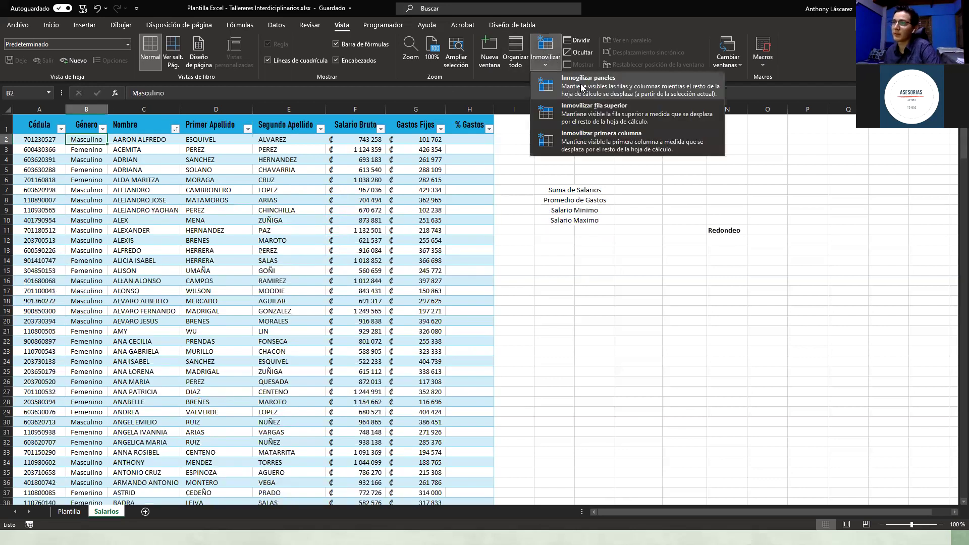
left_click(580, 149)
left_click(551, 301)
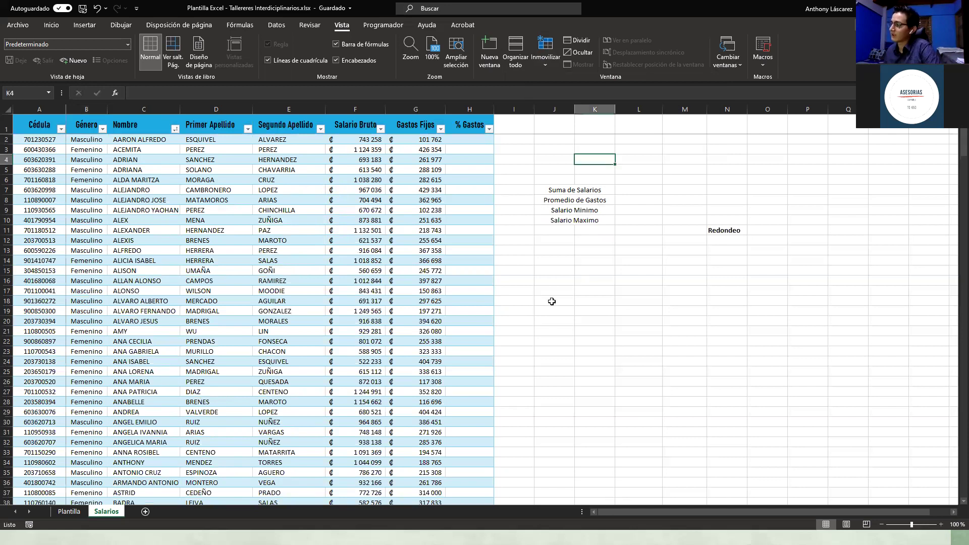
left_click(659, 403)
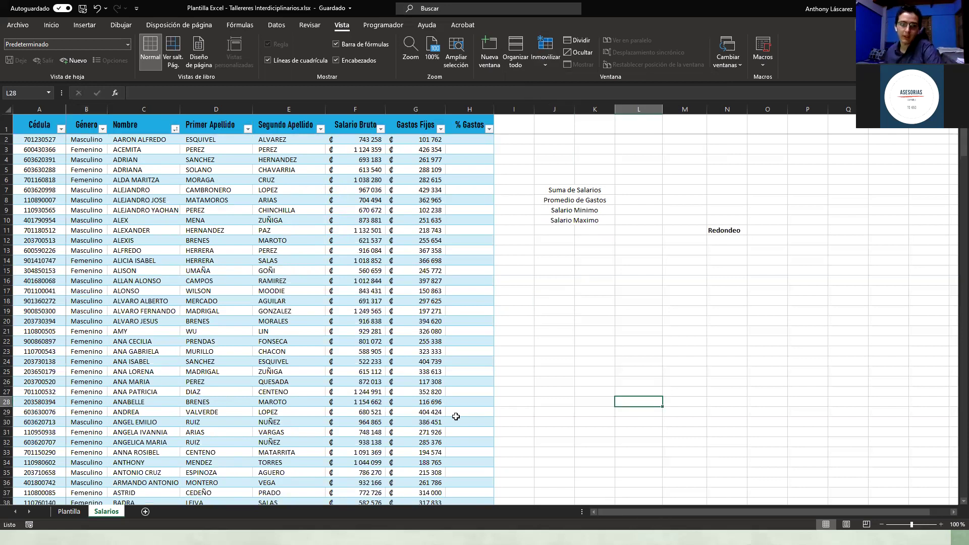
left_click(469, 482)
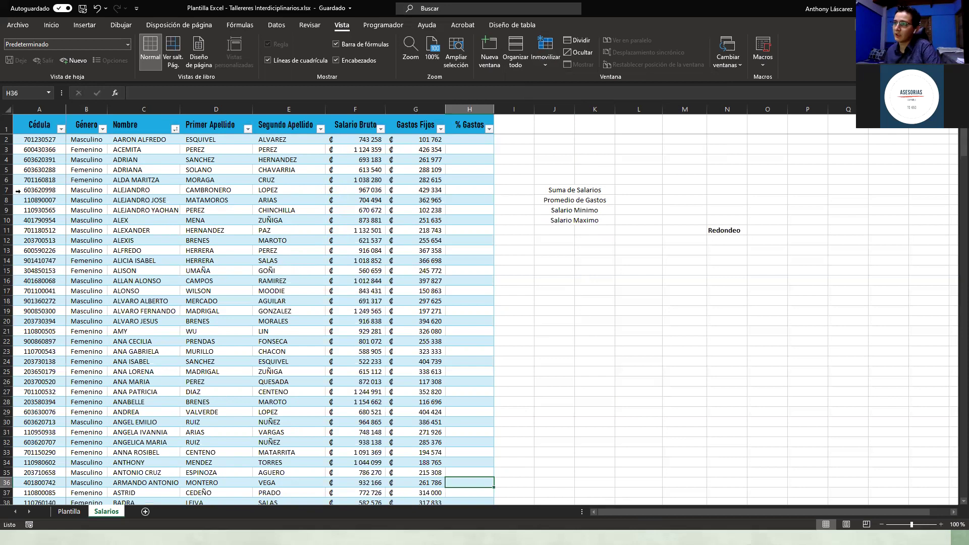
left_click(5, 203)
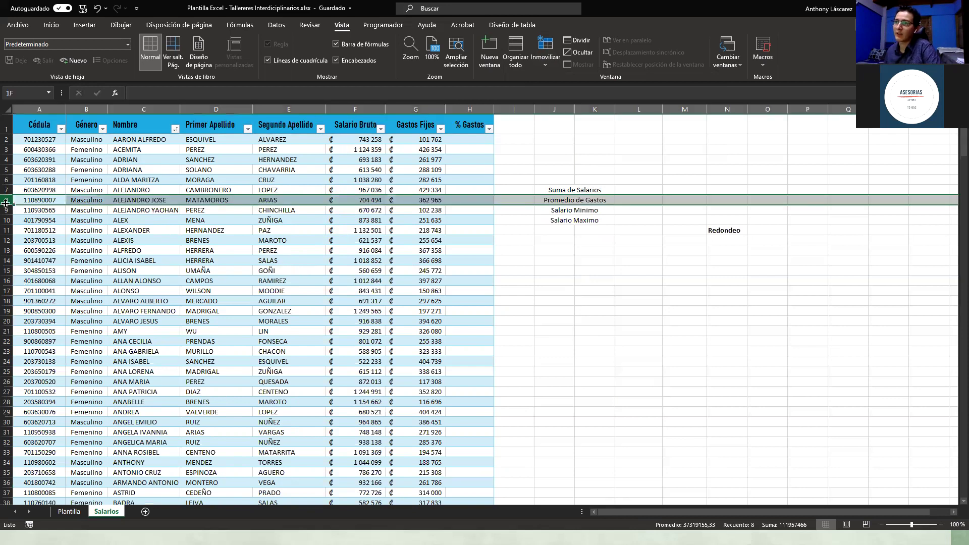
right_click(6, 204)
key("Escape")
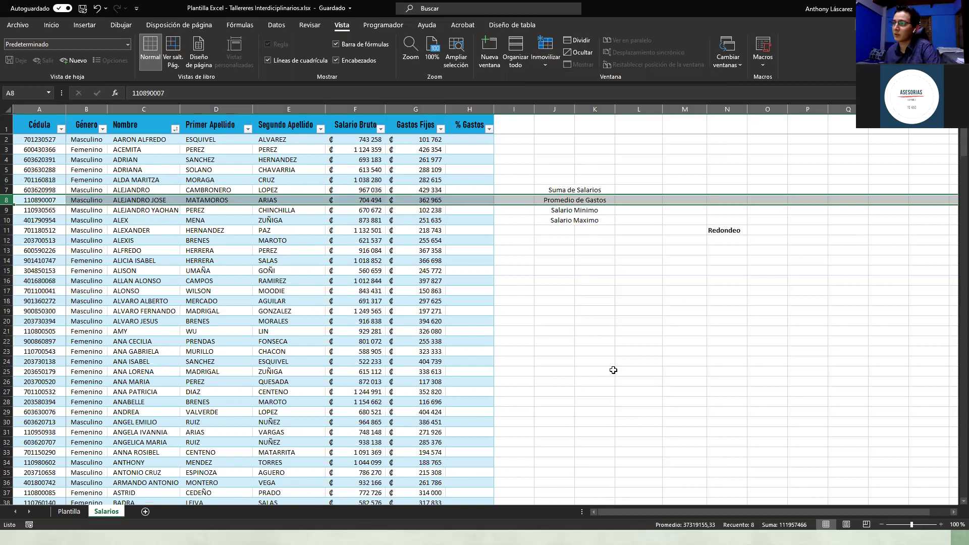
scroll(606, 372, "down", 1)
scroll(544, 385, "down", 6)
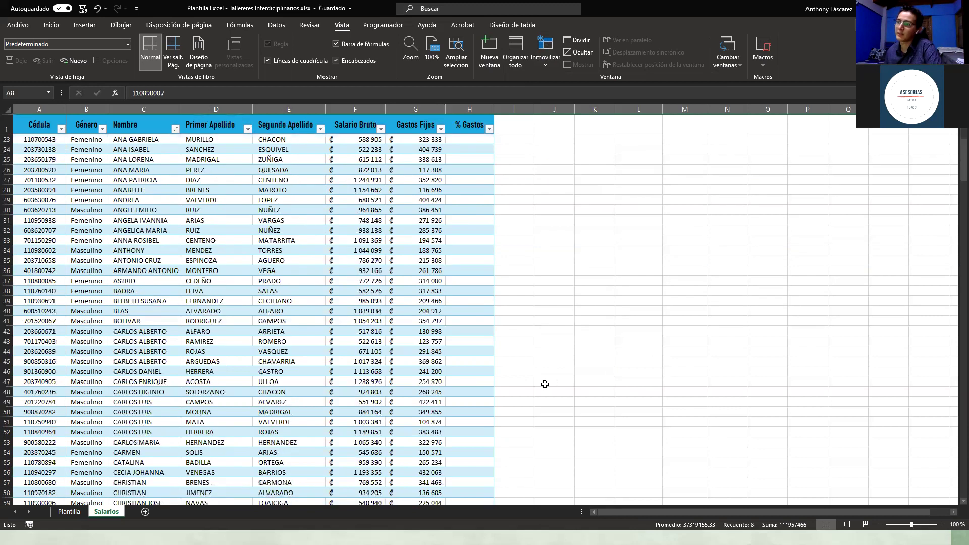
scroll(544, 382, "down", 7)
scroll(544, 380, "up", 9)
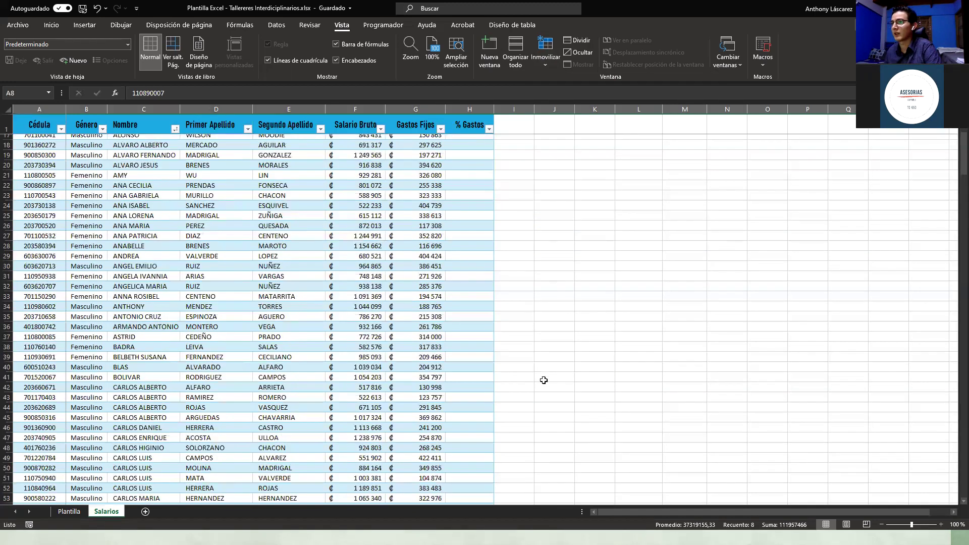
scroll(544, 380, "up", 5)
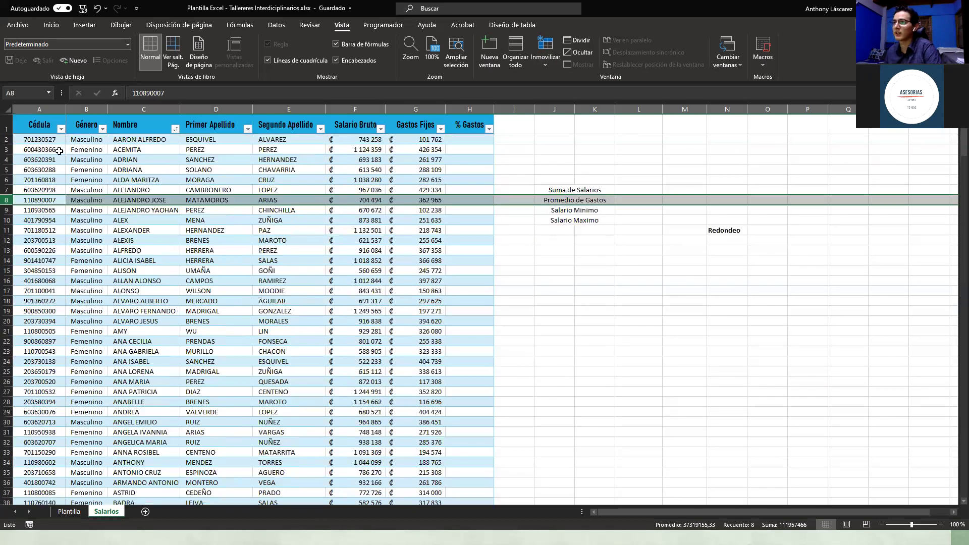
left_click(7, 170)
Step: Insert a blank row 5 in Tabla1 above the ADRIANA record, then go to cell A5
right_click(7, 172)
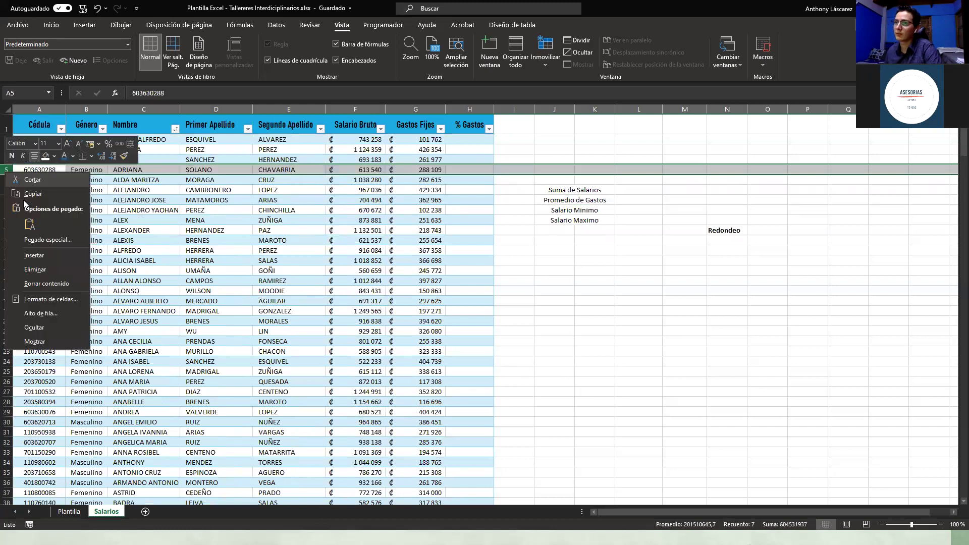
left_click(37, 256)
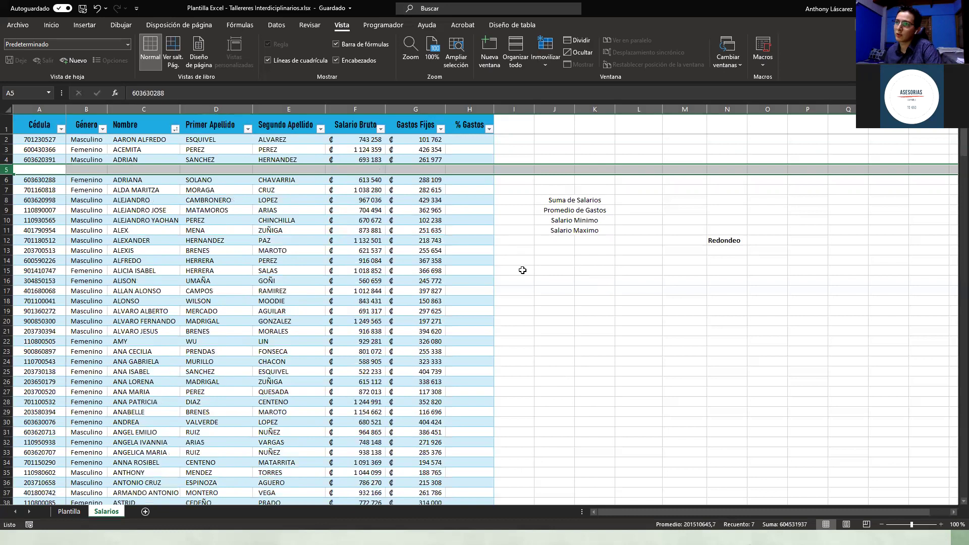
left_click(595, 291)
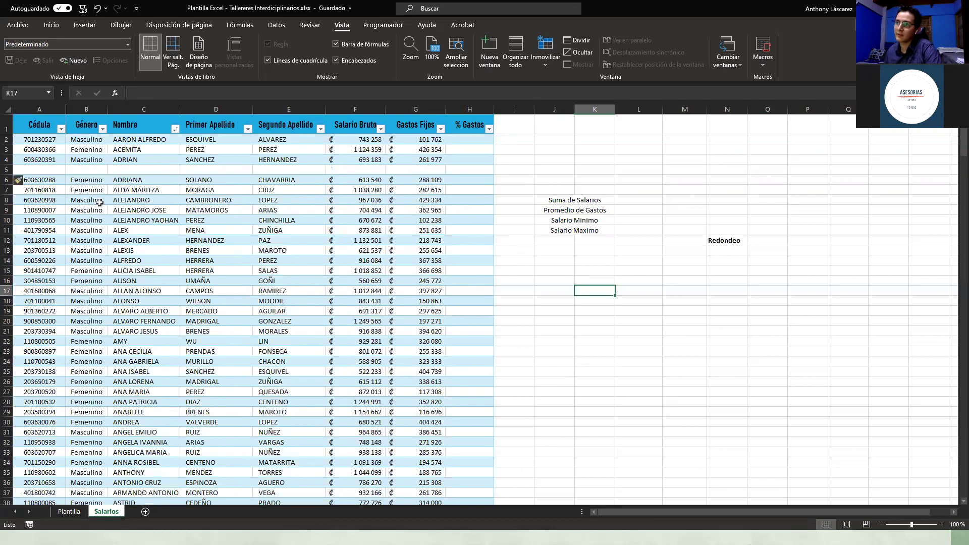
left_click(8, 170)
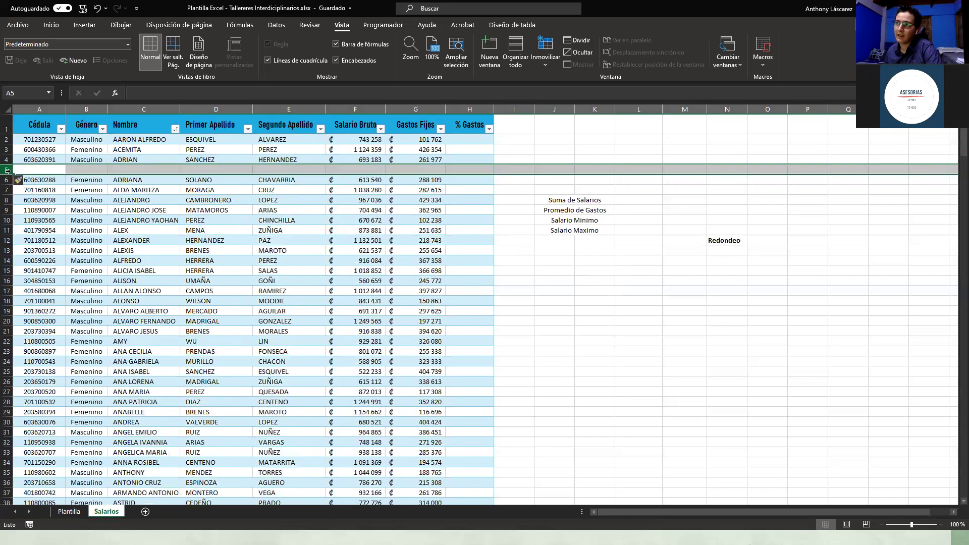
left_click(144, 110)
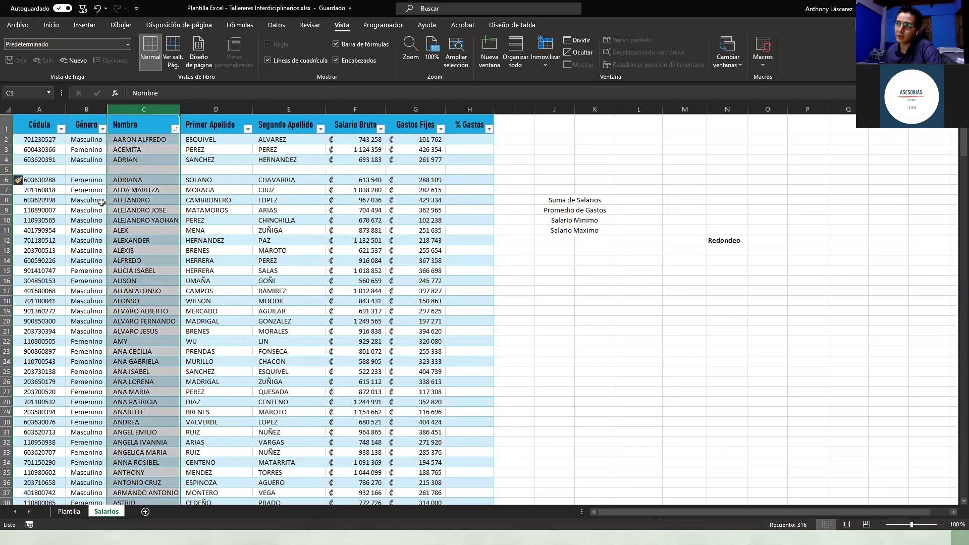
left_click(7, 170)
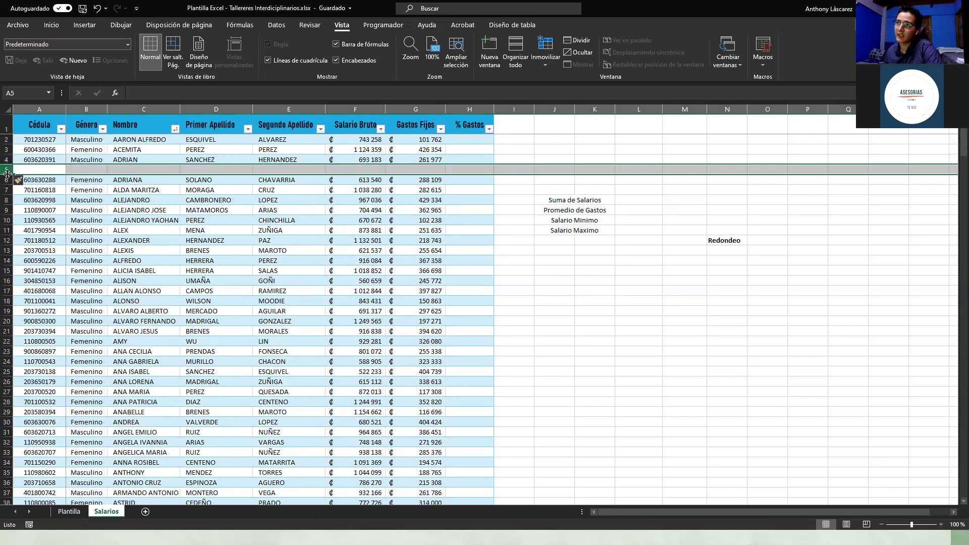
left_click(7, 220)
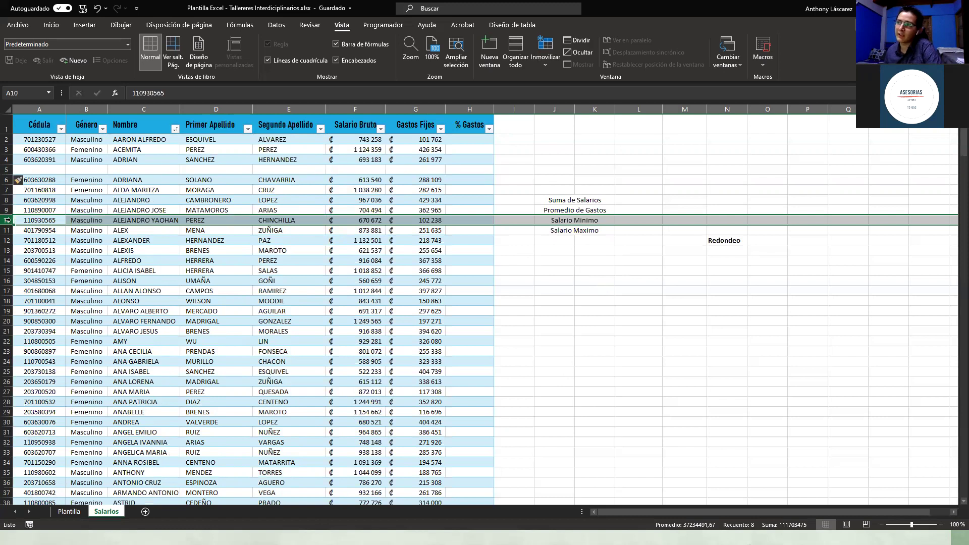
left_click(37, 170)
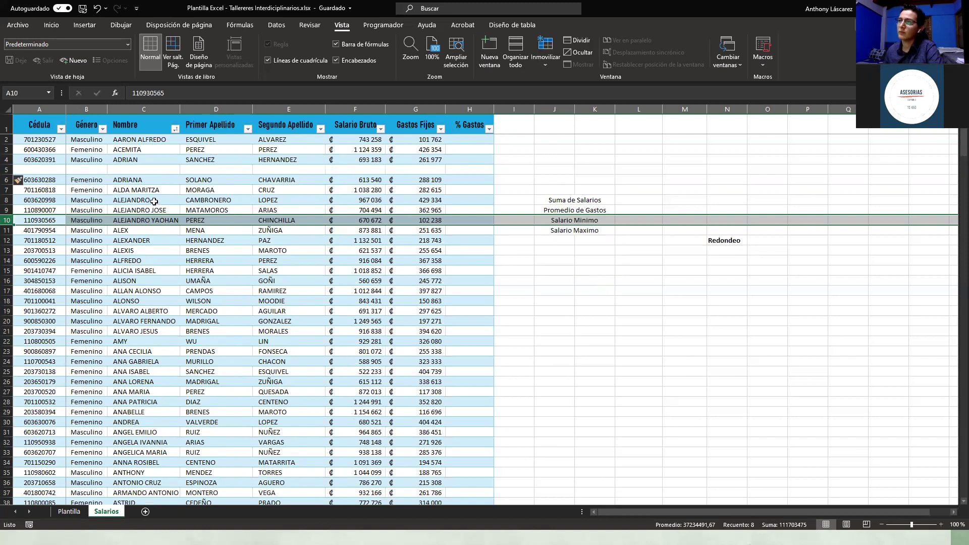
left_click(157, 108)
right_click(157, 109)
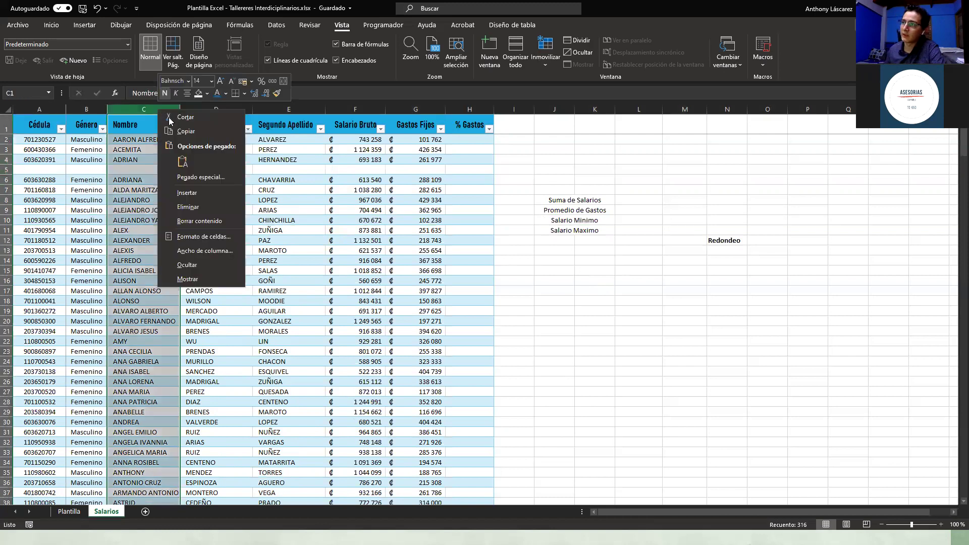
left_click(200, 192)
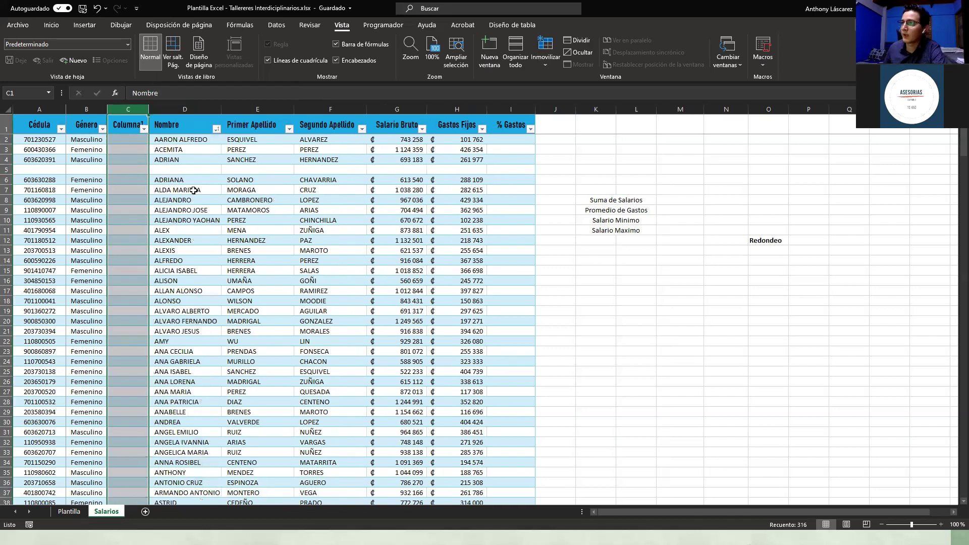
left_click(152, 178)
left_click(133, 161)
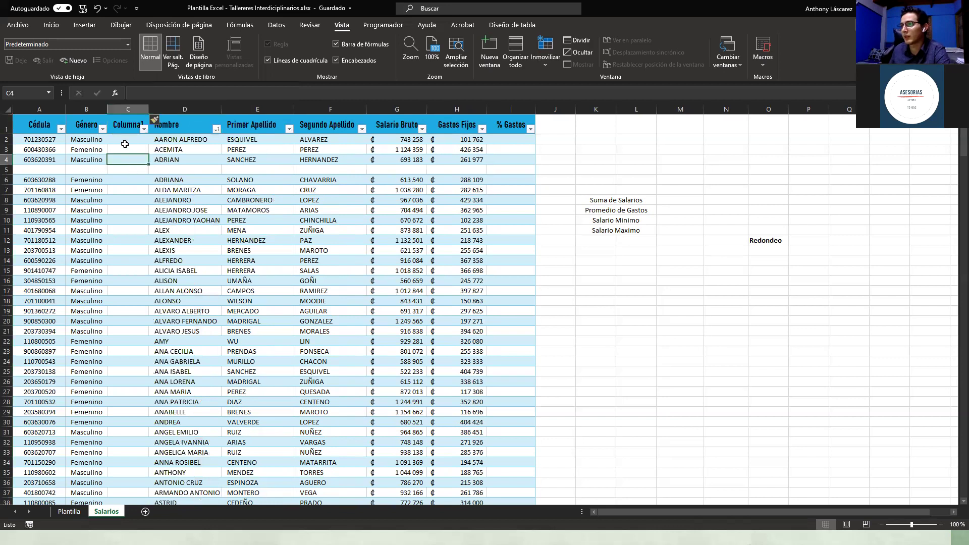
left_click(124, 107)
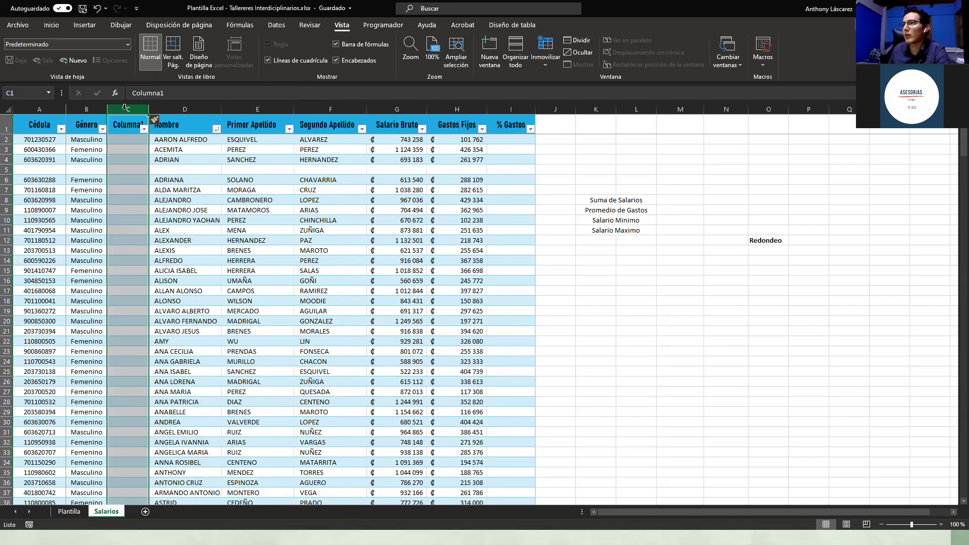
right_click(126, 113)
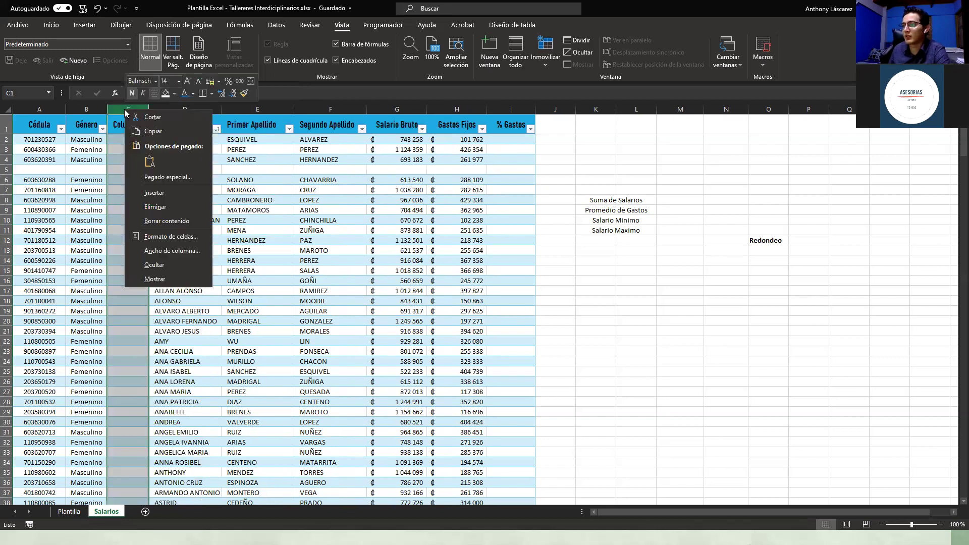
left_click(165, 207)
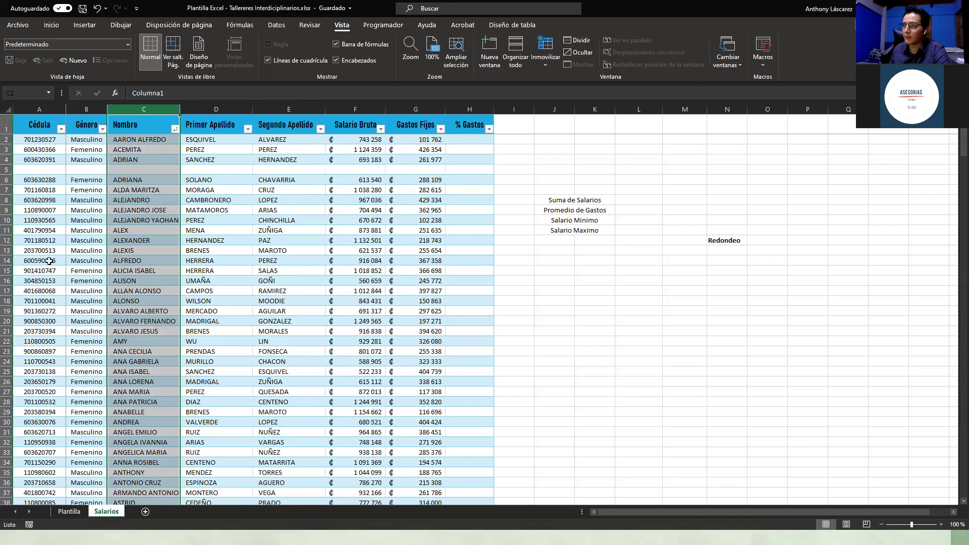
Step: Enter the new employee's ID number and gender Masculino in row 5
left_click(46, 175)
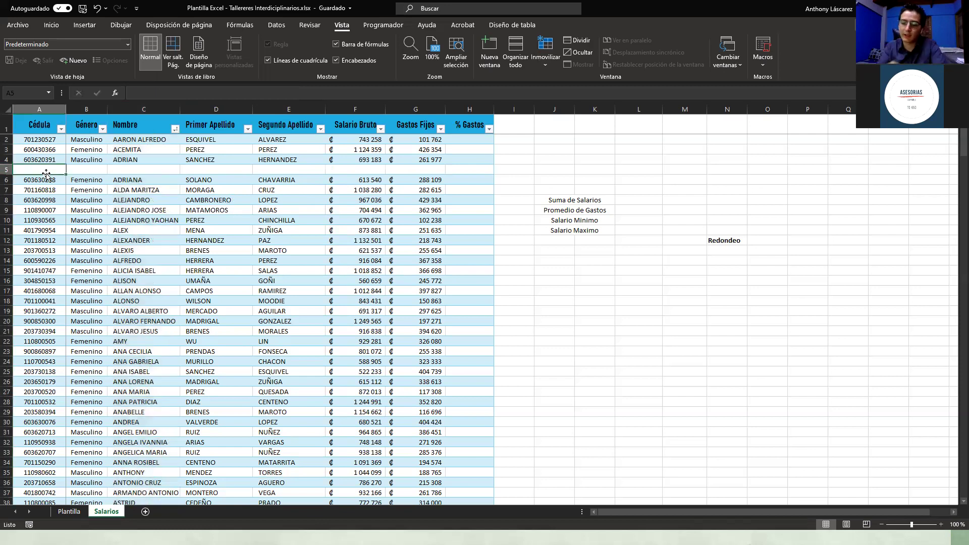
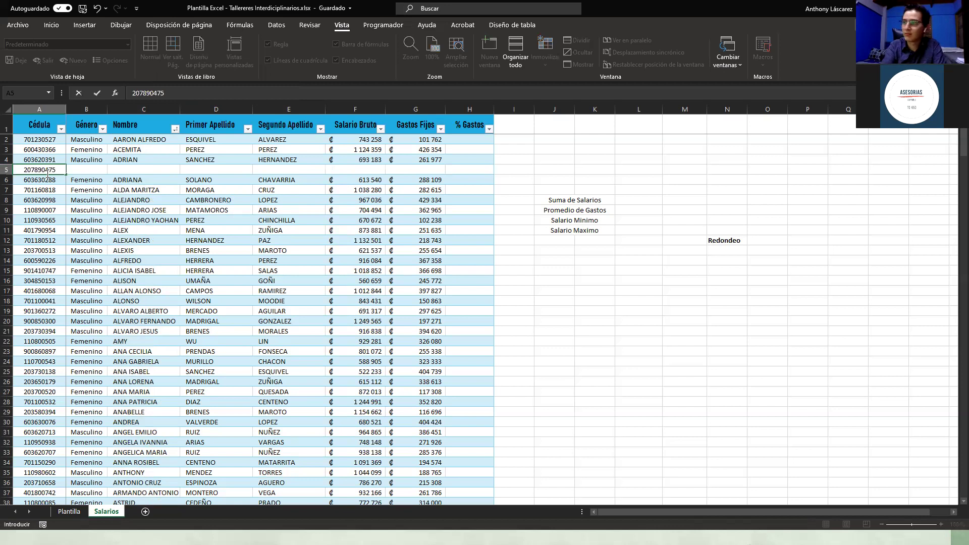
key("ctrl+Return")
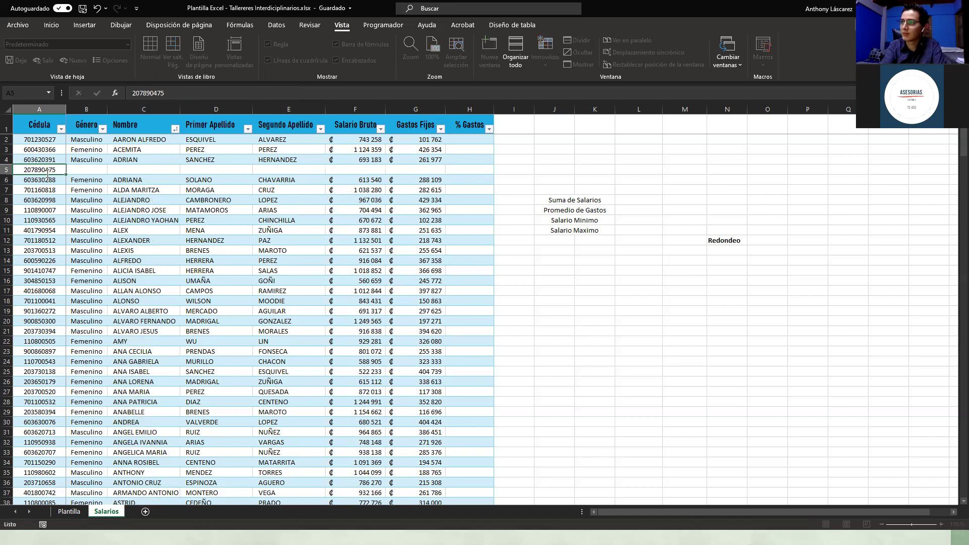
key("Tab")
type("mas")
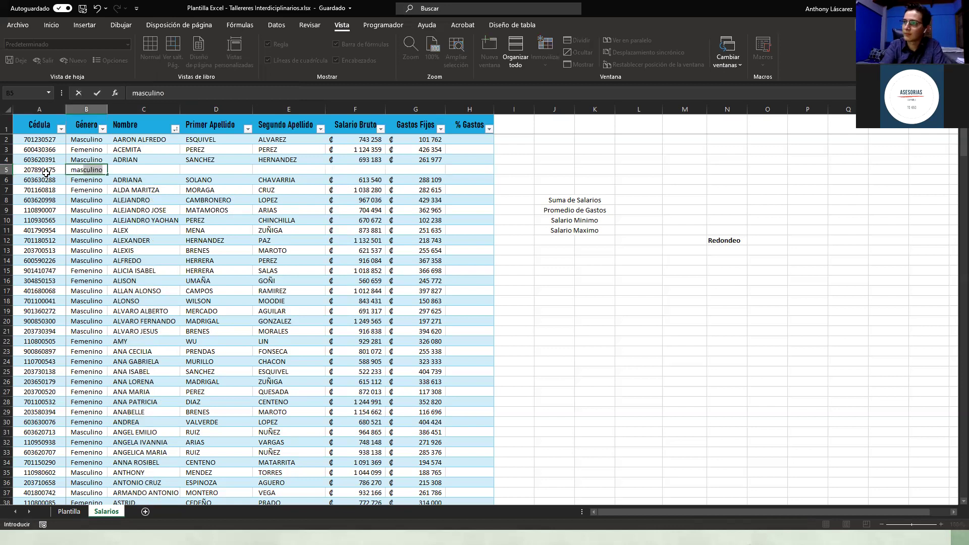
key("Tab")
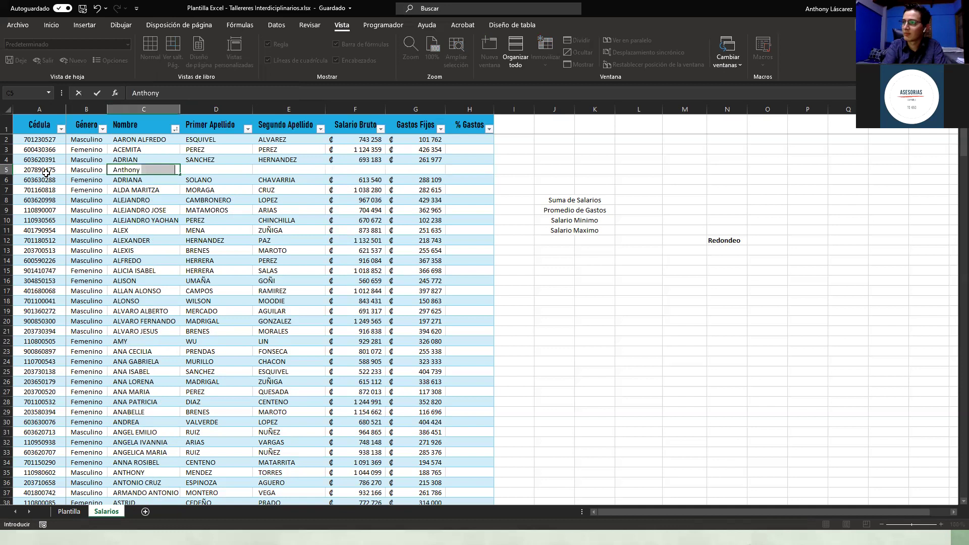
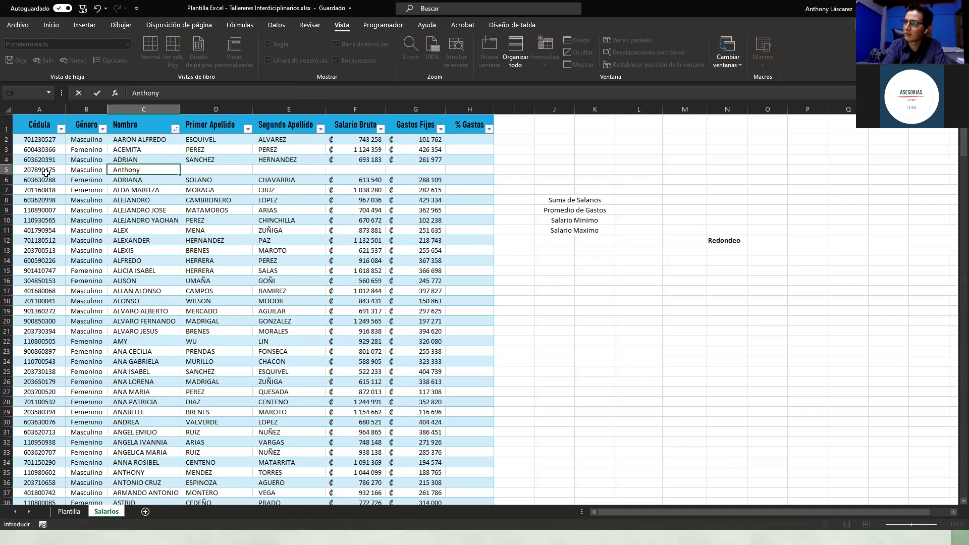
Step: Fill in the employee's first name and two surnames, salary 1 500 000 and fixed expenses 3 500 000
key("Tab")
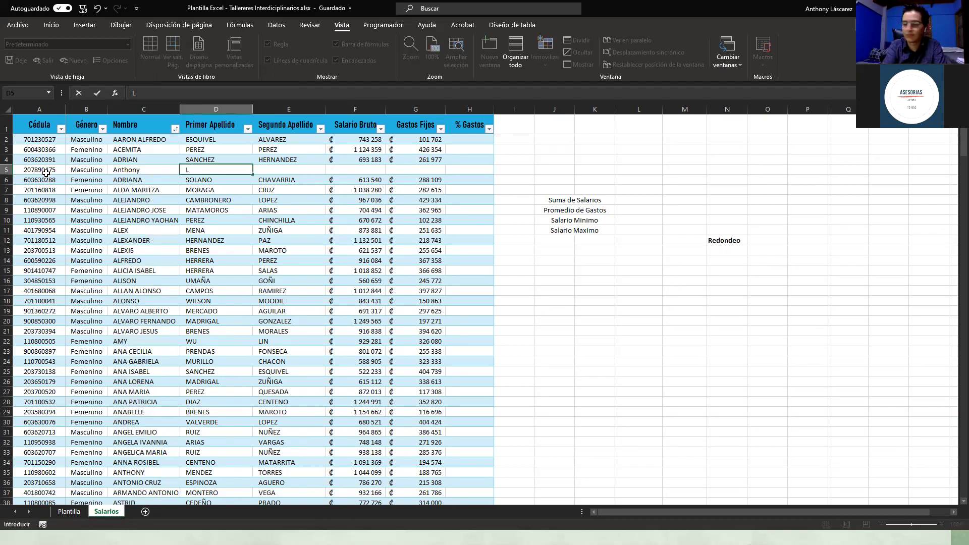
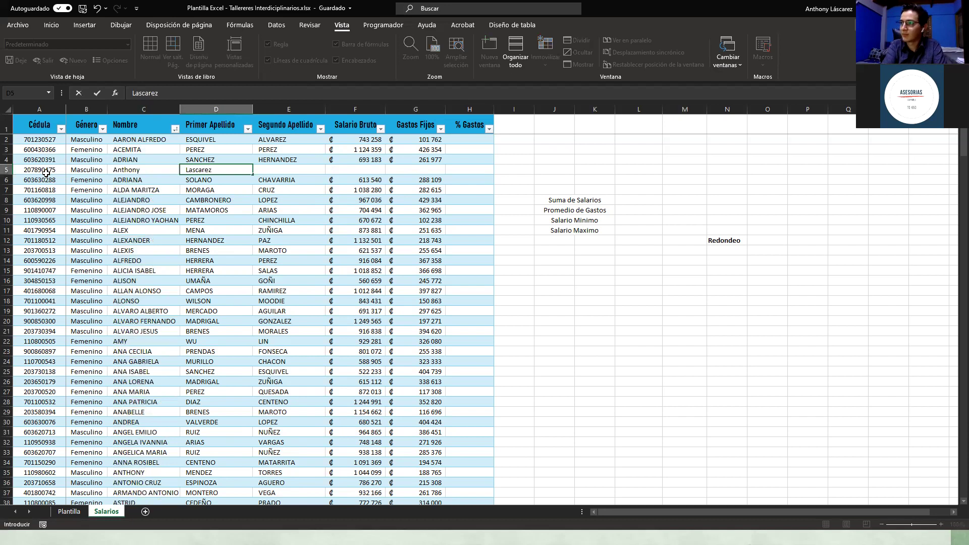
key("Tab")
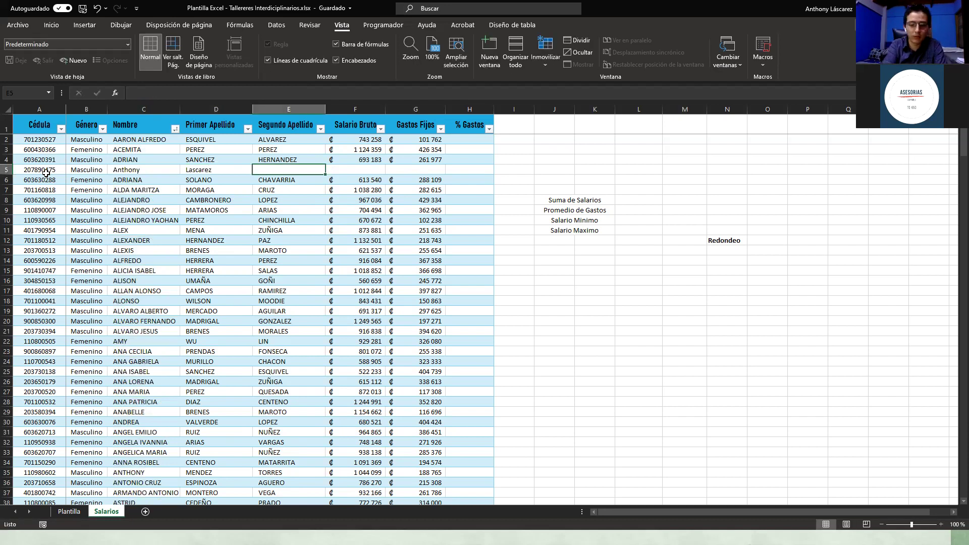
key("Tab")
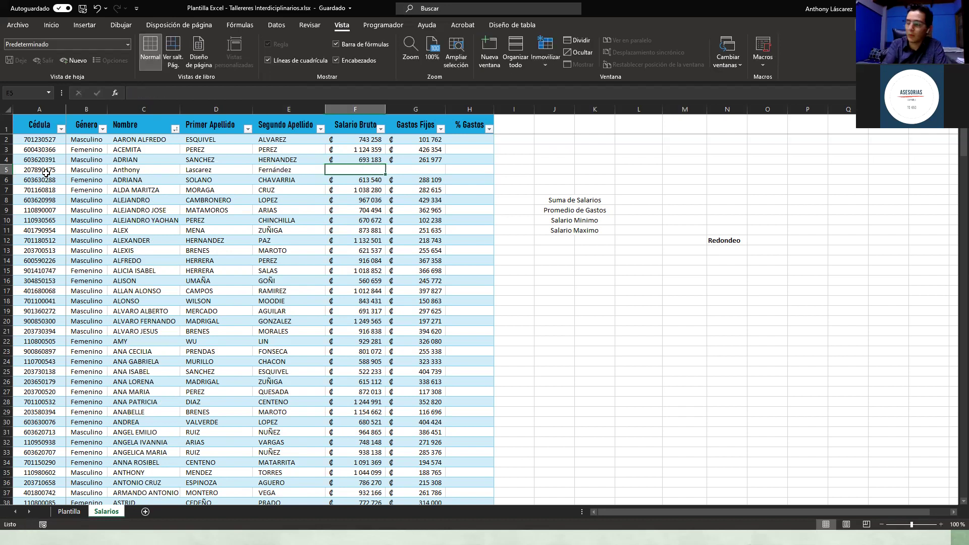
type("1500000")
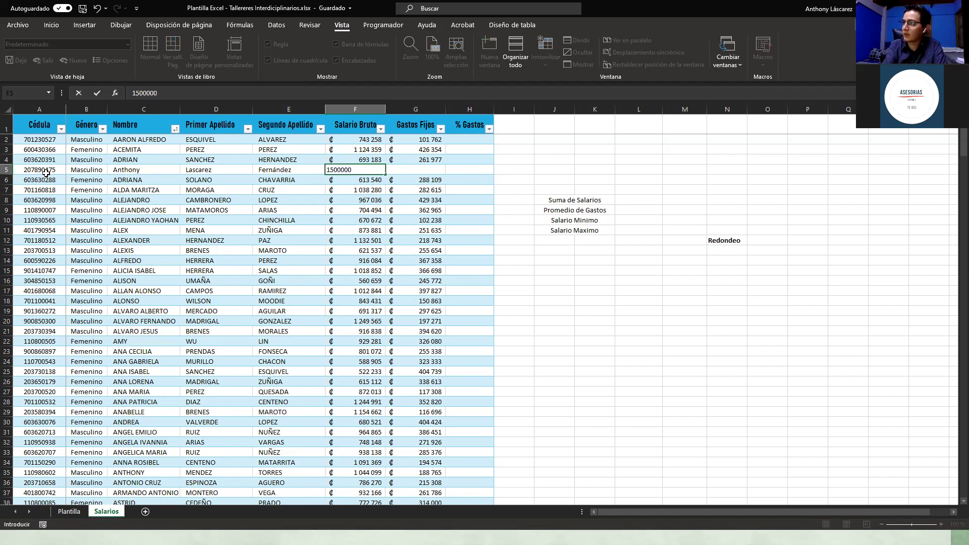
key("Tab")
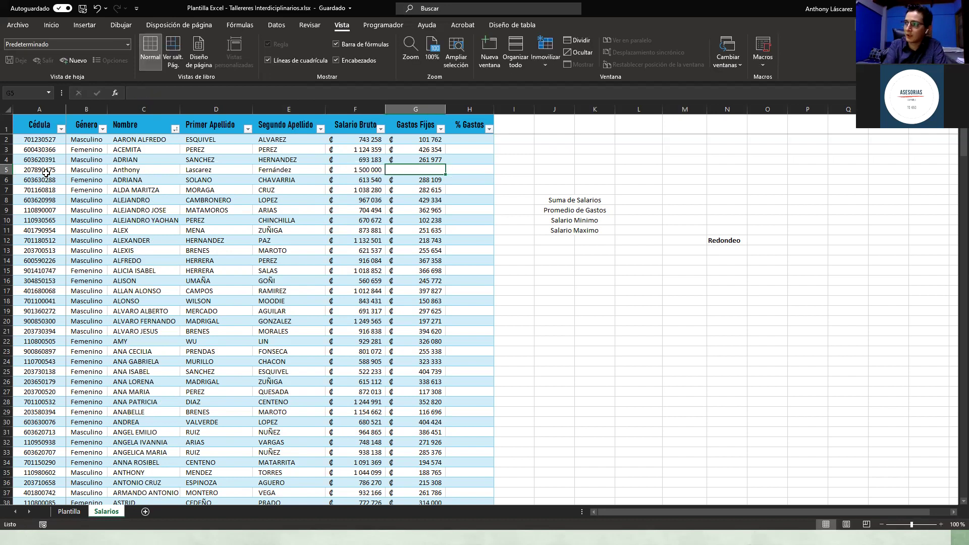
type("3 ")
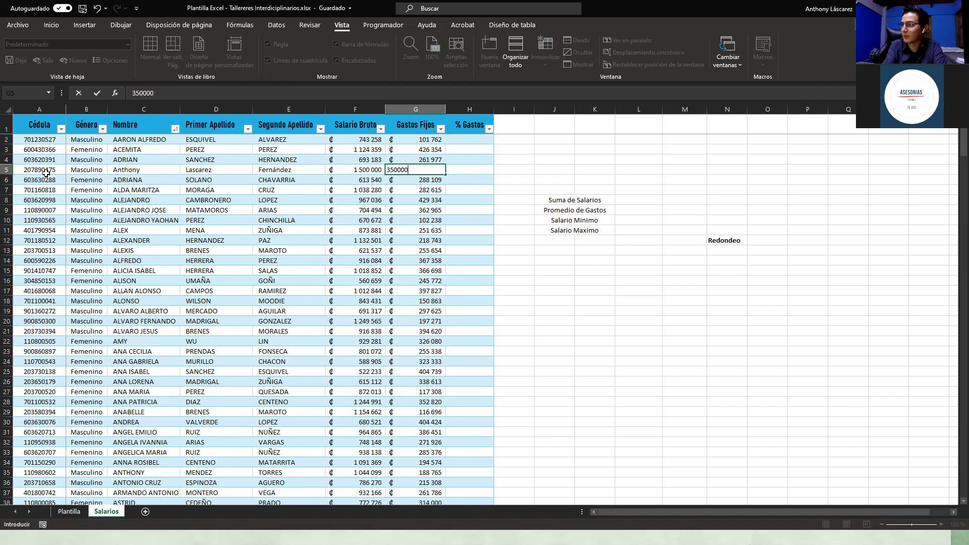
type("500 000")
key("Return")
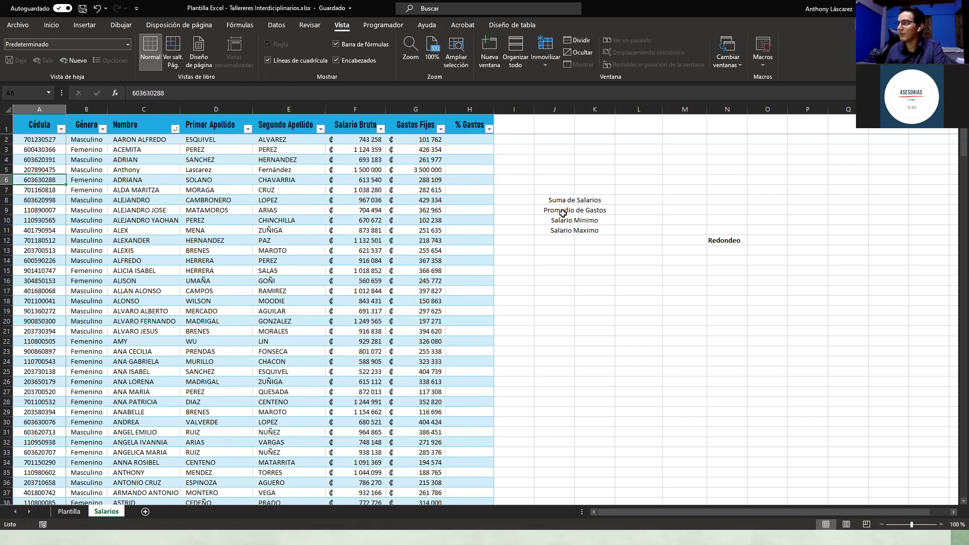
Step: Start a formula in the first % Gastos cell, H2
left_click(562, 211)
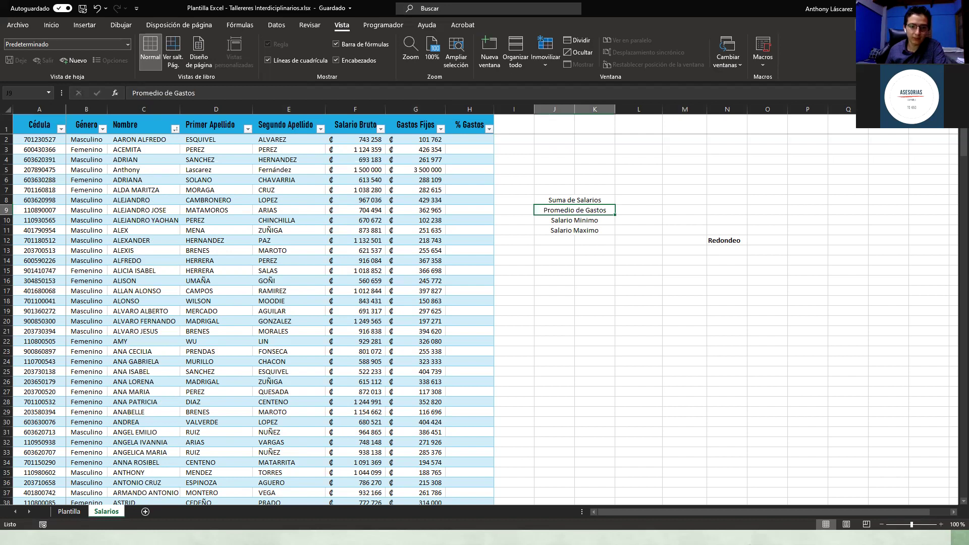
left_click(464, 138)
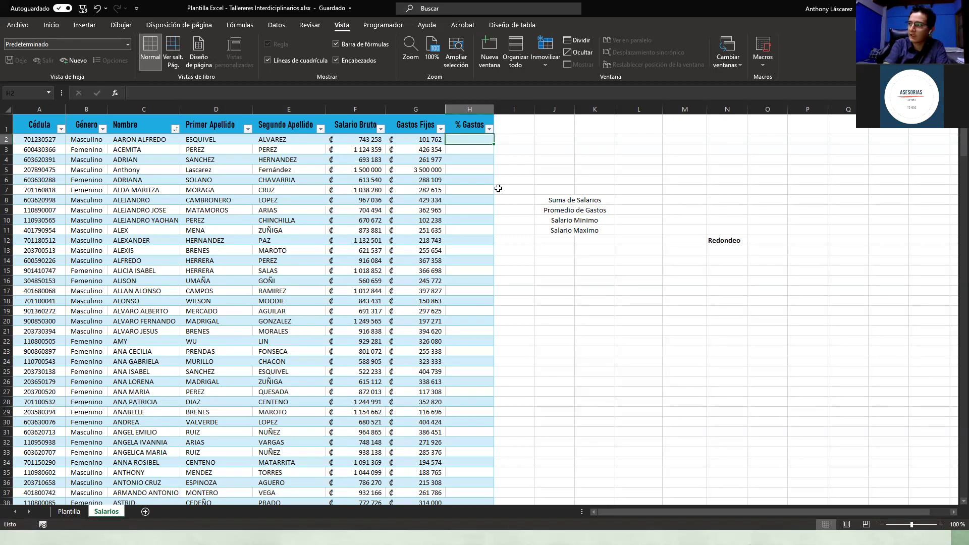
type("=")
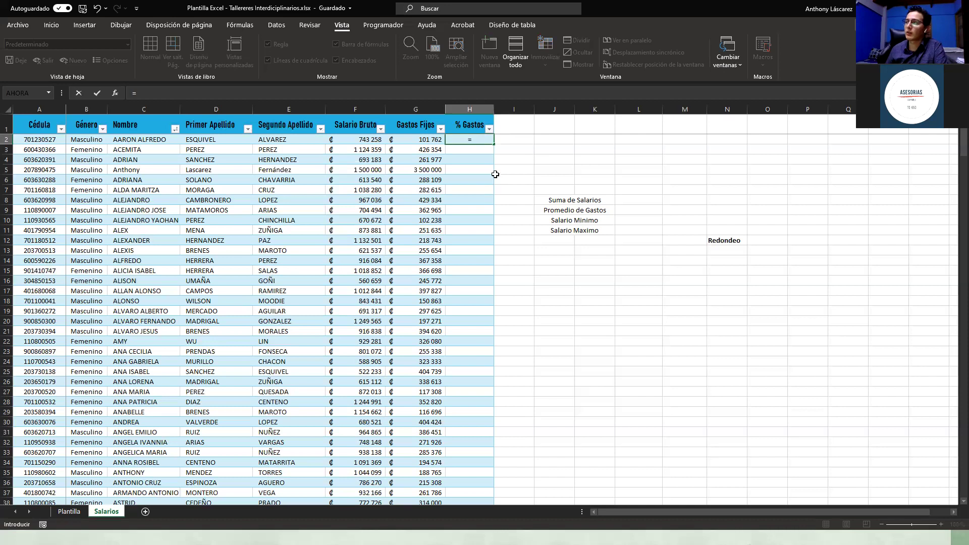
Step: Complete =[@[Gastos Fijos]]/[@[Salario Bruto]] so the whole % Gastos column fills
left_click(413, 139)
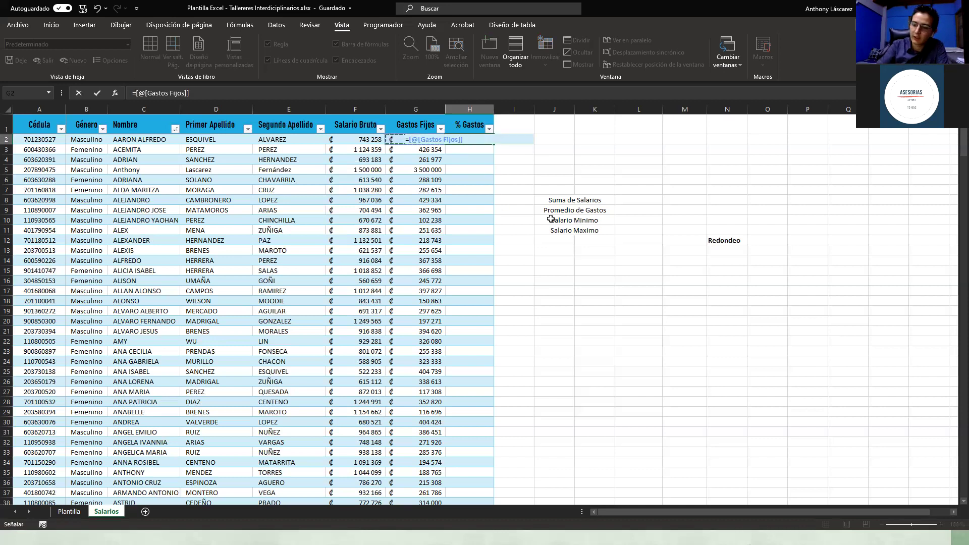
type("/")
left_click(355, 139)
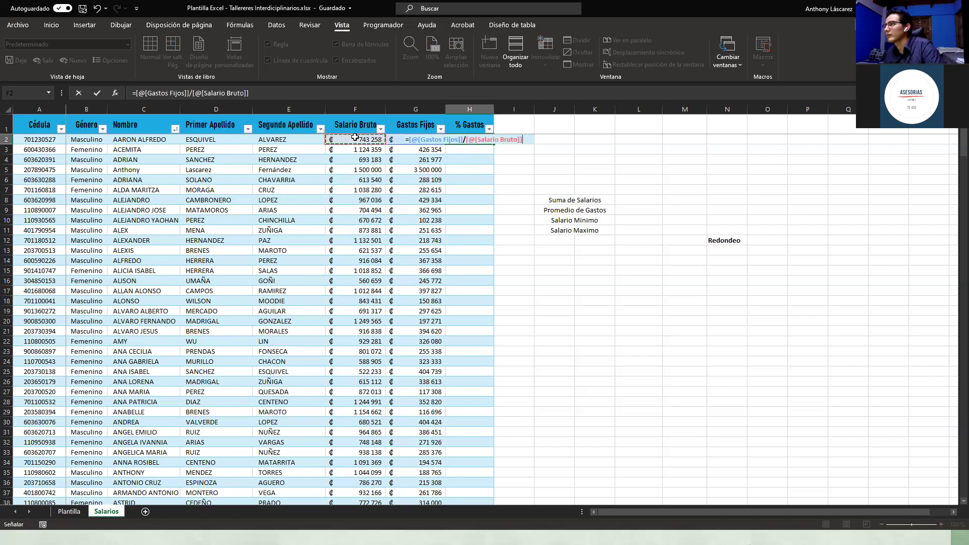
key("ctrl+Return")
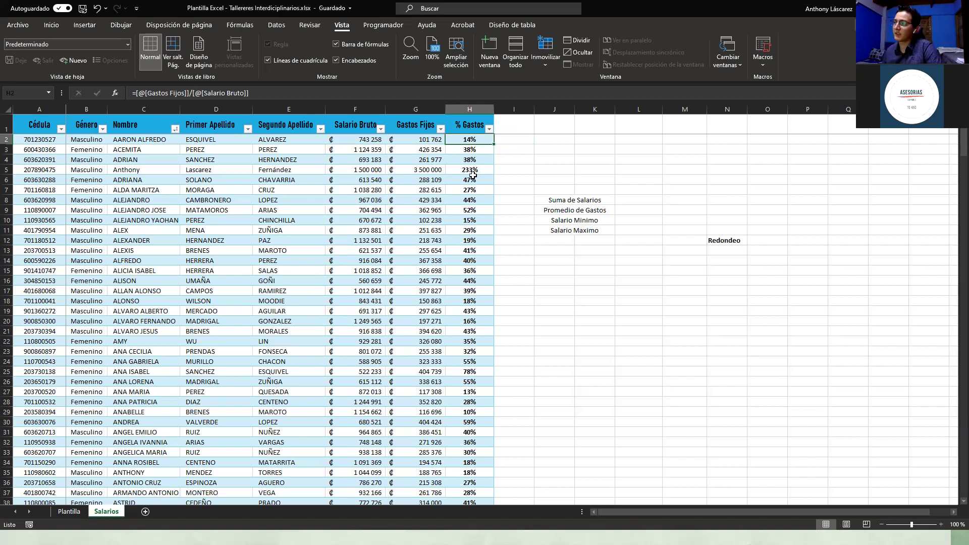
scroll(472, 175, "down", 3)
scroll(472, 175, "up", 3)
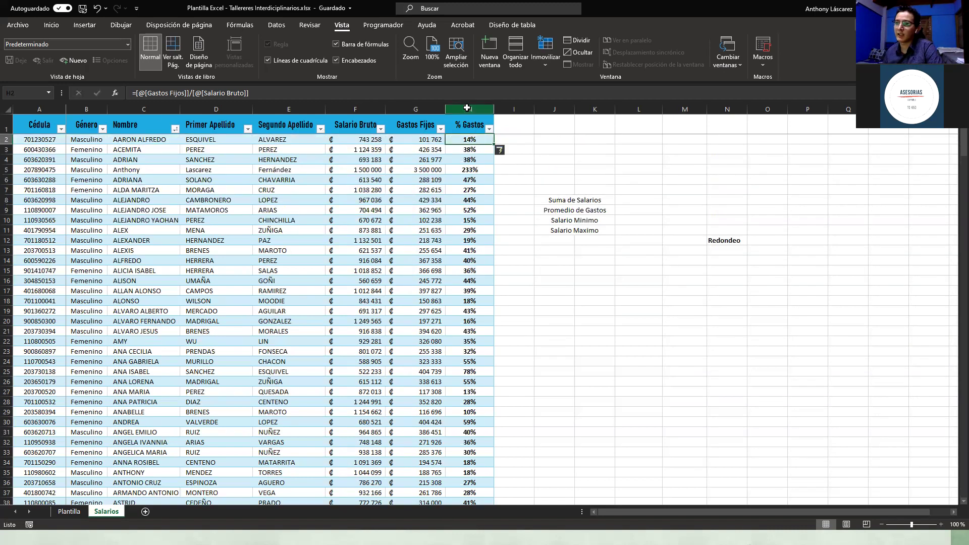
Step: Apply red gradient data bars to the entire % Gastos column
left_click(466, 107)
left_click(472, 139)
left_click(471, 150)
left_click(471, 160)
left_click(554, 158)
left_click(465, 151)
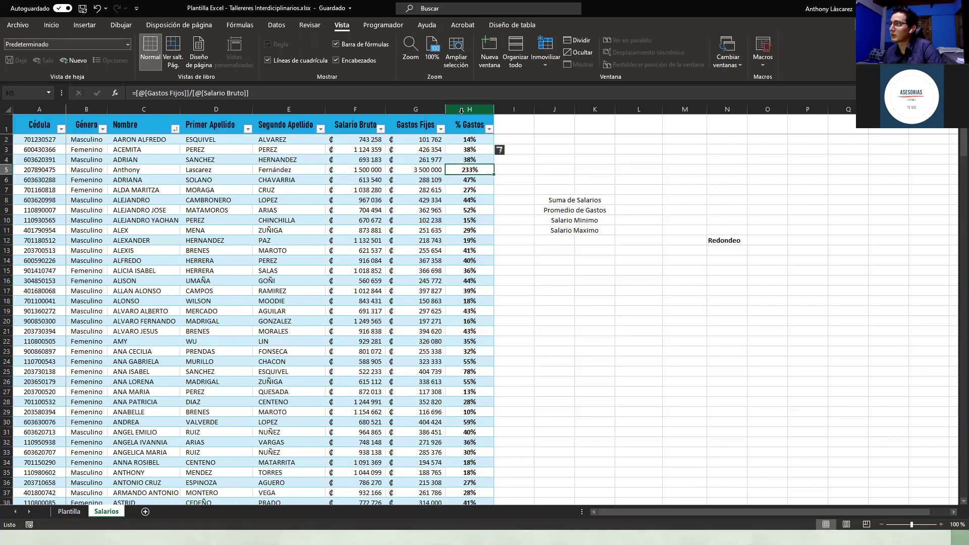
key("ctrl+space")
left_click(51, 25)
left_click(459, 64)
mouse_move(538, 138)
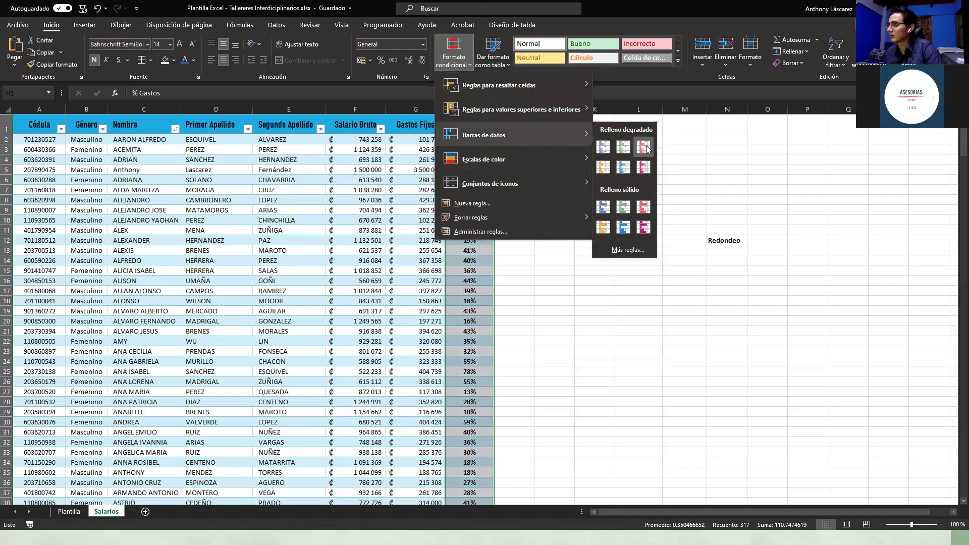
left_click(646, 148)
Step: Check row 5's 3 500 000 fixed expenses and its 233% % Gastos result
left_click(576, 161)
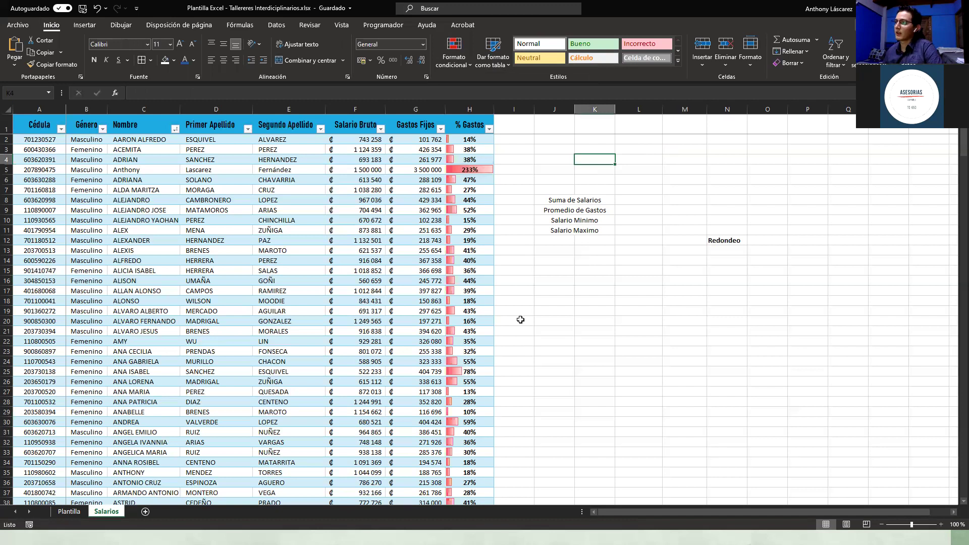
left_click(417, 168)
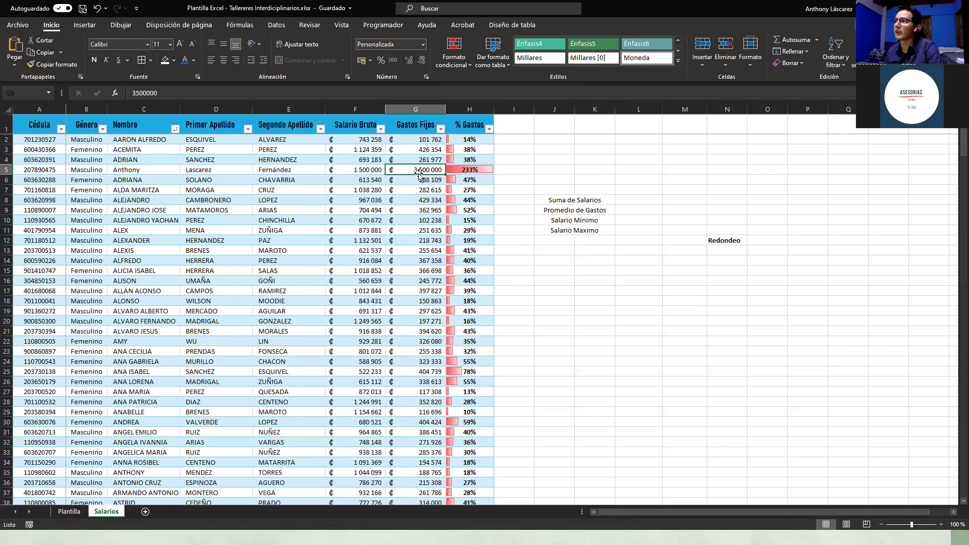
left_click(484, 172)
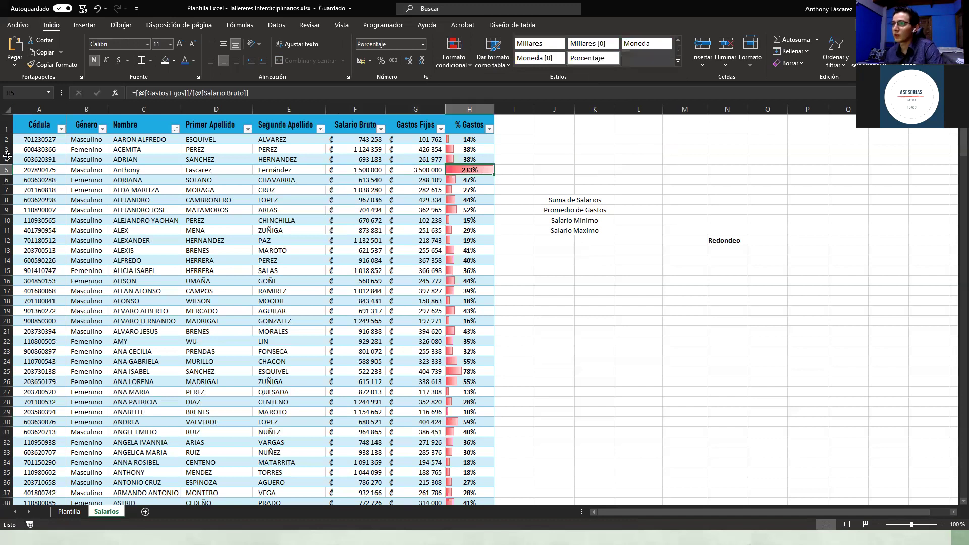
right_click(464, 171)
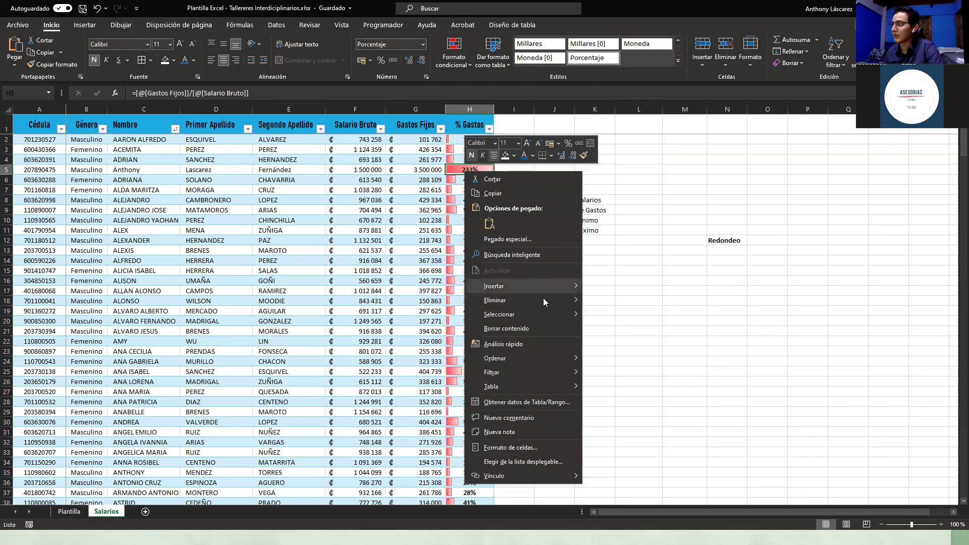
mouse_move(543, 300)
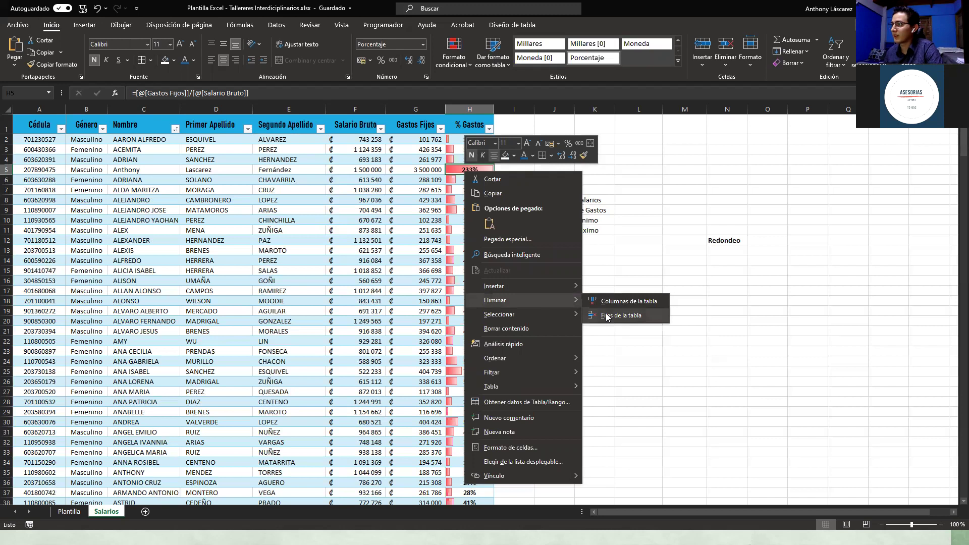
left_click(603, 315)
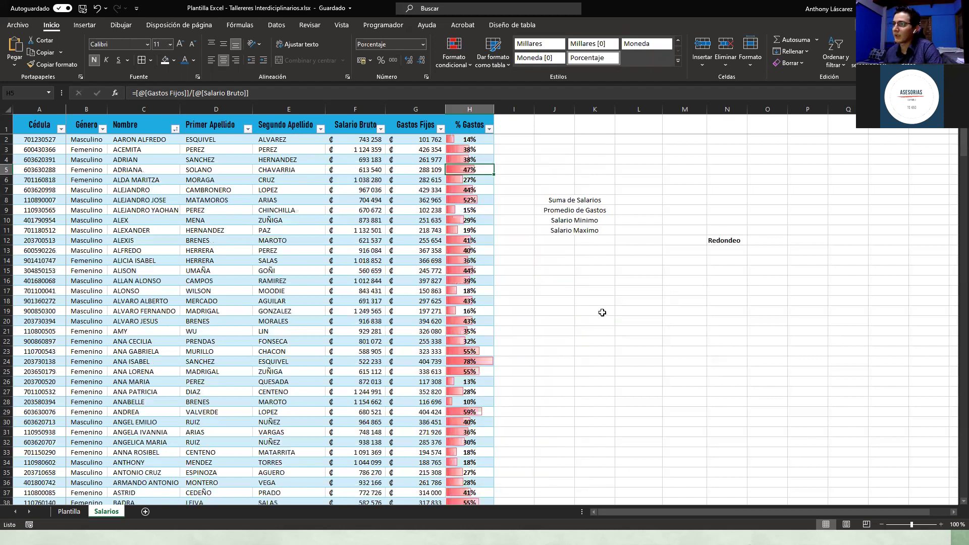
left_click(536, 221)
scroll(474, 337, "down", 1)
left_click(478, 333)
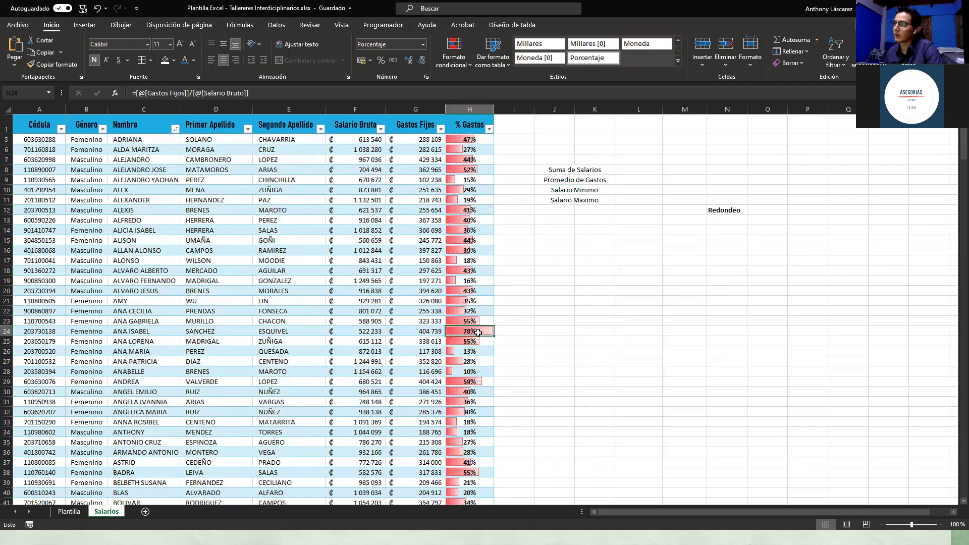
scroll(476, 299, "up", 1)
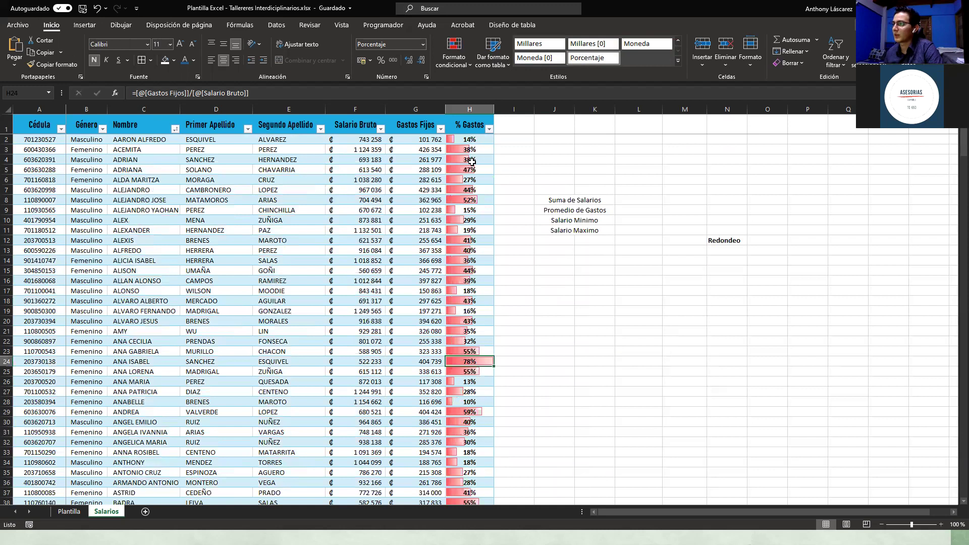
scroll(474, 202, "down", 2)
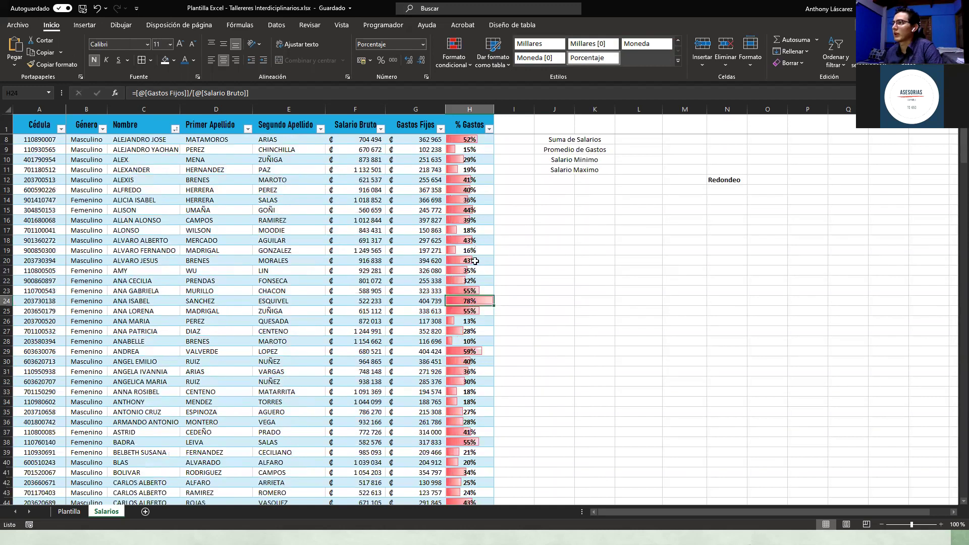
scroll(476, 208, "down", 3)
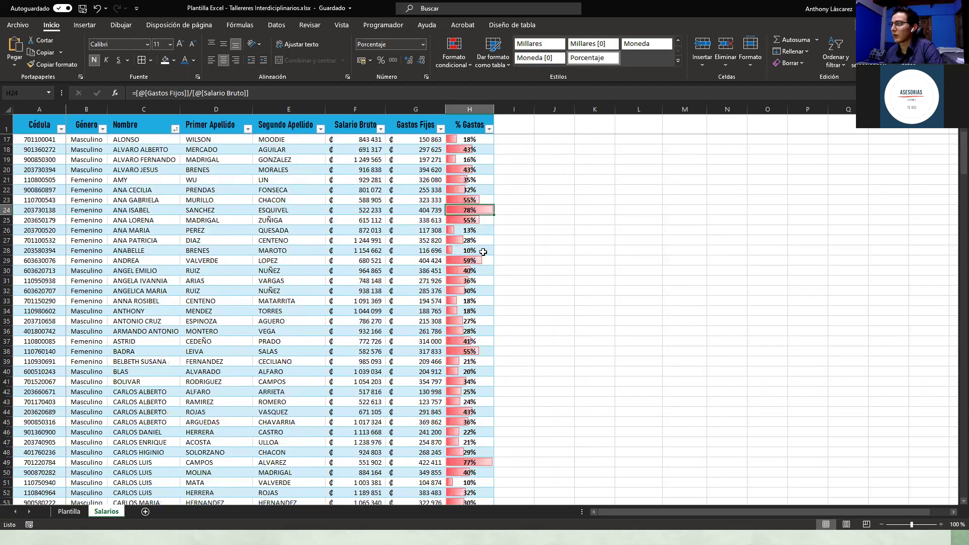
scroll(483, 251, "down", 5)
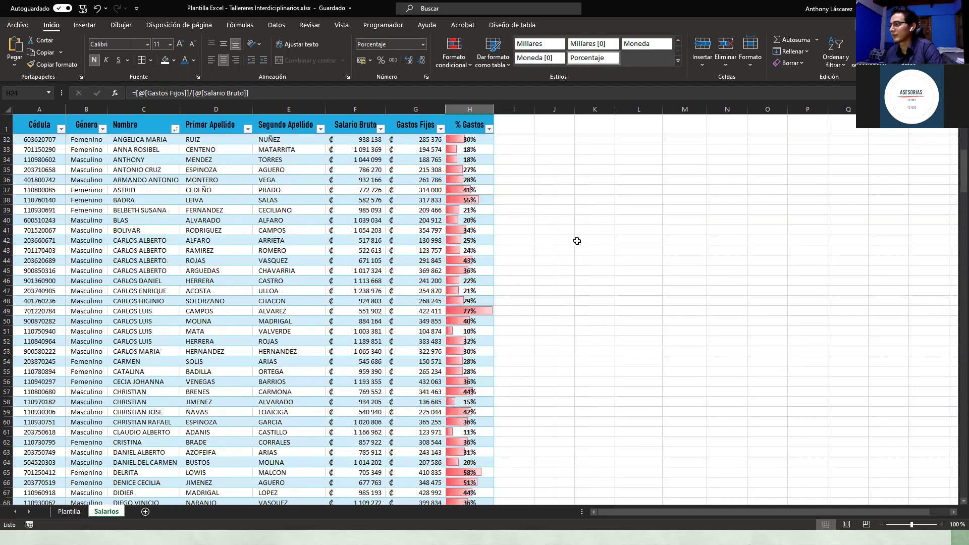
scroll(577, 241, "down", 2)
left_click(577, 240)
scroll(577, 241, "up", 11)
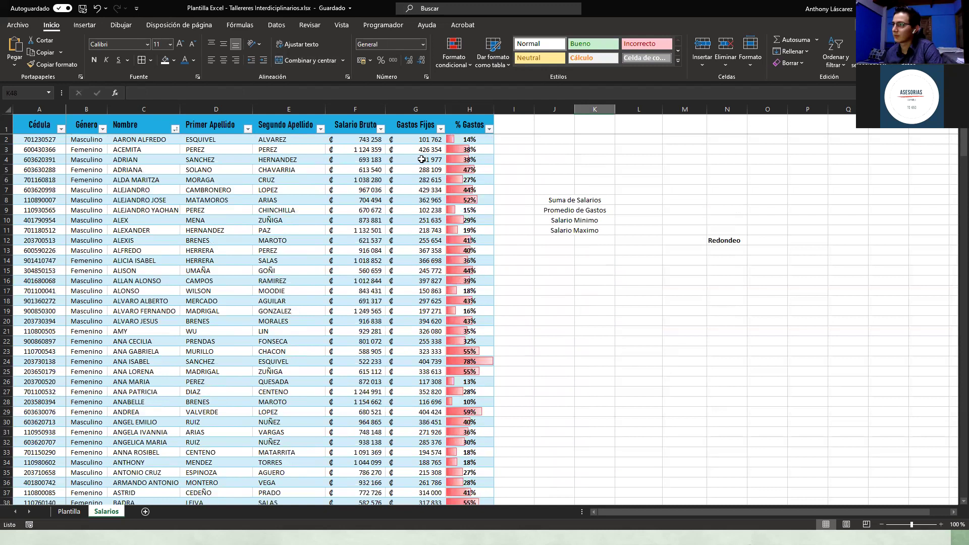
left_click(542, 200)
left_click(649, 200)
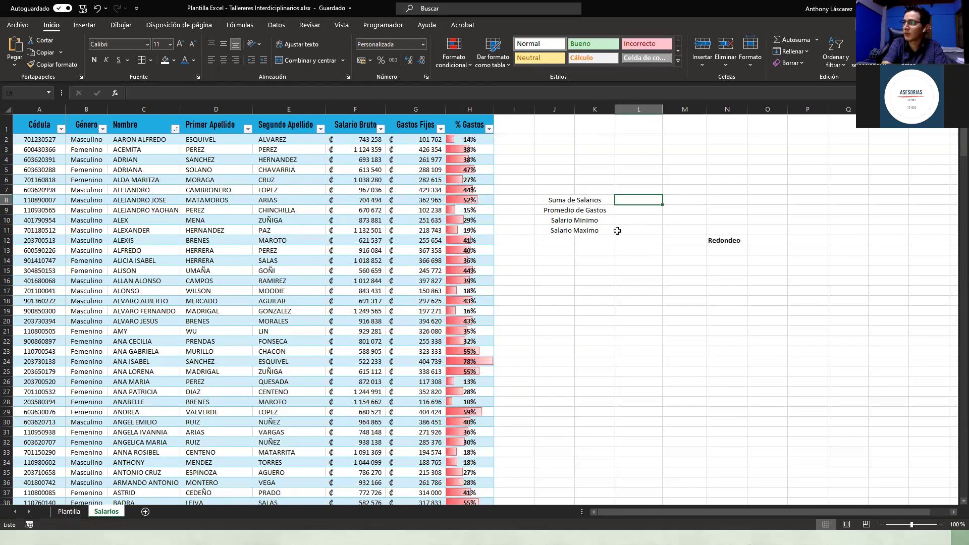
Step: Enter the sample numbers 1, 3 and 5 in J5, K5 and L5
left_click(573, 168)
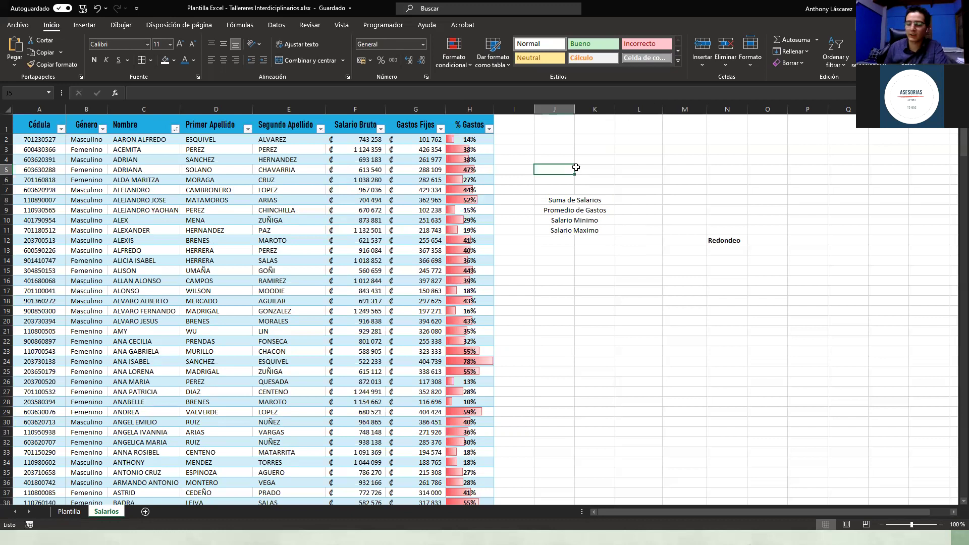
type("1")
key("ctrl+Return")
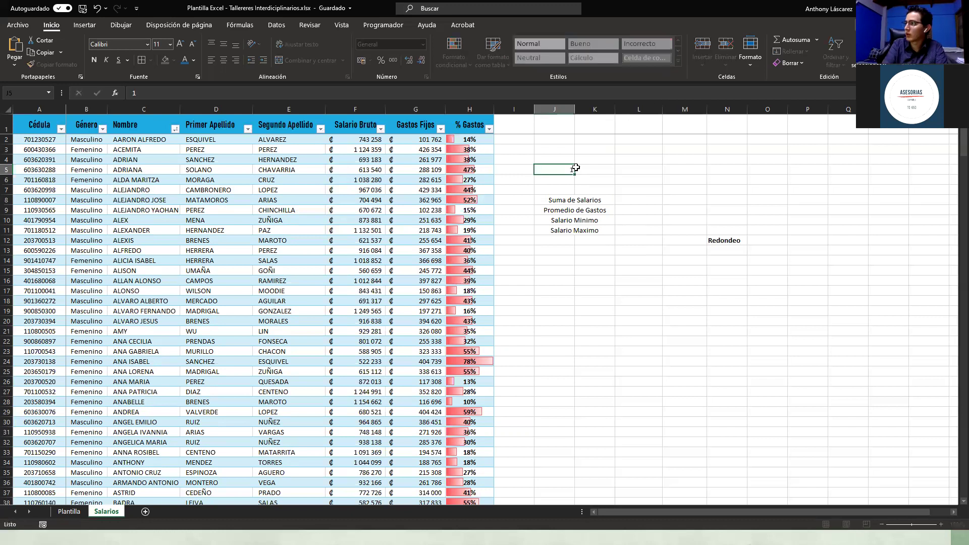
key("Tab")
type("3")
key("Tab")
type("5")
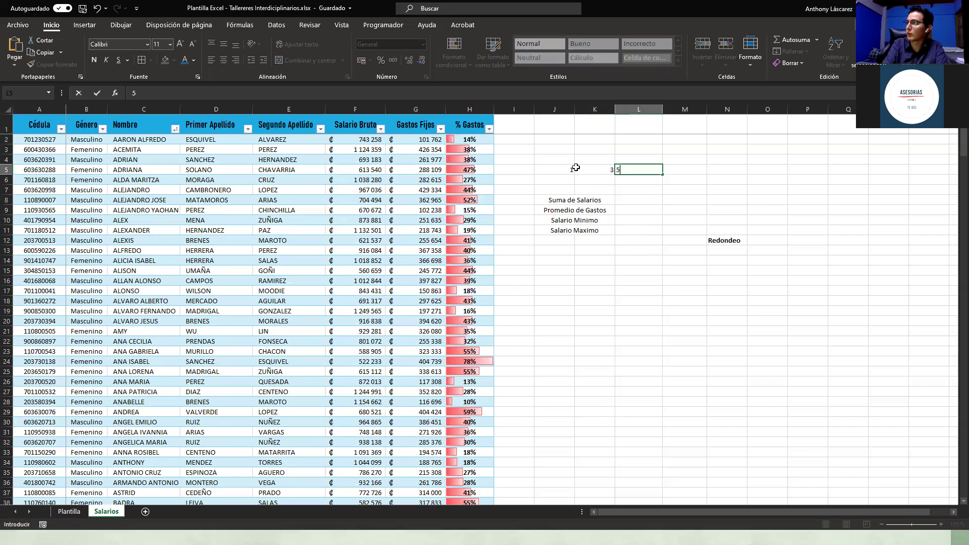
left_click(575, 168)
Step: Total them in M5 with =SUMA(J5;K5;L5), giving 9
left_click(691, 177)
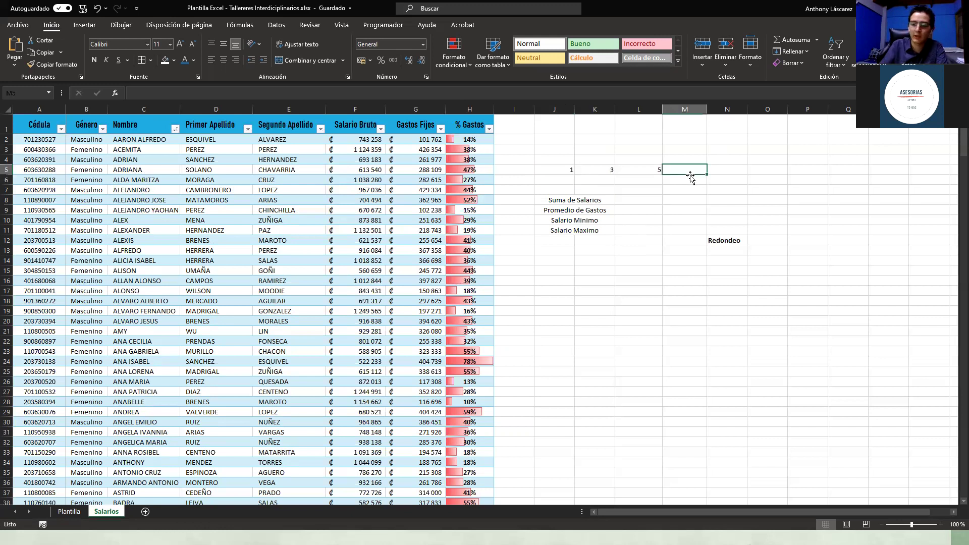
type("=Su")
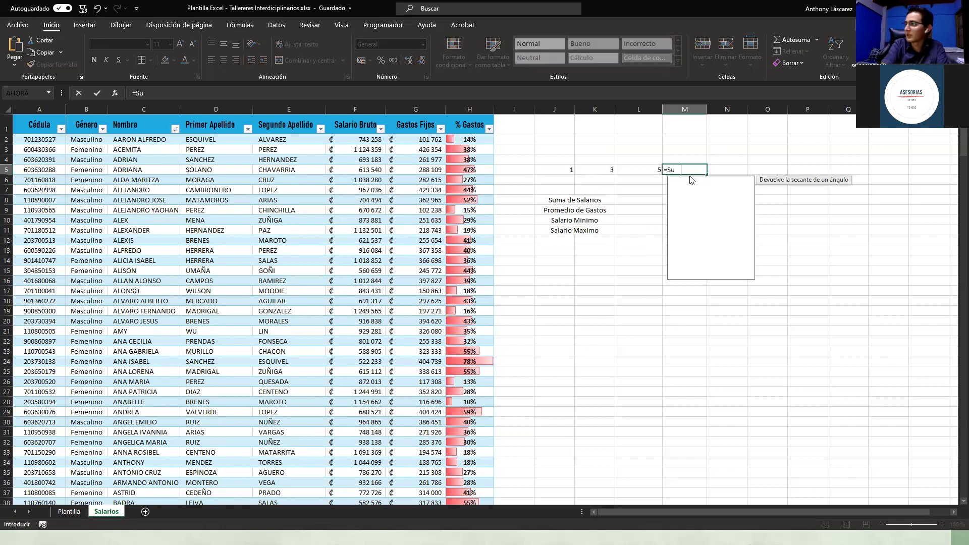
double_click(691, 178)
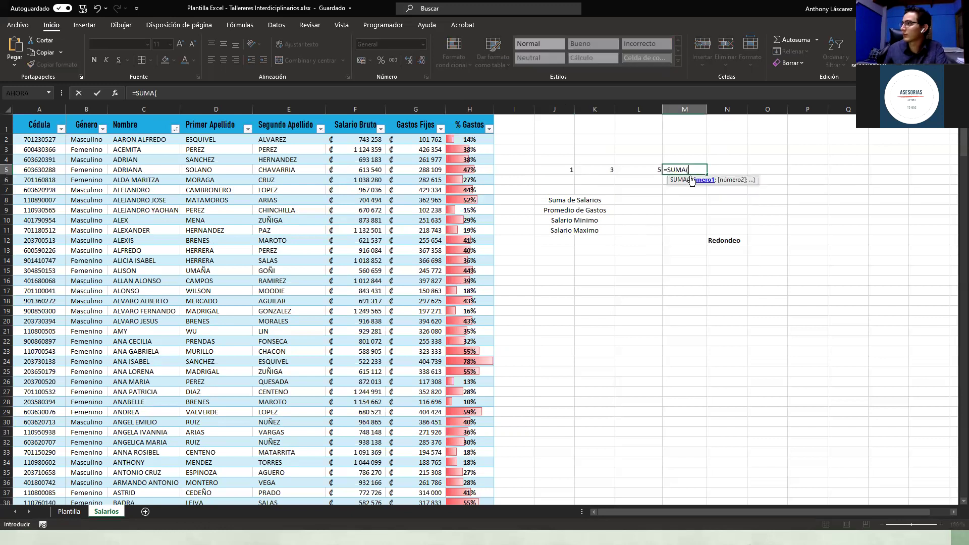
left_click(559, 167)
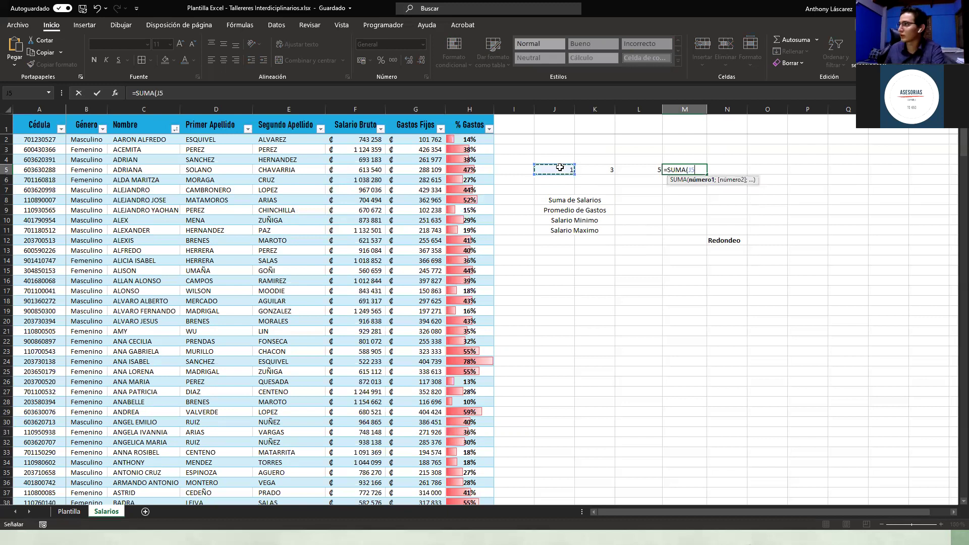
type(";")
left_click(595, 171)
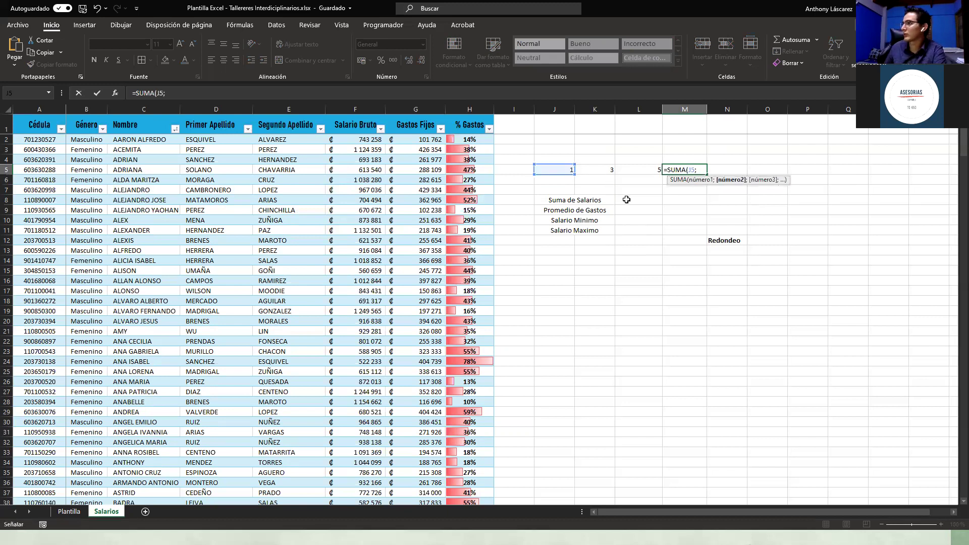
type(";")
left_click(641, 169)
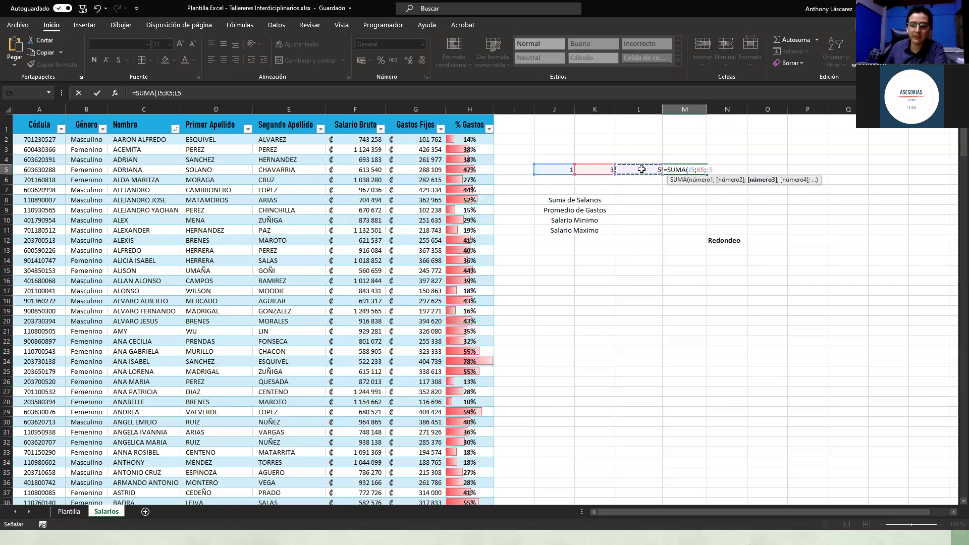
type(")")
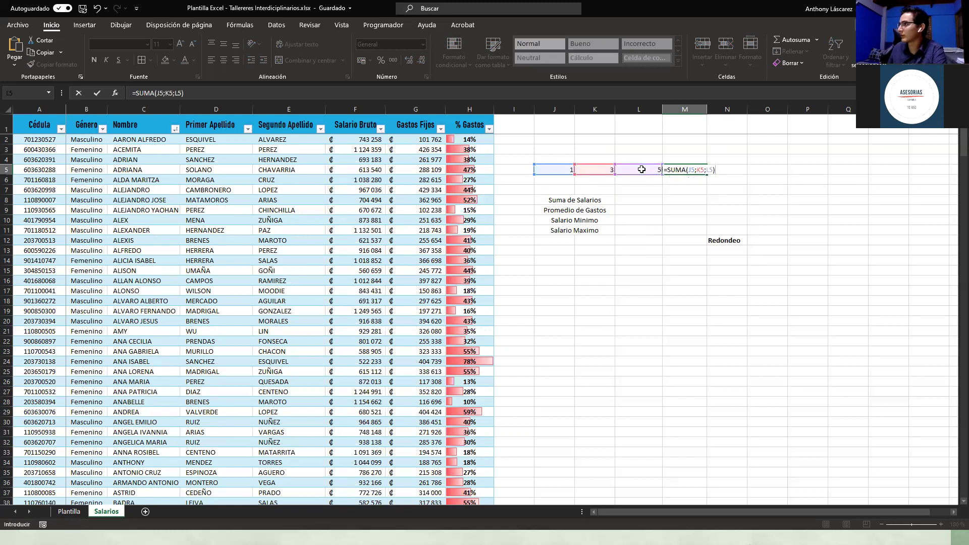
key("Return")
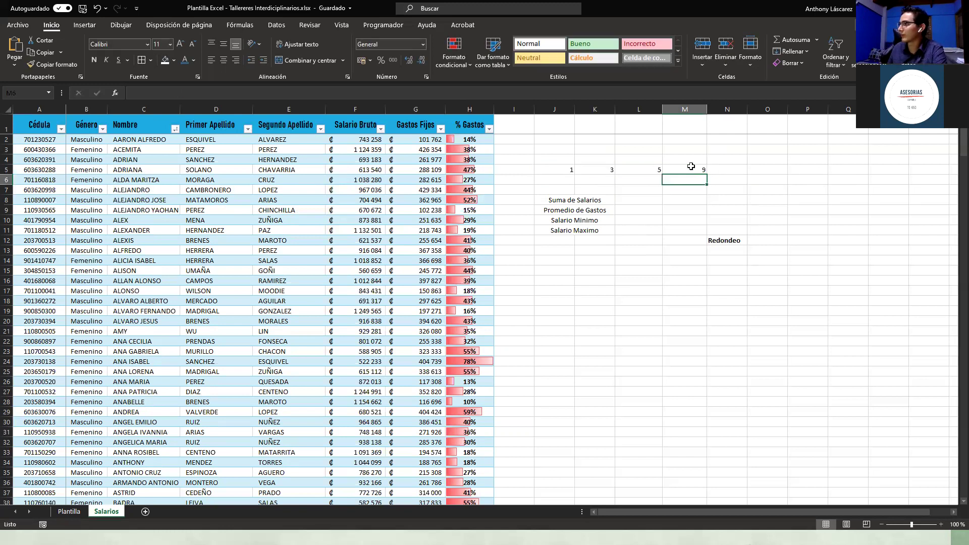
Step: Fill M5 with yellow
left_click(688, 171)
left_click(173, 60)
left_click(190, 156)
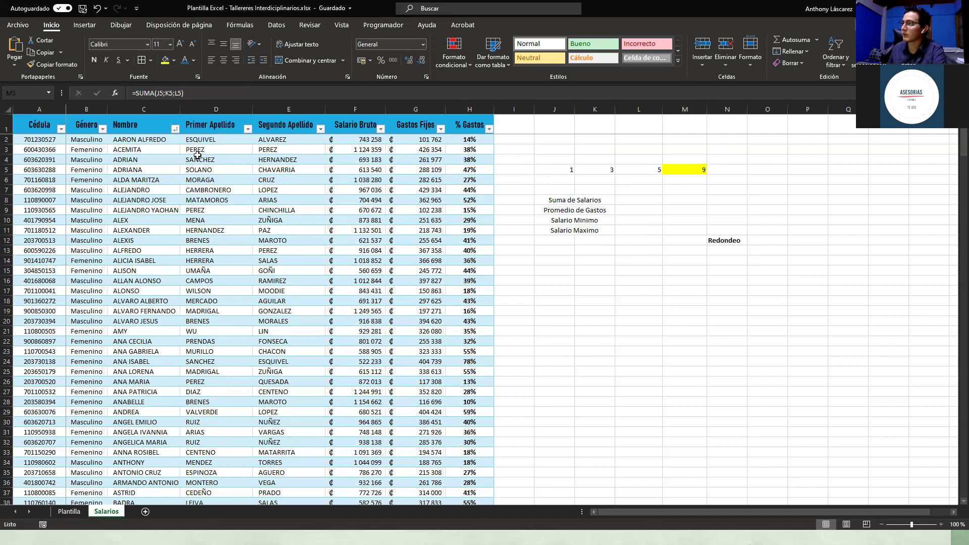
left_click(686, 177)
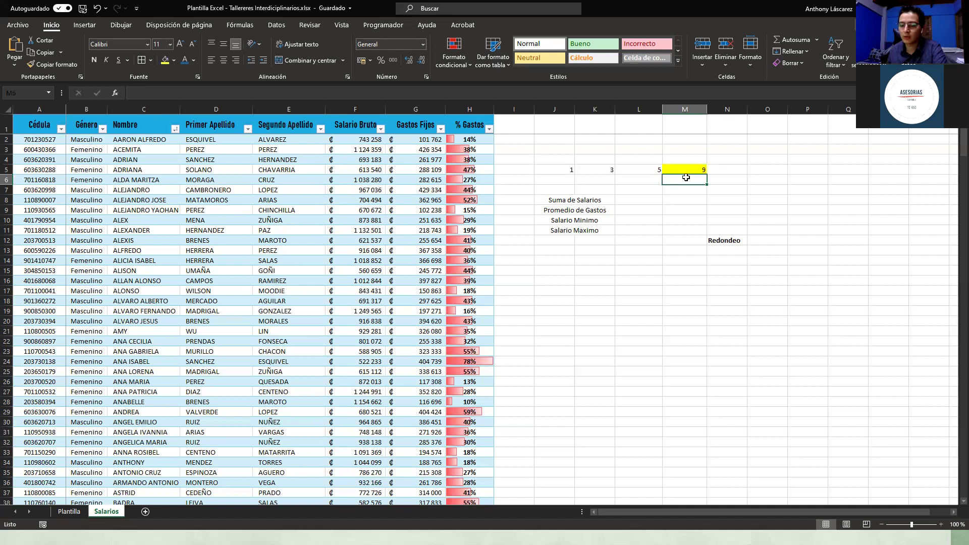
Step: Enter the range form =SUMA(J5:L5) in M6, also returning 9
type("=")
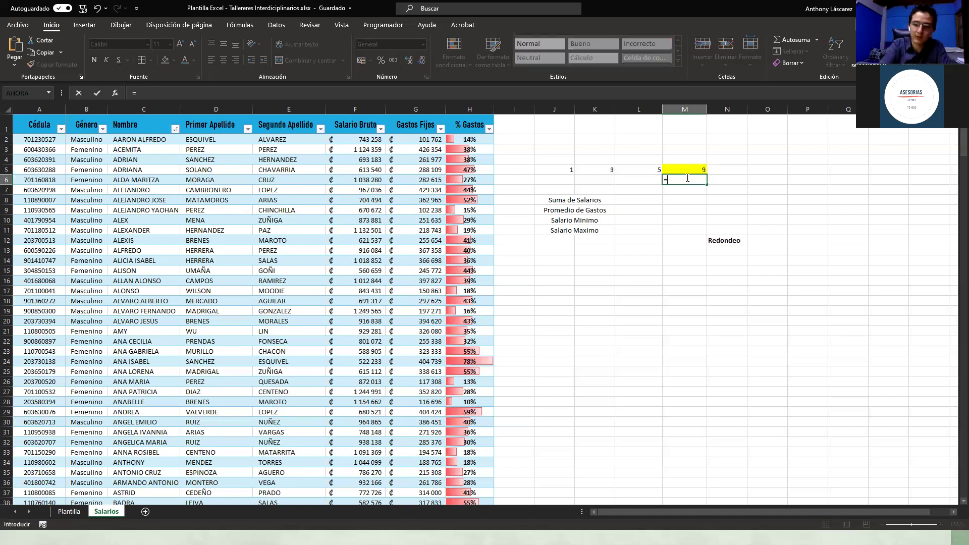
type("Suma")
key("Tab")
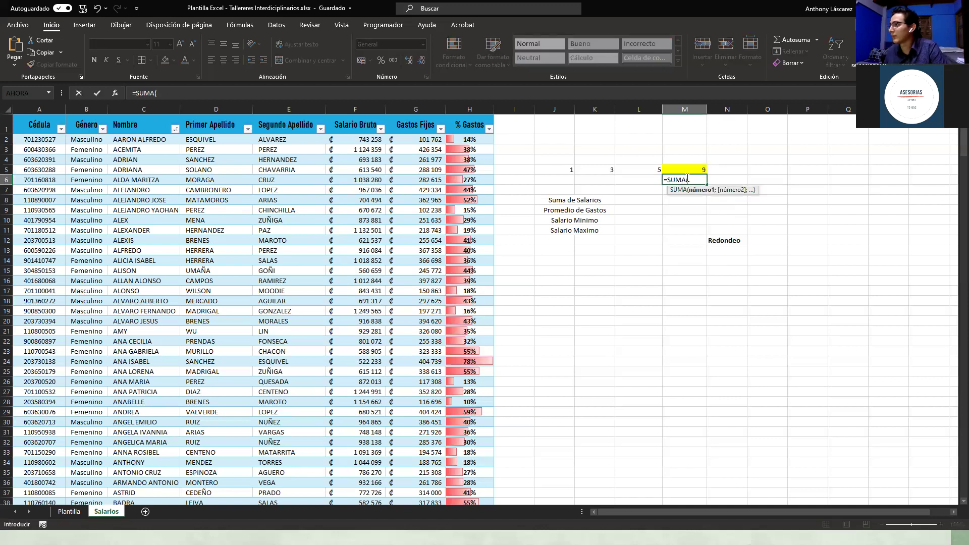
left_click_drag(558, 166, 650, 168)
left_click(561, 148)
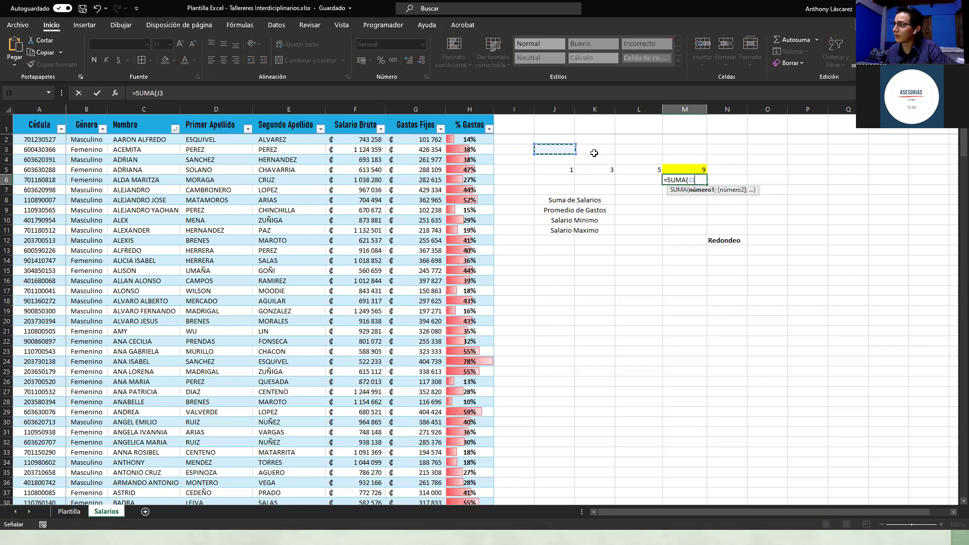
left_click_drag(594, 153, 647, 152)
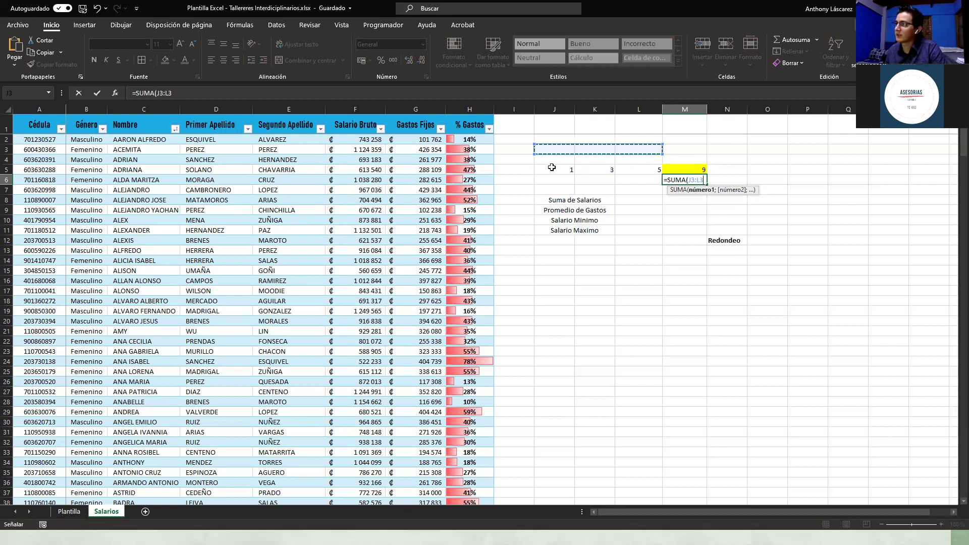
left_click_drag(555, 169, 661, 167)
type(")")
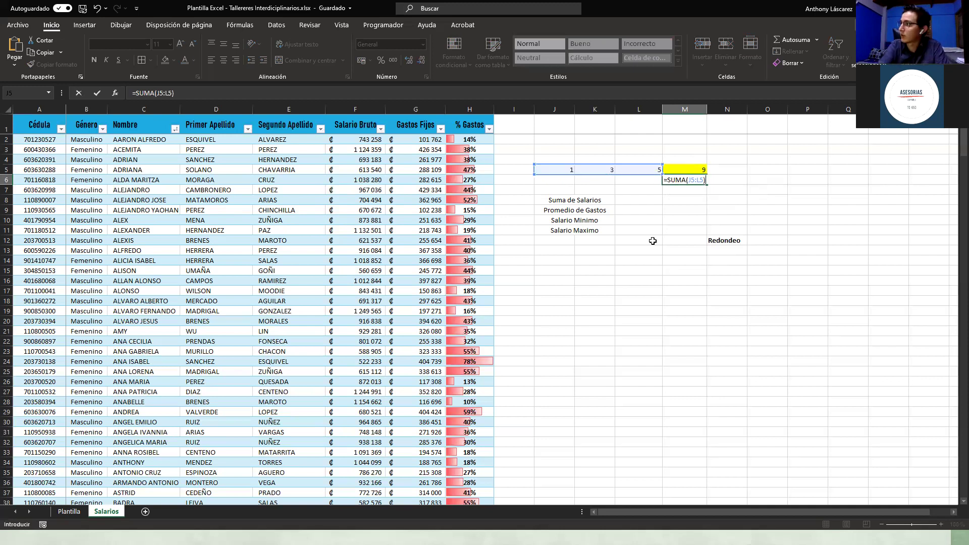
key("Return")
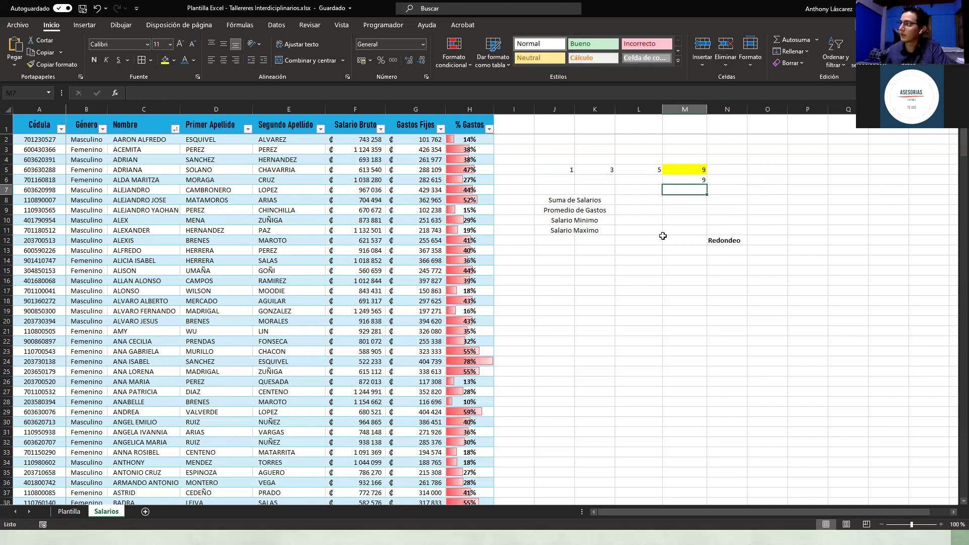
Step: Compare the M5 and M6 formulas and fill M6 yellow
left_click(677, 168)
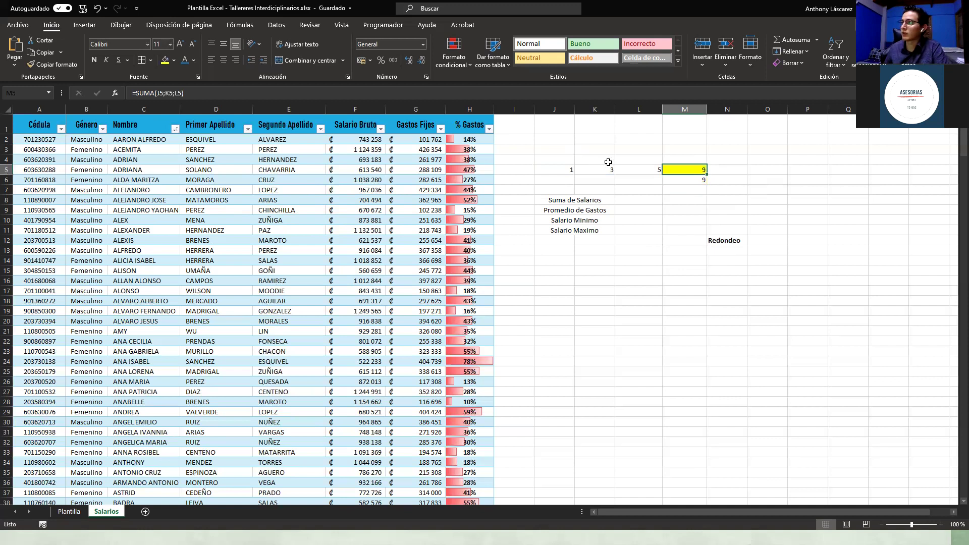
key("Down")
left_click(673, 213)
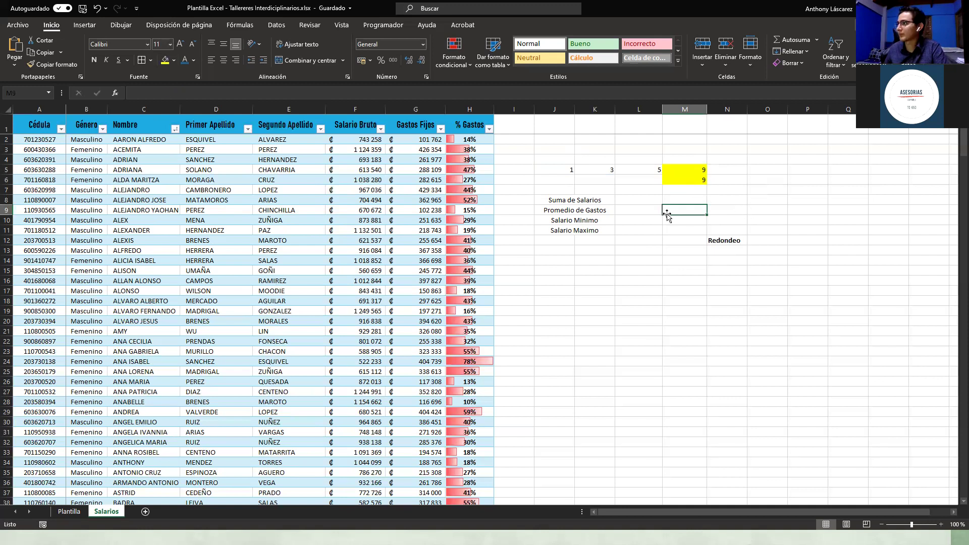
left_click(624, 208)
key("Up")
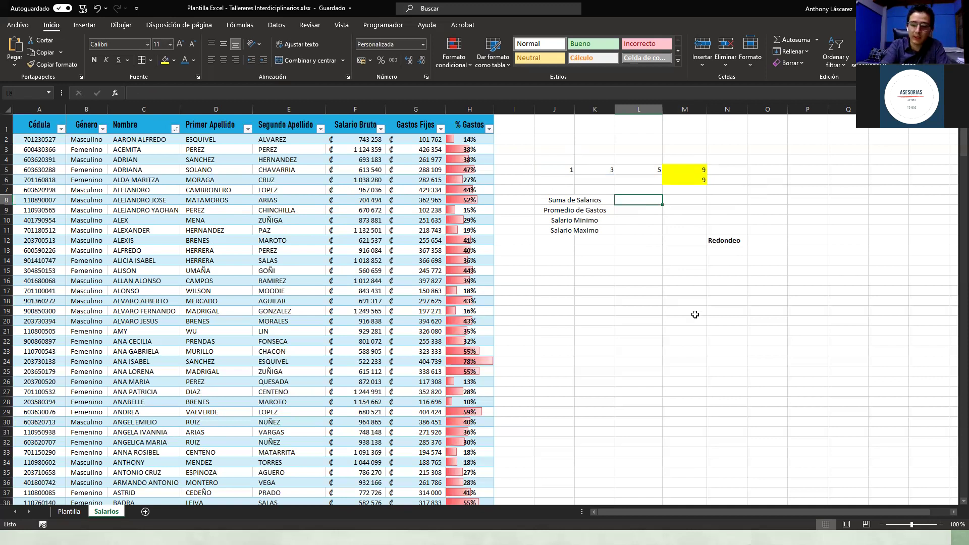
Step: Abandon a first SUMA attempt in L8 and confirm the table is named Tabla1
type("=Su")
key("Down")
key("Tab")
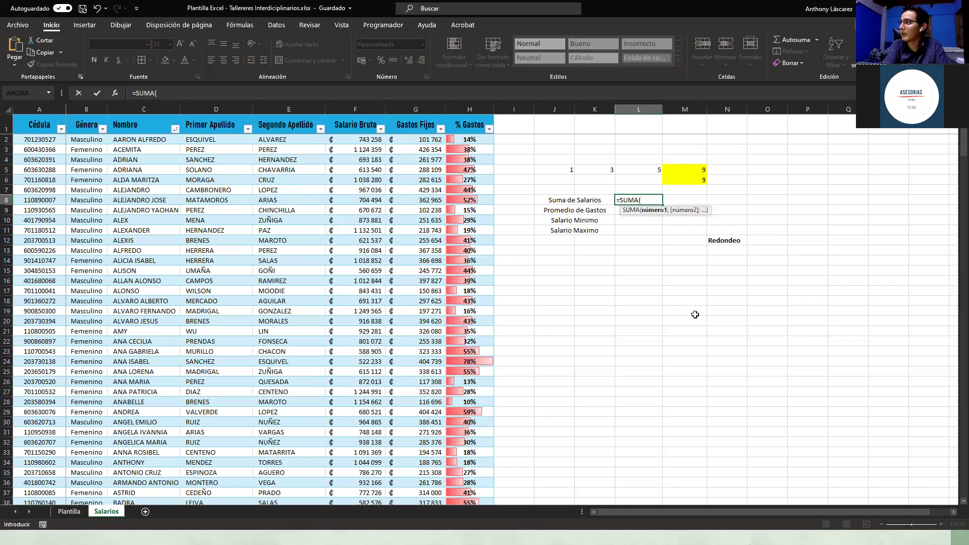
key("Escape")
left_click(341, 140)
left_click(519, 25)
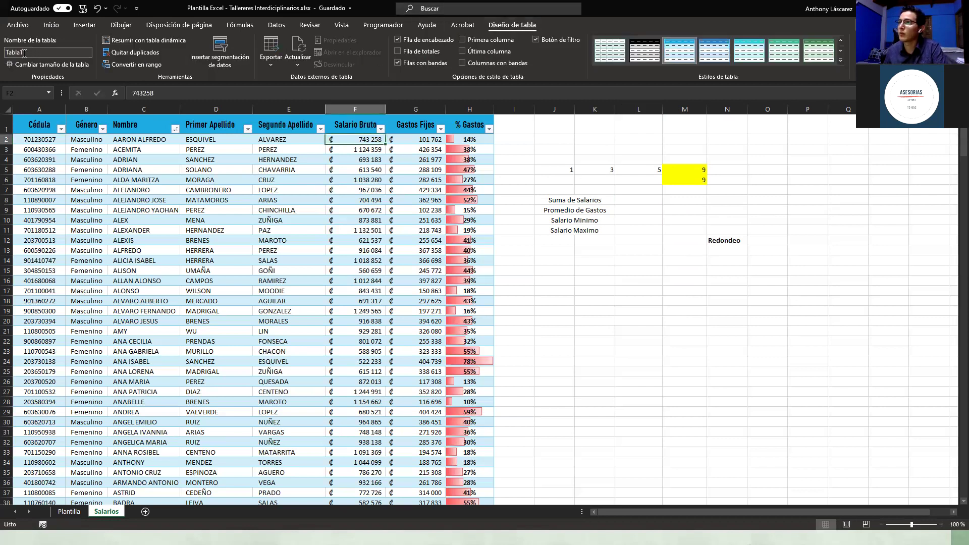
left_click(631, 242)
Step: Enter =SUMA(Tabla1[Salario Bruto]) in L8, giving ₡275 210 027
left_click(631, 202)
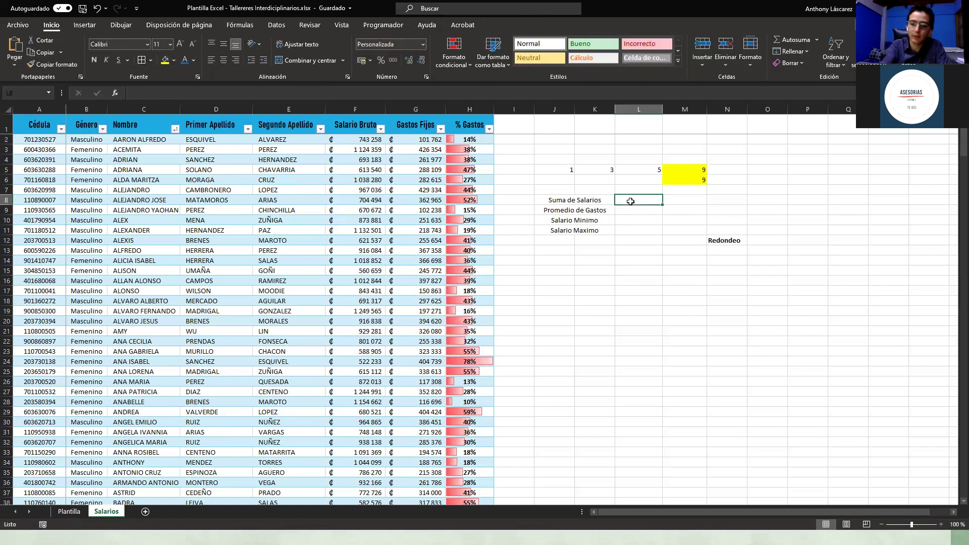
type("=sum")
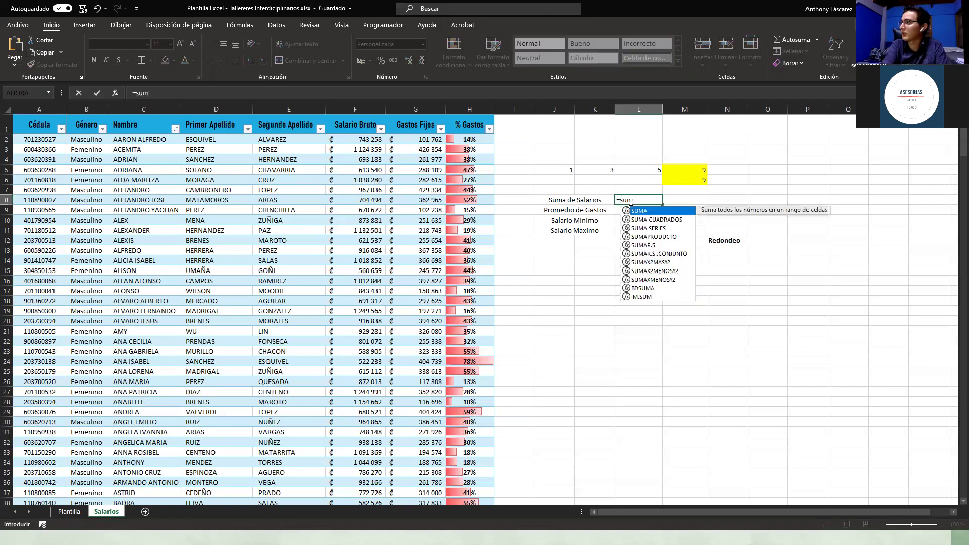
key("Tab")
type("T")
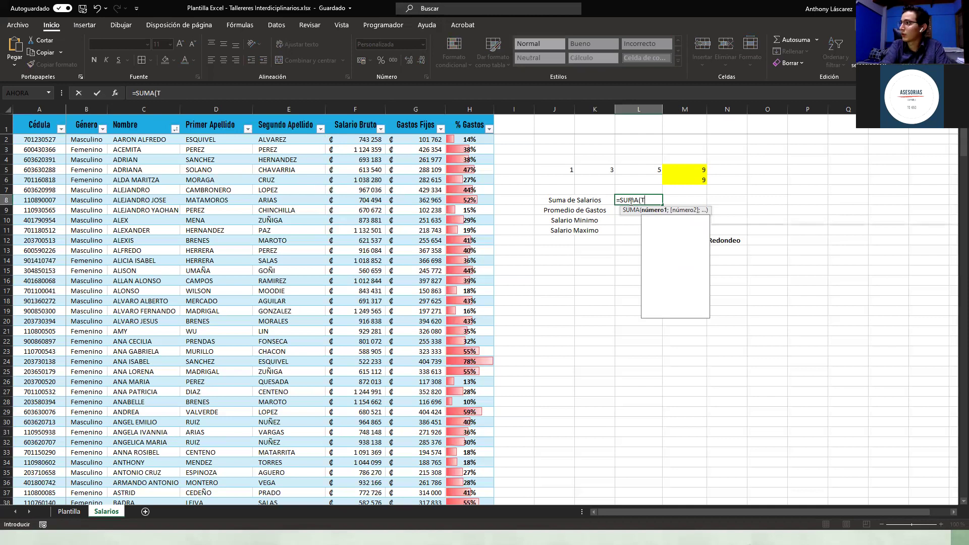
key("Down")
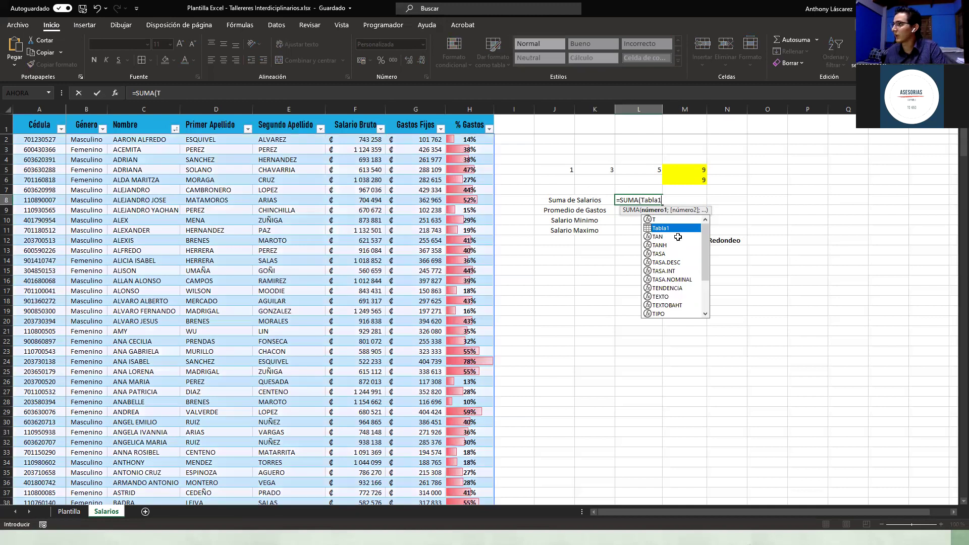
key("Tab")
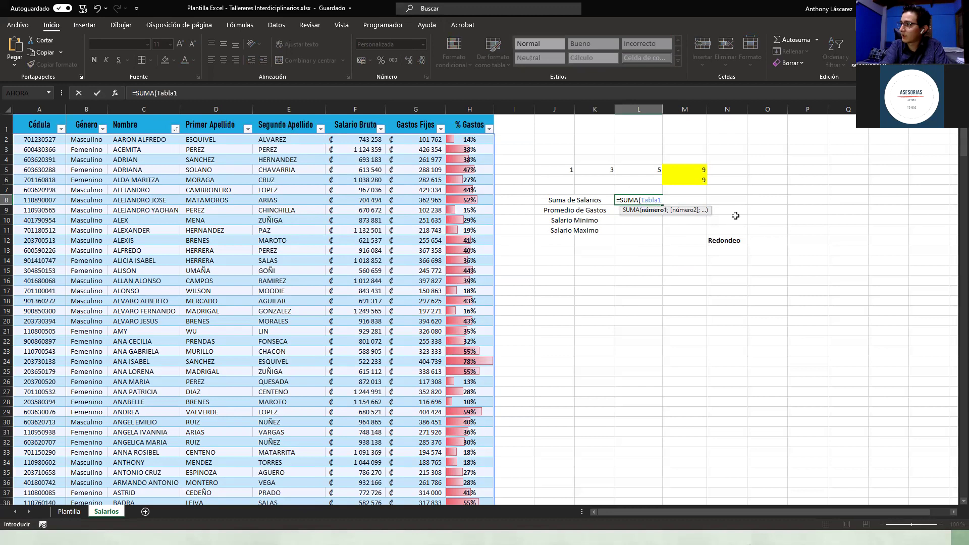
type("[")
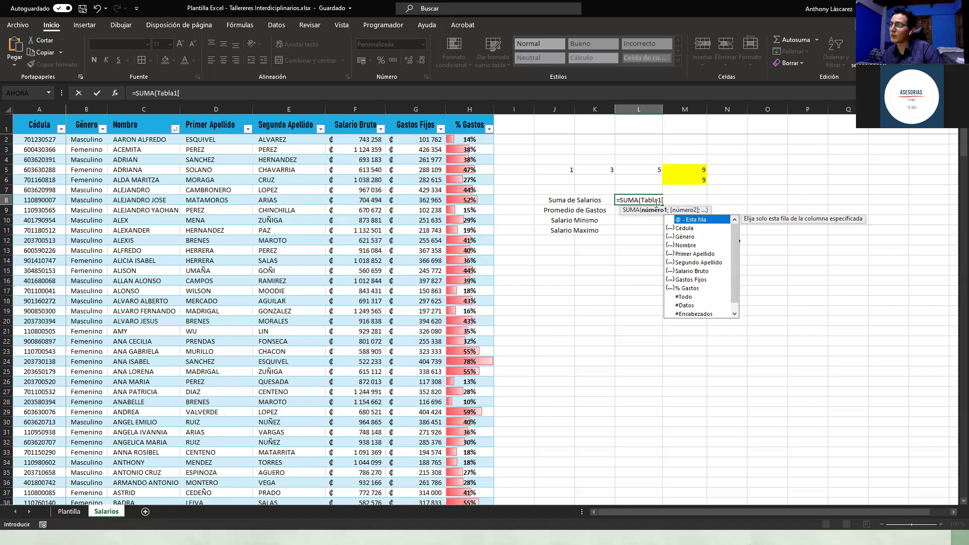
double_click(692, 273)
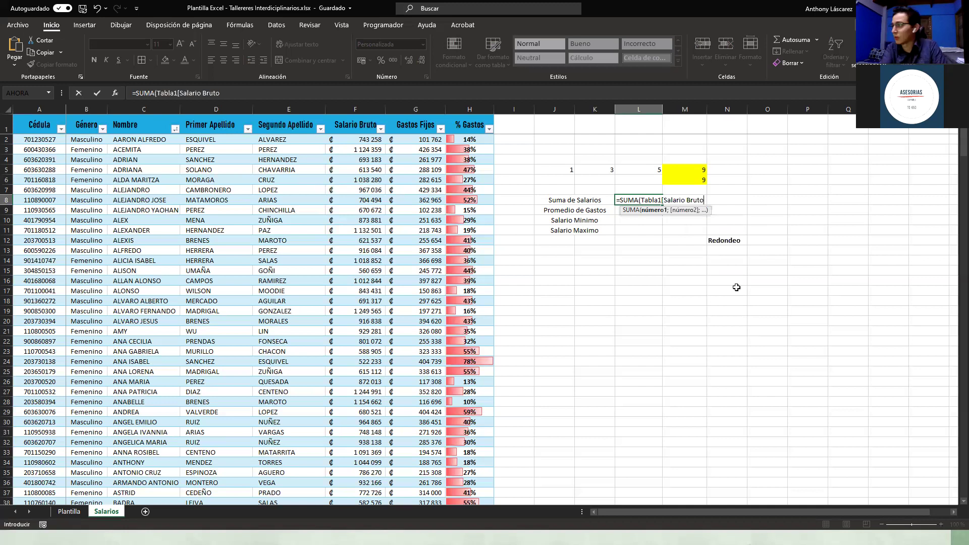
type("]")
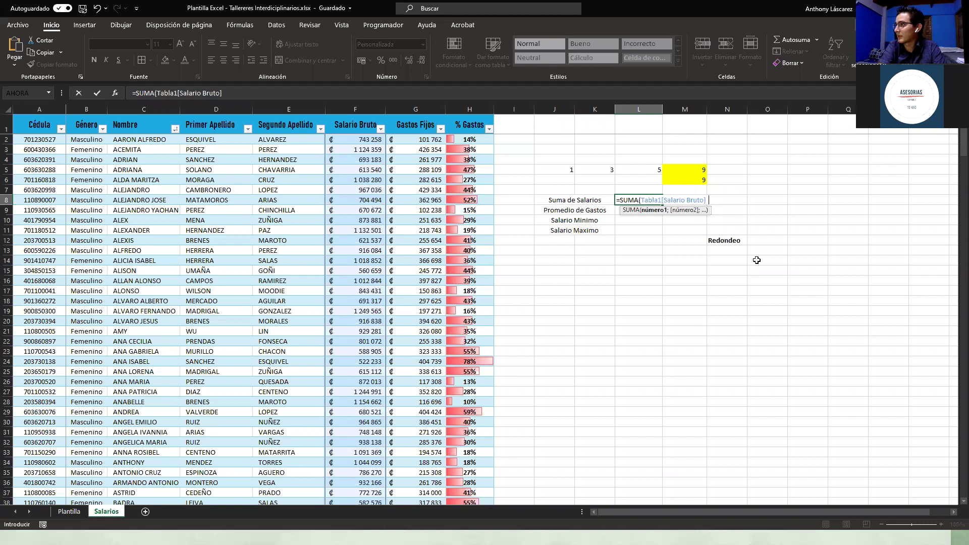
type(")")
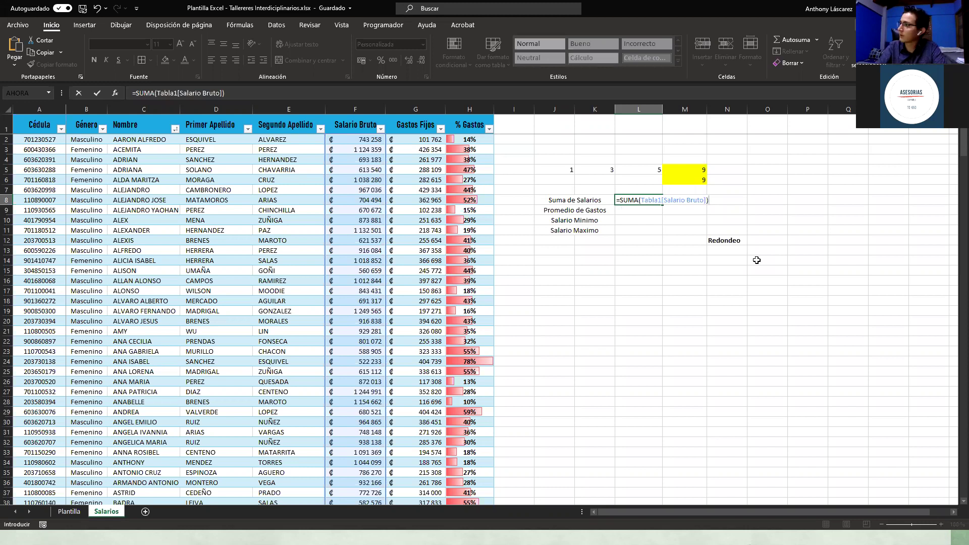
key("Return")
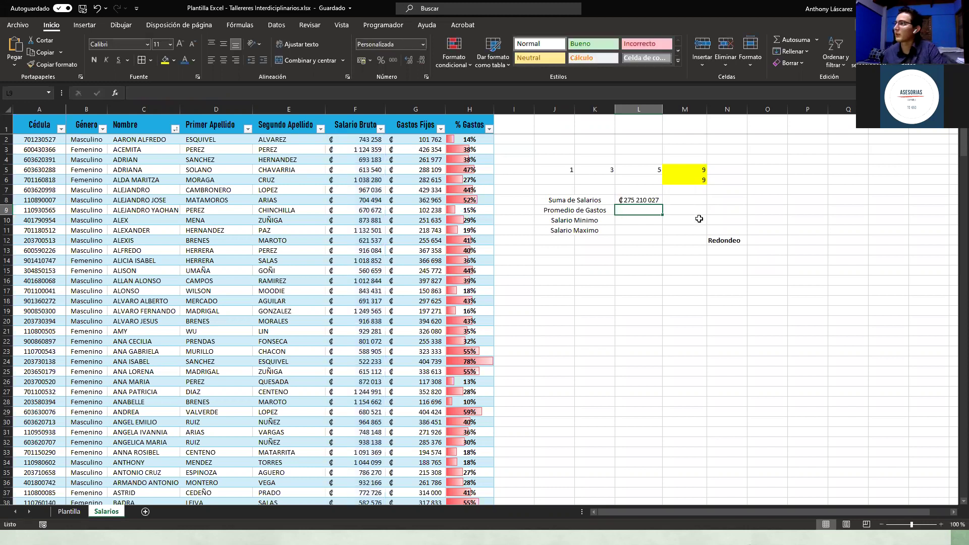
left_click(643, 201)
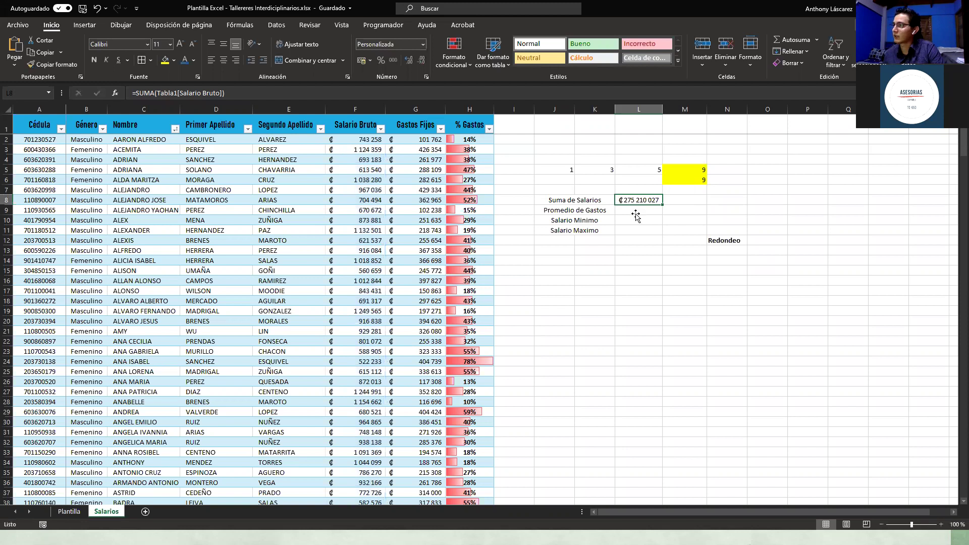
left_click(358, 139)
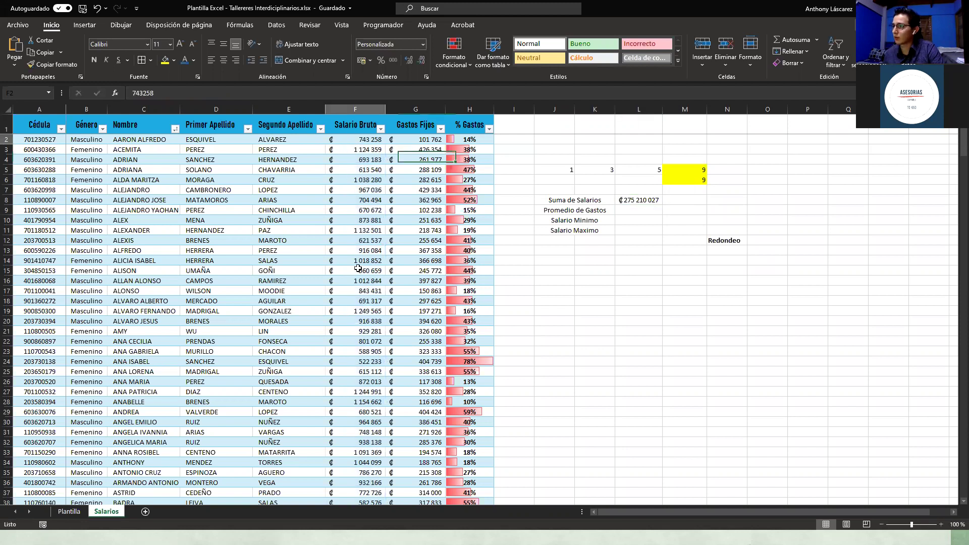
left_click_drag(358, 268, 365, 453)
left_click(613, 293)
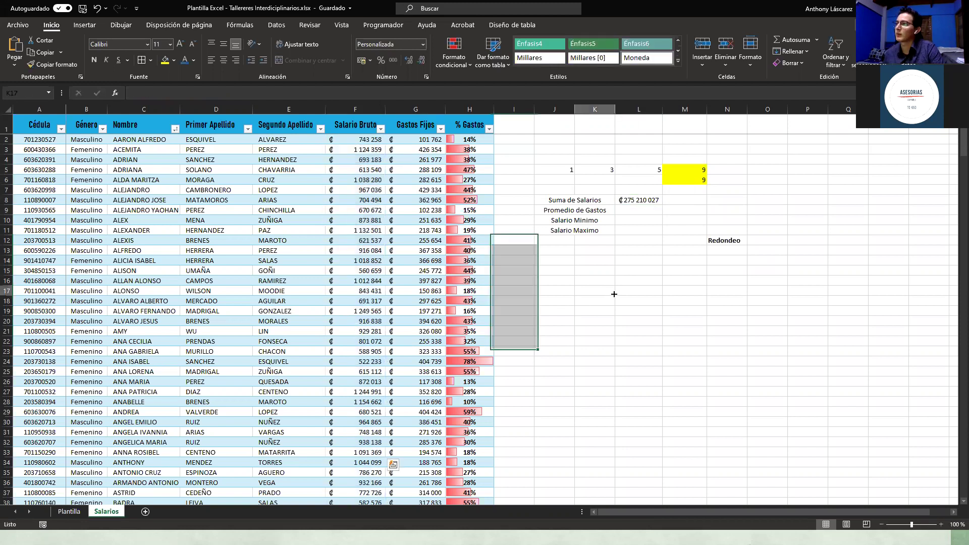
left_click(633, 210)
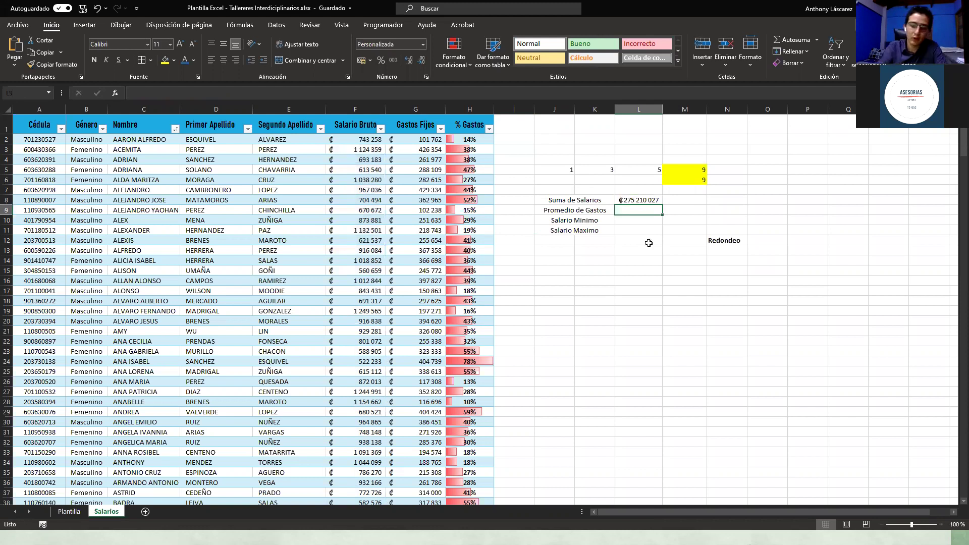
Step: Enter =PROMEDIO(Tabla1[Gastos Fijos]) in L9, showing ₡281 949, and verify the formula
type("=P")
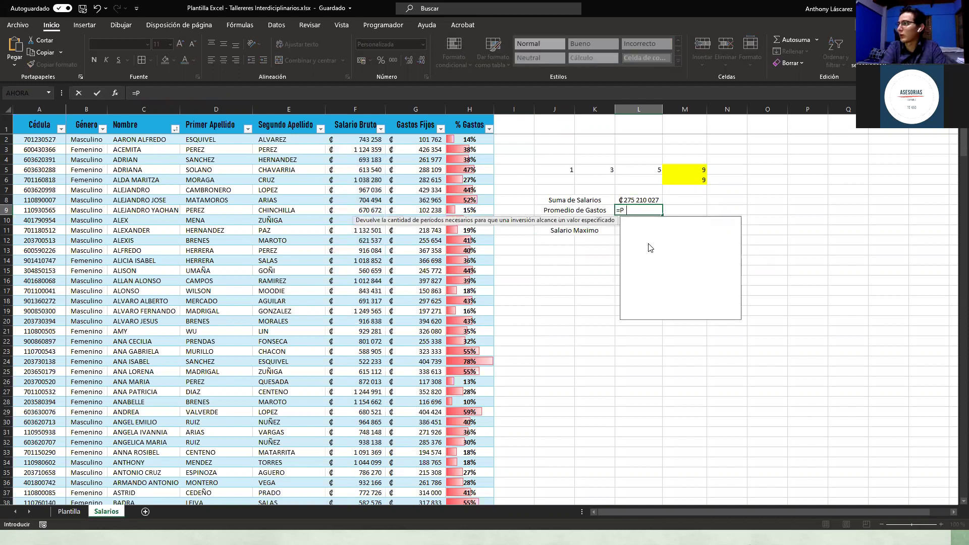
type("rom")
key("Tab")
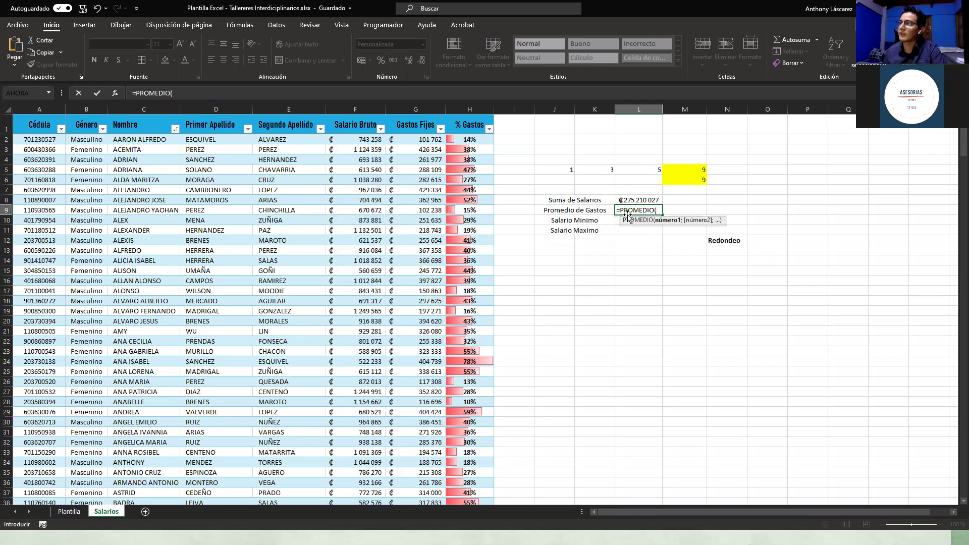
type("Ta")
double_click(673, 228)
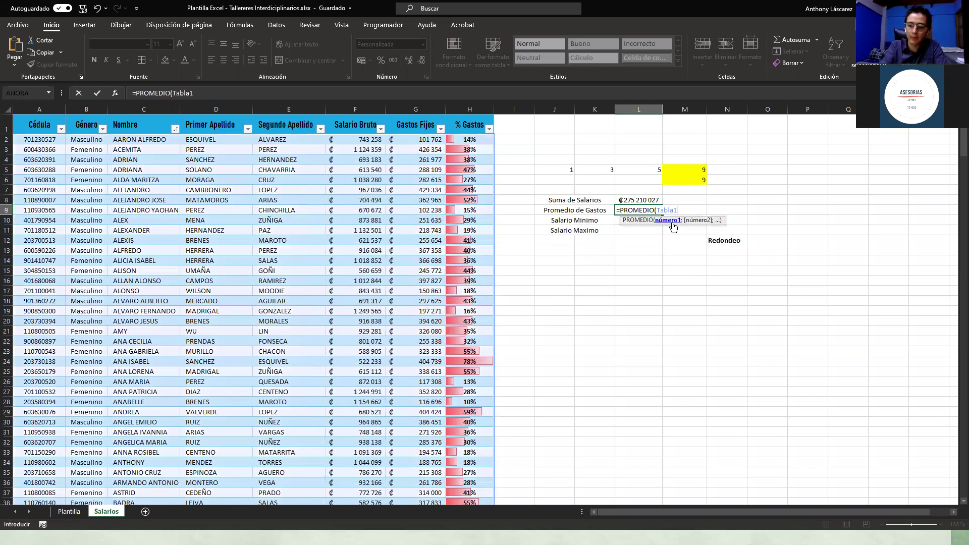
type("[")
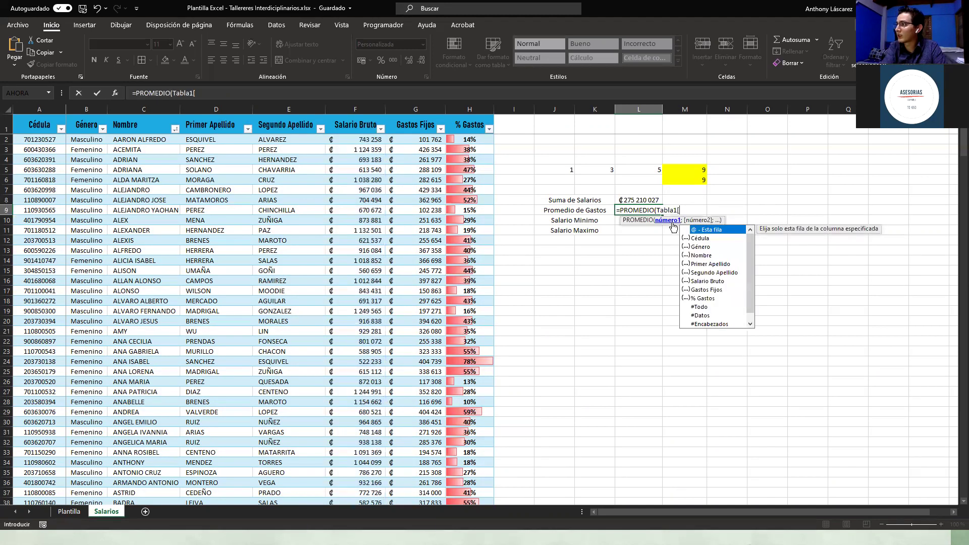
left_click(711, 291)
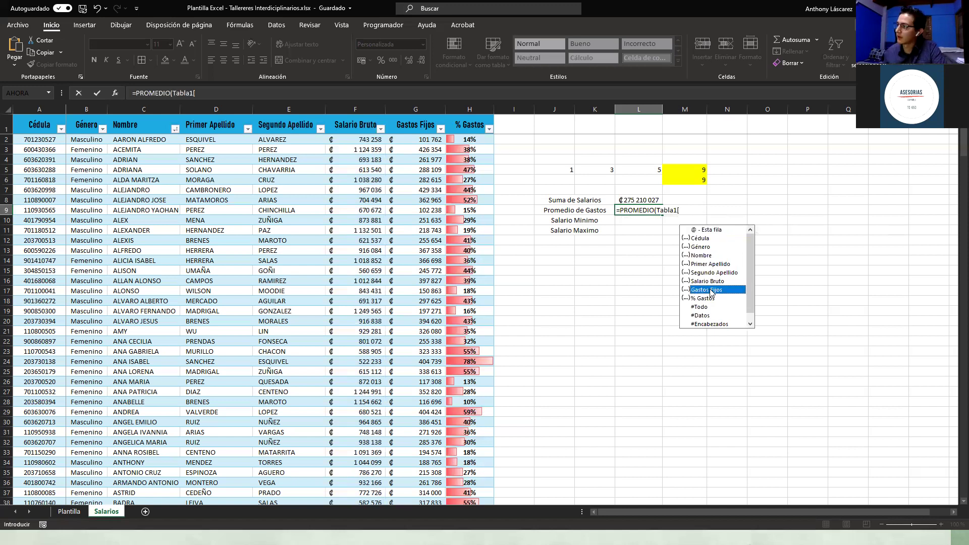
double_click(711, 290)
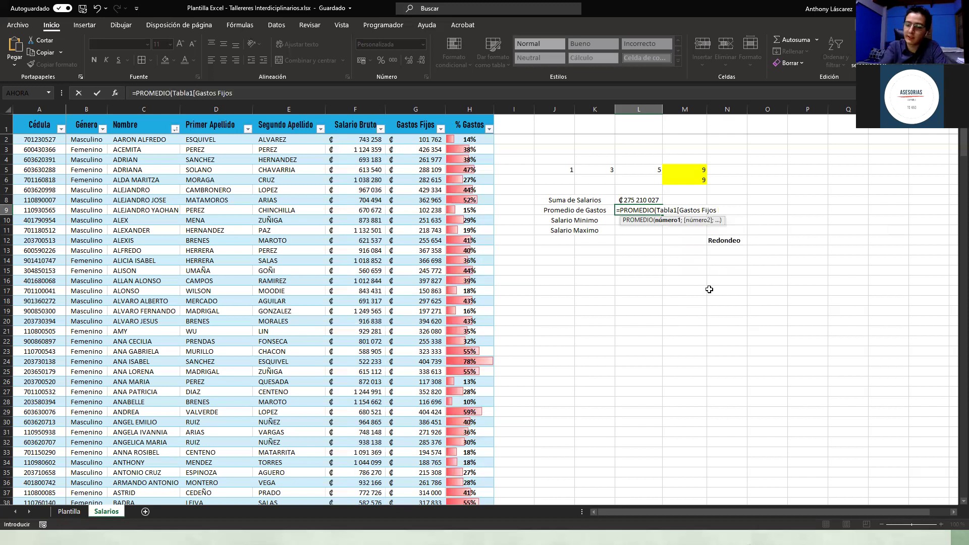
type("]")
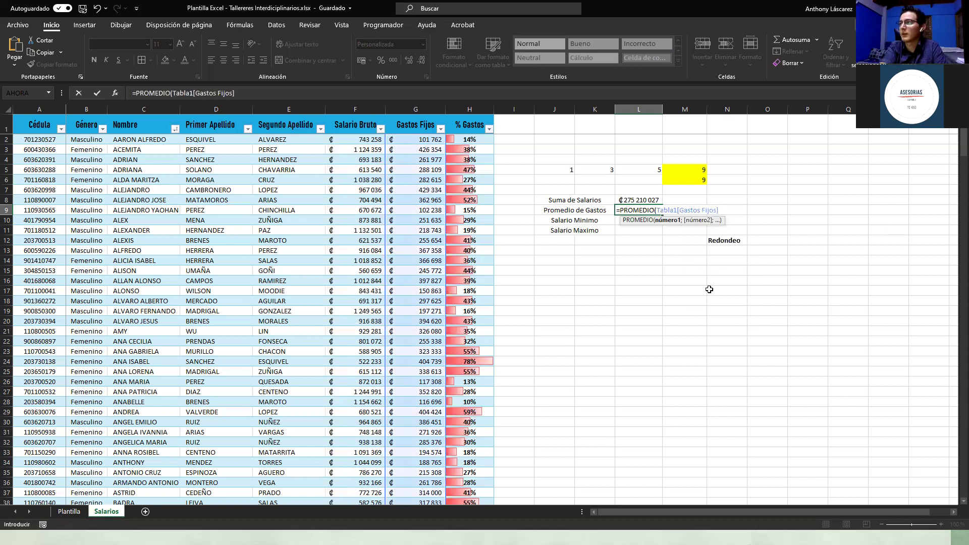
type(")")
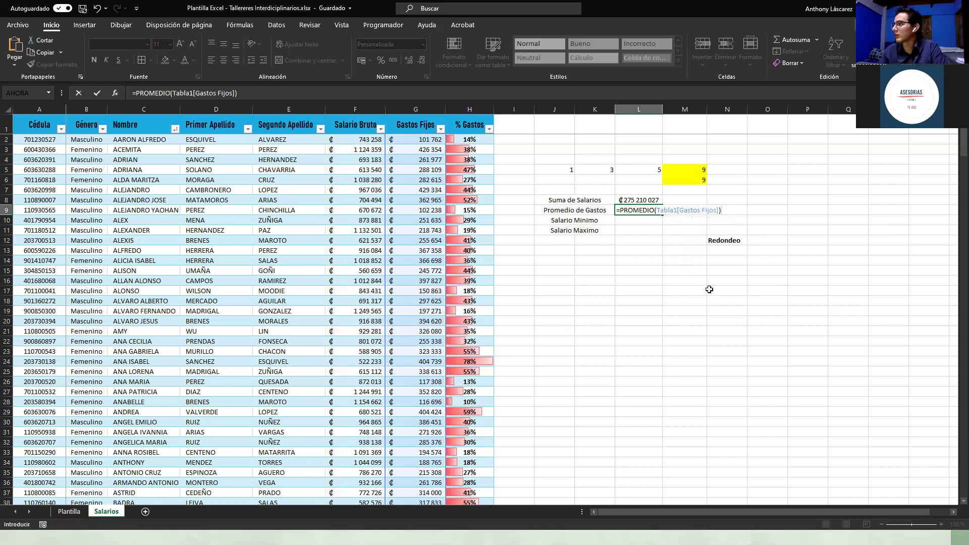
key("Return")
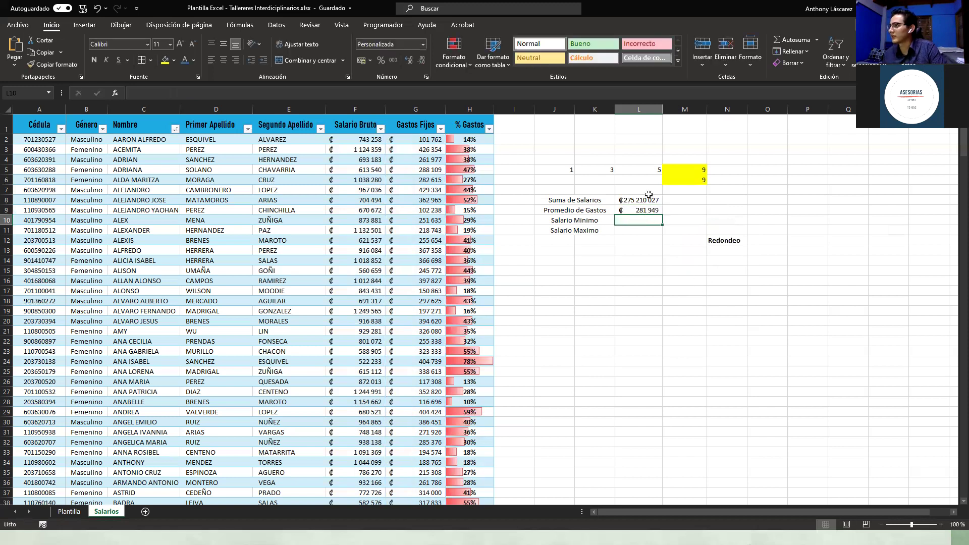
left_click(639, 210)
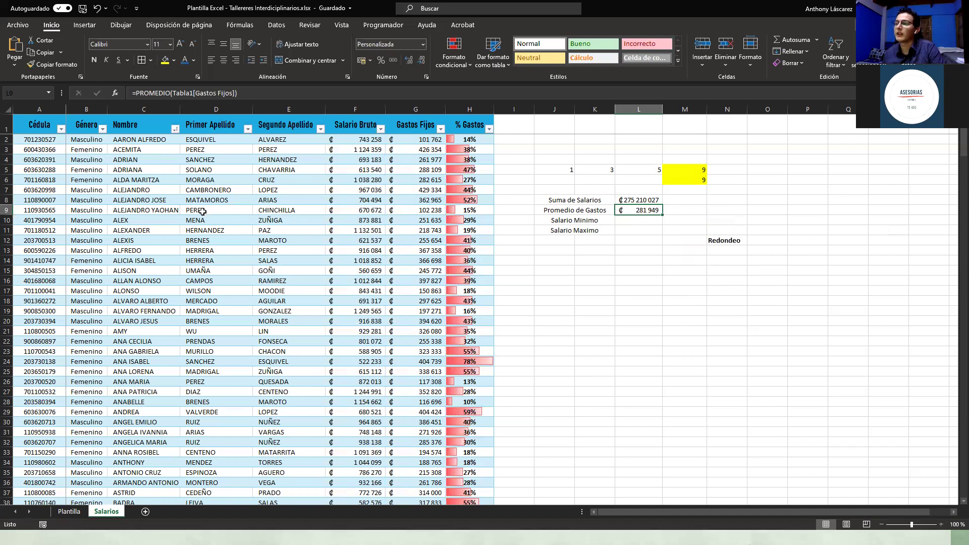
left_click(634, 221)
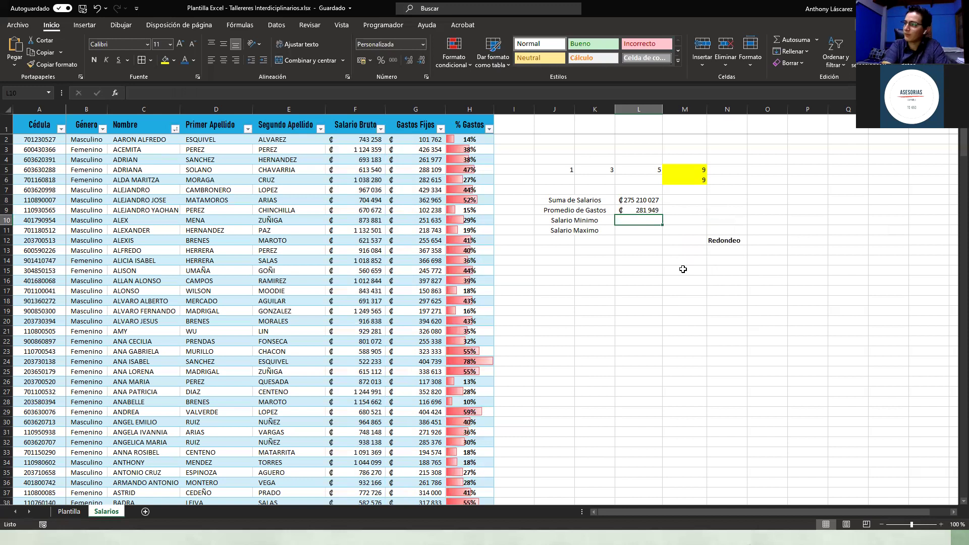
Step: Enter =MIN(Tabla1[Salario Bruto]) in L10, returning ₡501 288
type("=mi")
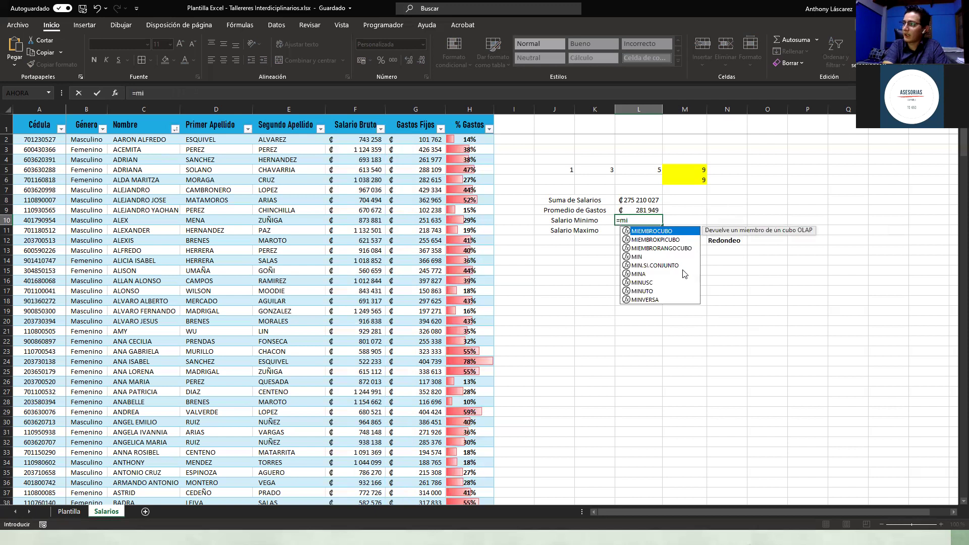
type("n")
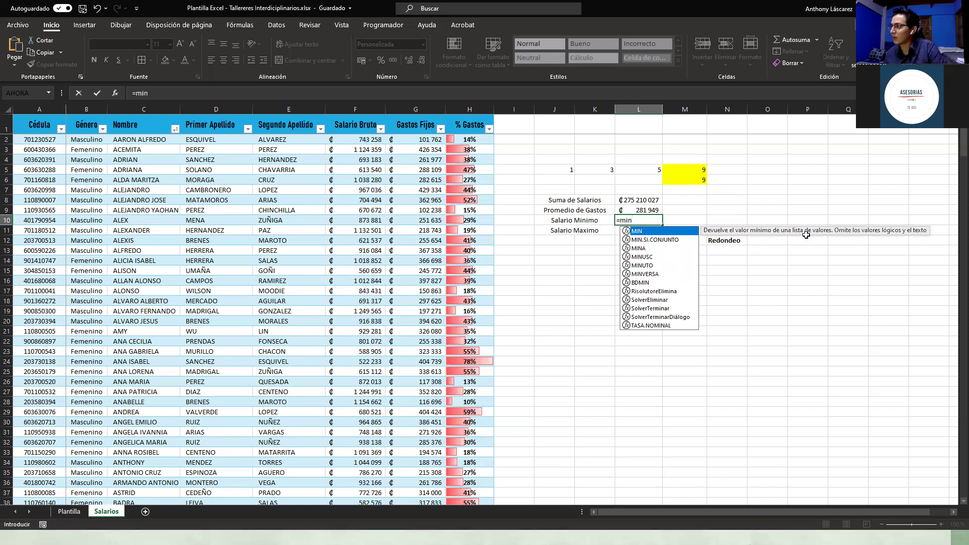
key("Tab")
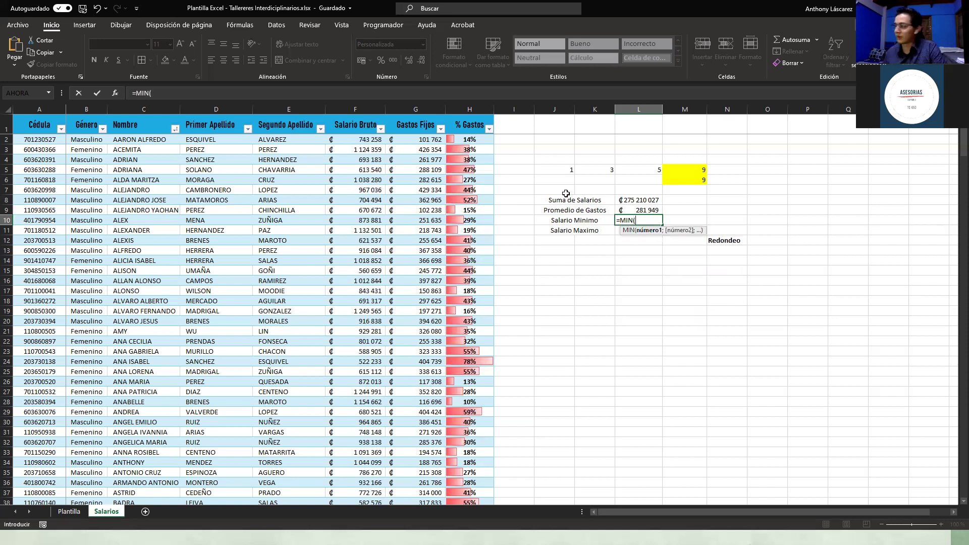
type("tabla")
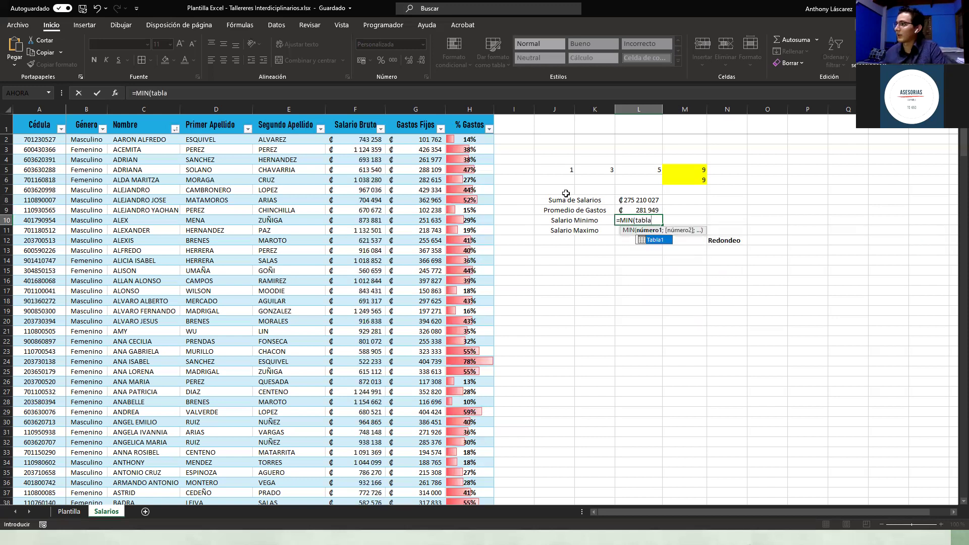
key("Tab")
type("[S")
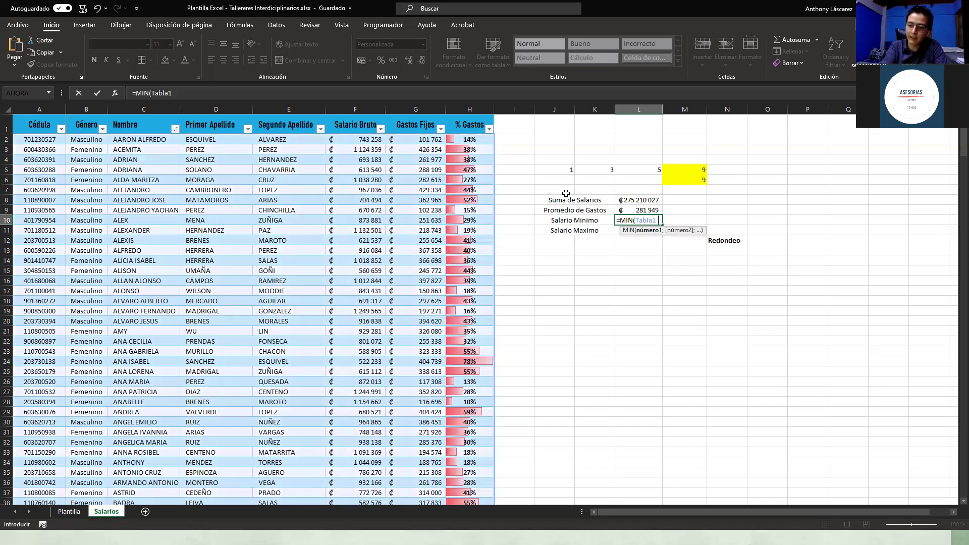
key("Tab")
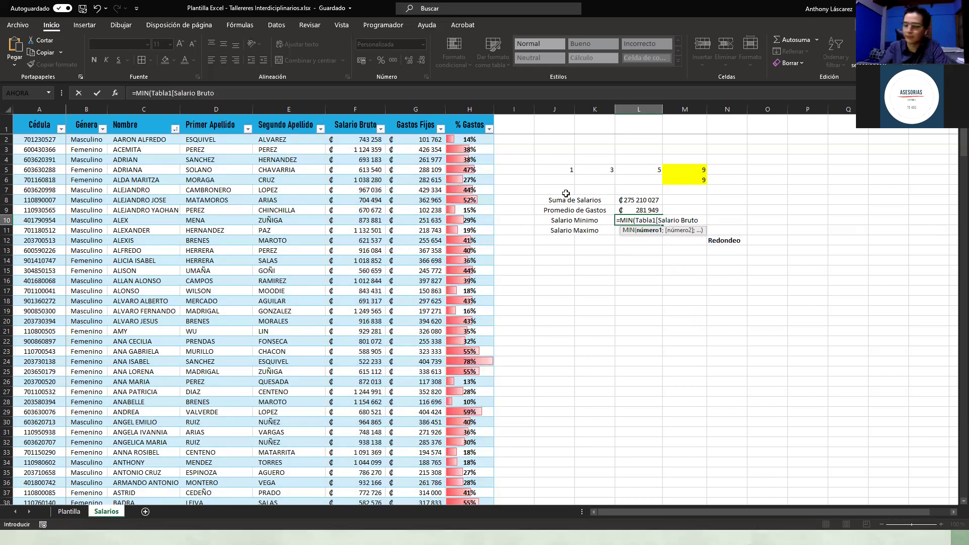
type("])")
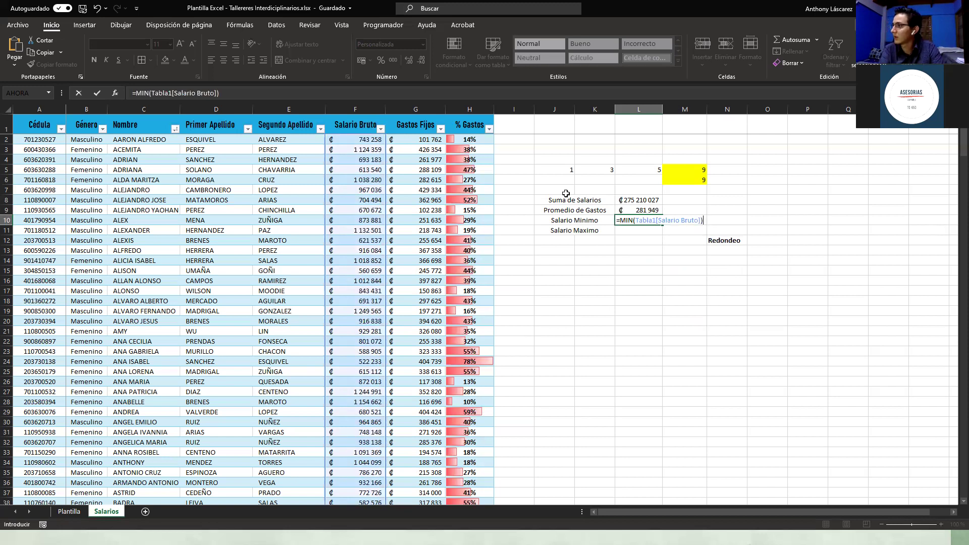
key("ctrl+Return")
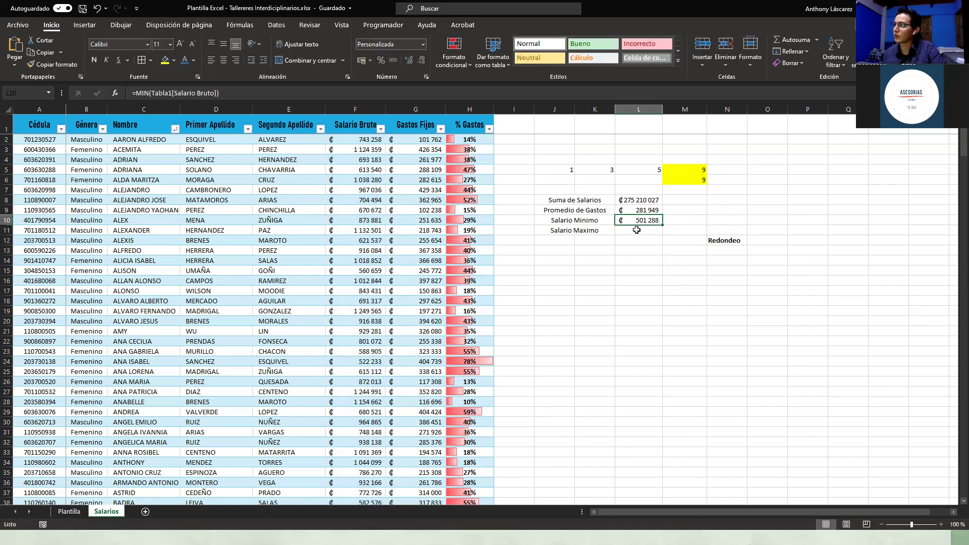
Step: Copy L10's currency formatting onto L11 with Copiar formato
left_click(627, 263)
left_click(631, 214)
left_click(628, 226)
left_click(632, 218)
left_click(628, 230)
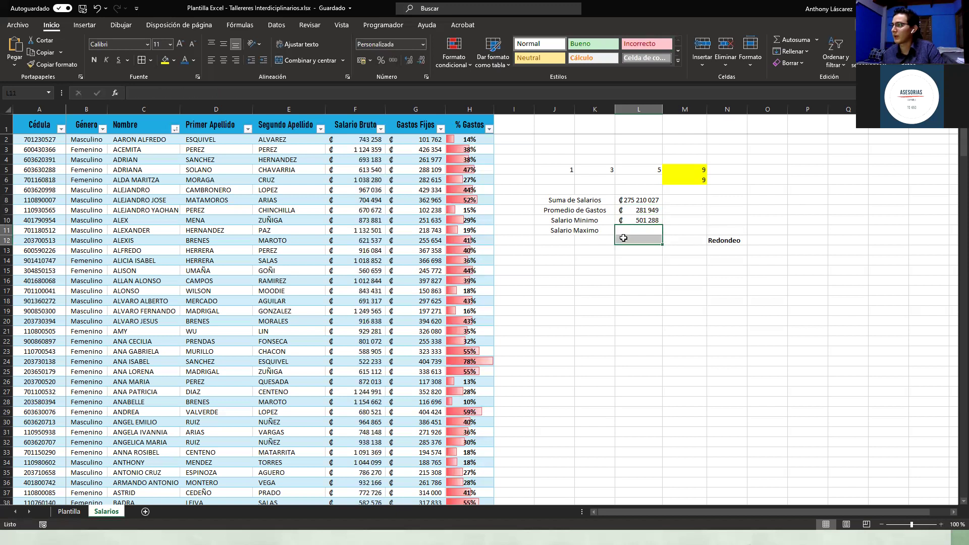
left_click(630, 222)
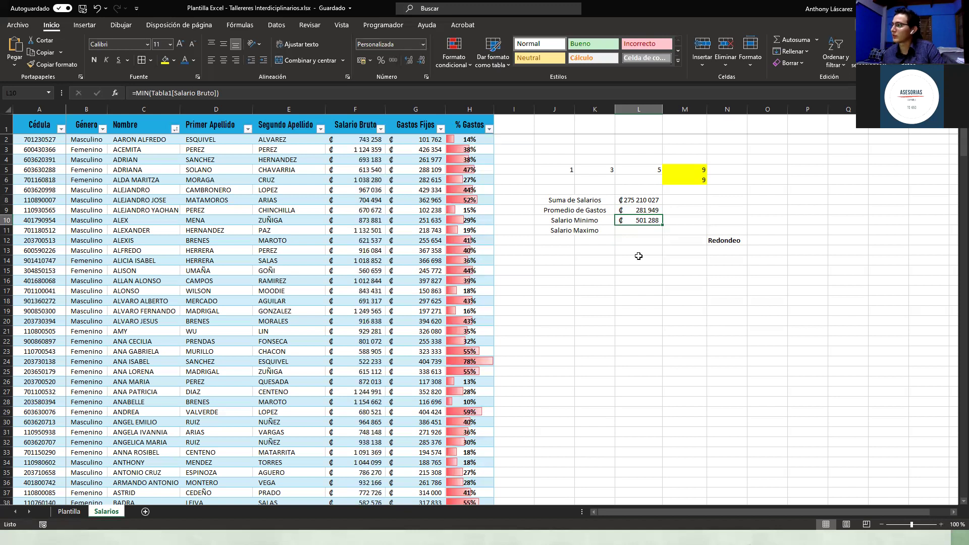
left_click(631, 230)
left_click(630, 221)
left_click(50, 65)
left_click(637, 228)
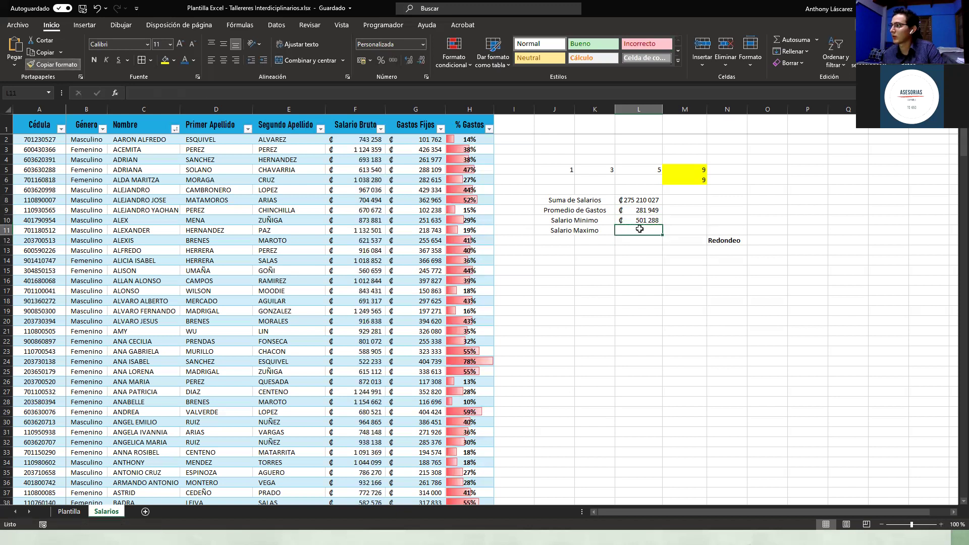
Step: Set L9's average to the Número format, showing 281948,86
left_click(641, 220)
left_click(642, 200)
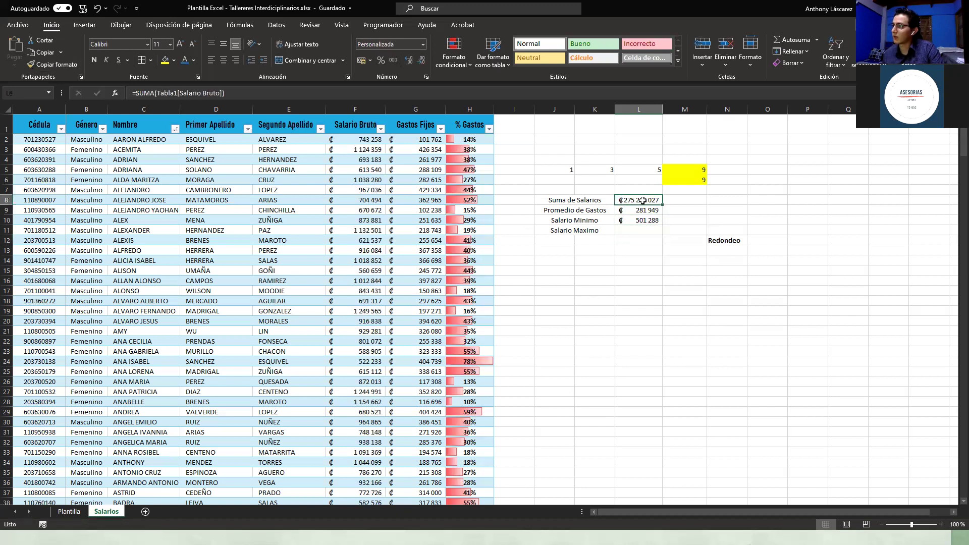
left_click(648, 209)
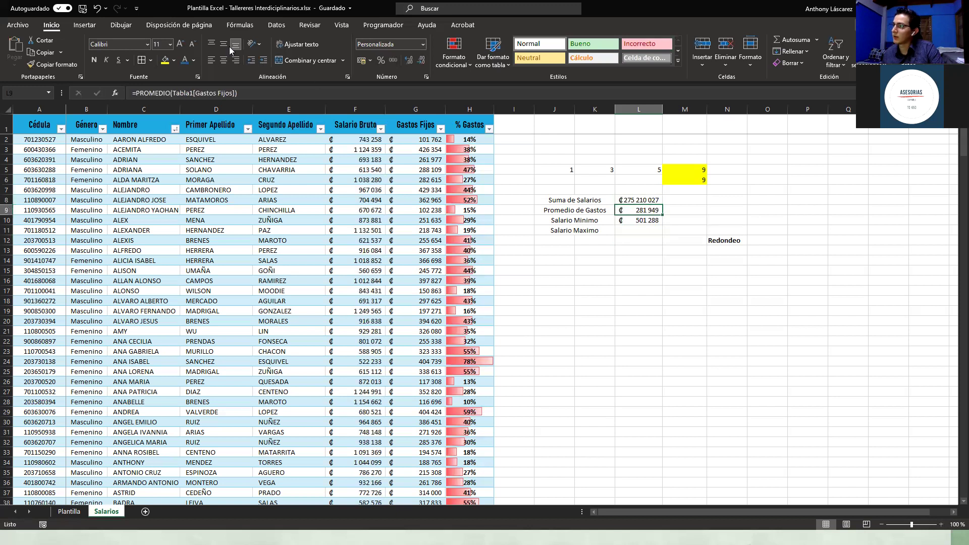
left_click(423, 44)
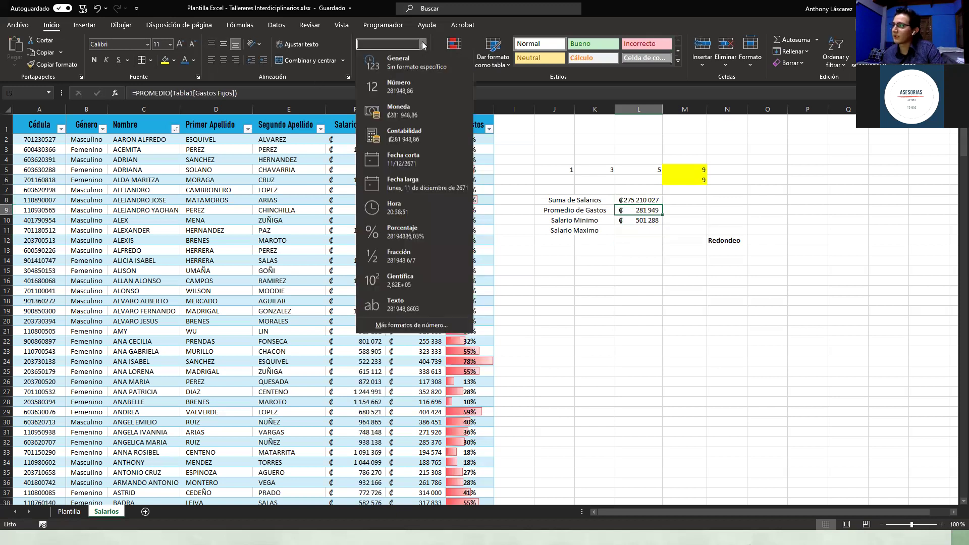
left_click(435, 89)
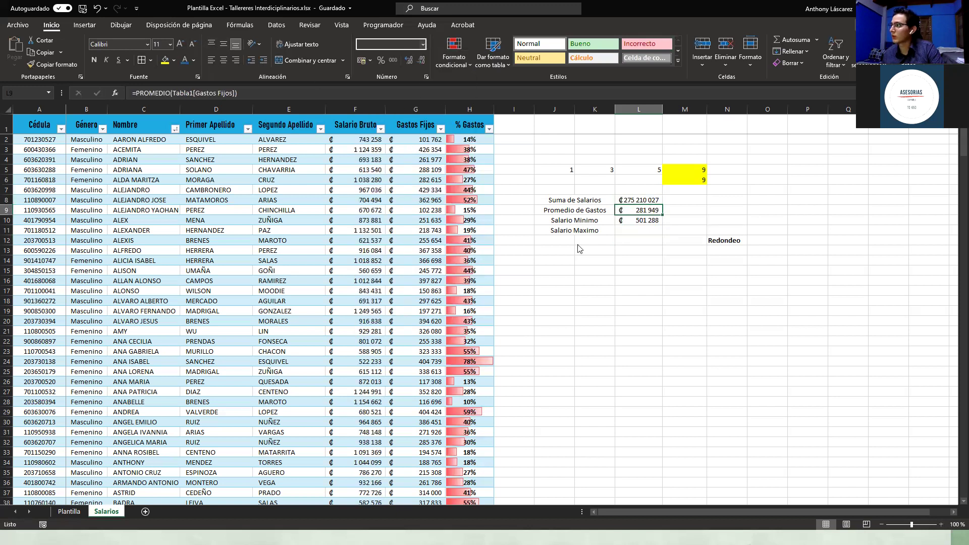
Step: Fill the minimum salary cell L10 with yellow
left_click(645, 233)
left_click(644, 220)
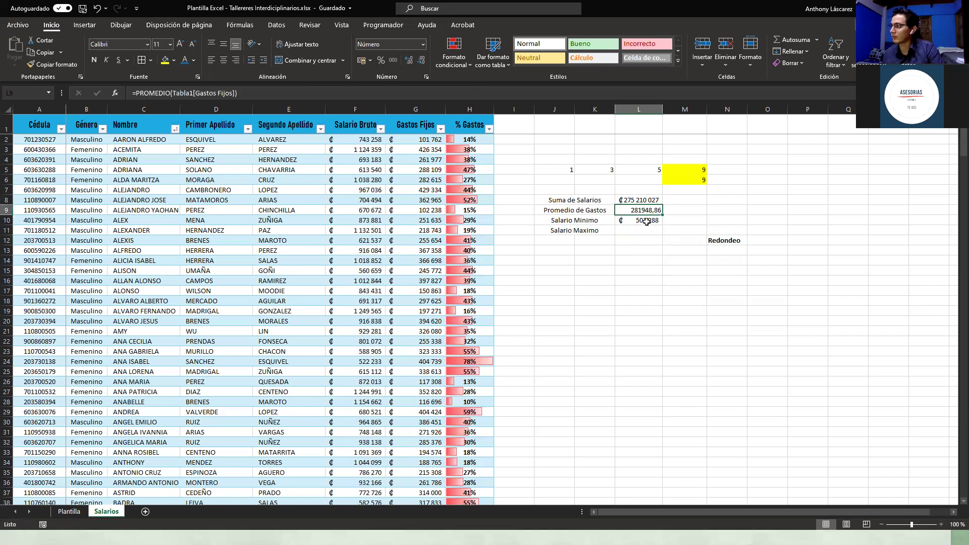
left_click(165, 60)
left_click(682, 322)
Step: Copy L10's yellow currency formatting onto the Promedio de Gastos average in L9
left_click(650, 220)
left_click(61, 67)
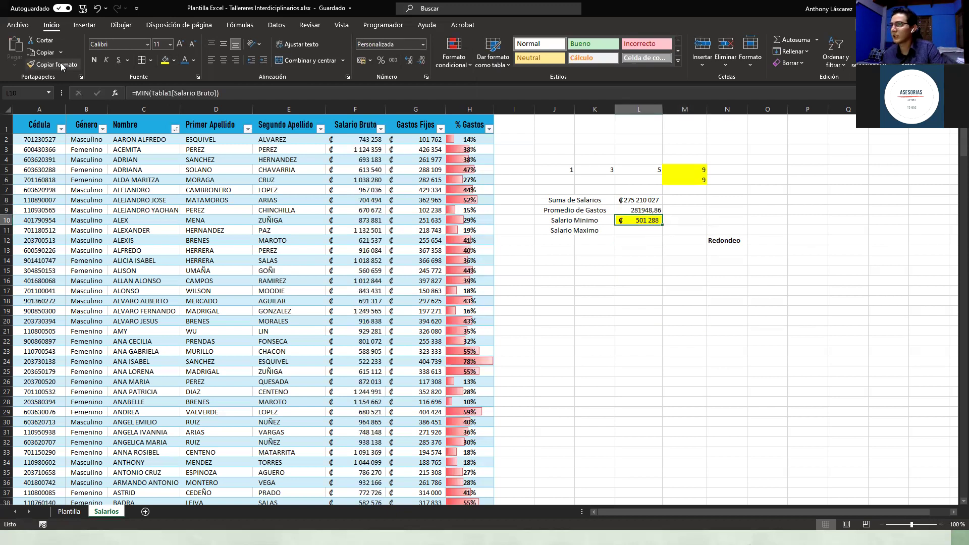
left_click(57, 69)
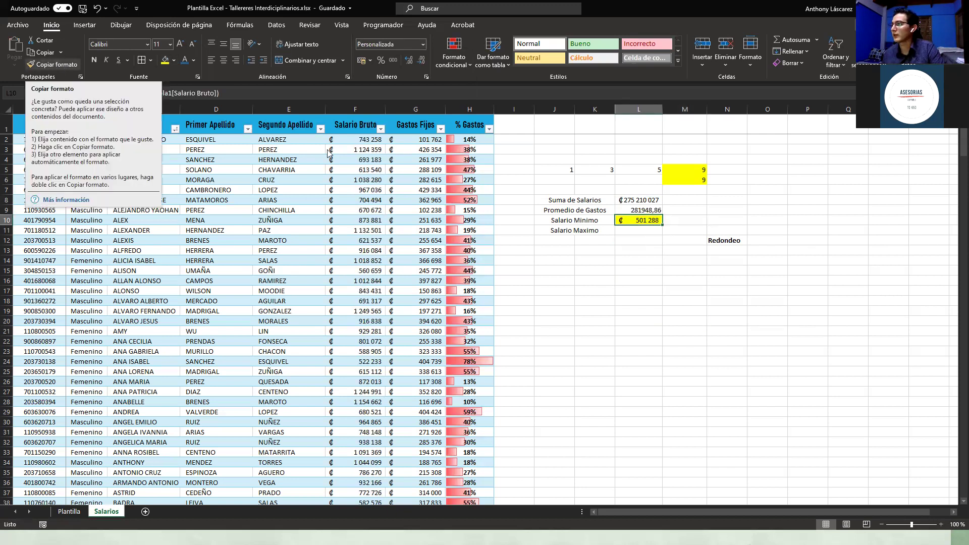
left_click(646, 210)
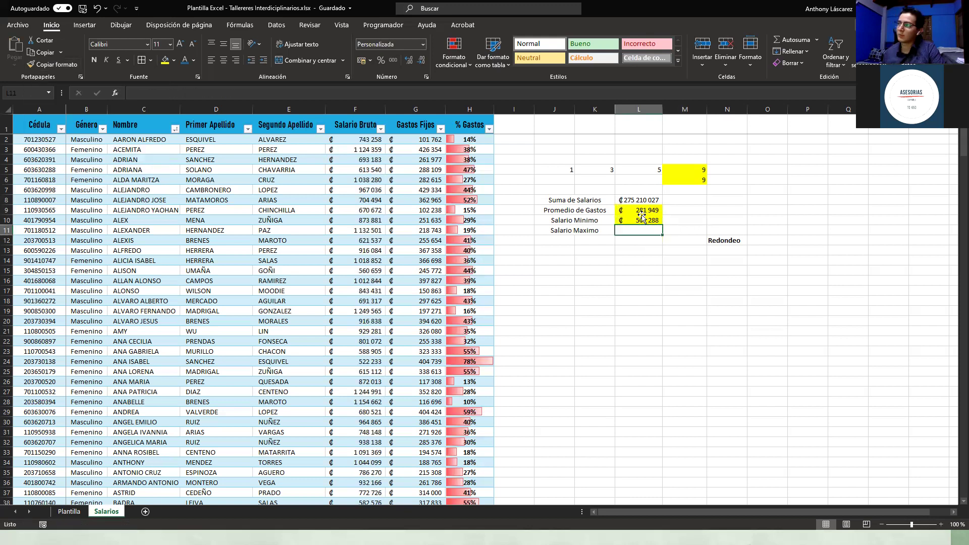
Step: Start copying the minimum salary formula from L10 down toward L11
left_click(642, 218)
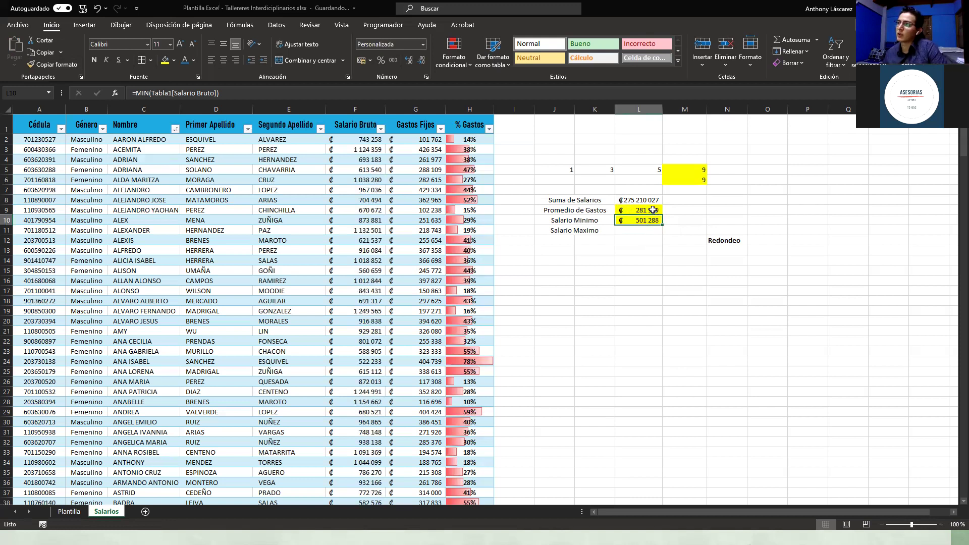
left_click(653, 210)
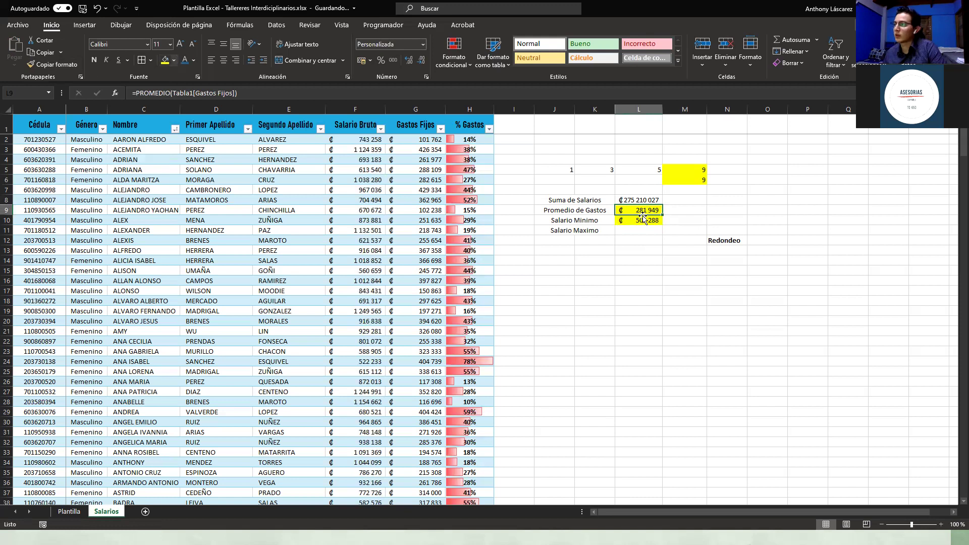
key("Down")
key("Down")
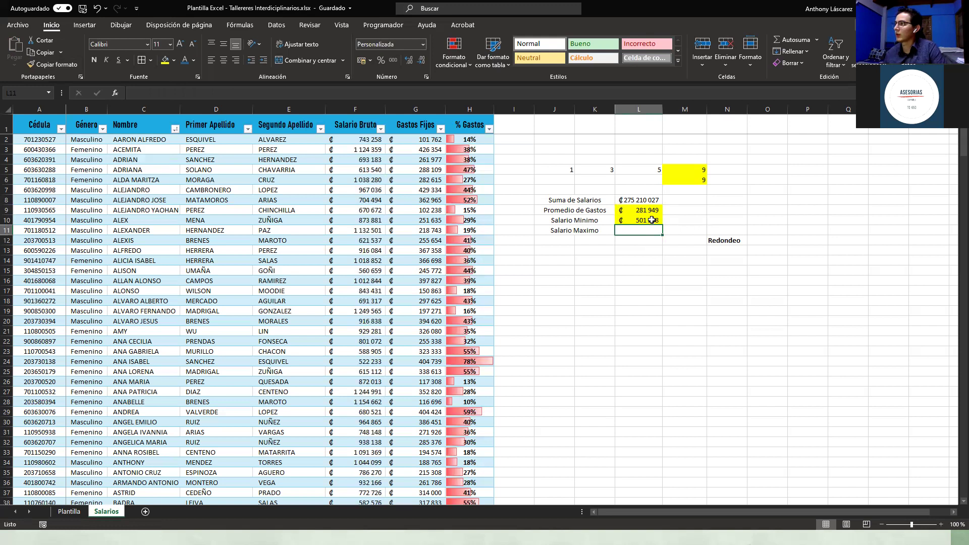
left_click(657, 222)
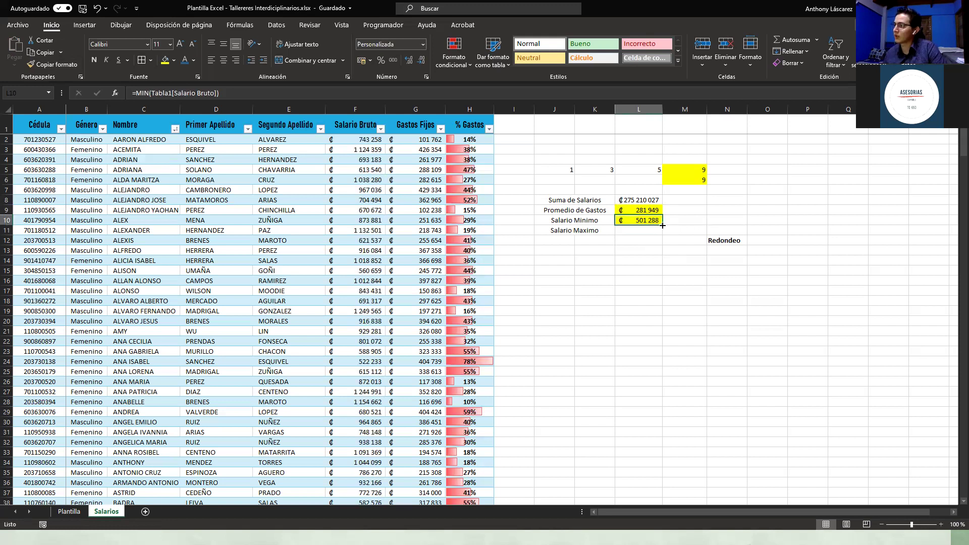
left_click_drag(657, 236, 663, 226)
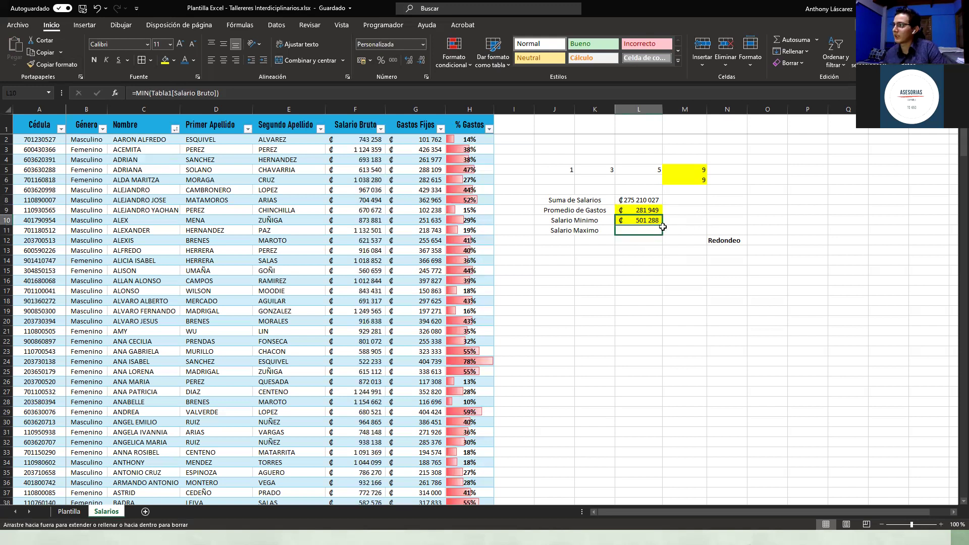
Step: Copy the minimum salary formula from L10 down into L11
key("Down")
key("Down")
key("Up")
key("Up")
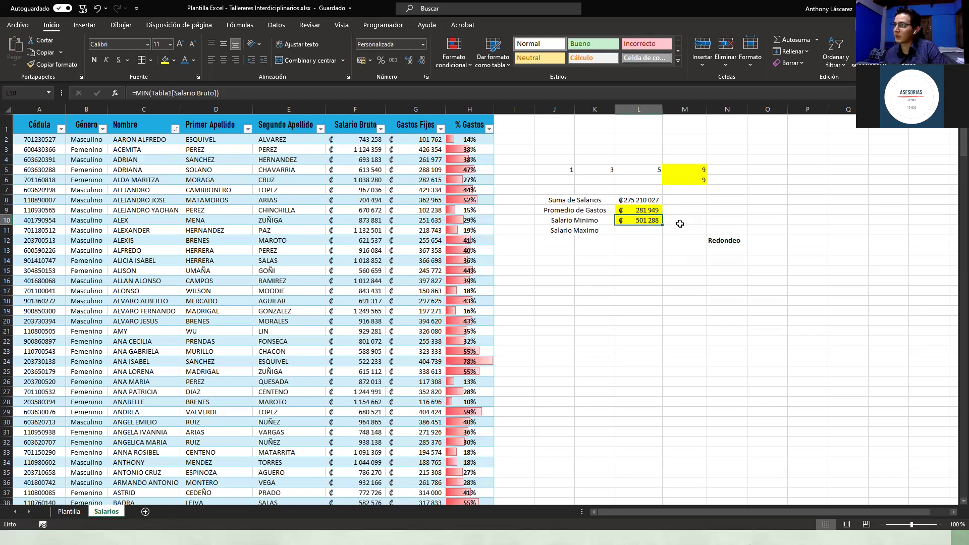
left_click_drag(658, 232, 656, 233)
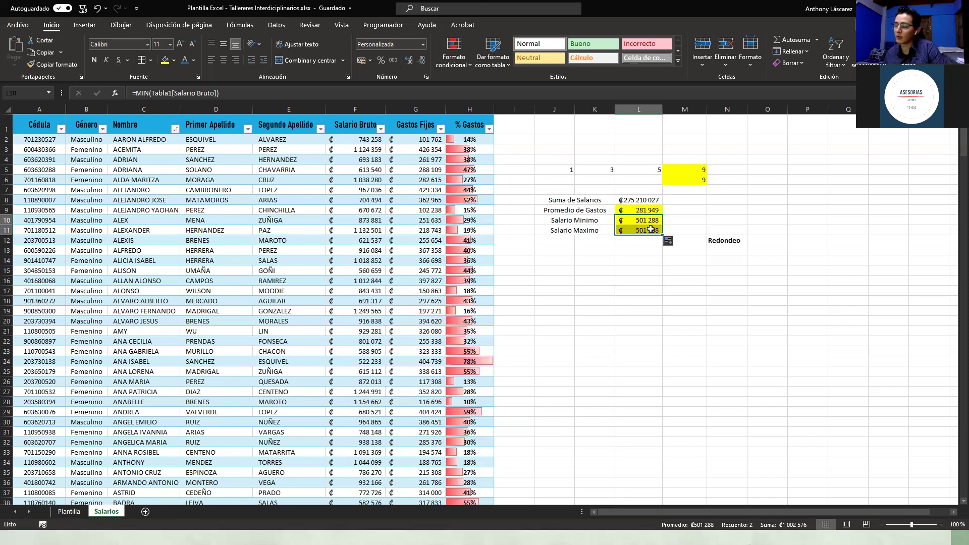
left_click(655, 230)
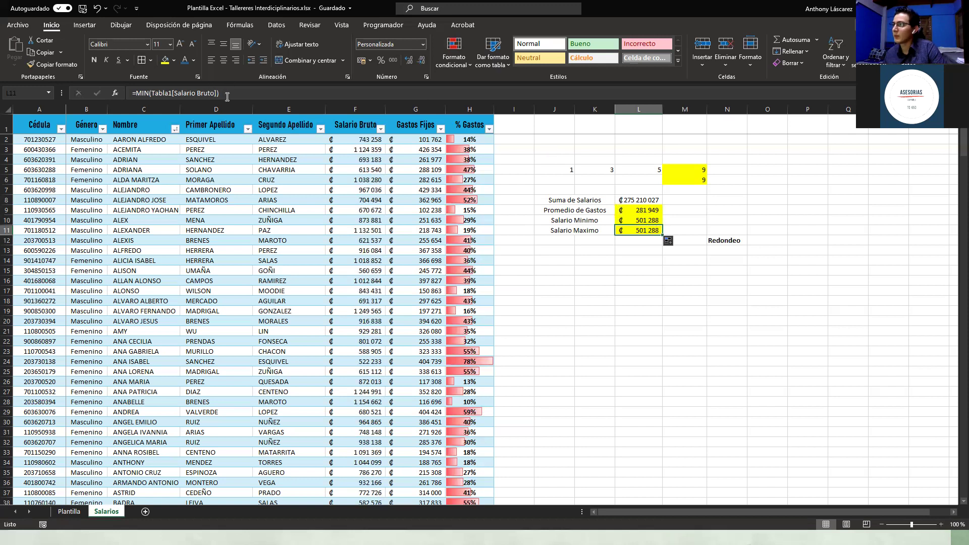
Step: Change the L11 formula to =MAX(Tabla1[Salario Bruto]), showing ₡1 249 565
left_click(149, 93)
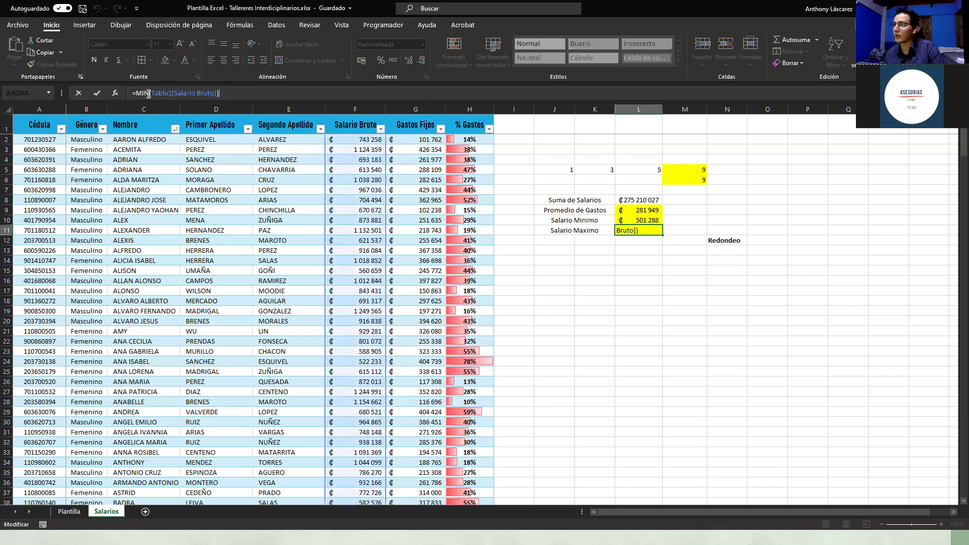
left_click(137, 94)
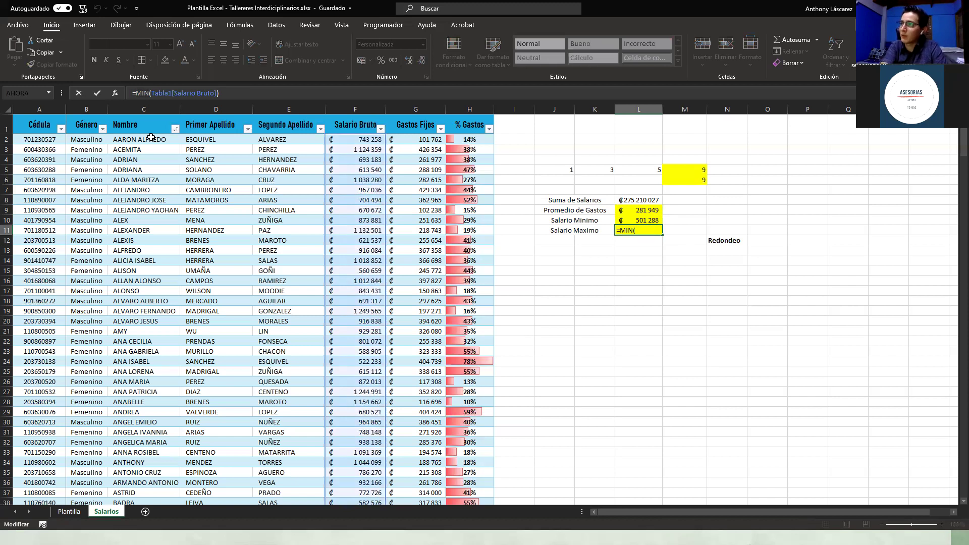
key("BackSpace")
key("BackSpace")
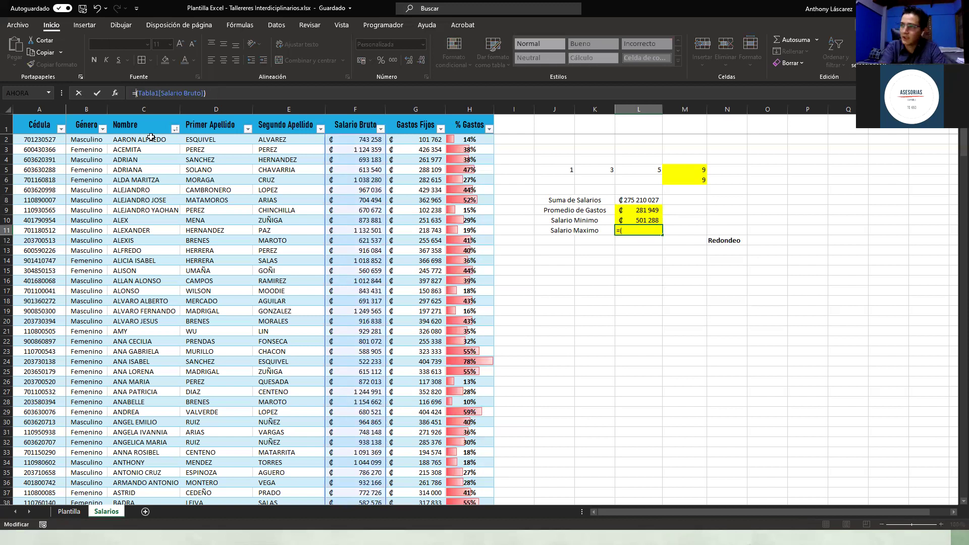
type("ax")
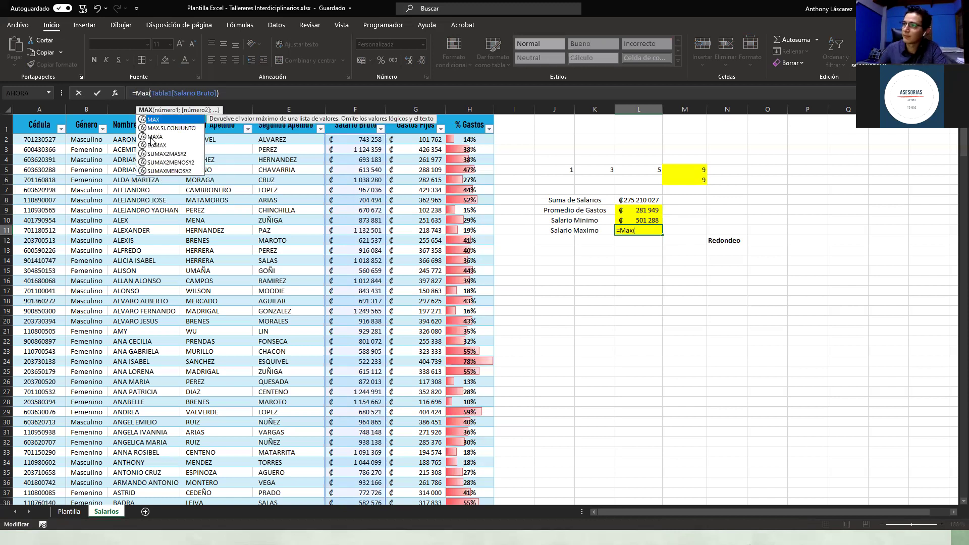
key("Tab")
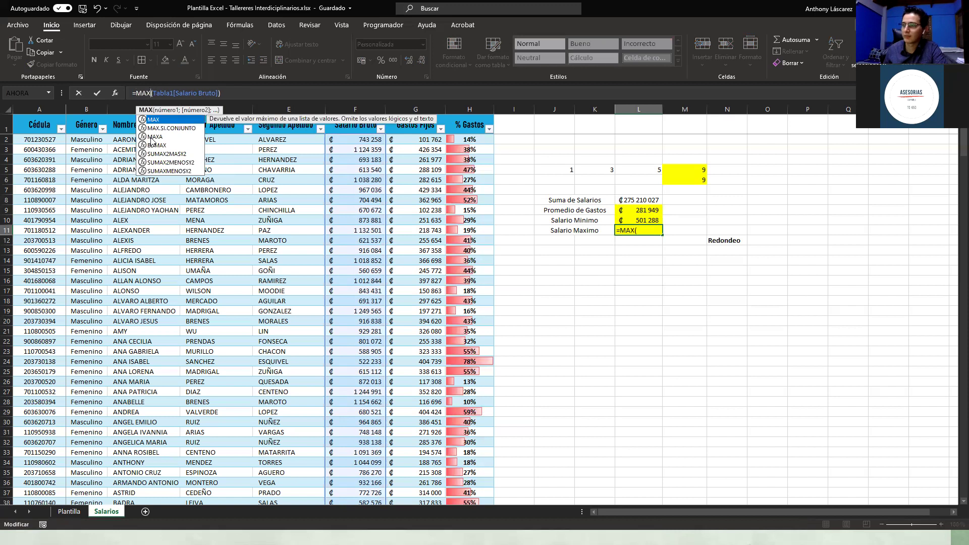
left_click(242, 93)
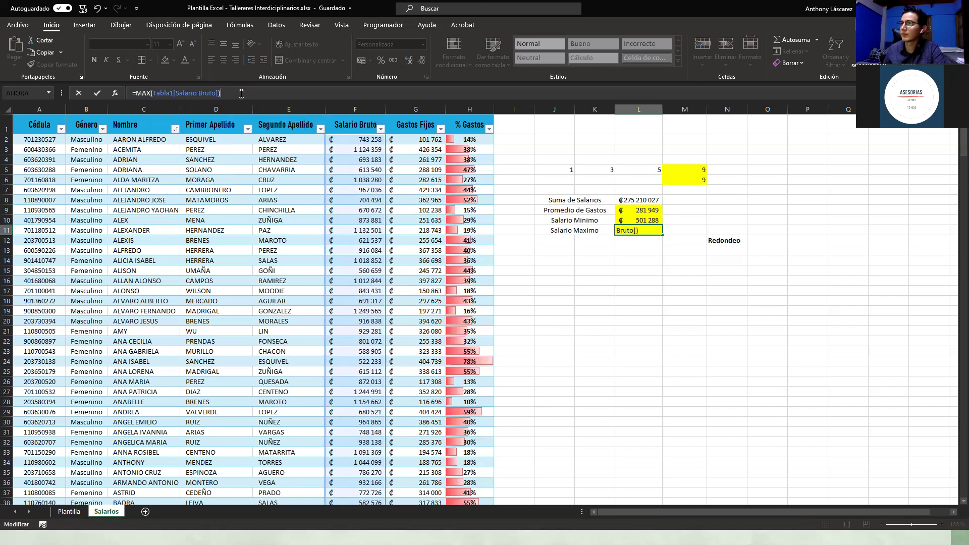
key("Tab")
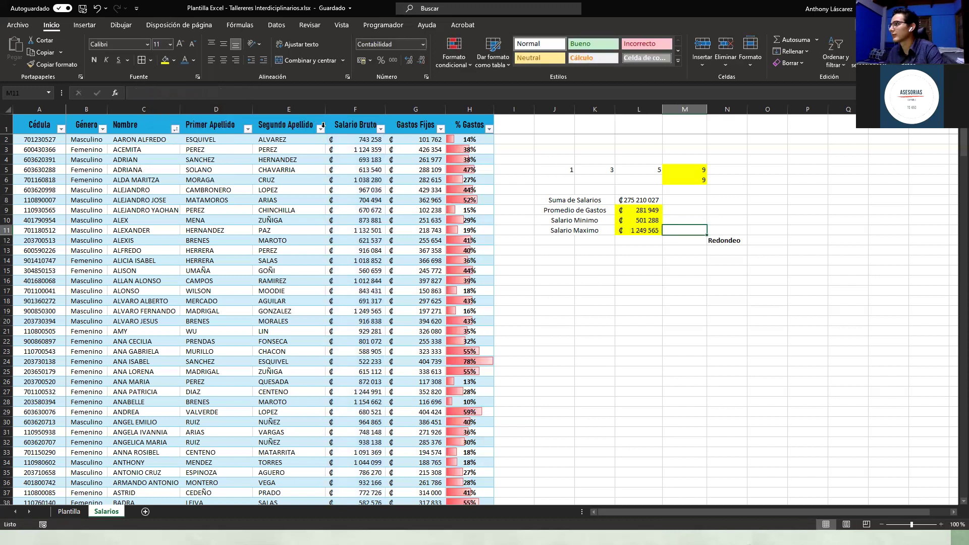
left_click(613, 255)
Step: Check the maximum salary formula in L11 and select M11 beside it
left_click(638, 219)
left_click(636, 231)
left_click(631, 256)
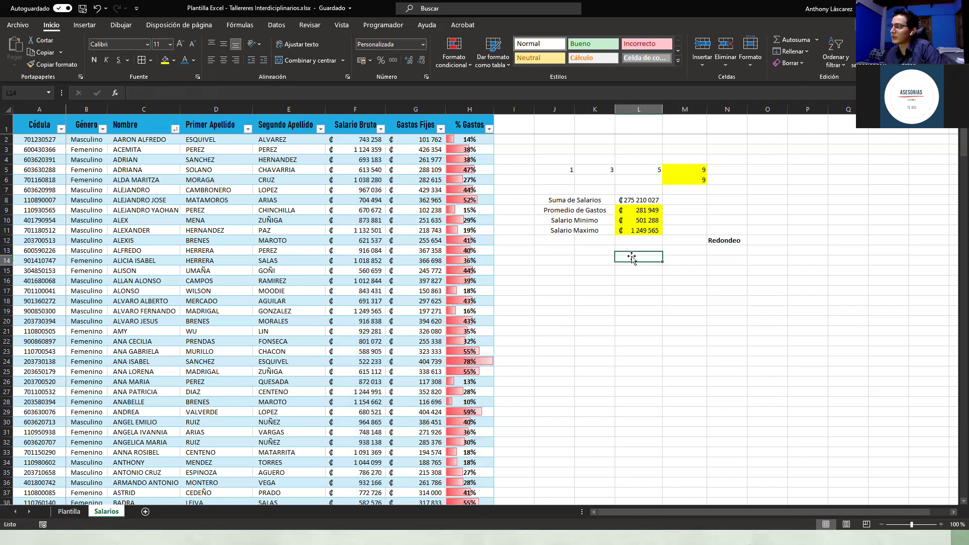
left_click(636, 229)
left_click(628, 258)
left_click(634, 231)
left_click(629, 240)
left_click(684, 231)
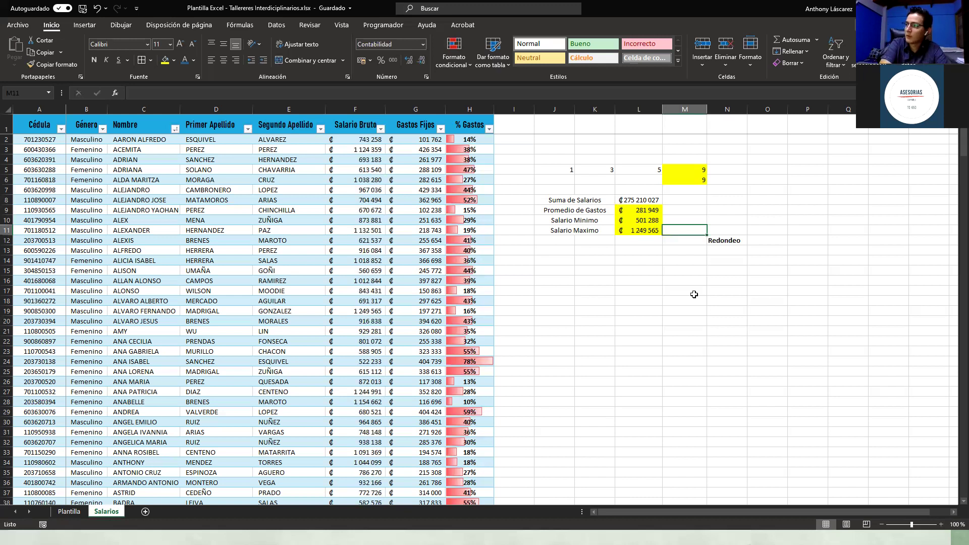
Step: Enter =L11*35% in M11, giving ₡437 347,75, then select M12 for the rounded result
type("=")
key("BackSpace")
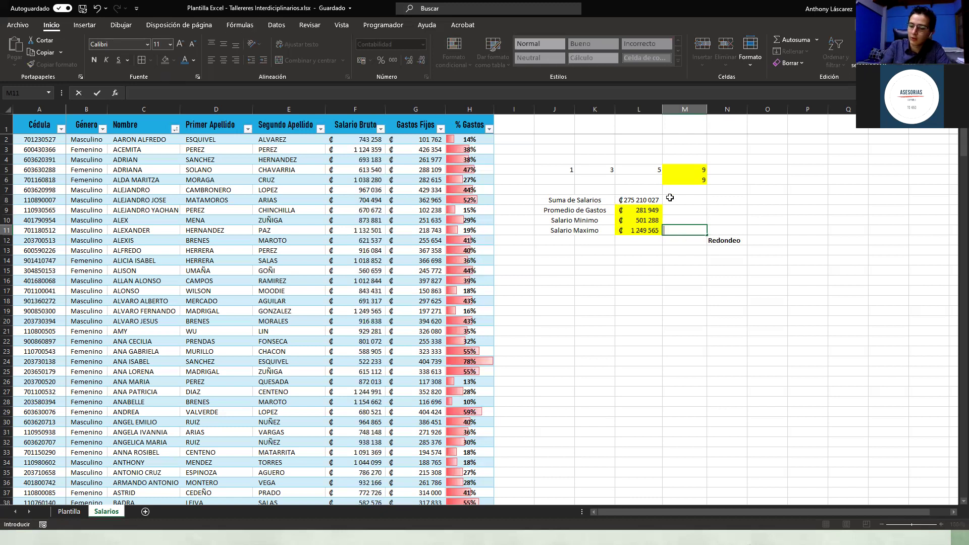
type("=")
key("Left")
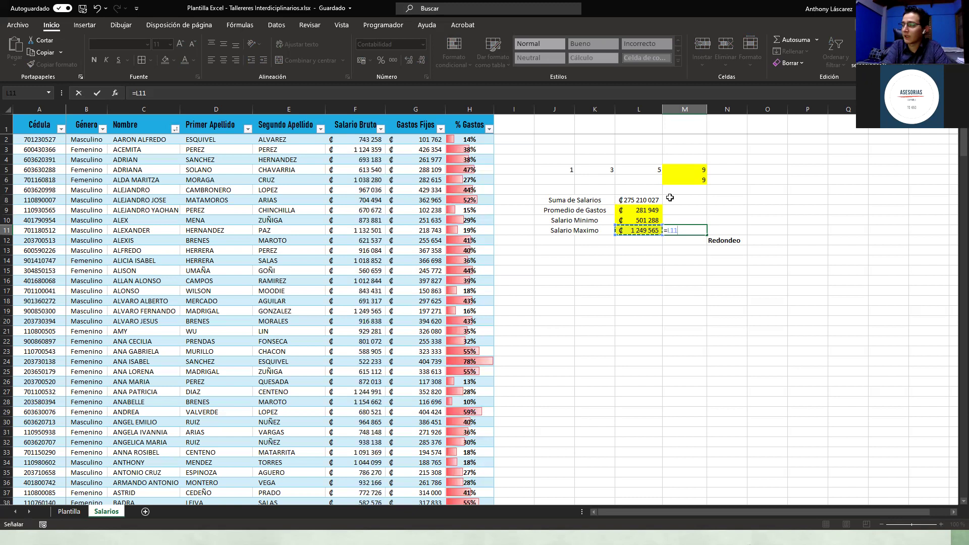
key("Up")
key("Down")
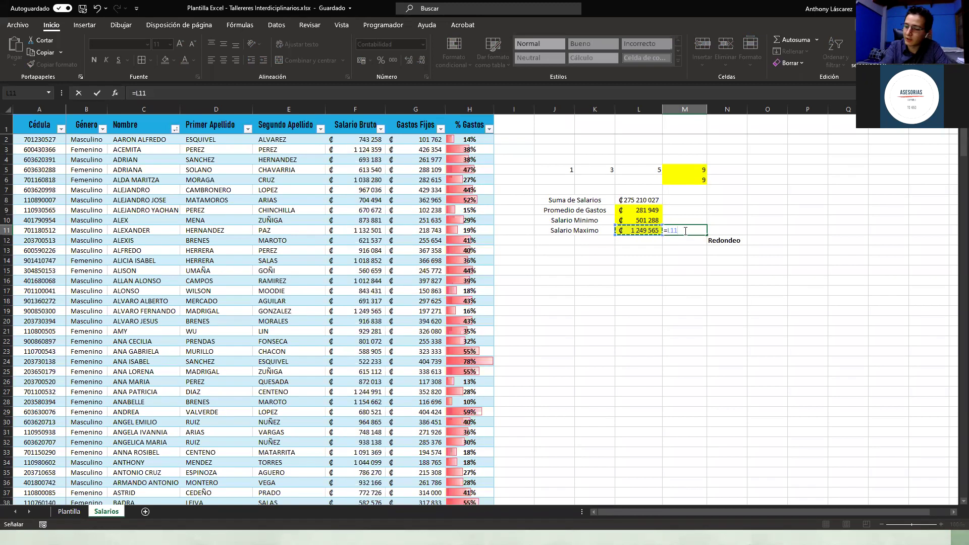
type("*")
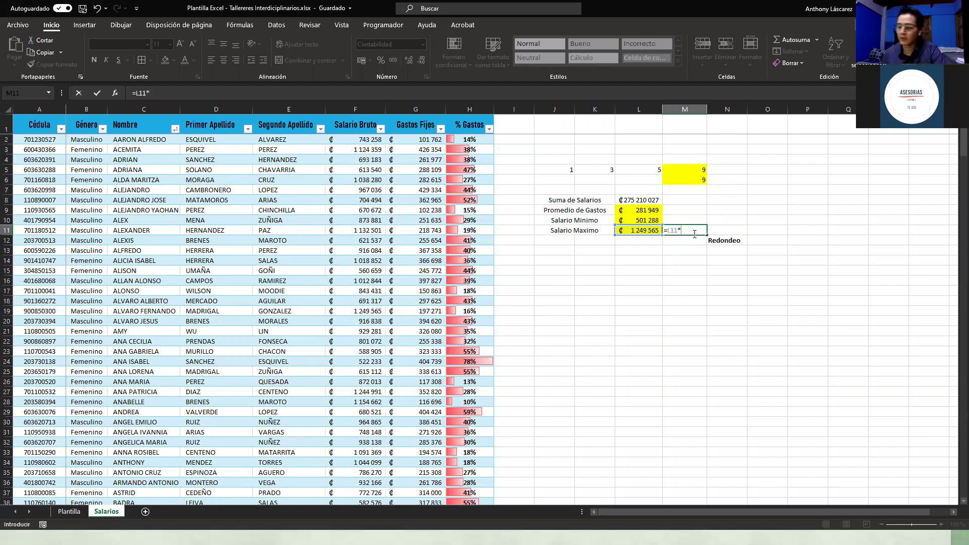
type("35")
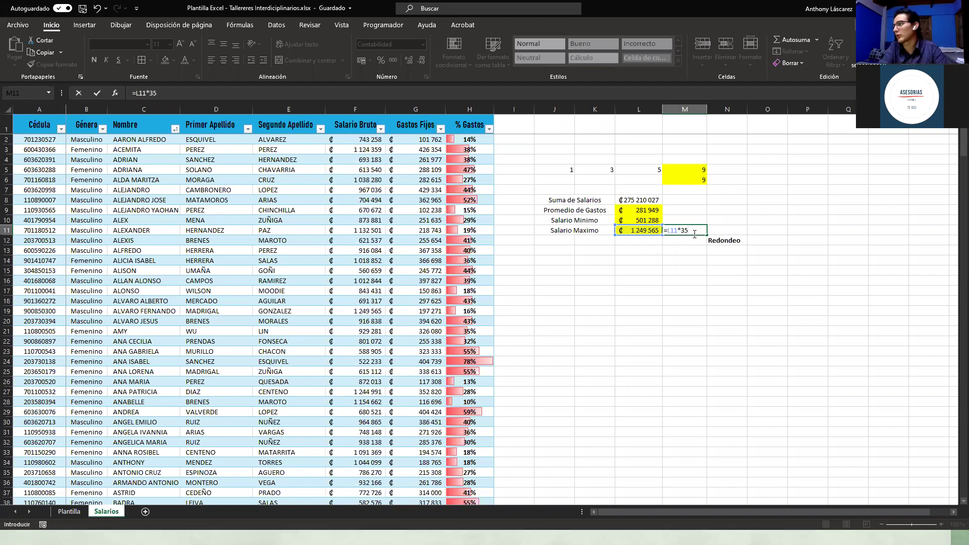
type("%")
key("Return")
left_click(696, 232)
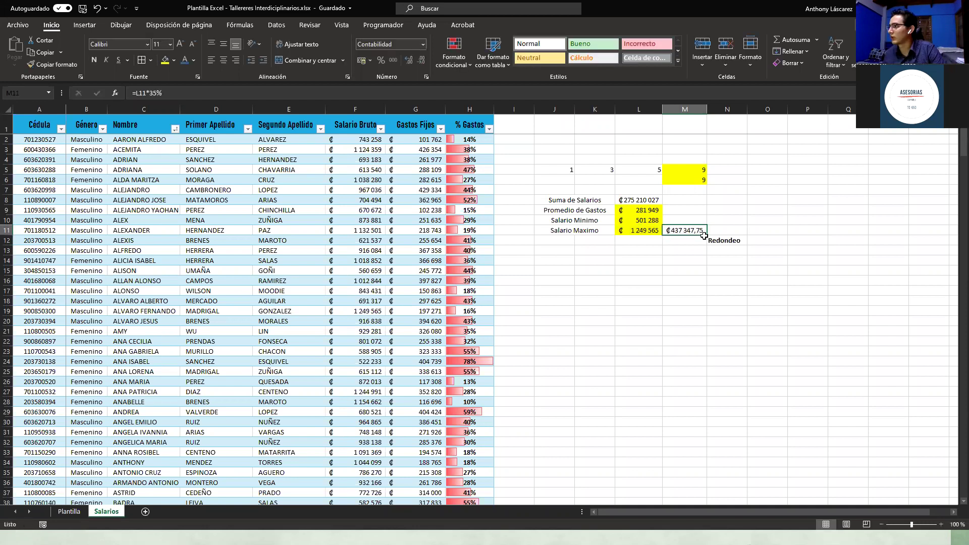
left_click(674, 237)
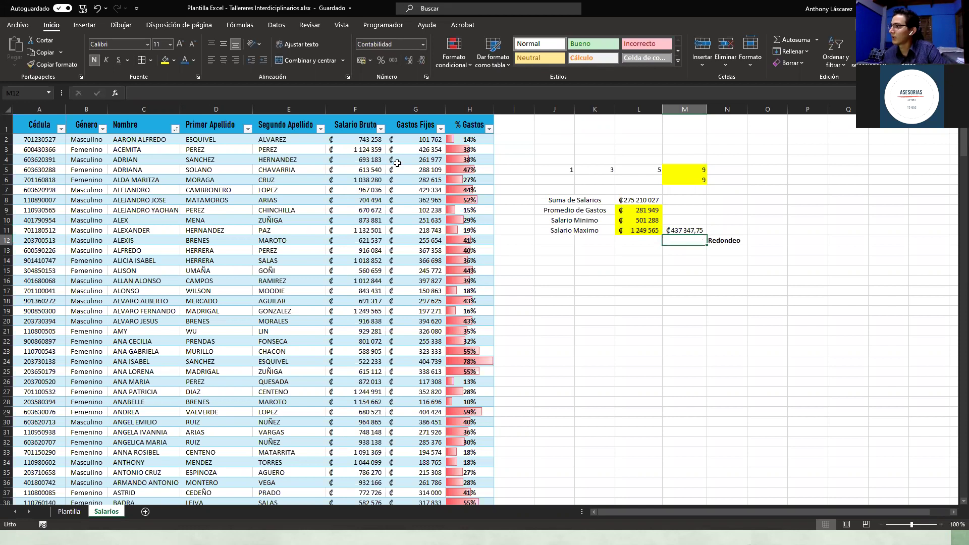
left_click(232, 25)
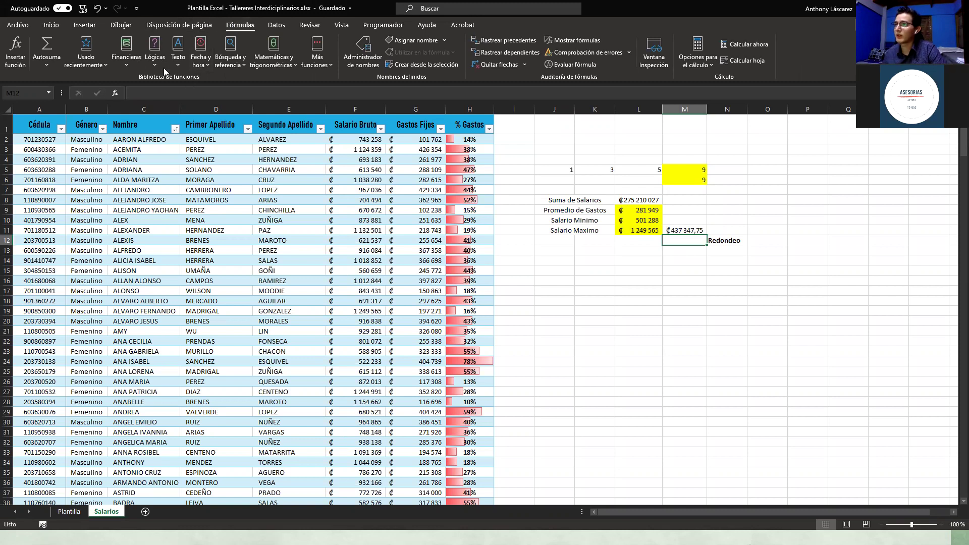
Step: Browse the financial, logical, text, date and lookup function categories
left_click(130, 63)
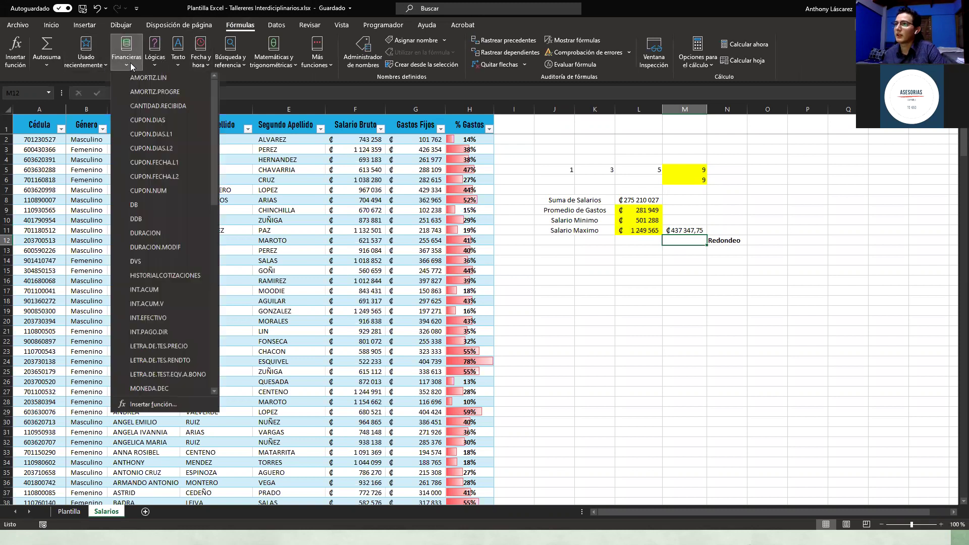
scroll(146, 146, "down", 11)
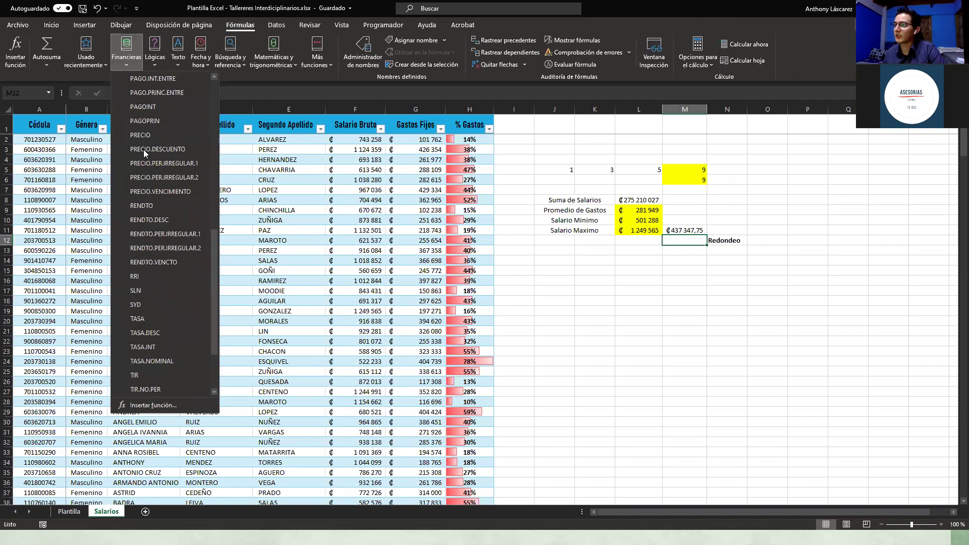
left_click(151, 63)
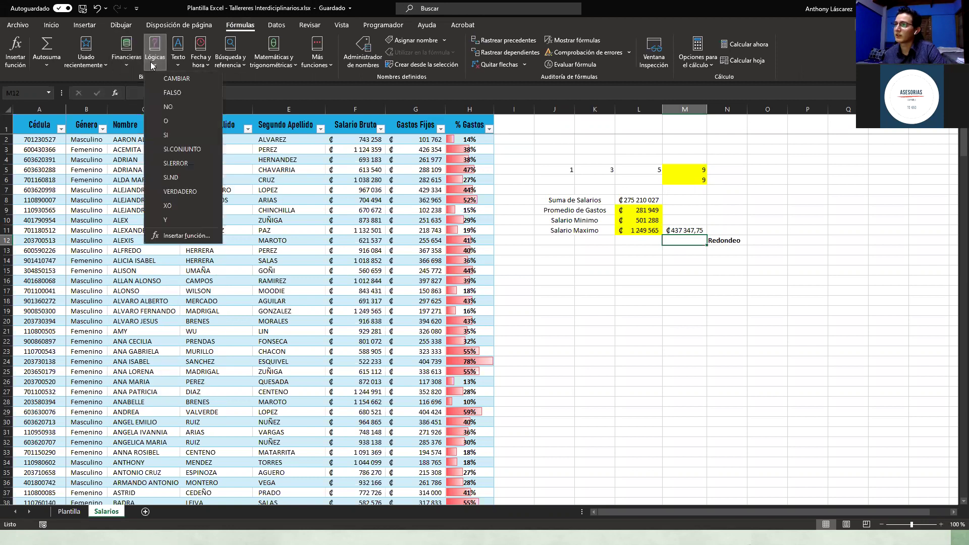
left_click(179, 63)
left_click(179, 62)
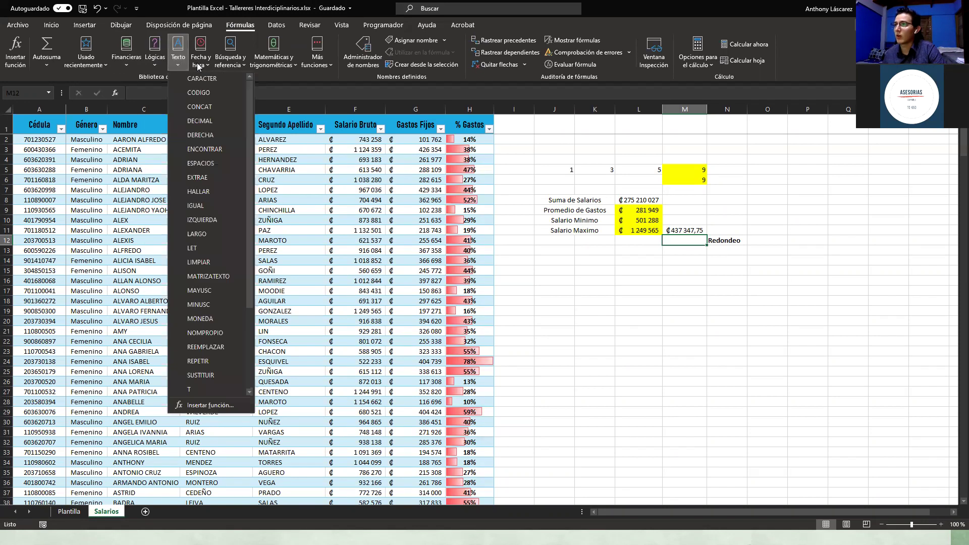
scroll(215, 134, "down", 3)
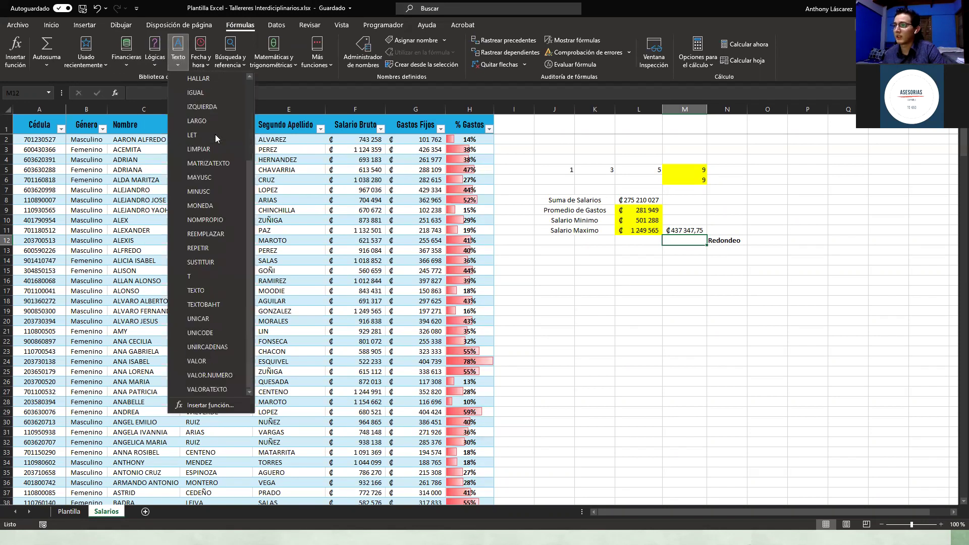
left_click(208, 64)
left_click(208, 65)
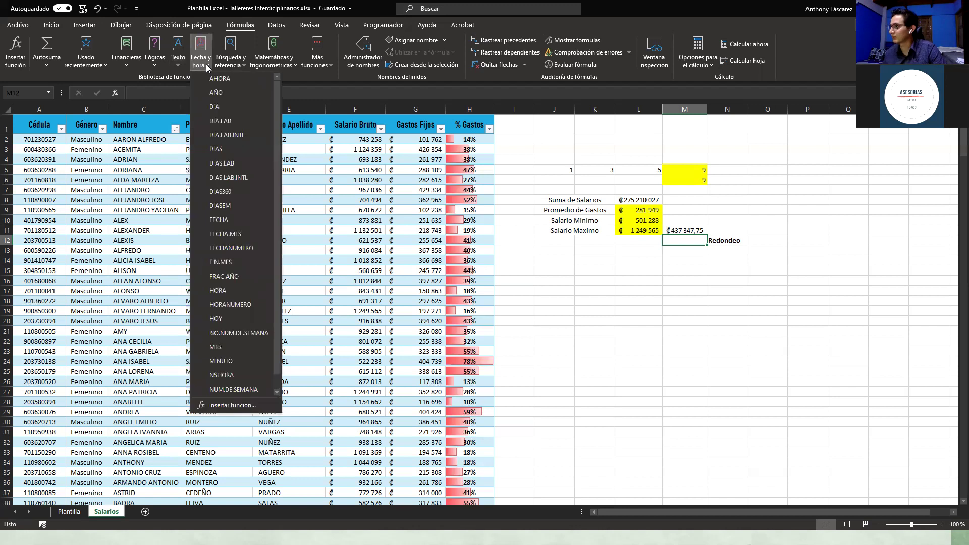
left_click(235, 62)
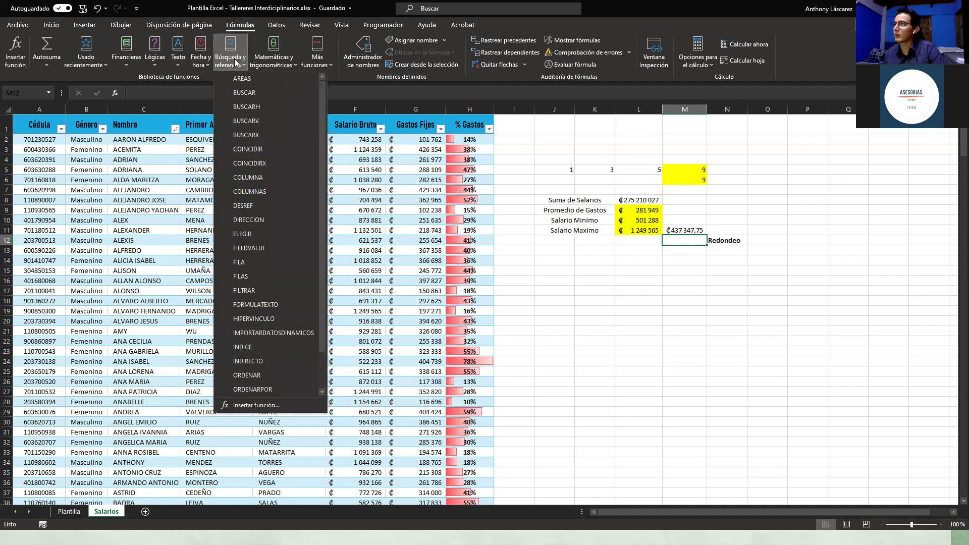
Step: Insert REDONDEAR from Matemáticas y trigonométricas into M12
left_click(283, 63)
scroll(318, 146, "down", 8)
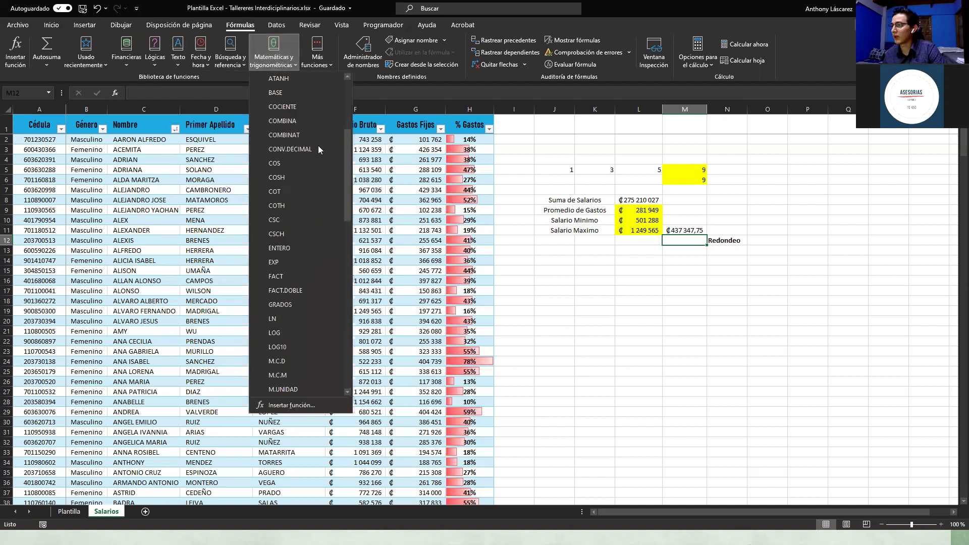
scroll(305, 194, "down", 5)
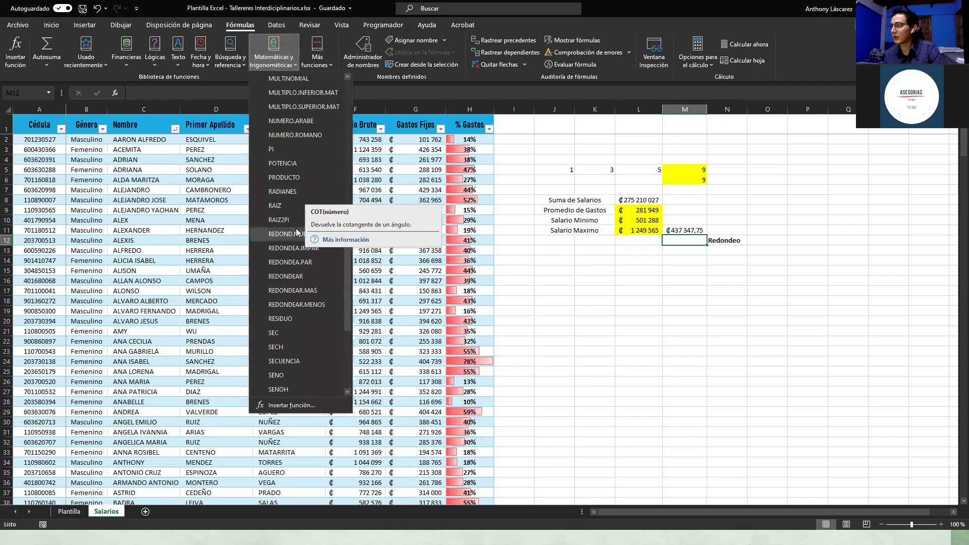
left_click(286, 277)
Step: Set REDONDEAR's Número to M11 and Núm_decimales to 0, giving ₡437 348,00
left_click_drag(644, 202, 643, 297)
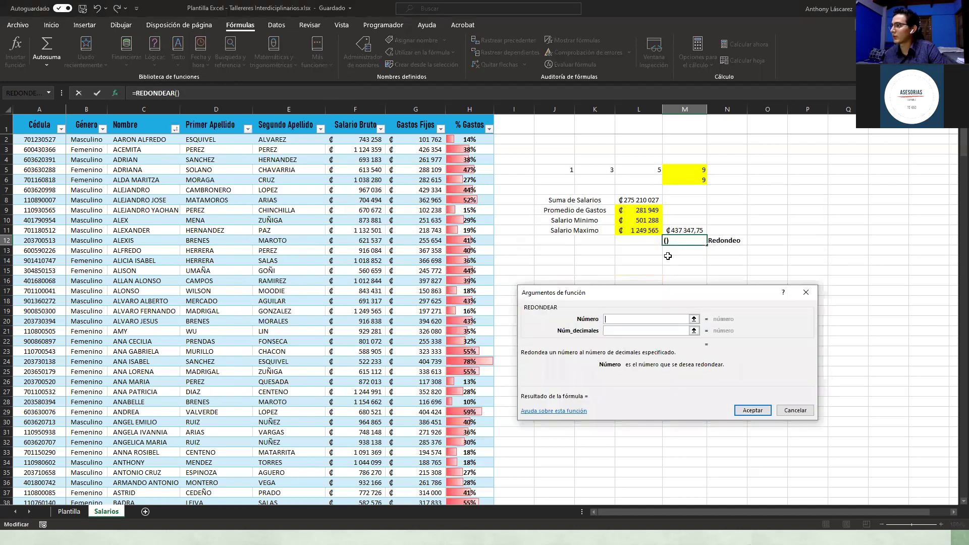
left_click(685, 228)
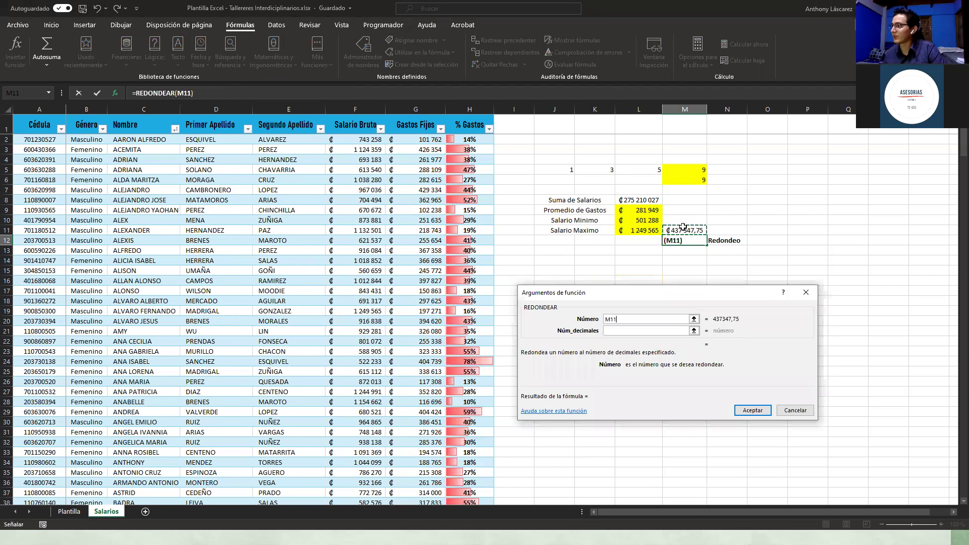
left_click(619, 330)
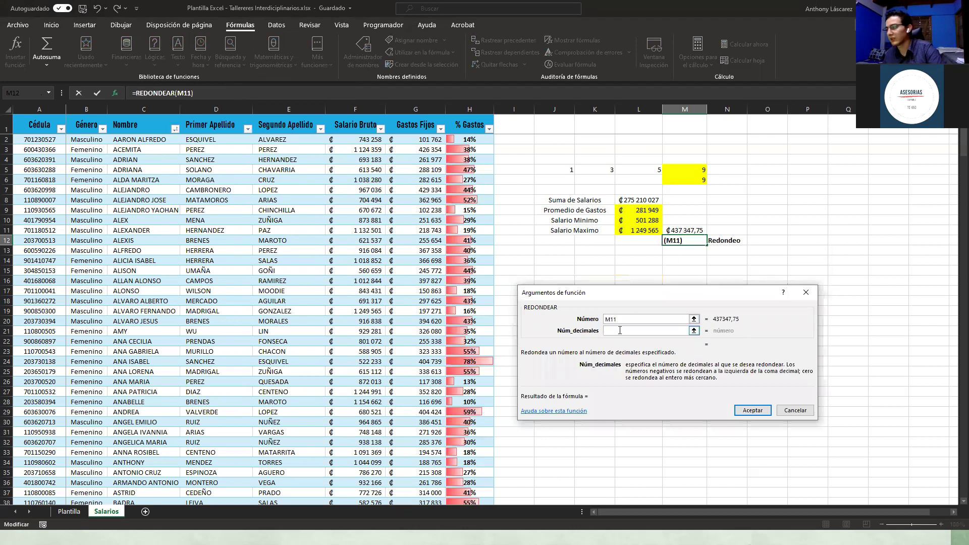
type("0")
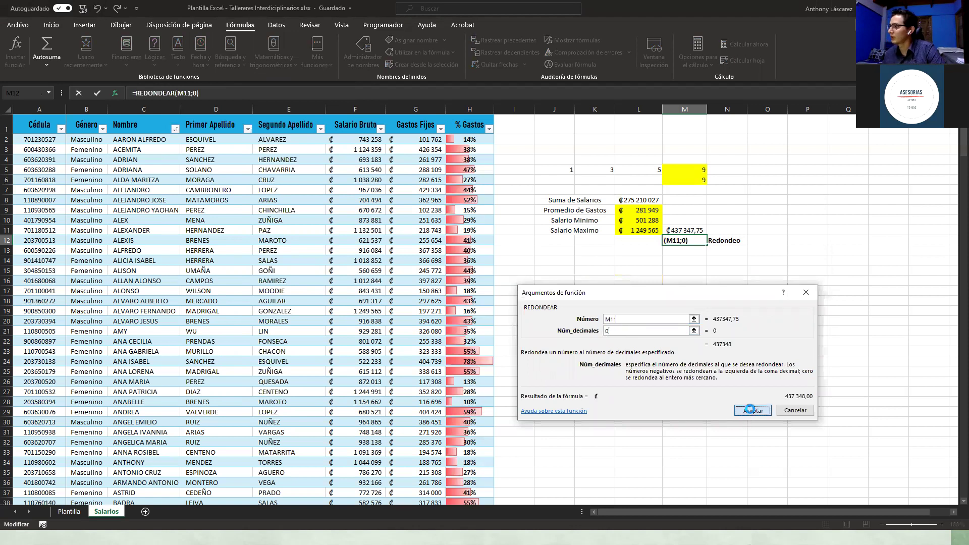
left_click(751, 410)
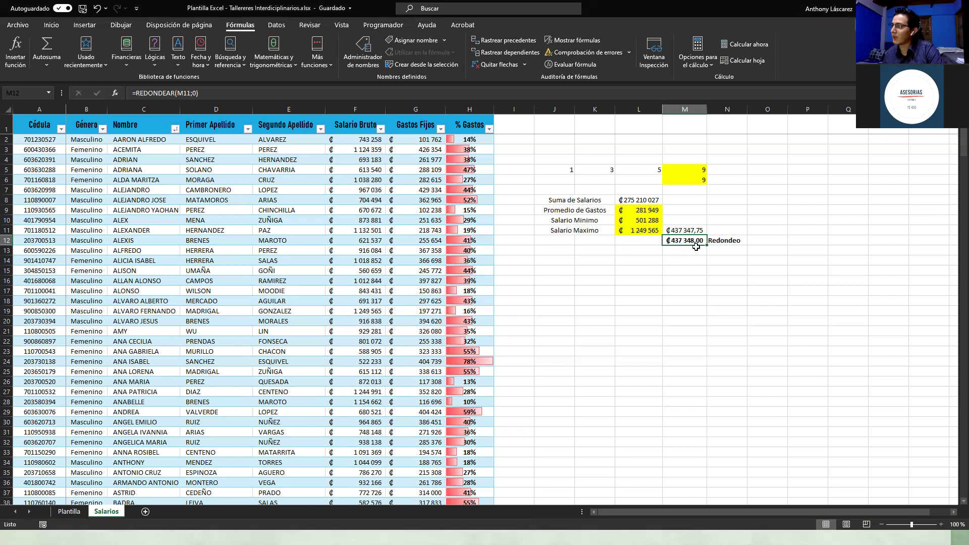
Step: Check the 35% formula in M11 and the rounding formula in M12
left_click(583, 299)
left_click(698, 229)
left_click(684, 274)
left_click(702, 241)
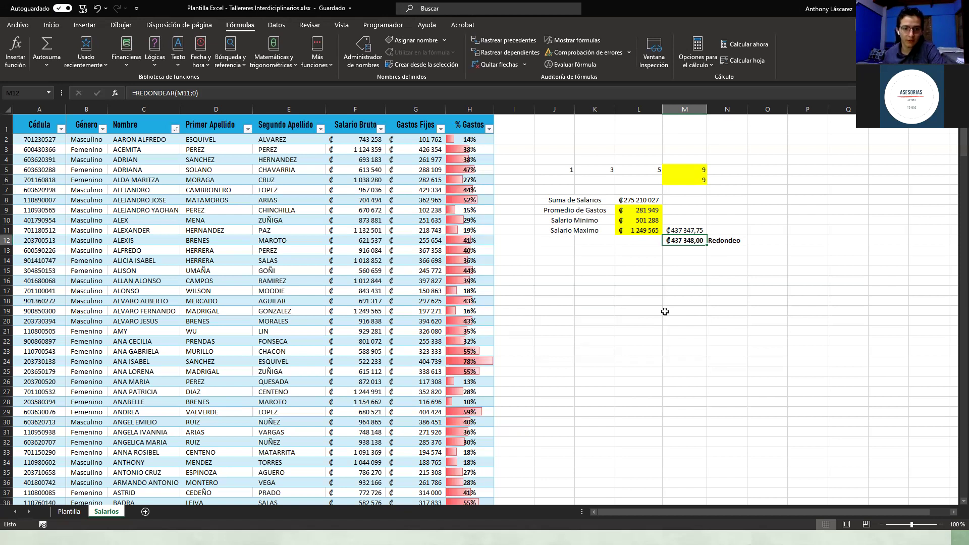
left_click(665, 311)
Step: Inspect the minimum salary value in L10 with the Inicio formatting tools shown
left_click(644, 218)
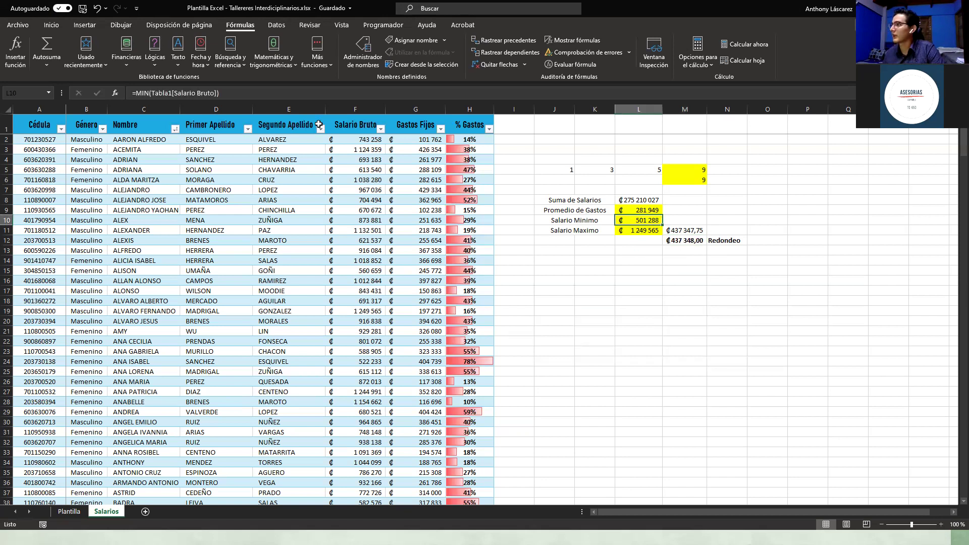
left_click(51, 24)
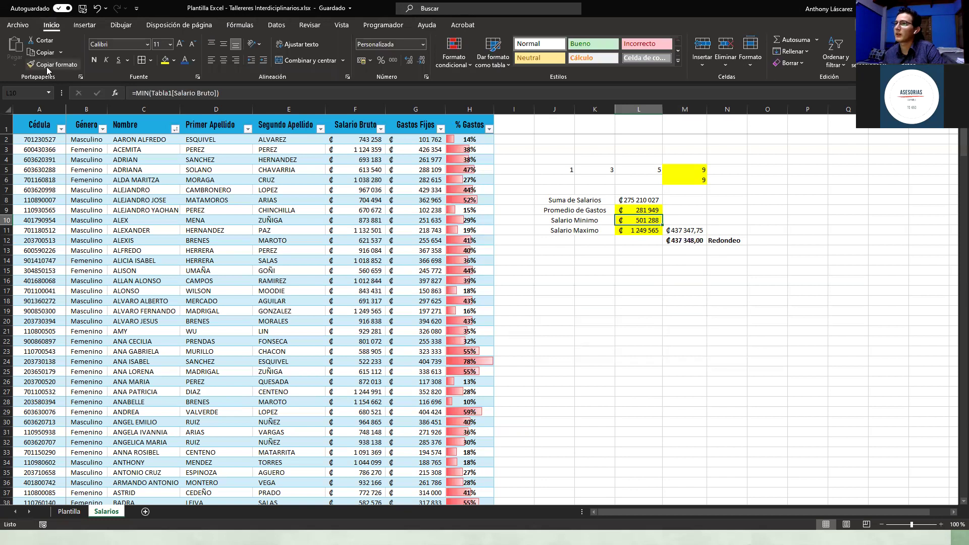
left_click(624, 241)
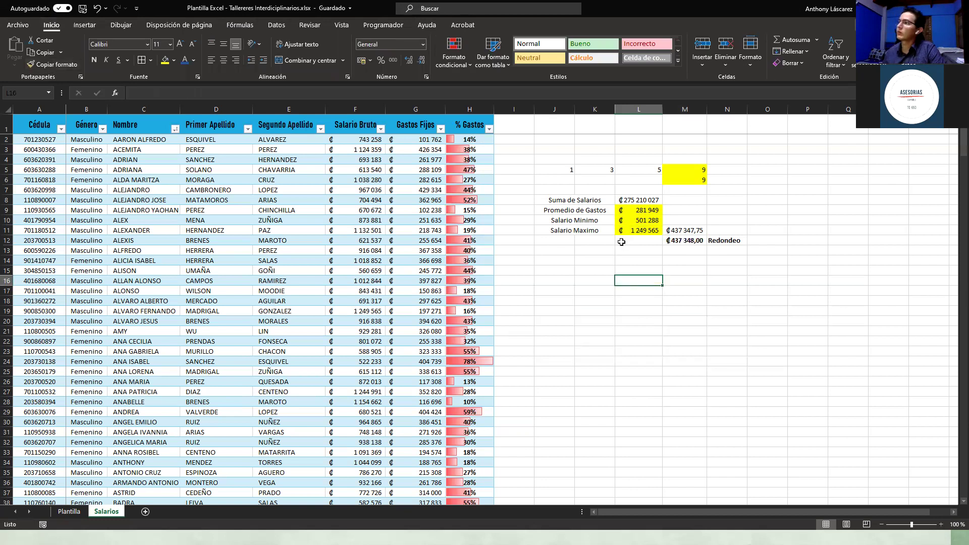
left_click(578, 251)
left_click(553, 251)
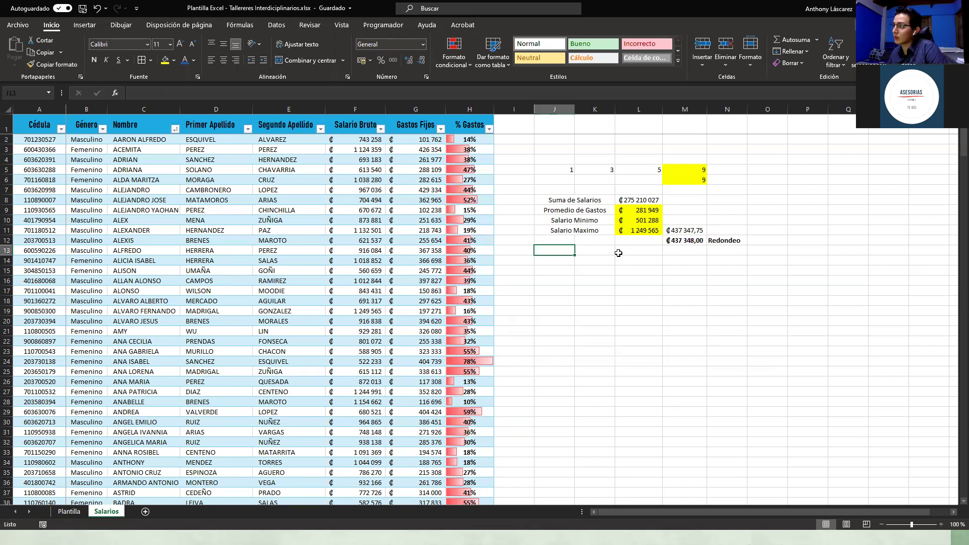
Step: Copy L9's yellow currency formatting onto the Suma de Salarios total in L8
left_click(640, 209)
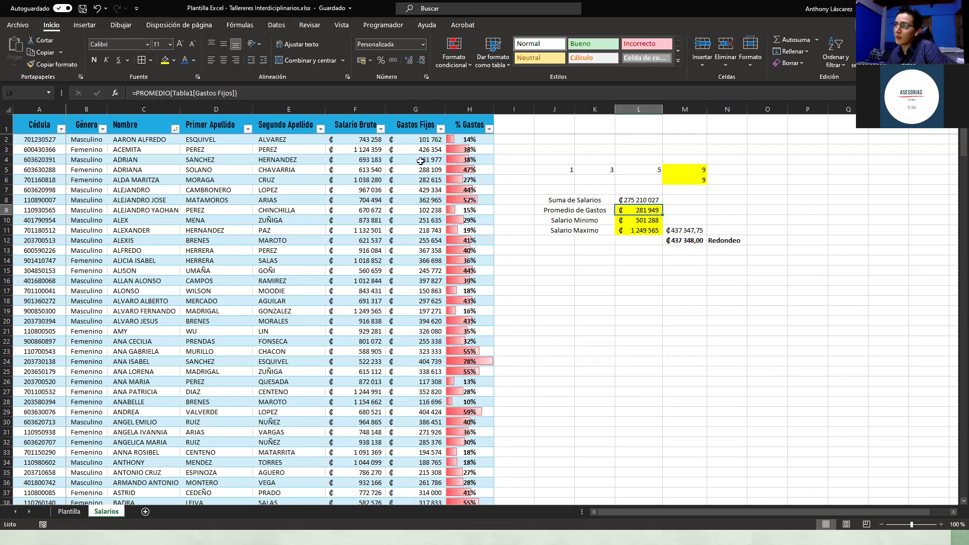
left_click(50, 65)
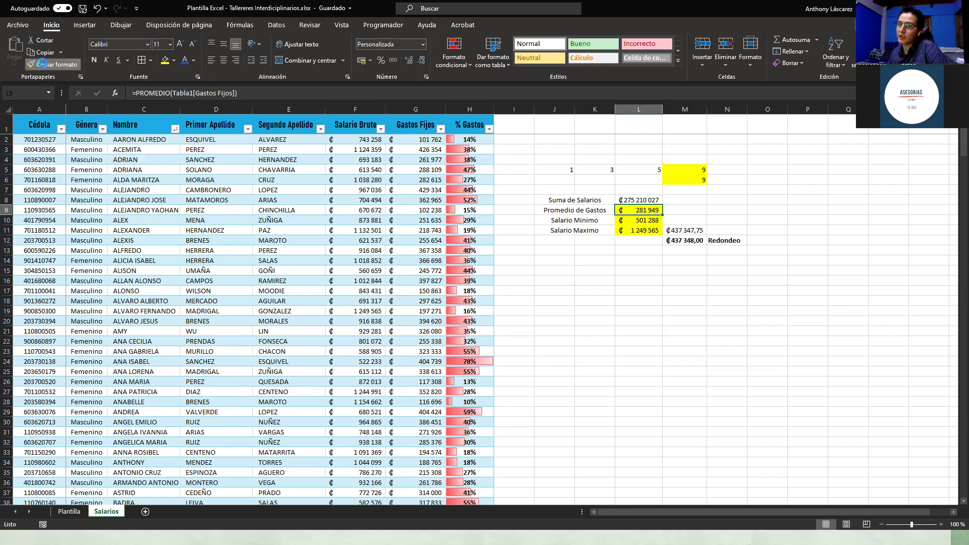
left_click(650, 200)
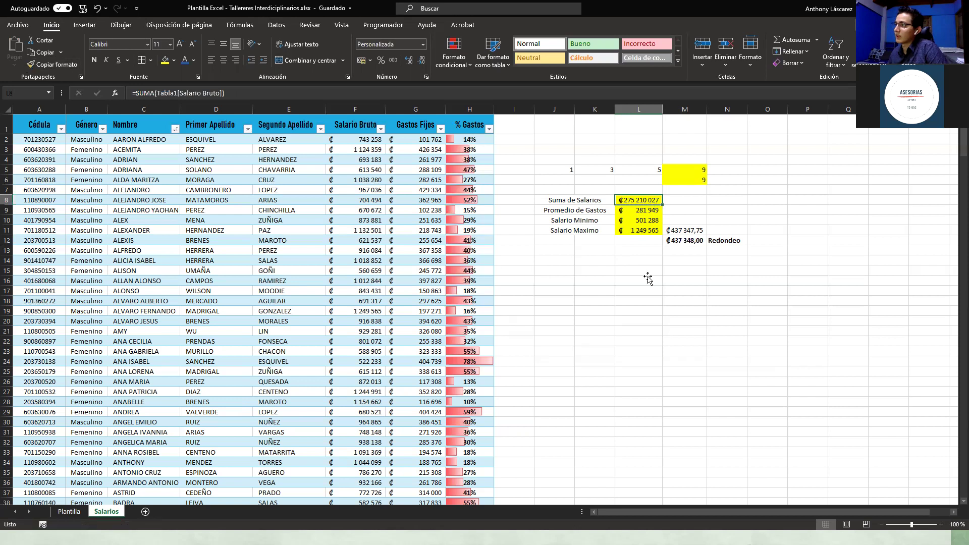
left_click(645, 260)
left_click(646, 251)
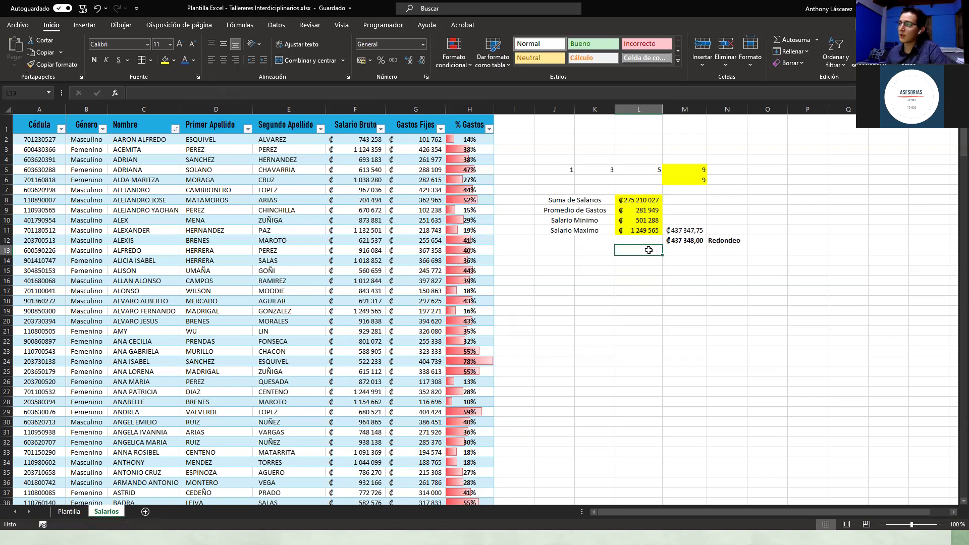
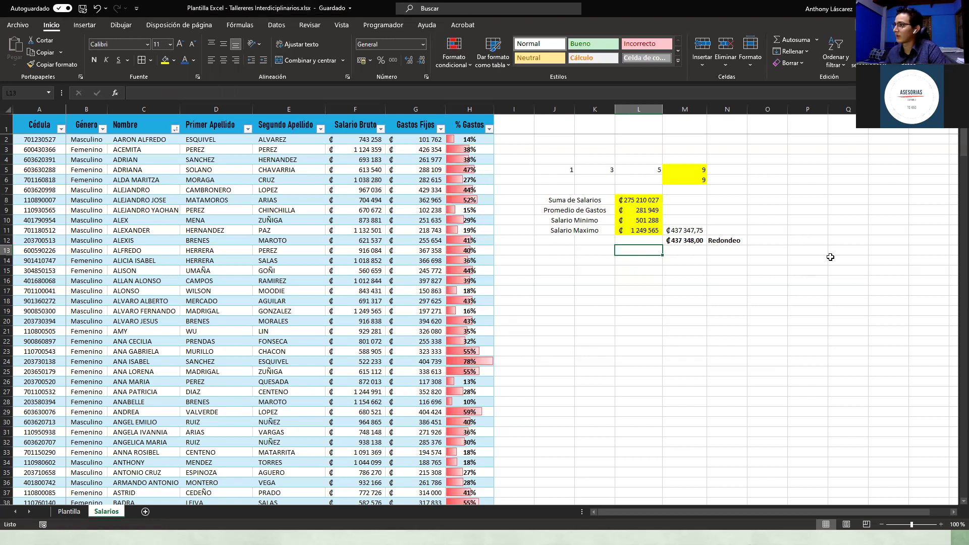
Step: Review the summary formulas, ending on the salary total in L8, then switch to the On-Screen Keyboard
key("Up")
key("Up")
key("Right")
key("Right")
key("Down")
key("Left")
key("Up")
key("Left")
key("Up")
key("Up")
key("Up")
key("Down")
key("Up")
key("Down")
key("Up")
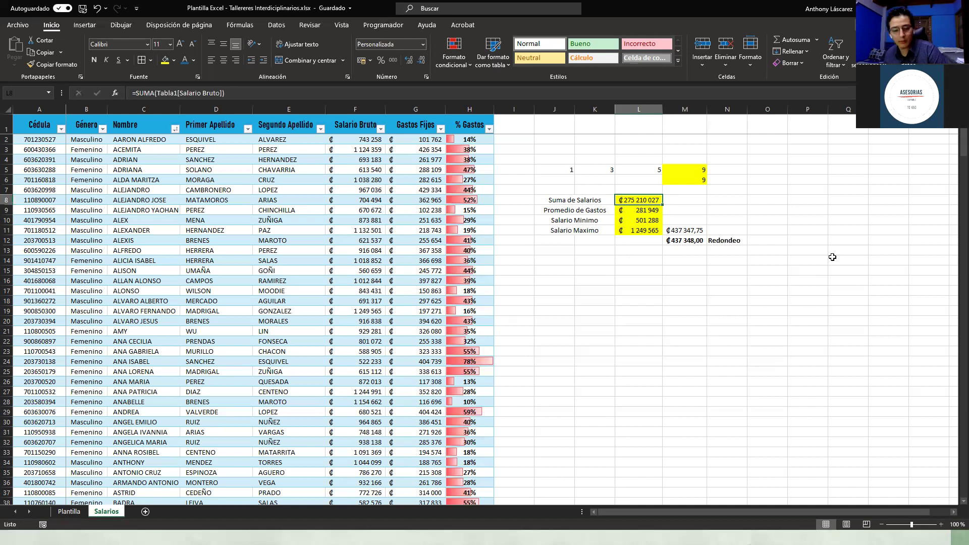
key("alt+Tab")
key("alt+Tab")
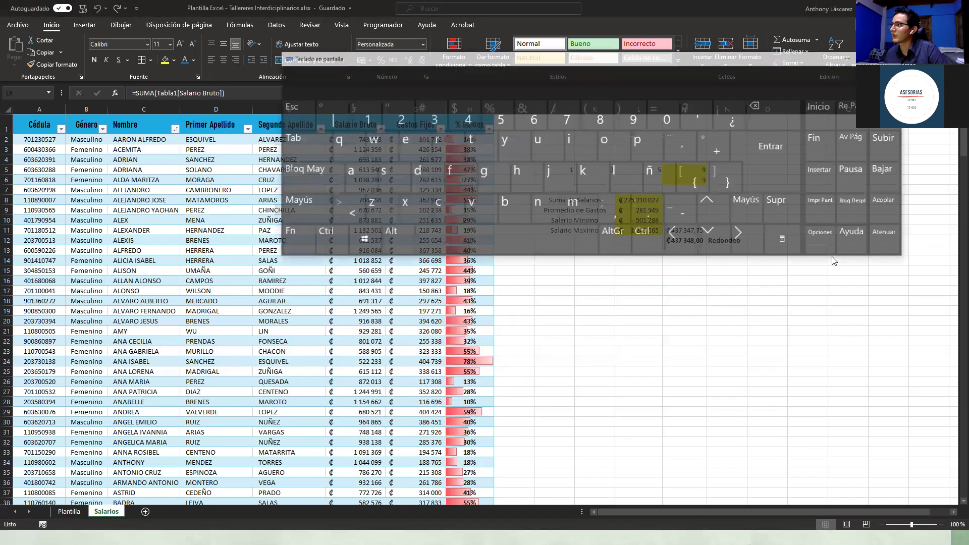
Step: Back in Excel, select the Promedio de Gastos value in L9 and show the Inicio ribbon KeyTips
left_click(699, 28)
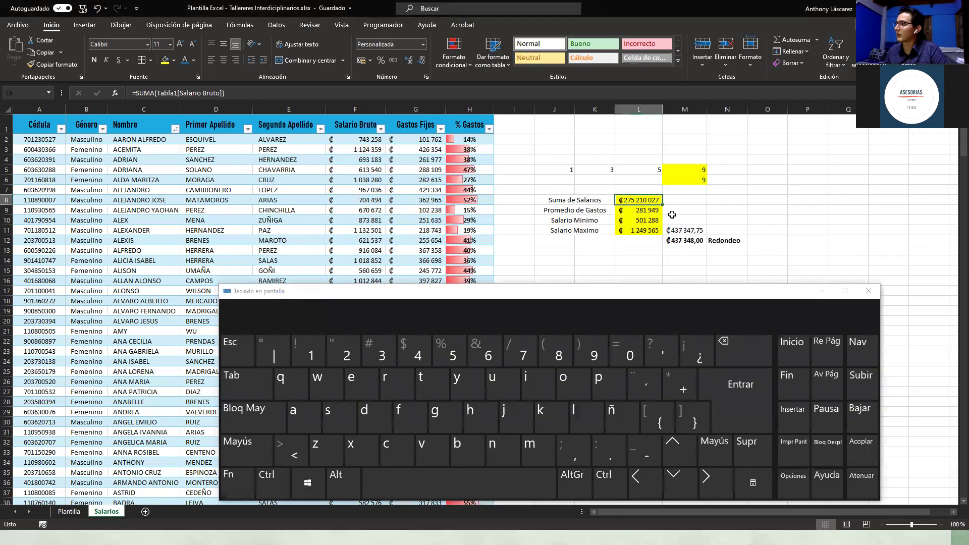
left_click(671, 214)
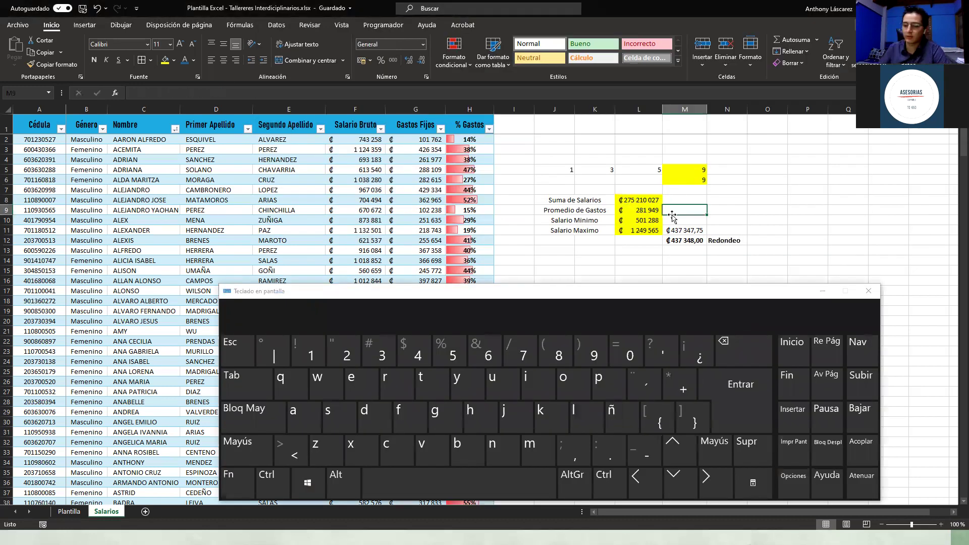
key("Left")
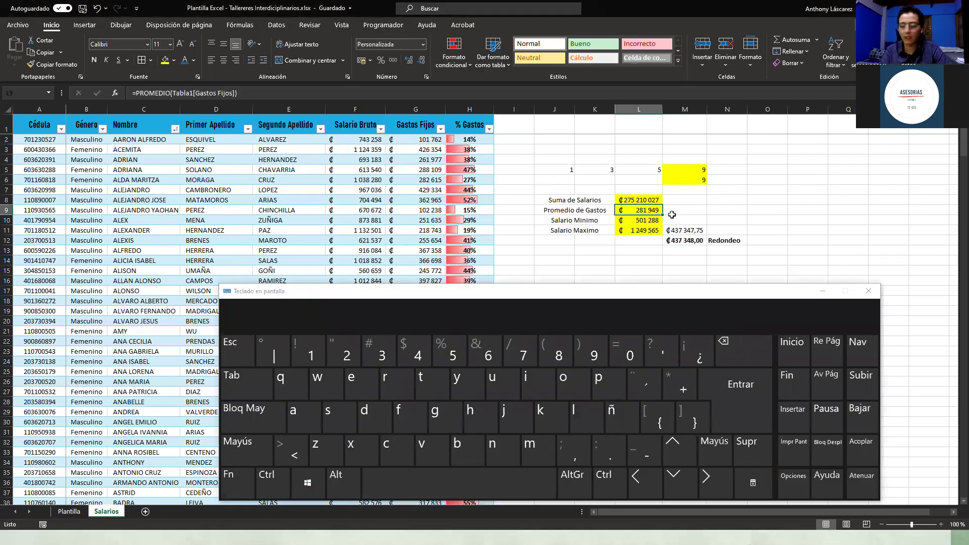
key("alt")
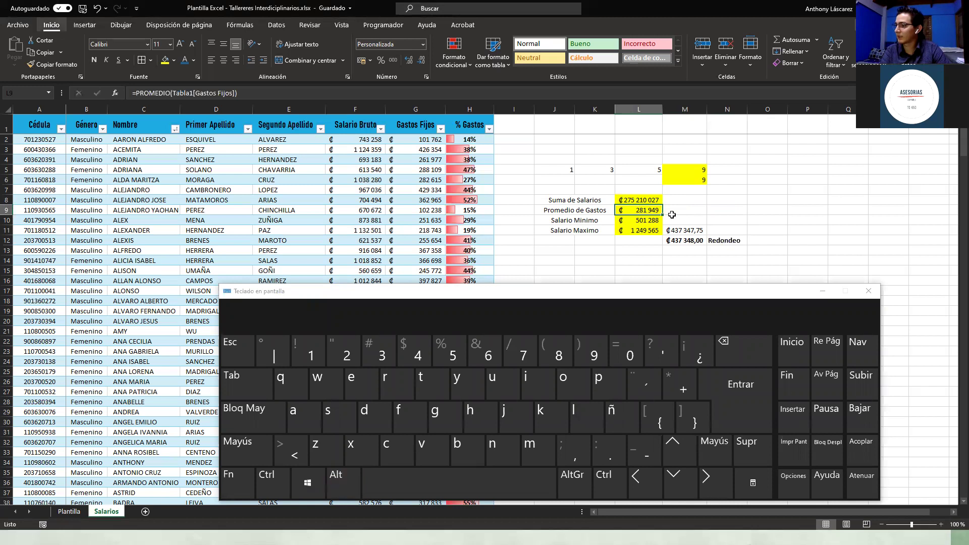
key("alt")
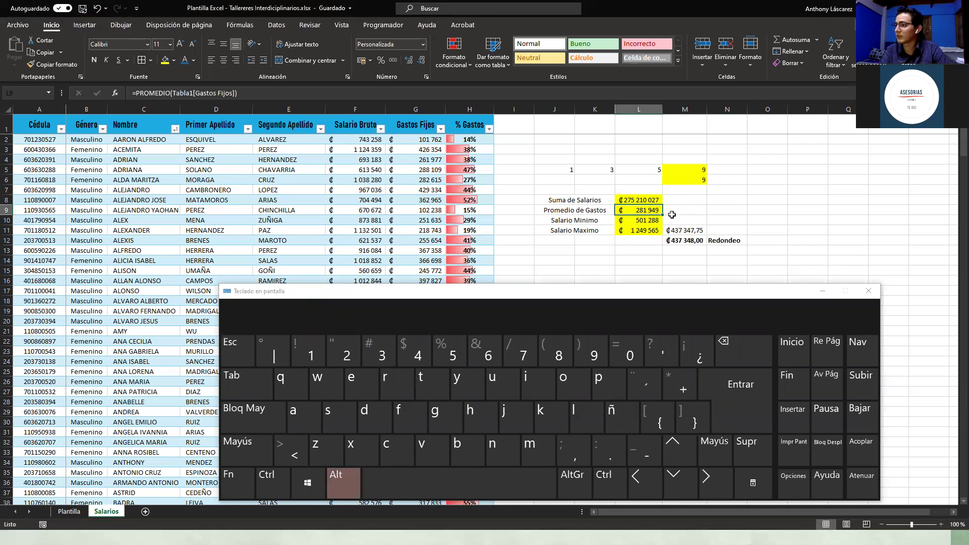
key("alt")
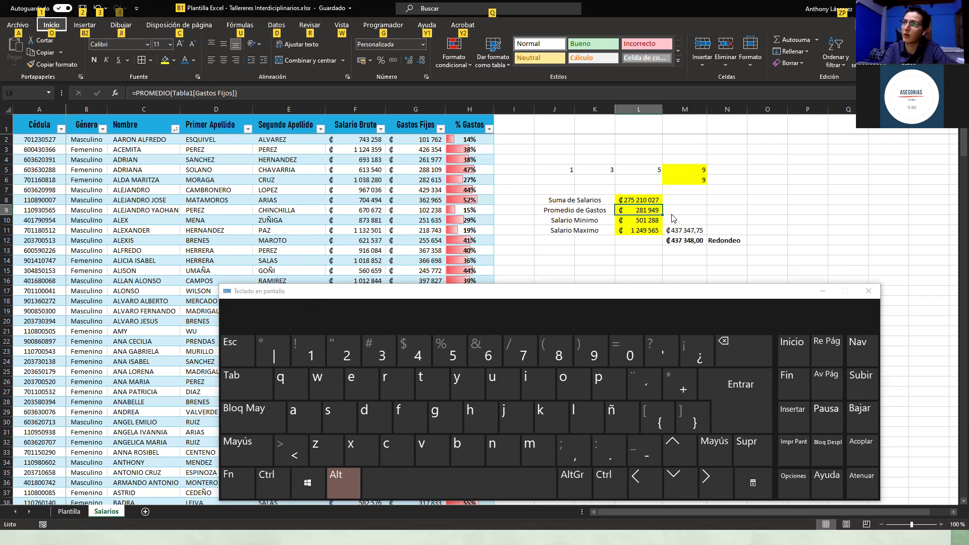
key("o")
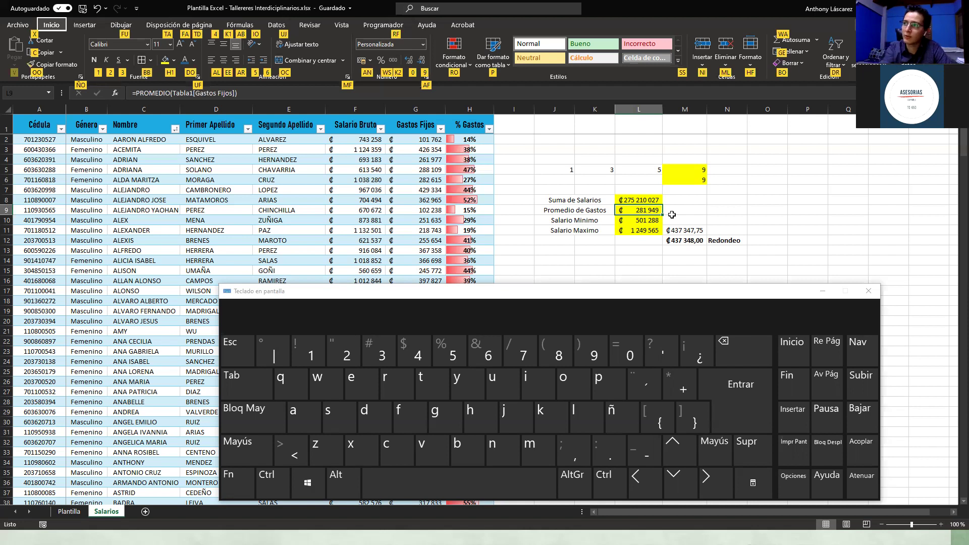
Step: Apply the standard dark blue fill to the Promedio de Gastos cell L9 from the Fill Color palette
key("h")
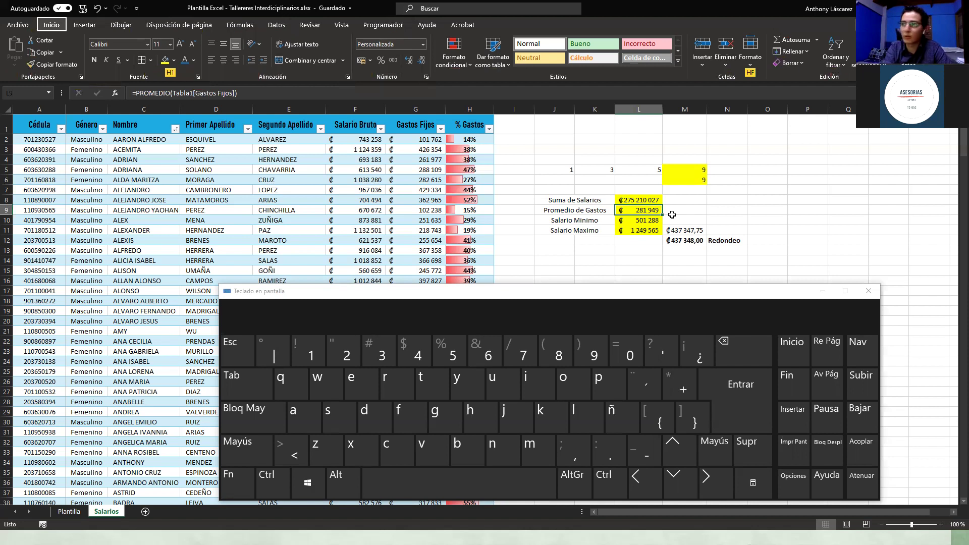
key("1")
key("Down")
key("Right")
key("Right")
key("Right")
key("Right")
key("Down")
key("Right")
key("Down")
key("Right")
key("Down")
key("Right")
key("Left")
key("Right")
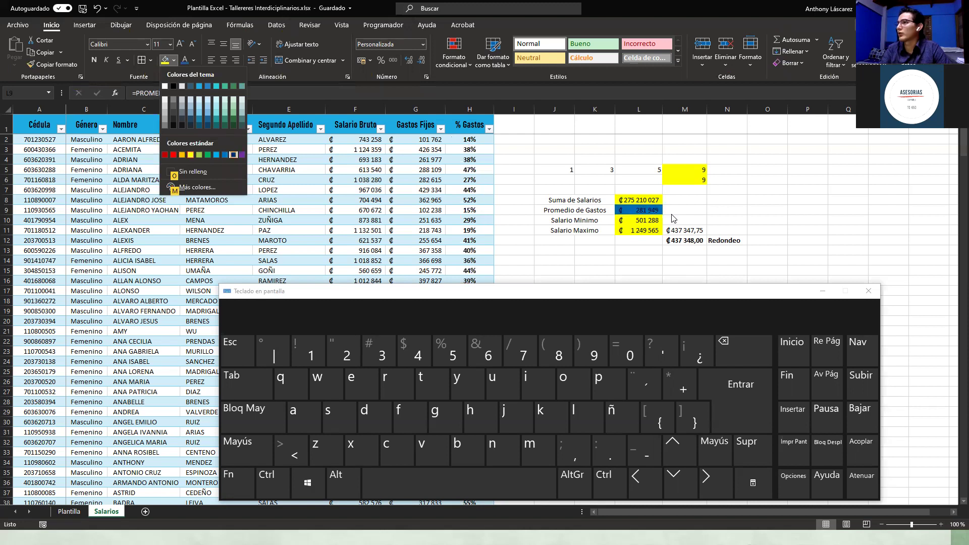
key("Return")
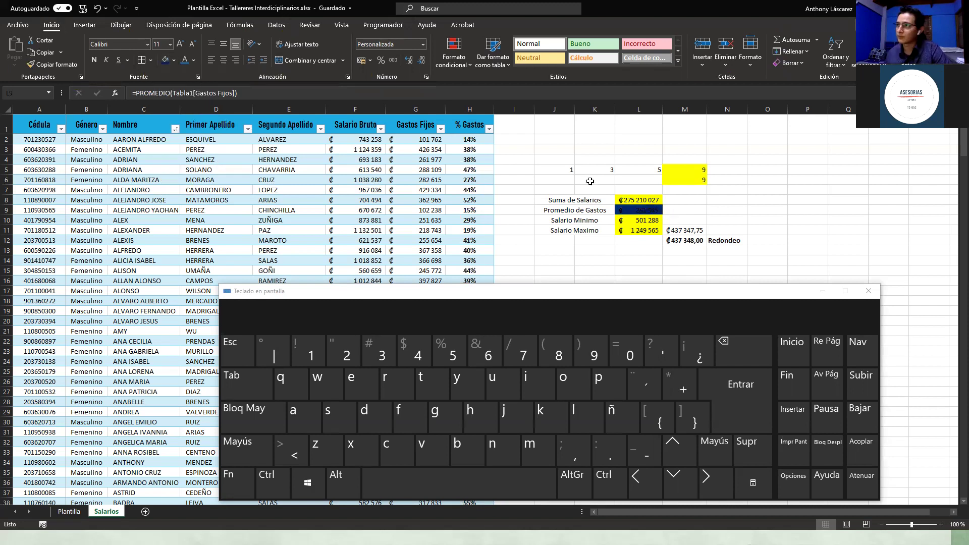
left_click(193, 60)
Step: Set the font colour of L9 to white
left_click(184, 94)
left_click(609, 268)
left_click(639, 210)
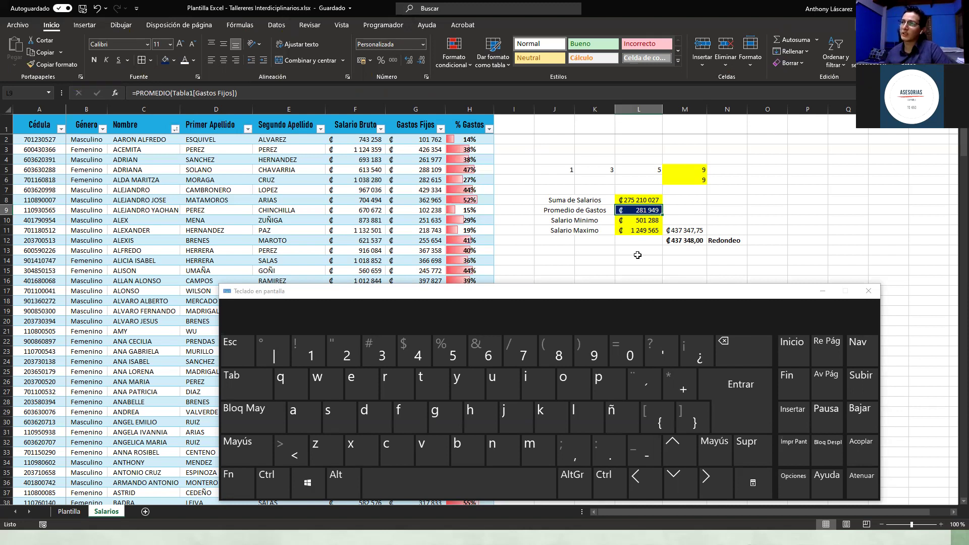
left_click(630, 220)
left_click(640, 209)
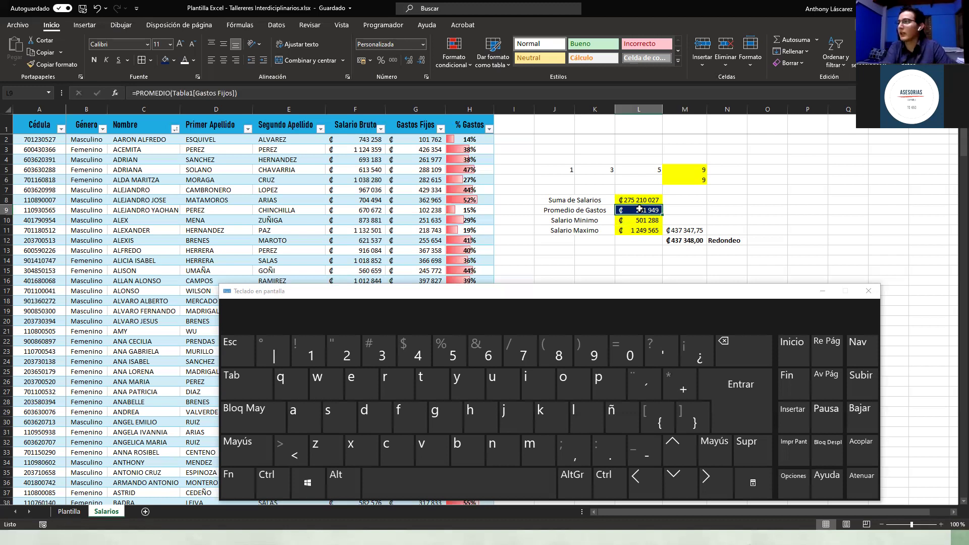
Step: Copy L9's dark-blue, white-text format onto the Salario Minimo and Salario Maximo cells L10:L11
key("alt")
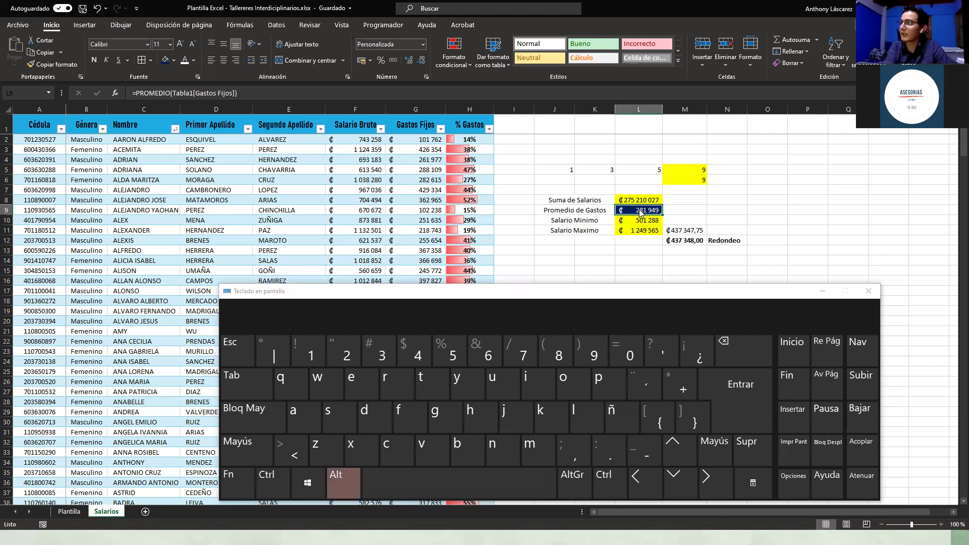
key("o")
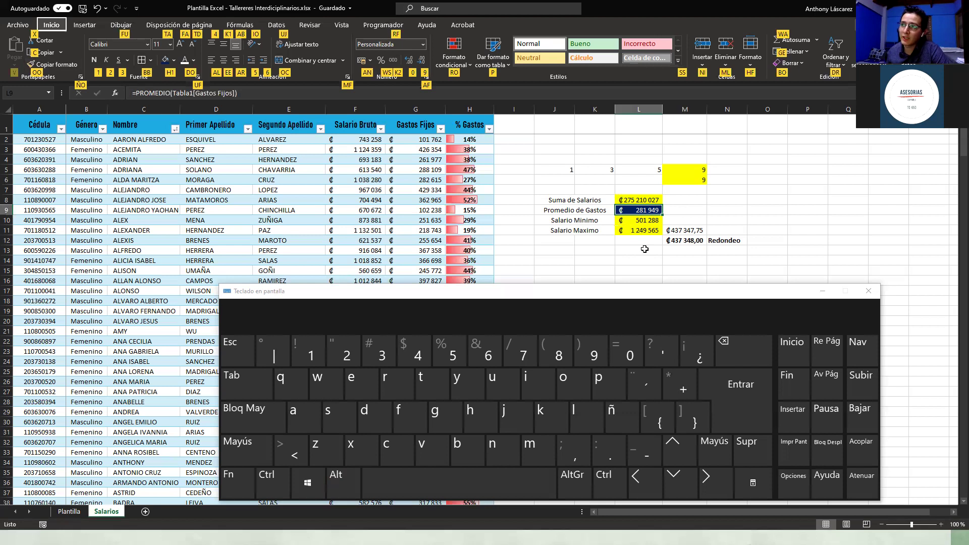
key("Escape")
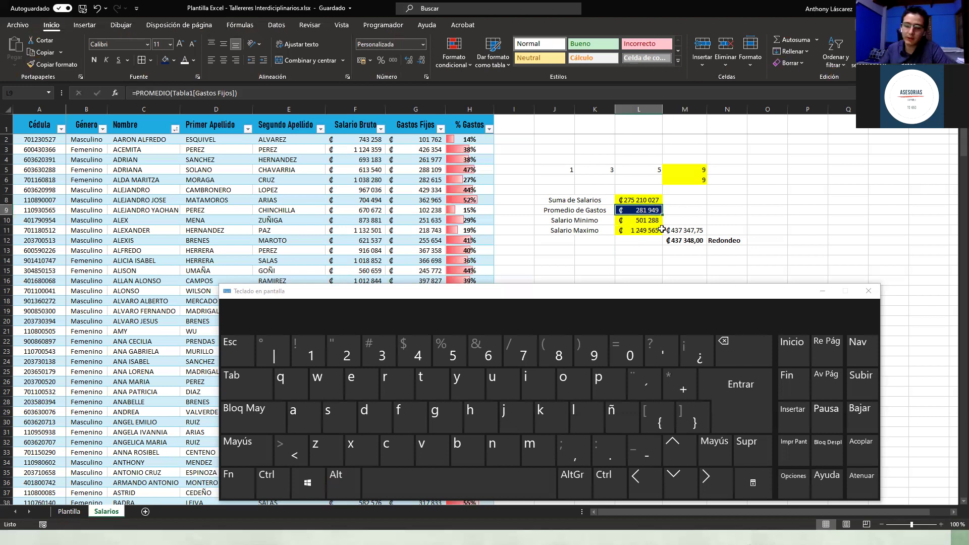
key("alt")
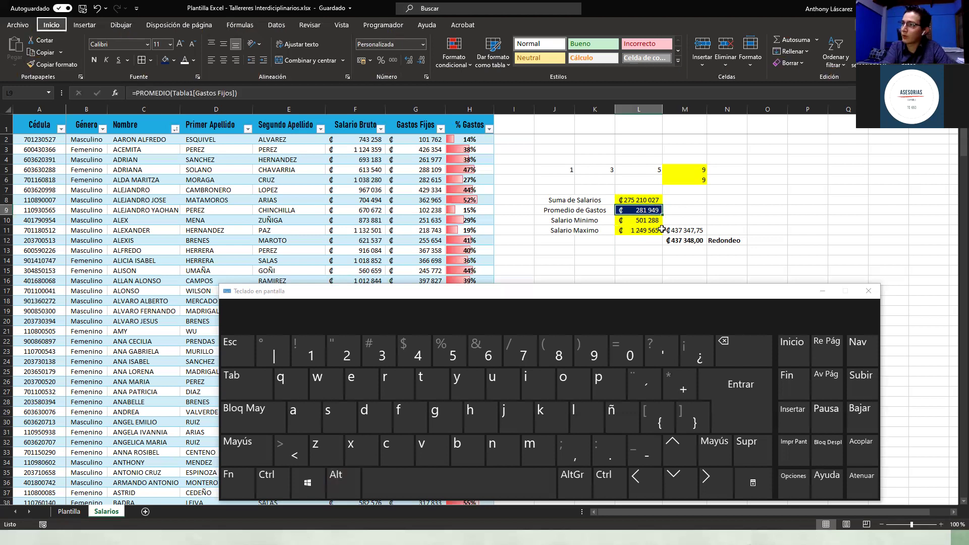
key("o")
key("c")
key("f")
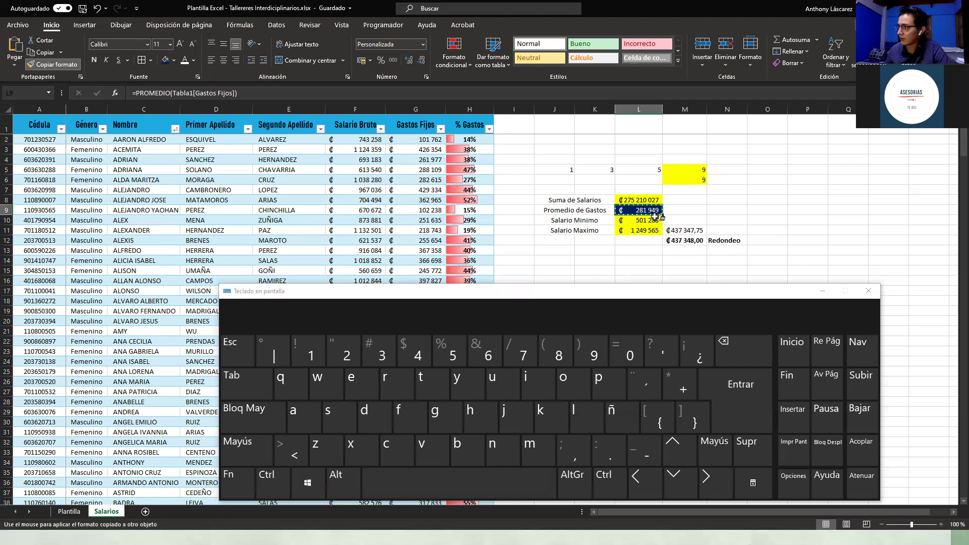
left_click_drag(652, 222, 648, 231)
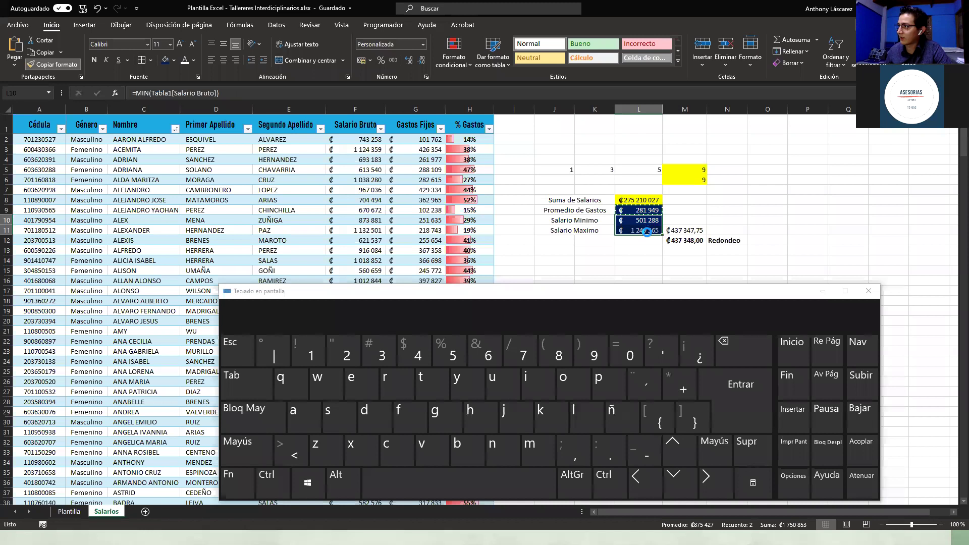
left_click(642, 249)
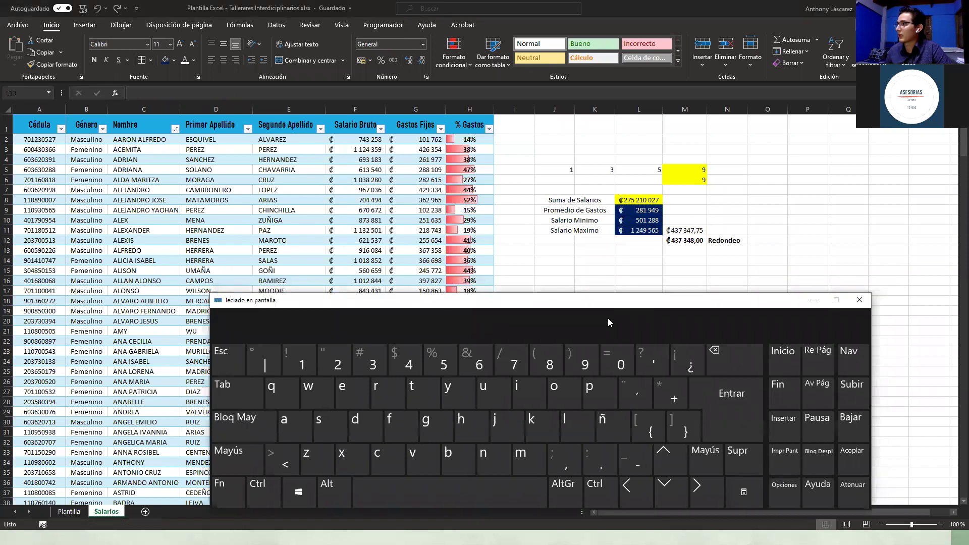
left_click_drag(635, 292, 683, 319)
left_click(720, 169)
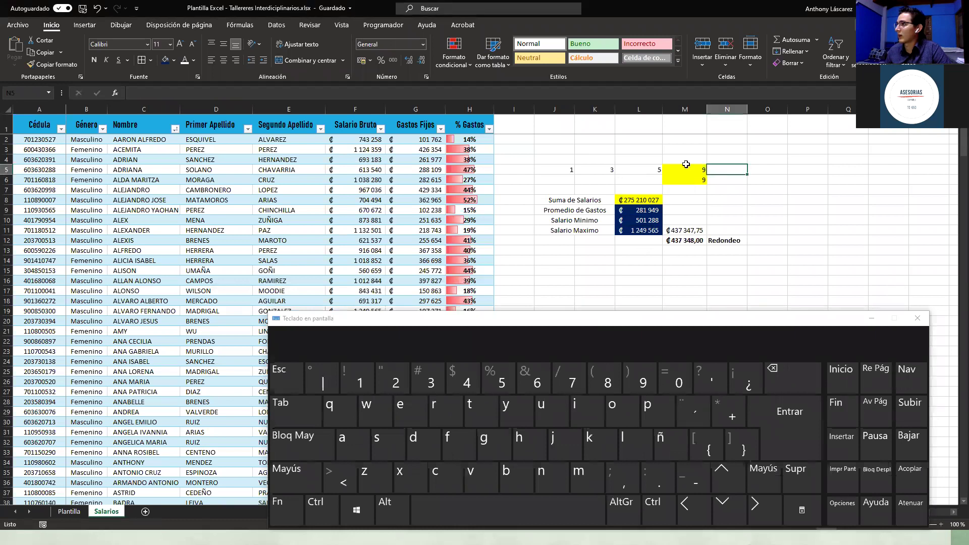
left_click(702, 188)
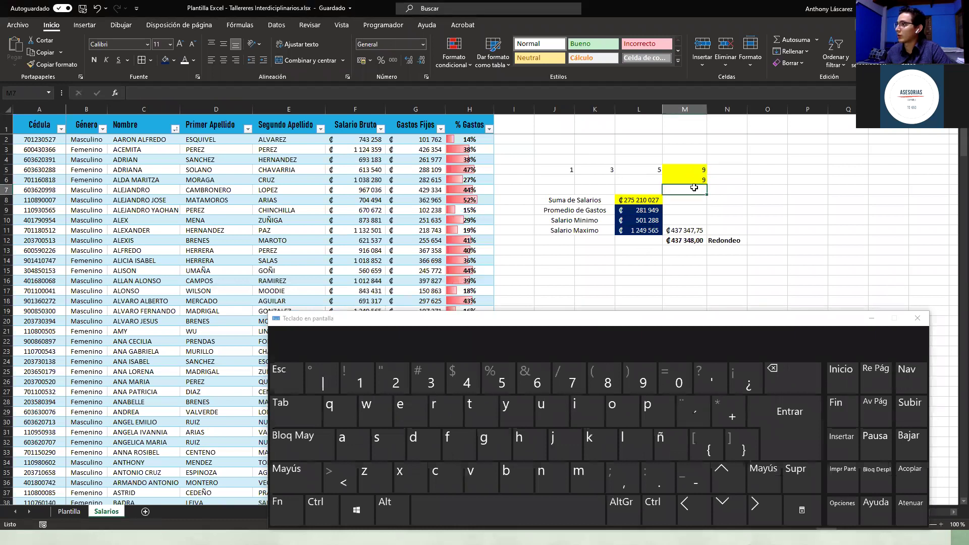
left_click(792, 45)
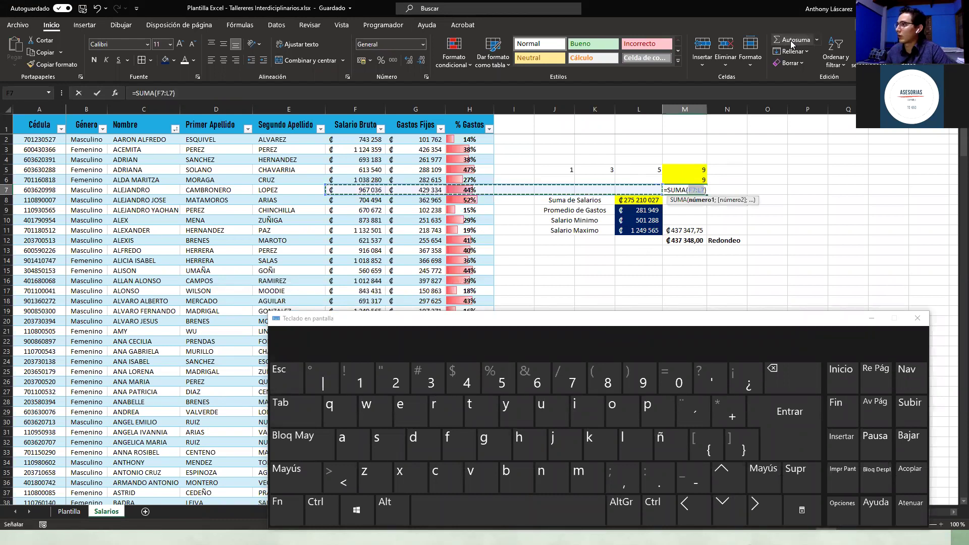
key("Escape")
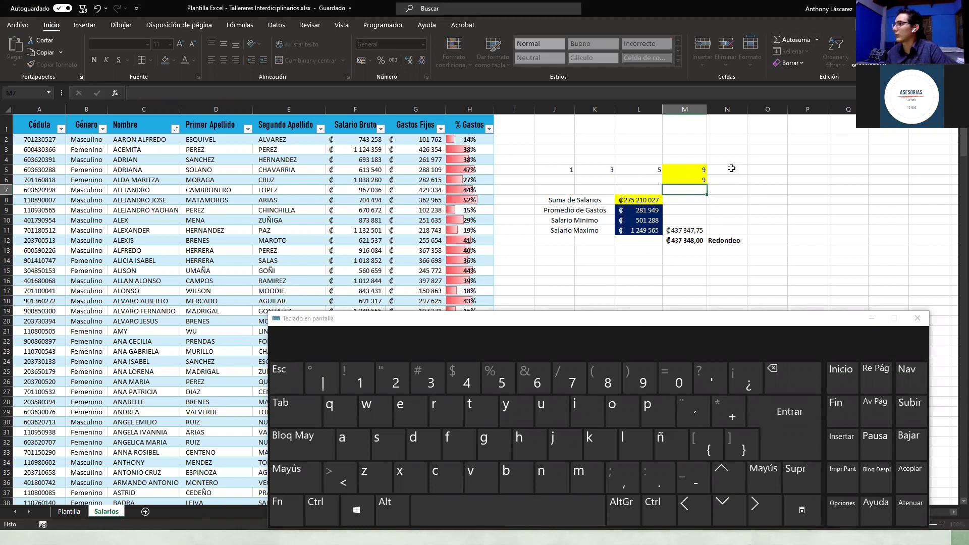
left_click(697, 168)
left_click(794, 41)
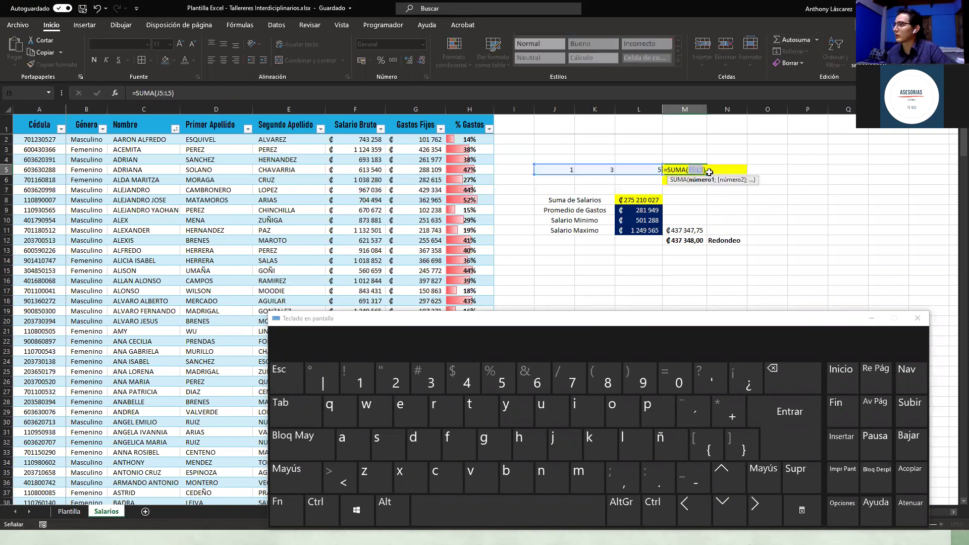
key("Escape")
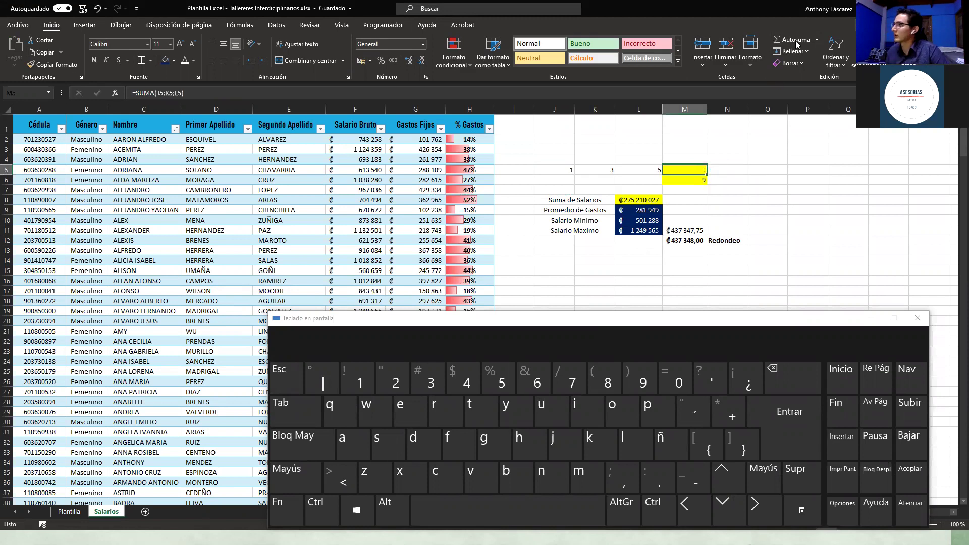
left_click(796, 41)
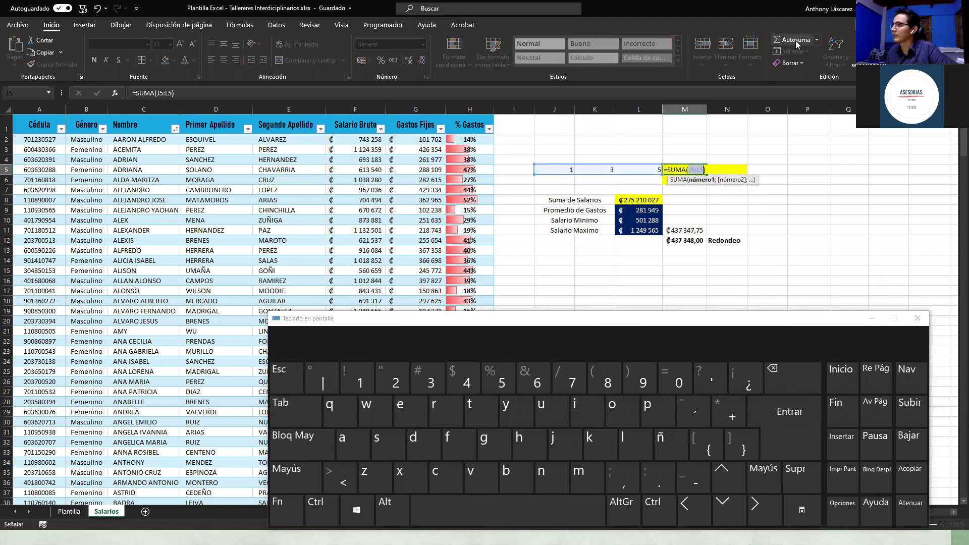
left_click(796, 44)
left_click(682, 168)
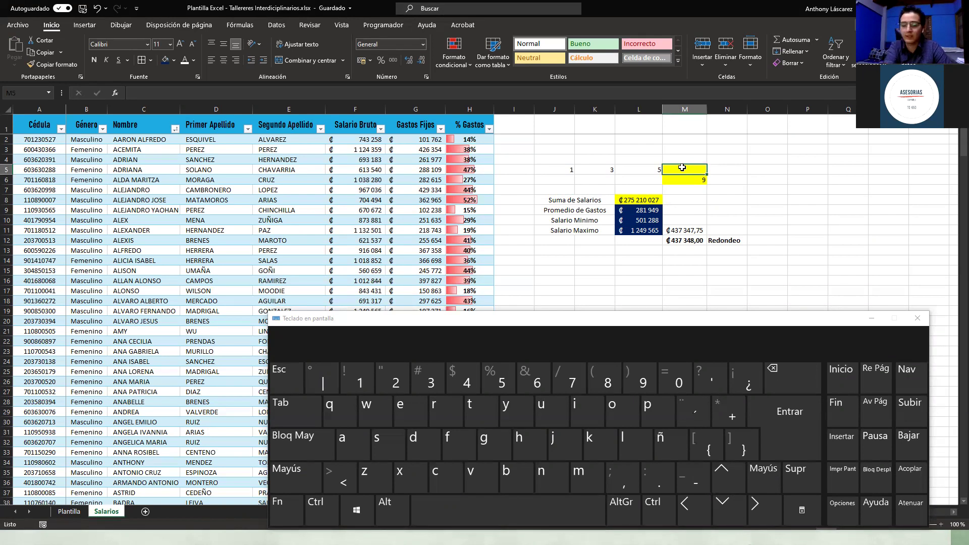
Step: Enter an Autosuma =SUMA(J5:L5) in M5, deleting and re-entering it once
key("alt")
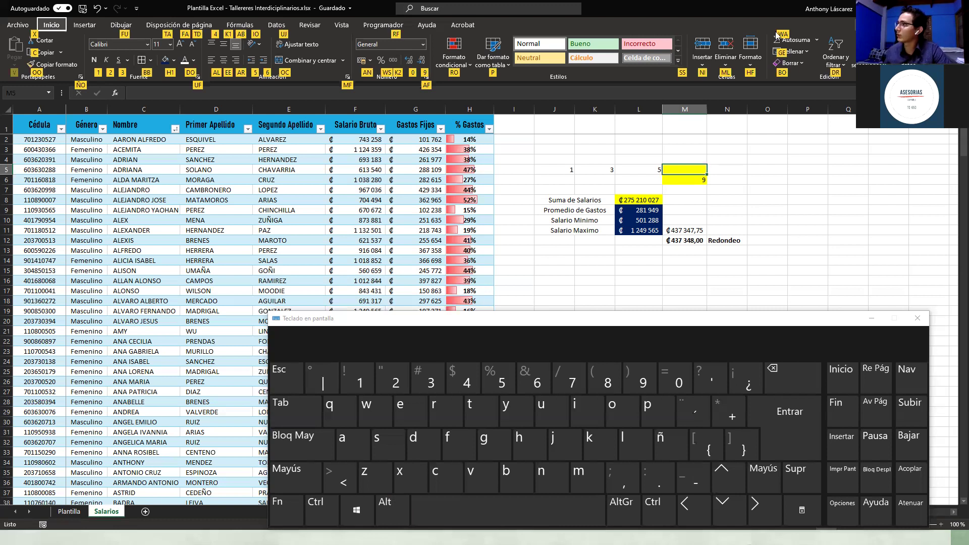
key("w")
key("a")
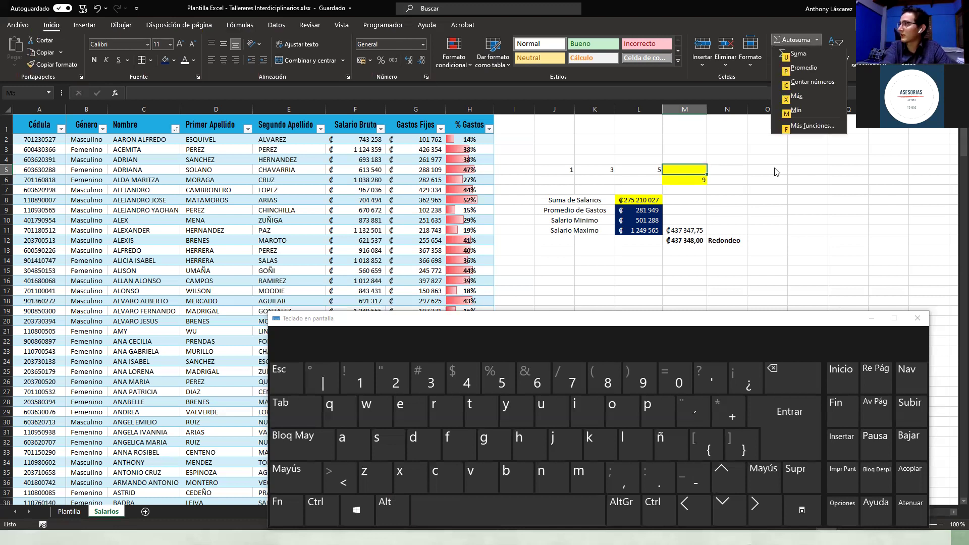
key("u")
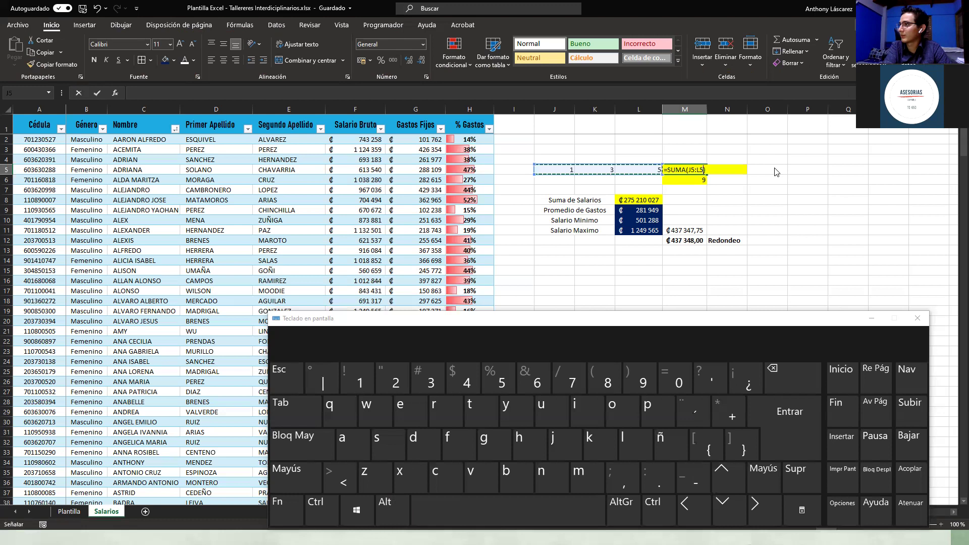
key("Return")
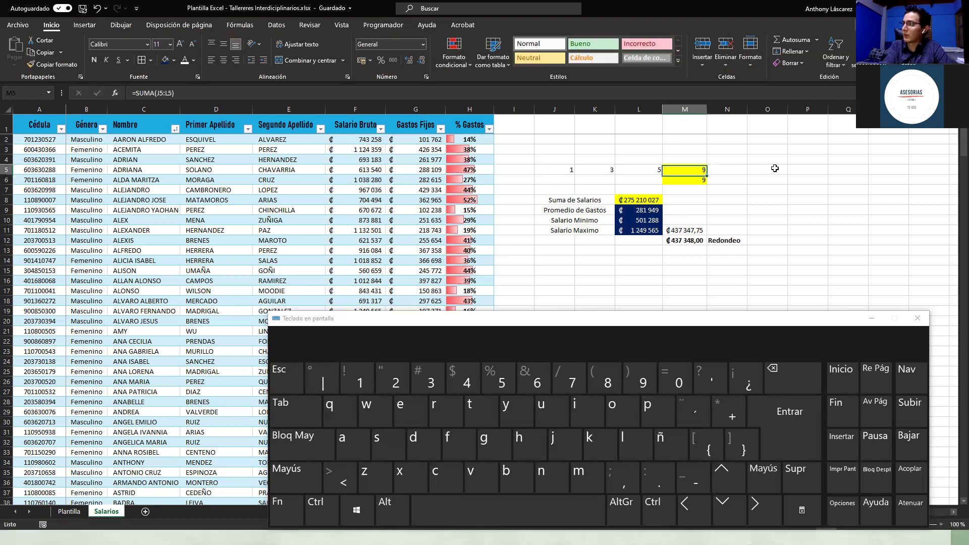
key("Delete")
key("alt")
key("h")
key("u")
key("u")
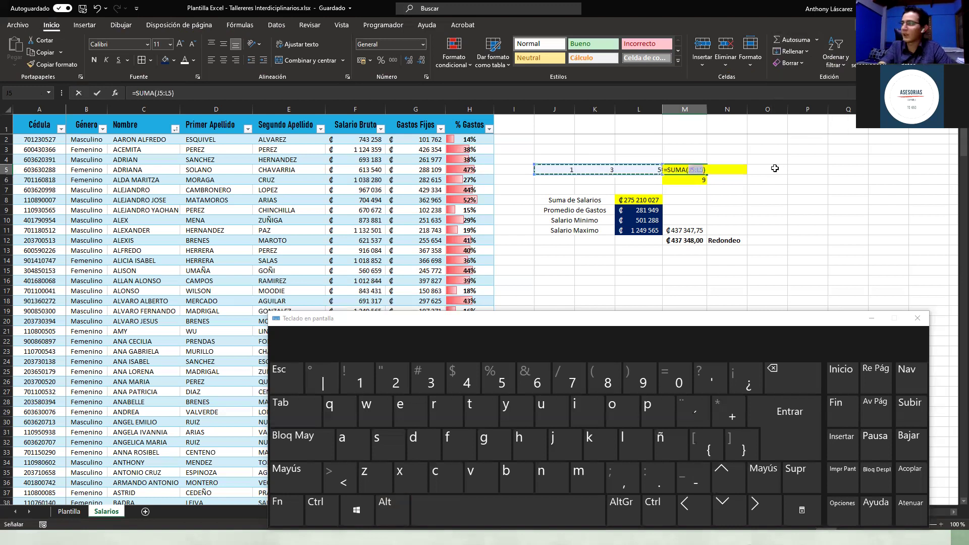
key("Return")
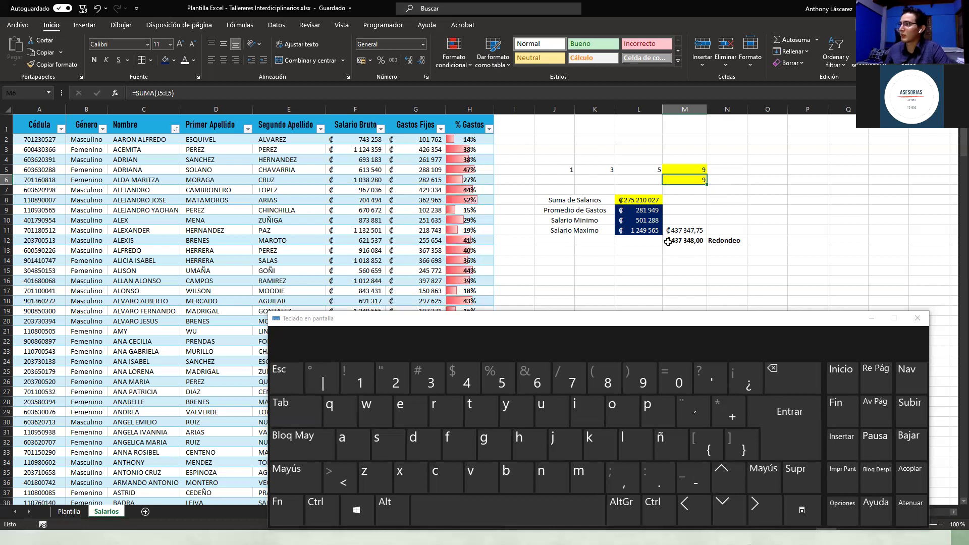
Step: Copy the Salario Minimo cell's dark-blue format onto the Suma de Salarios total in L8
scroll(646, 204, "down", 1)
left_click(654, 191)
scroll(654, 200, "up", 1)
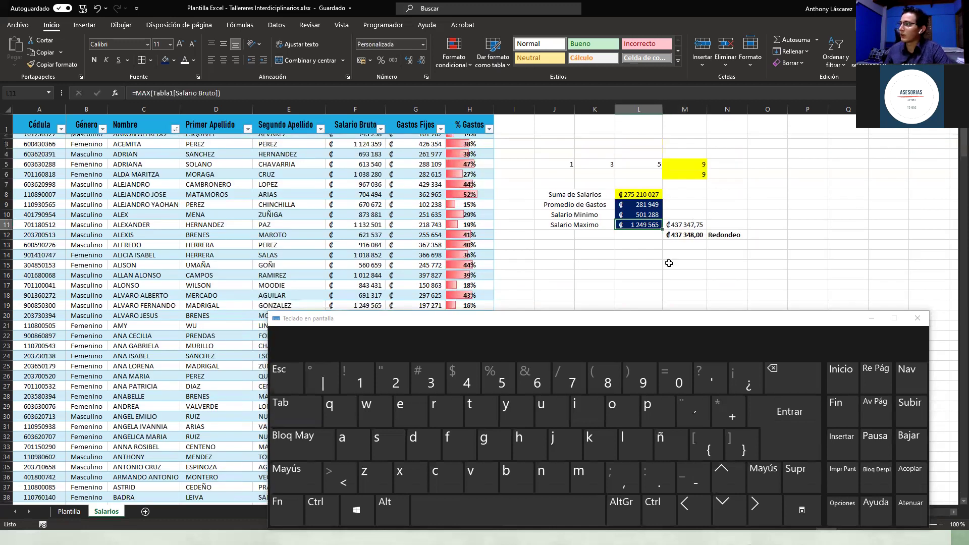
scroll(668, 264, "up", 1)
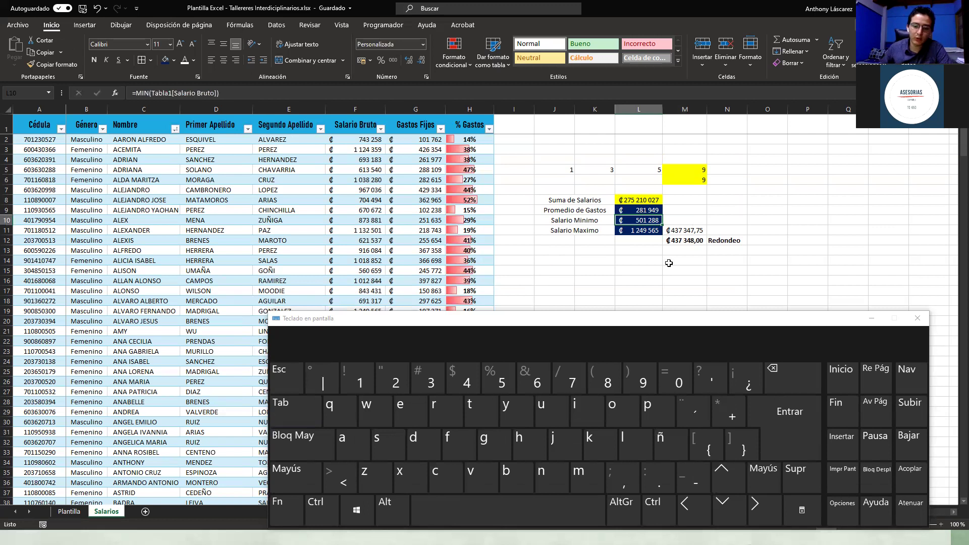
key("alt+o")
key("f")
key("c")
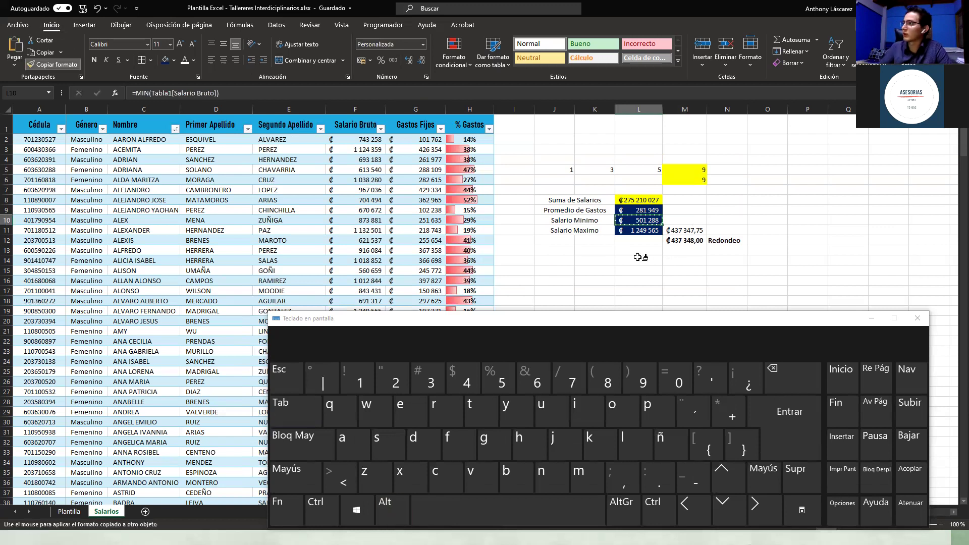
left_click(638, 200)
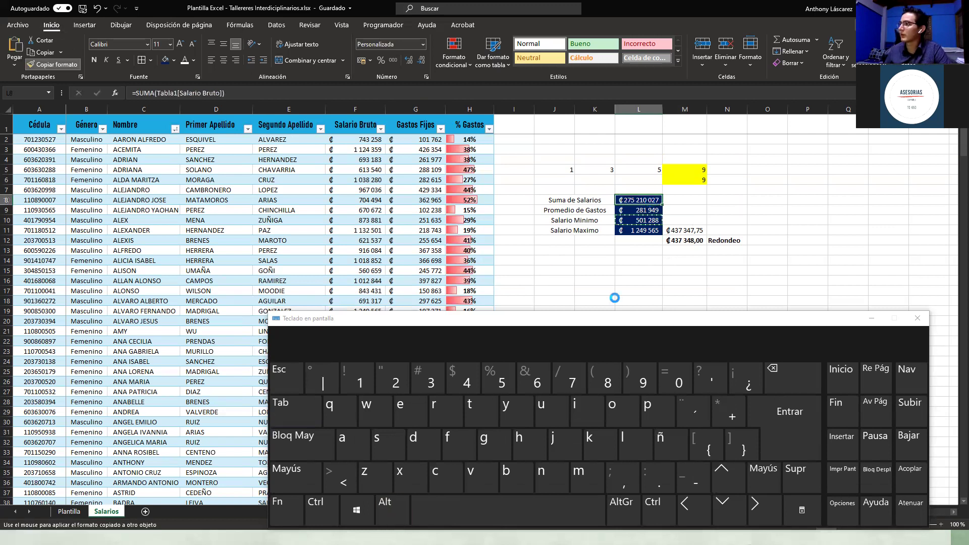
left_click(648, 262)
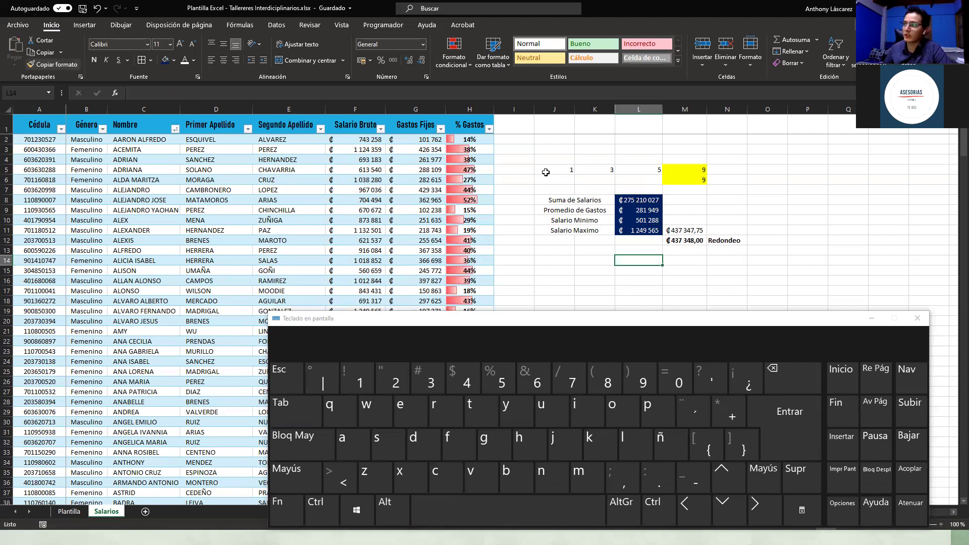
Step: Check the Promedio de Gastos formula and close the on-screen keyboard
left_click(631, 211)
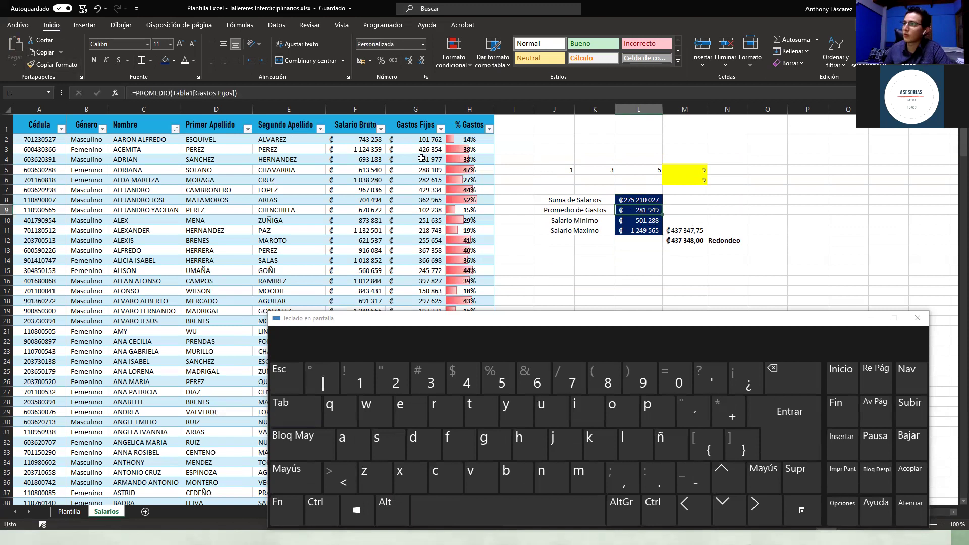
left_click(752, 219)
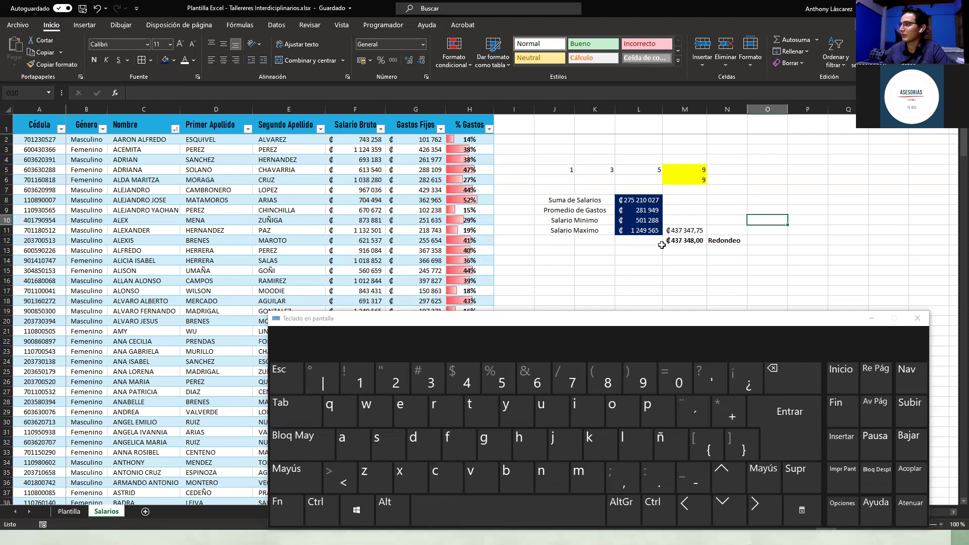
scroll(898, 303, "down", 1)
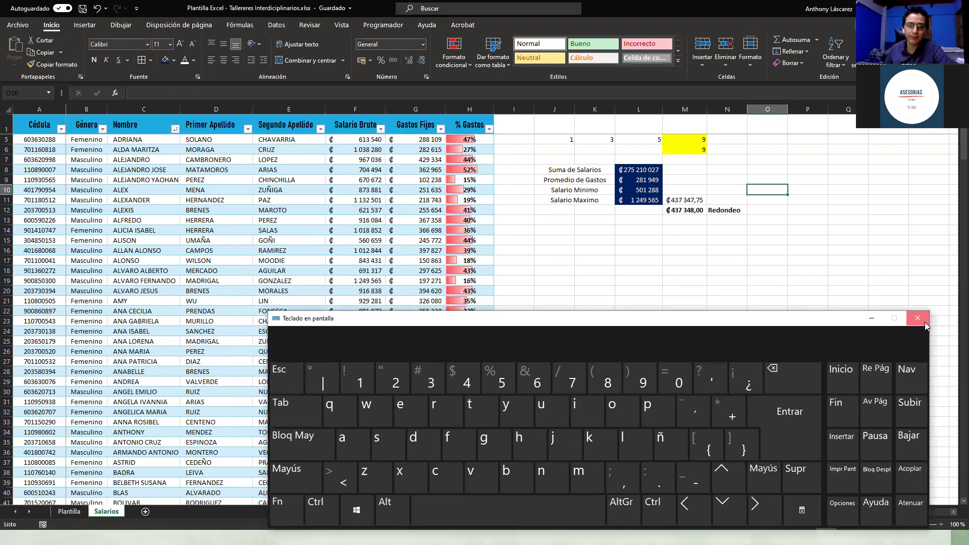
left_click(925, 323)
left_click(570, 238)
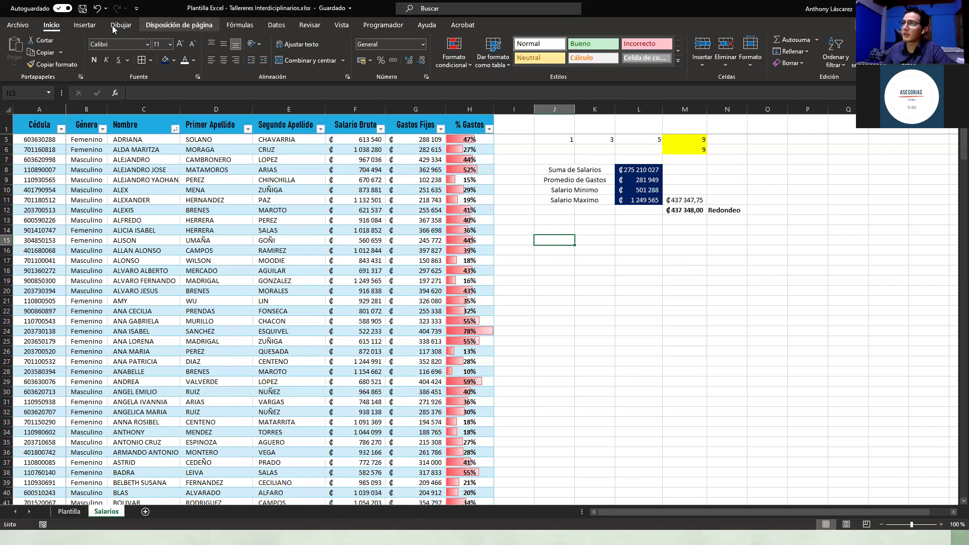
Step: Insert the recommended Líneas chart for the % Gastos column H and drag it below the summary block
left_click(87, 26)
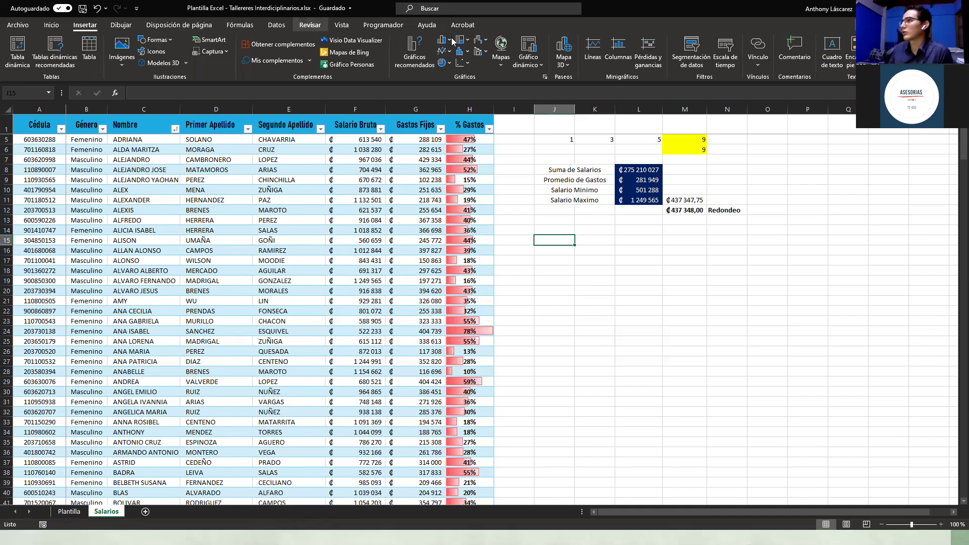
left_click(503, 181)
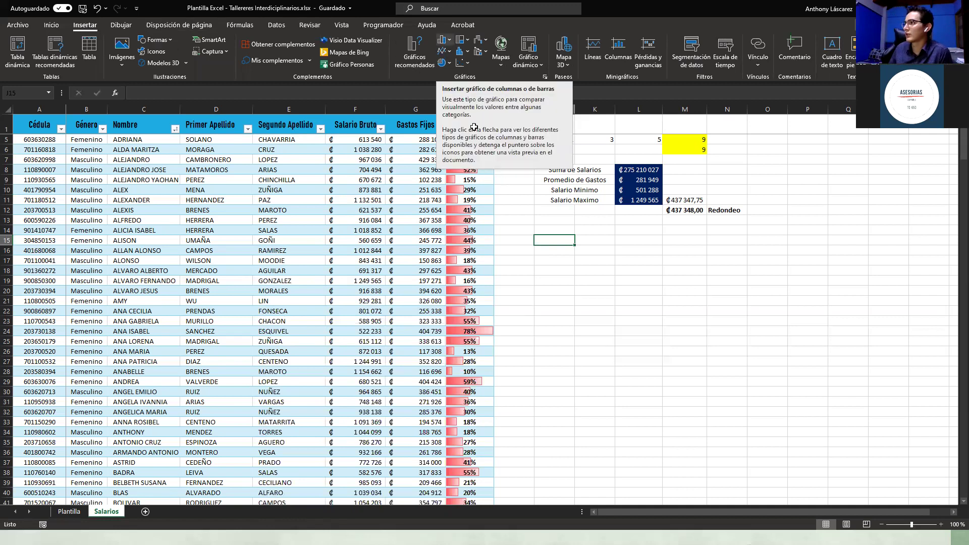
left_click(471, 108)
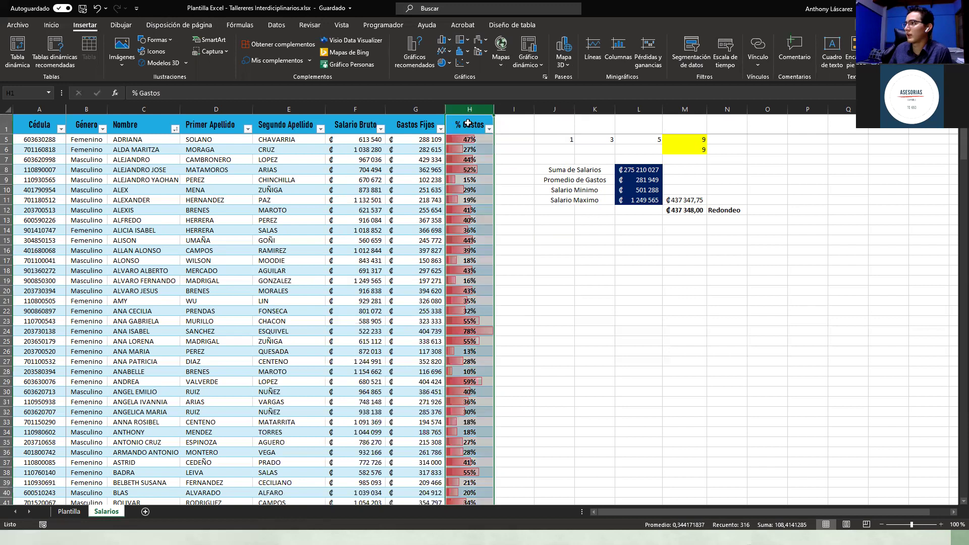
left_click(469, 122)
left_click(469, 108)
left_click(447, 39)
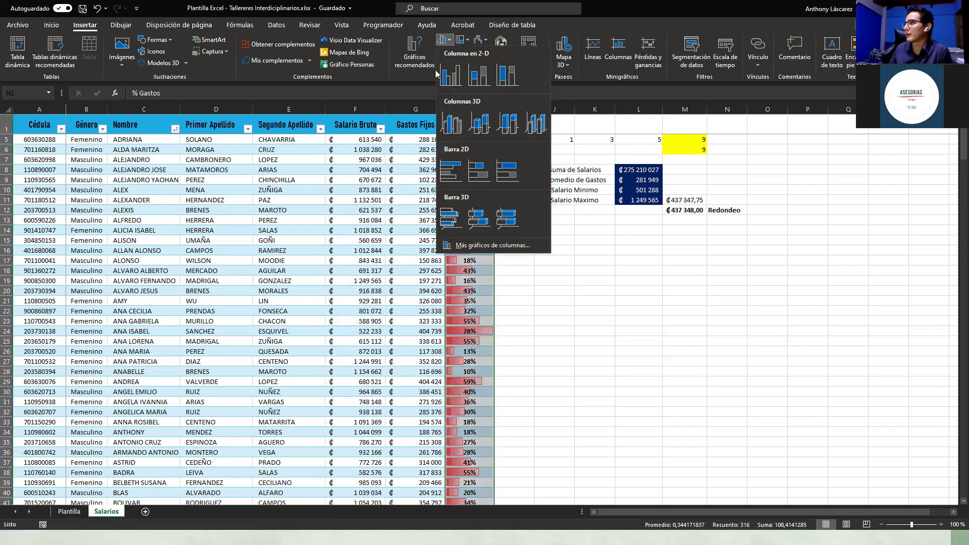
left_click(416, 57)
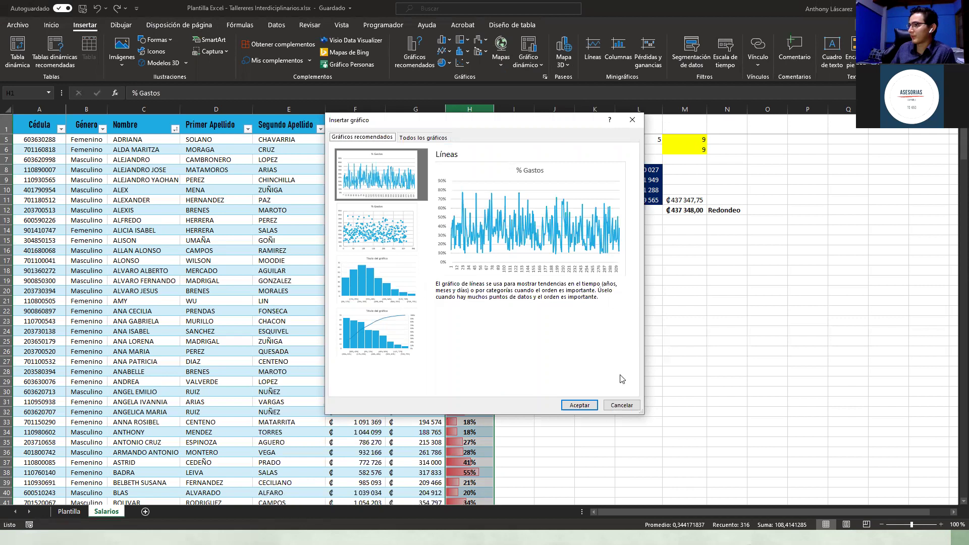
left_click(583, 407)
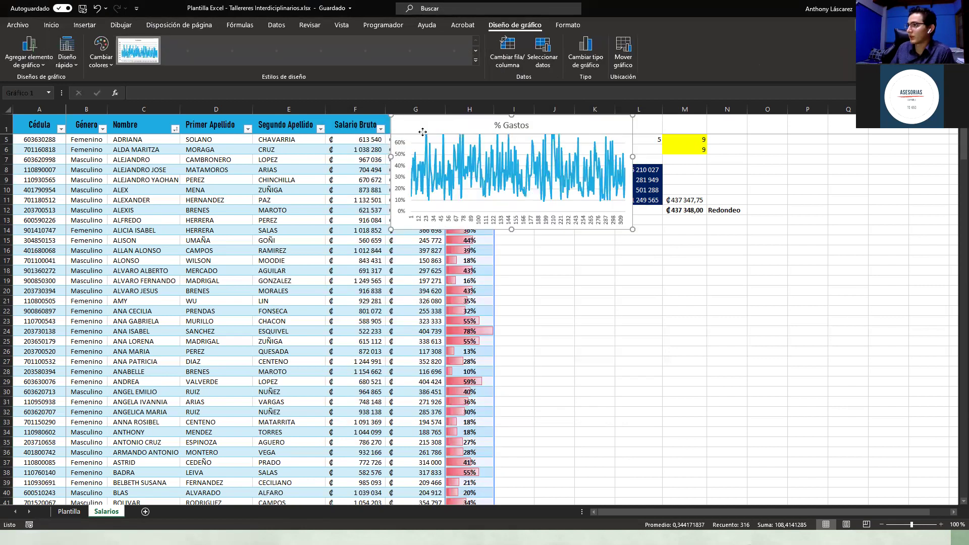
left_click_drag(508, 190, 539, 243)
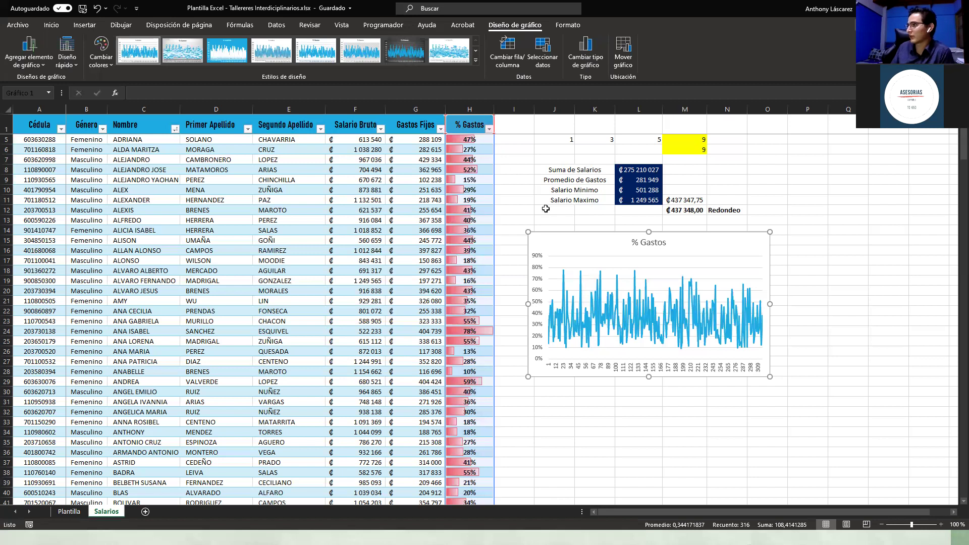
left_click(836, 258)
left_click(680, 279)
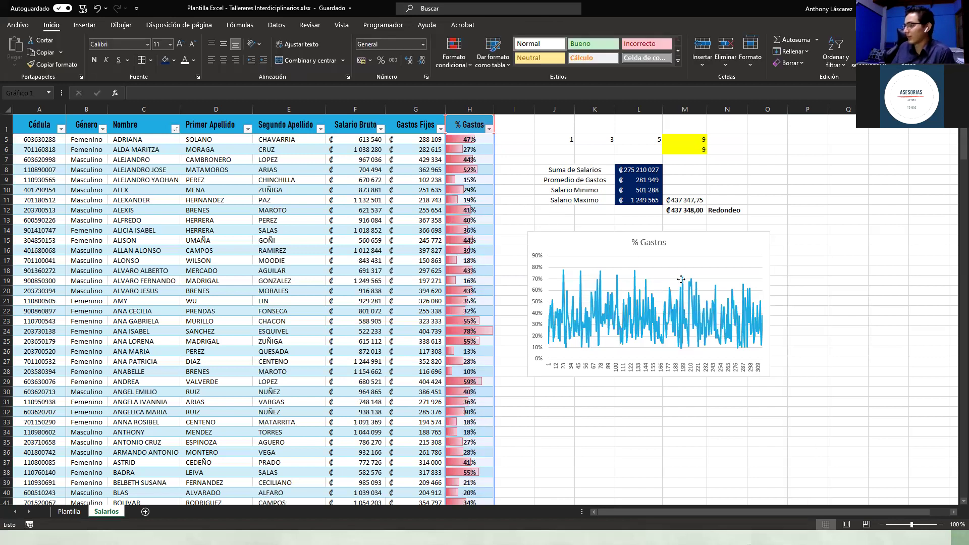
left_click(876, 243)
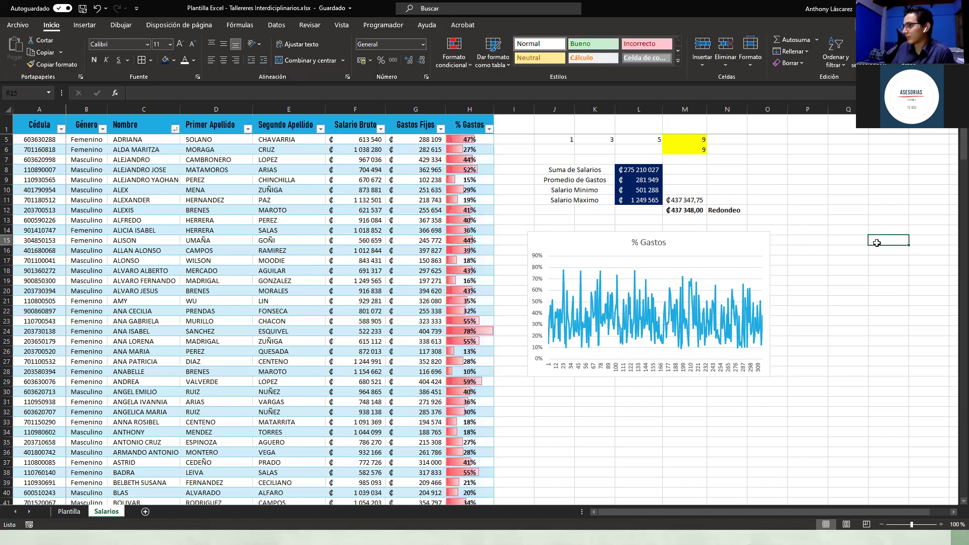
left_click(488, 129)
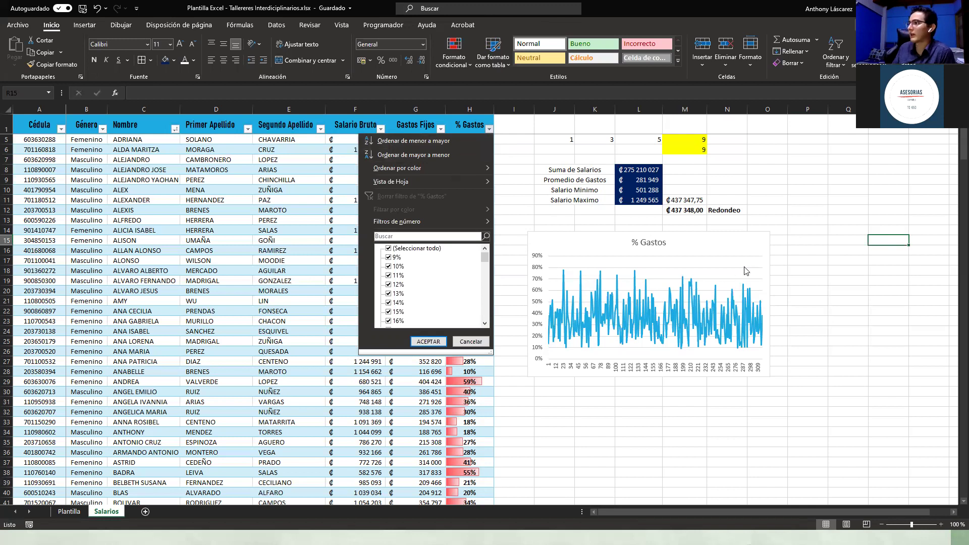
left_click(424, 143)
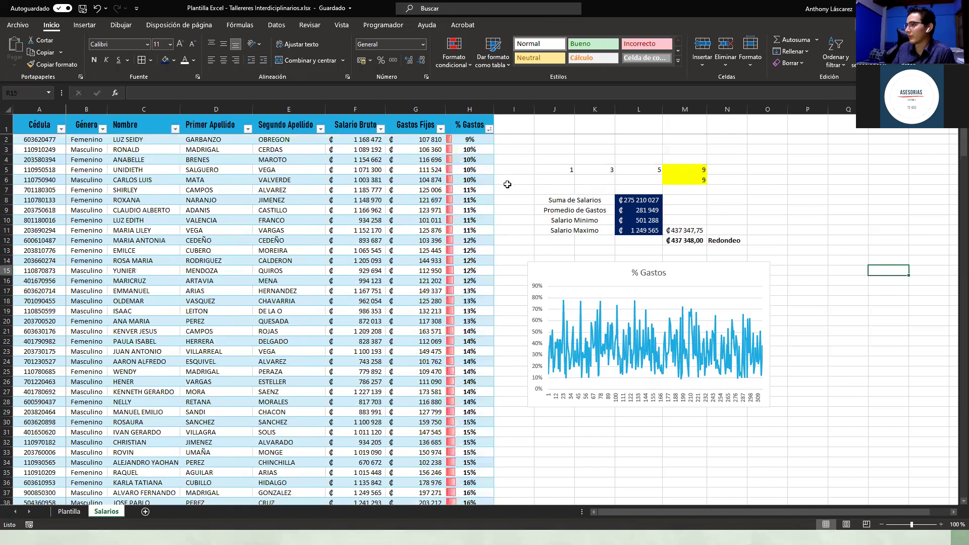
left_click(510, 192)
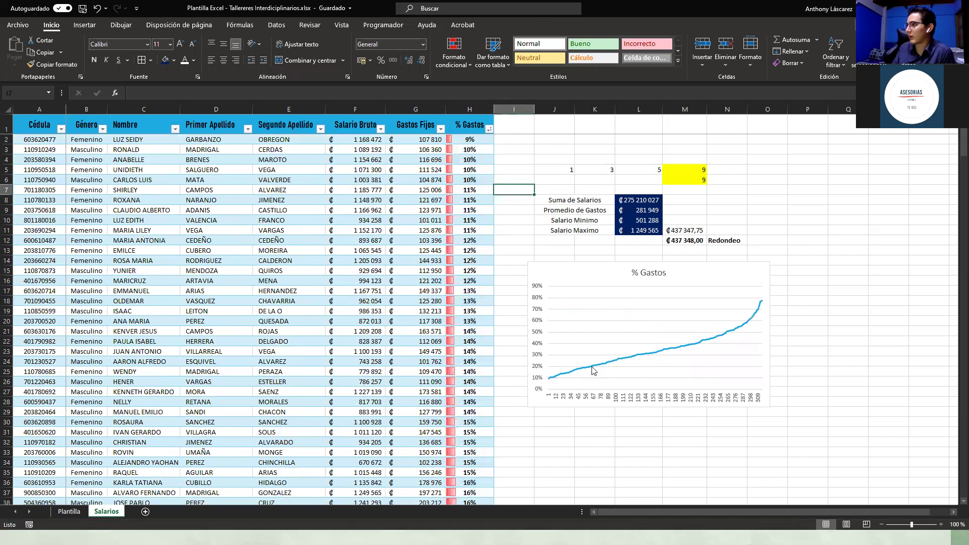
left_click(490, 129)
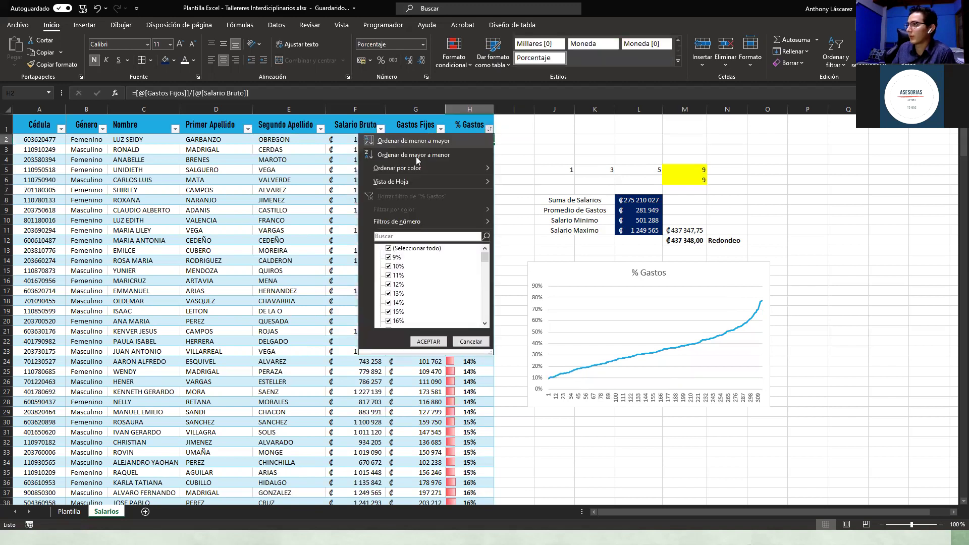
left_click(416, 155)
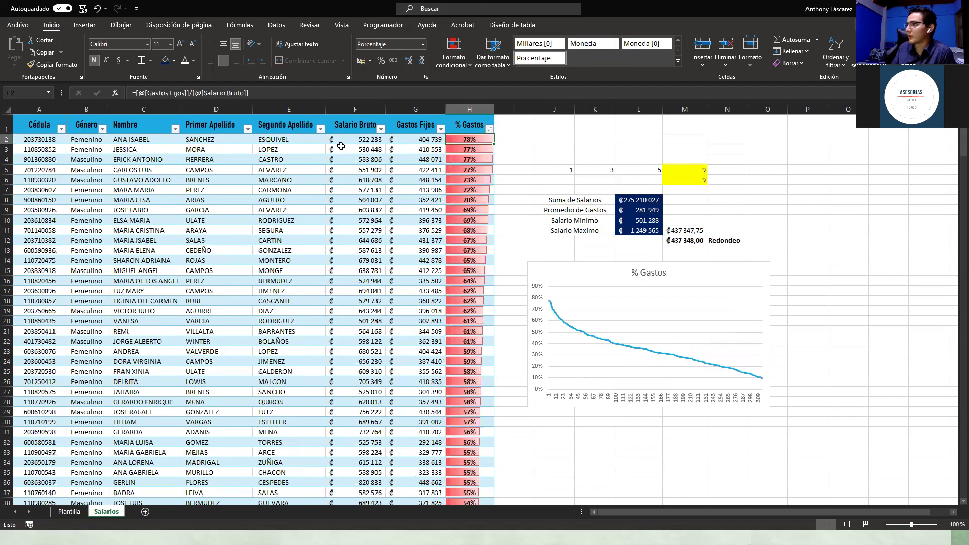
left_click(176, 129)
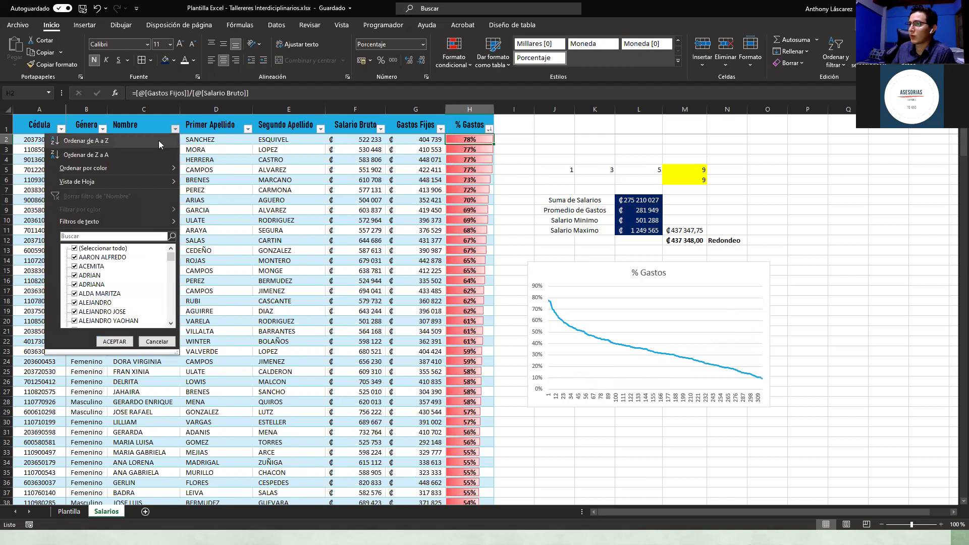
left_click(157, 140)
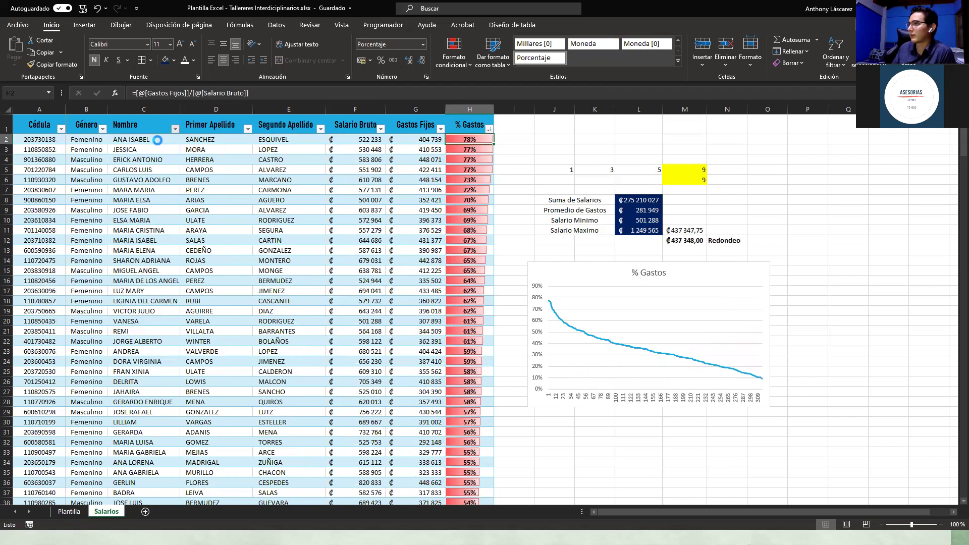
left_click(547, 160)
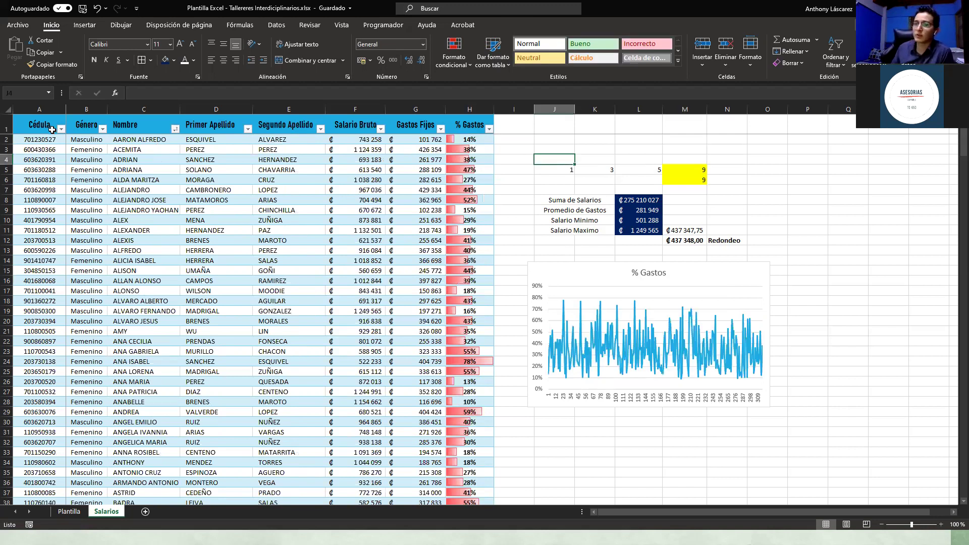
Step: Filter the Género column to show only Femenino rows
left_click(102, 129)
left_click(30, 249)
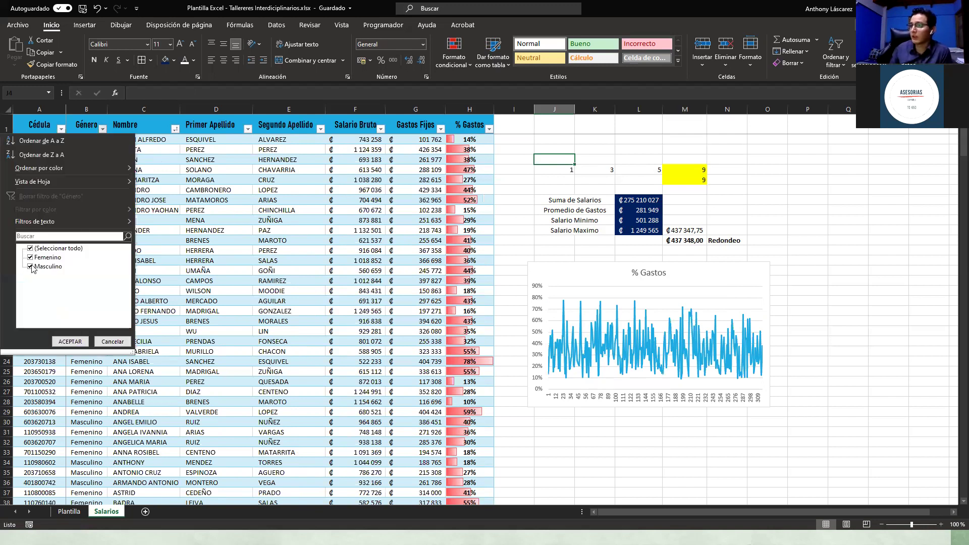
left_click(31, 257)
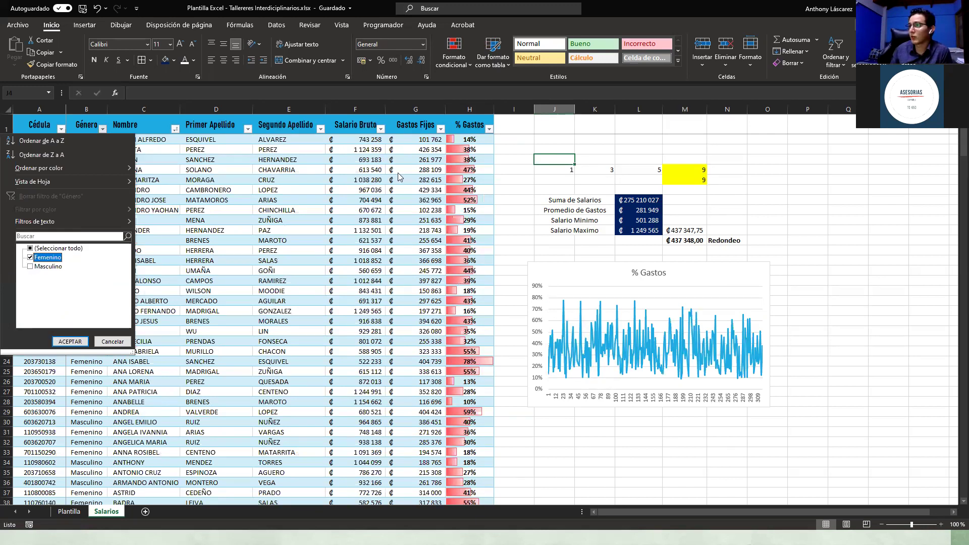
left_click(31, 248)
left_click(30, 249)
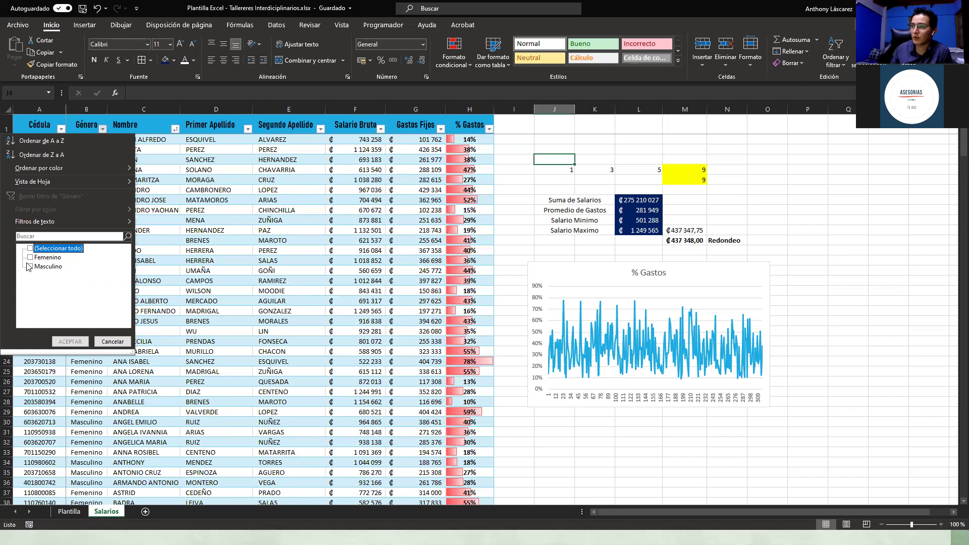
left_click(31, 258)
left_click(73, 341)
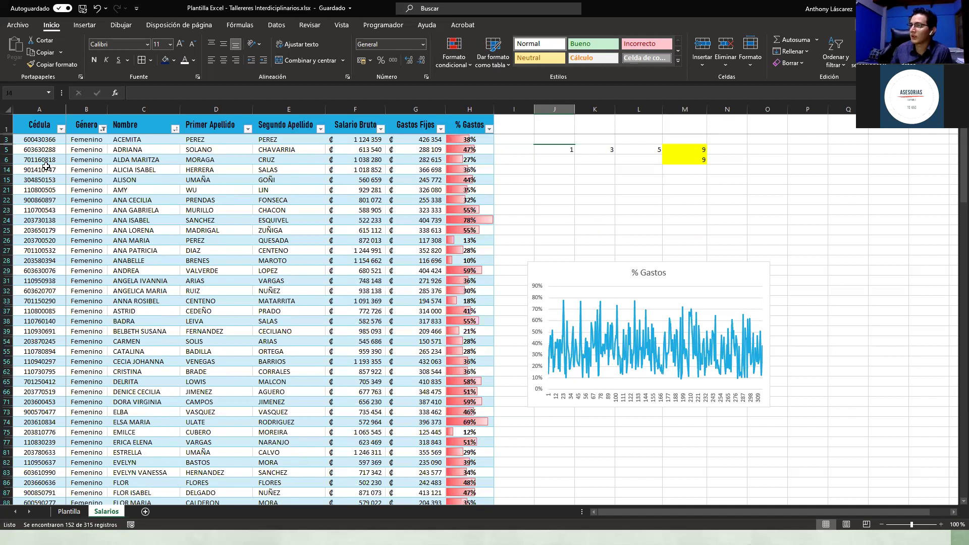
Step: Browse the Femenino rows, selecting rows 6, 14, 15 and cell D24, and briefly select the chart
left_click(85, 169)
scroll(53, 202, "down", 1)
scroll(121, 222, "up", 1)
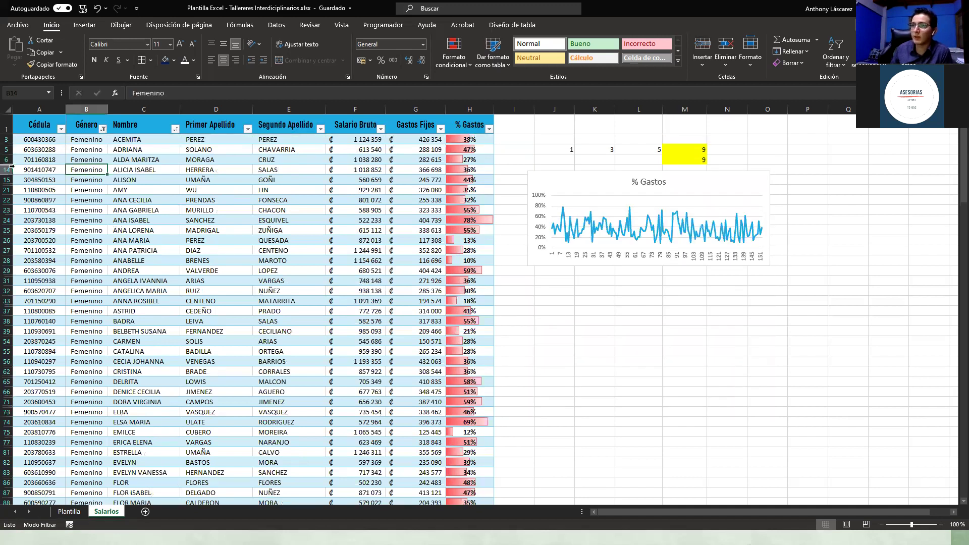
left_click(8, 159)
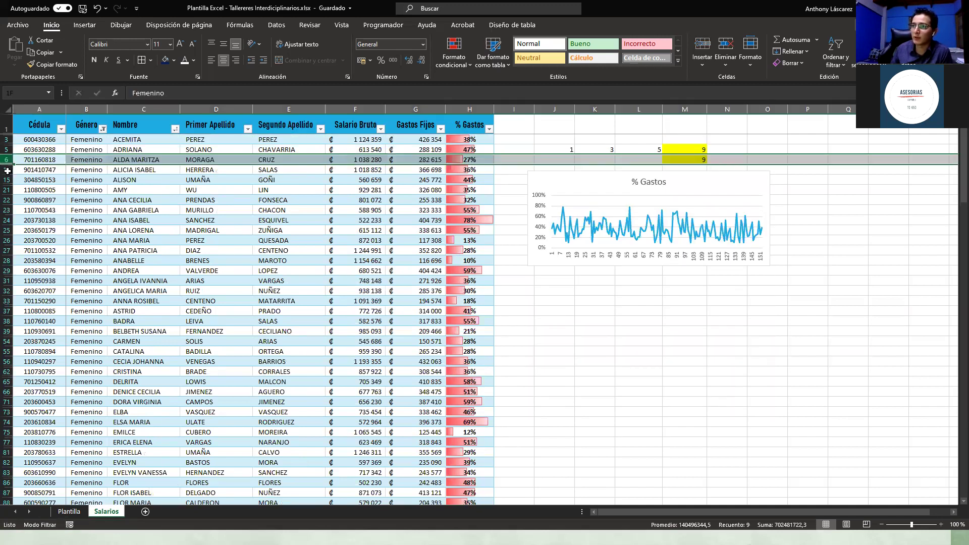
left_click(7, 170)
left_click(8, 180)
left_click_drag(5, 185, 6, 185)
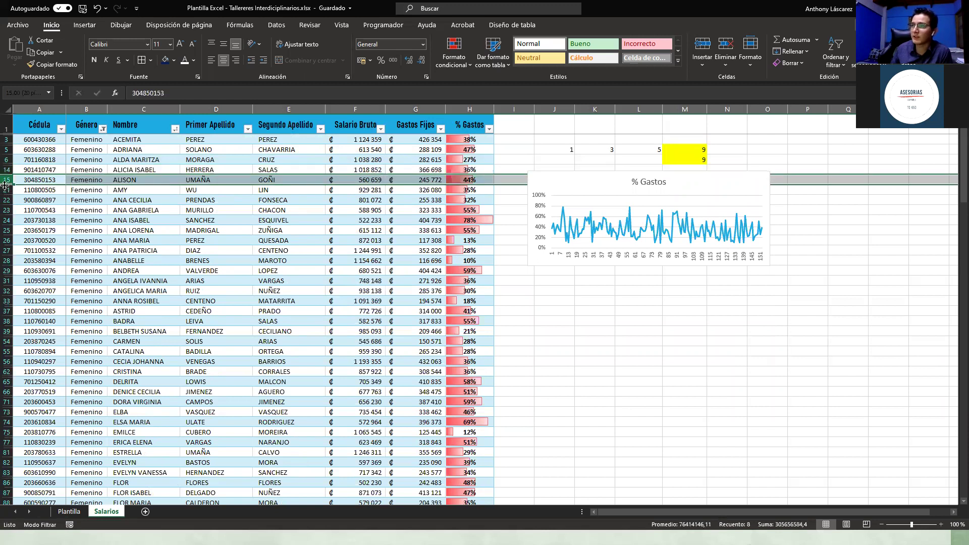
left_click(209, 220)
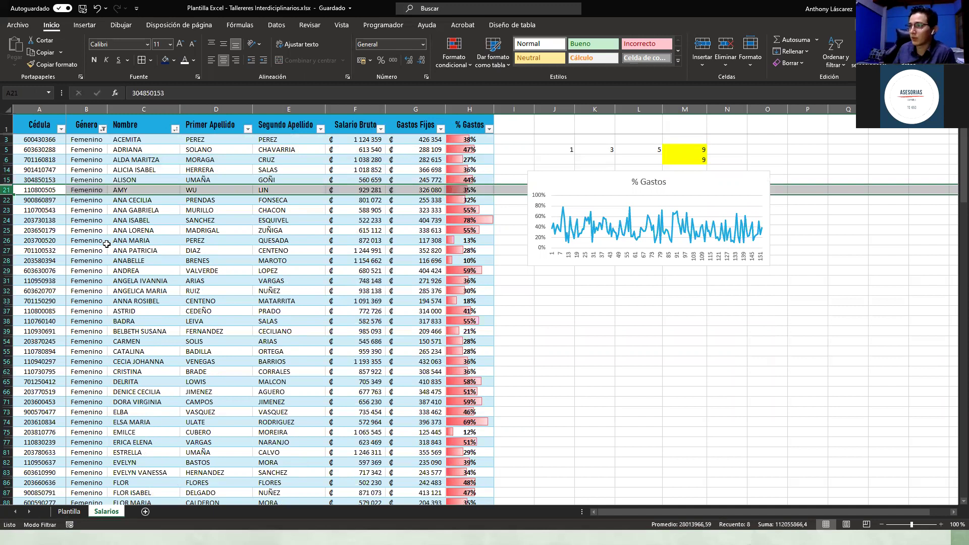
scroll(106, 244, "down", 1)
scroll(106, 244, "down", 4)
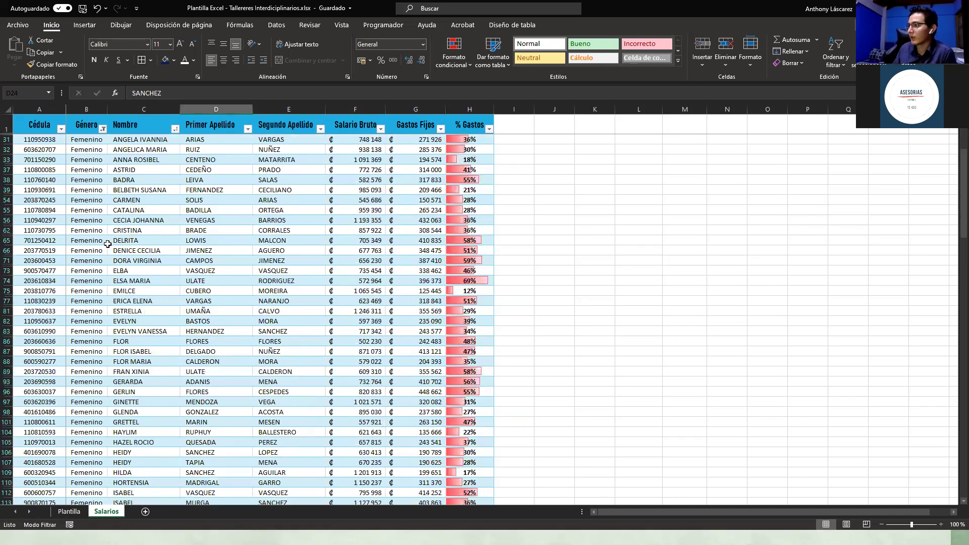
scroll(108, 244, "down", 3)
scroll(116, 244, "up", 7)
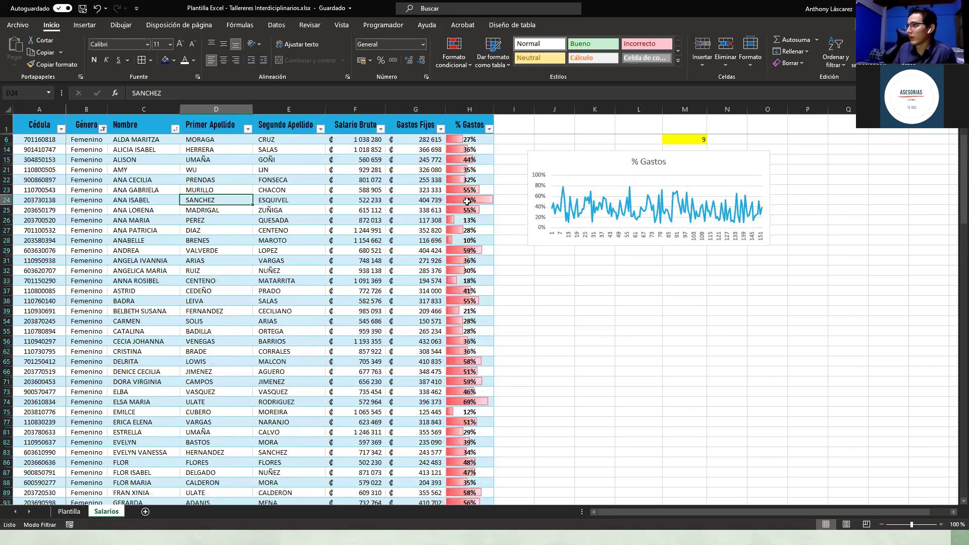
scroll(570, 172, "up", 1)
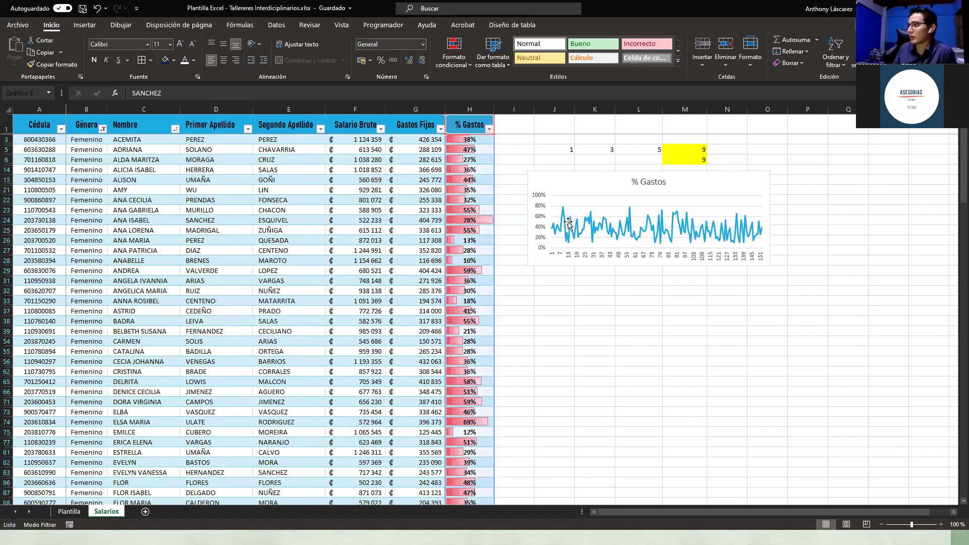
left_click(562, 231)
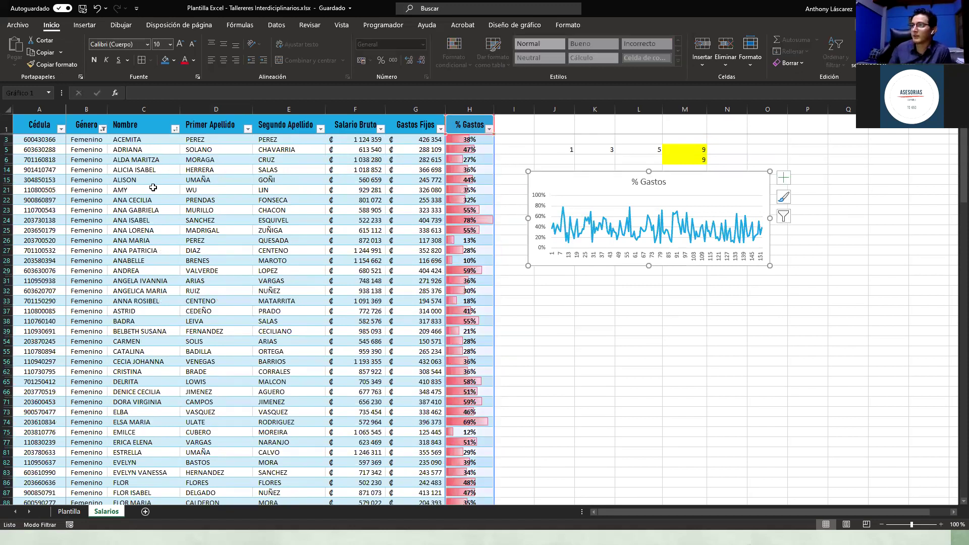
left_click(535, 152)
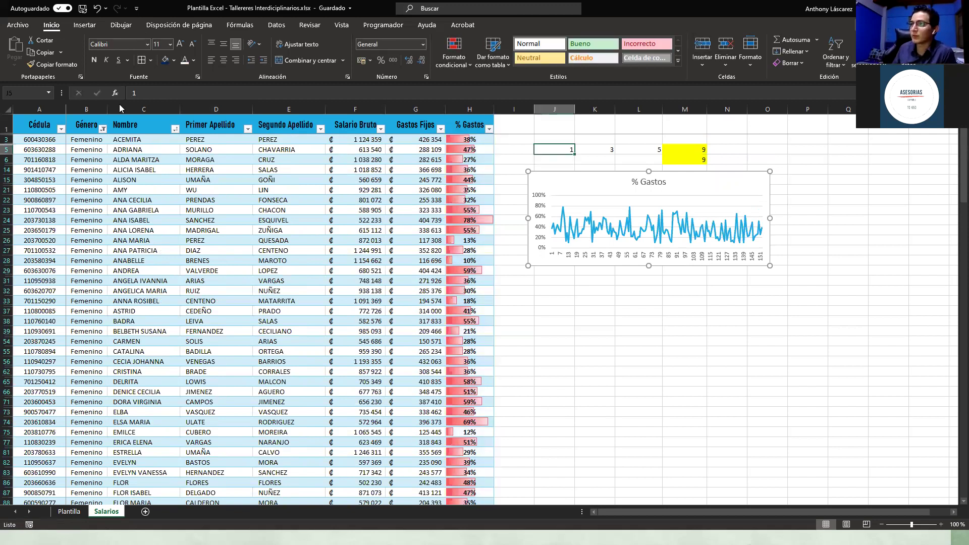
Step: Reselect all genders in the Género filter and open the Salario Bruto filter dropdown
left_click(103, 130)
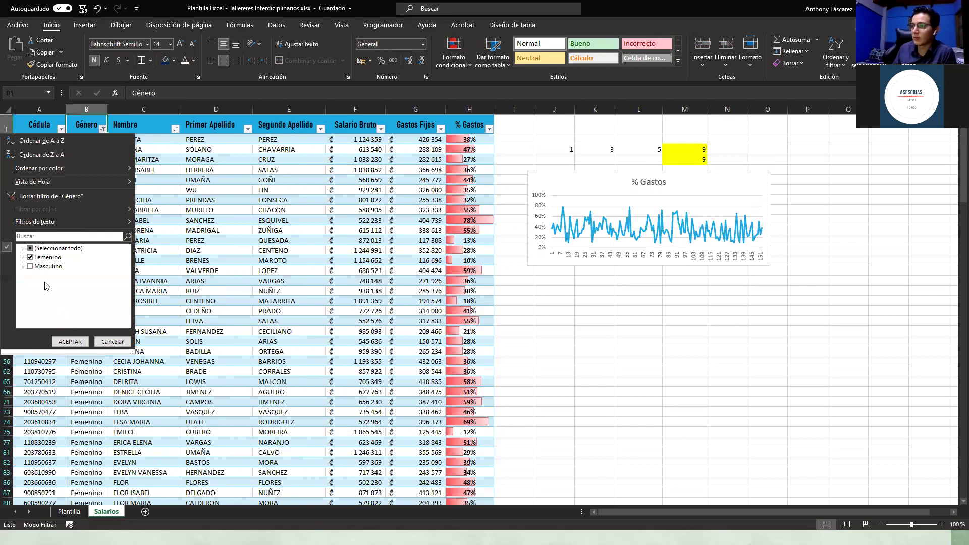
left_click(31, 249)
key("Escape")
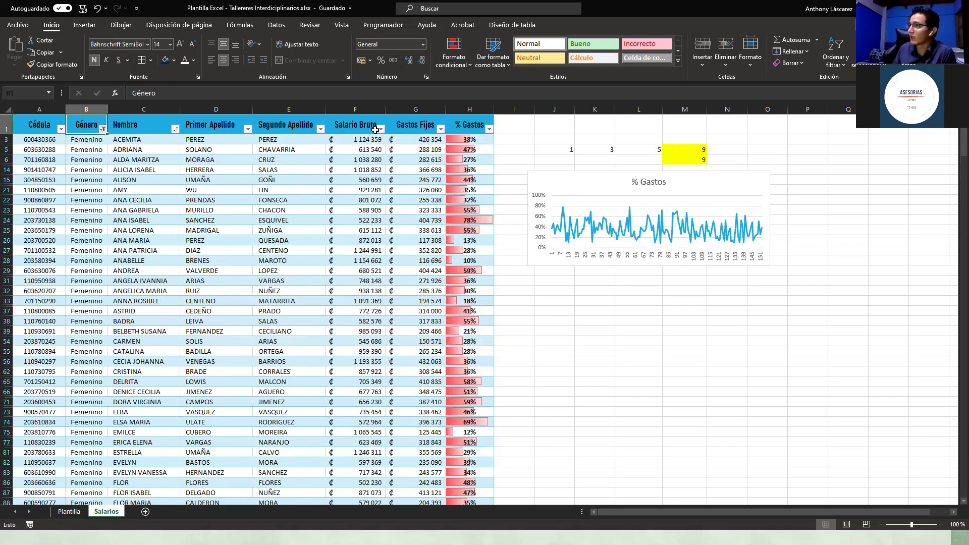
left_click(381, 129)
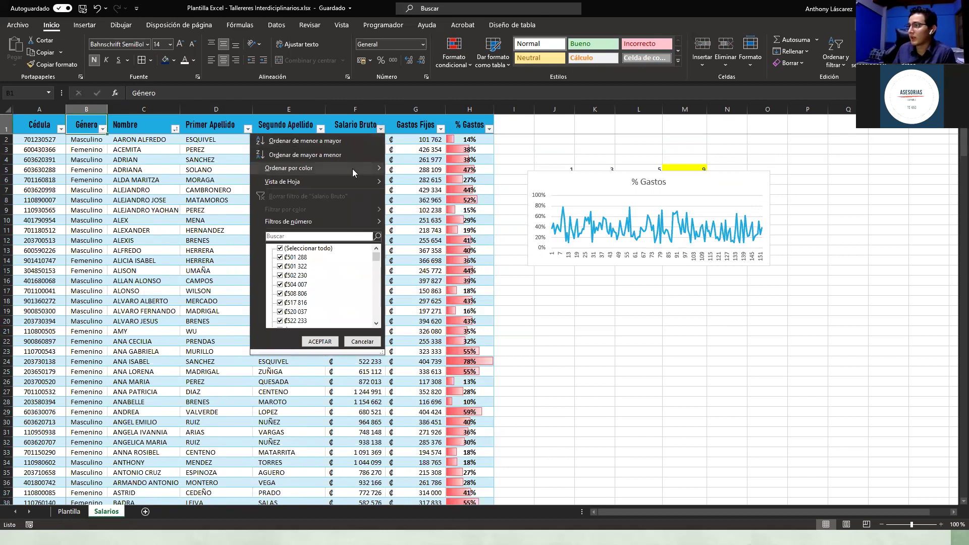
mouse_move(352, 173)
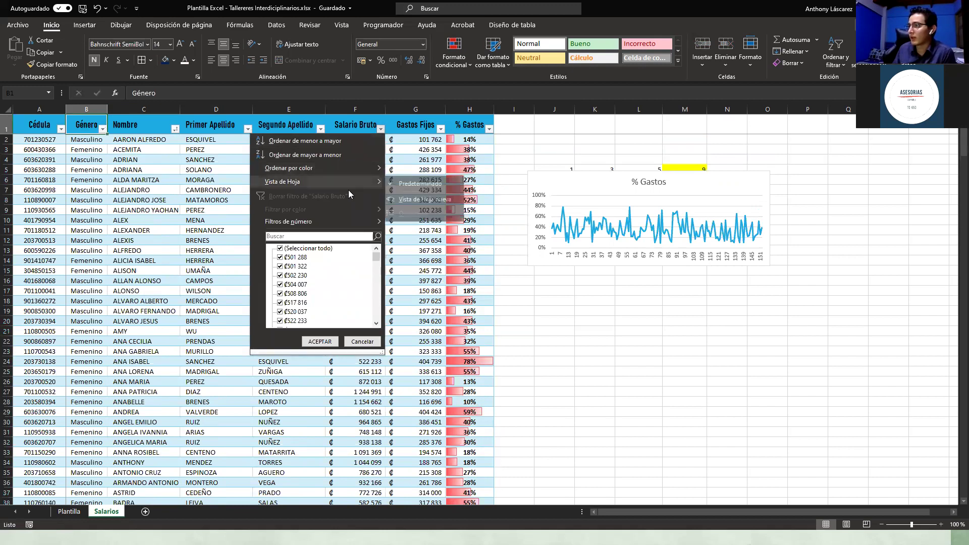
Step: Apply a Salario Bruto 'Mayor que' 800000 number filter through Autofiltro personalizado
mouse_move(337, 222)
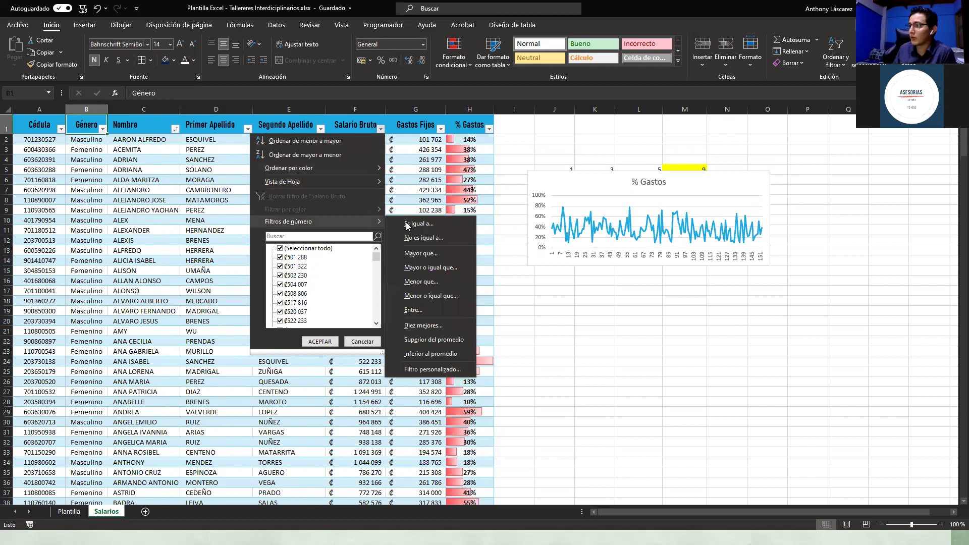
left_click(426, 255)
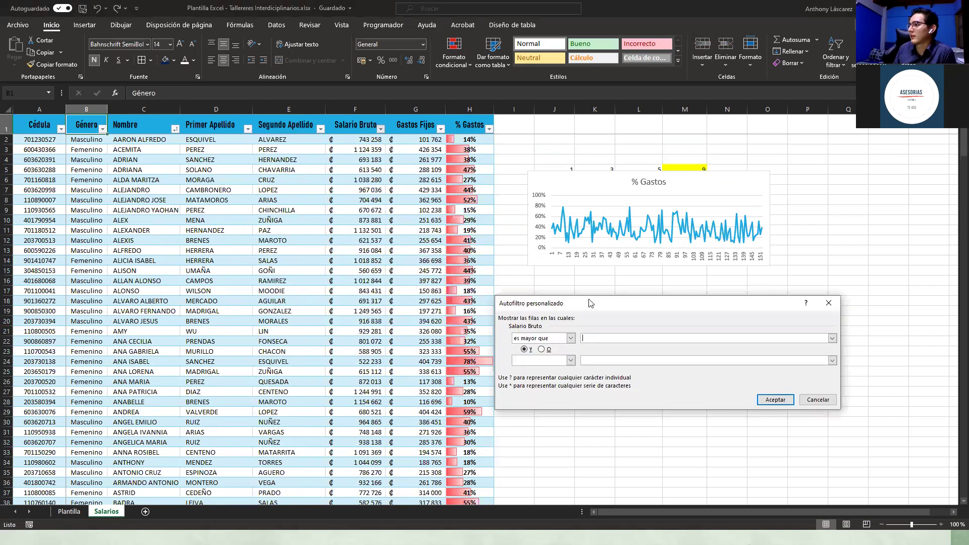
left_click_drag(589, 300, 587, 272)
left_click_drag(599, 316, 613, 318)
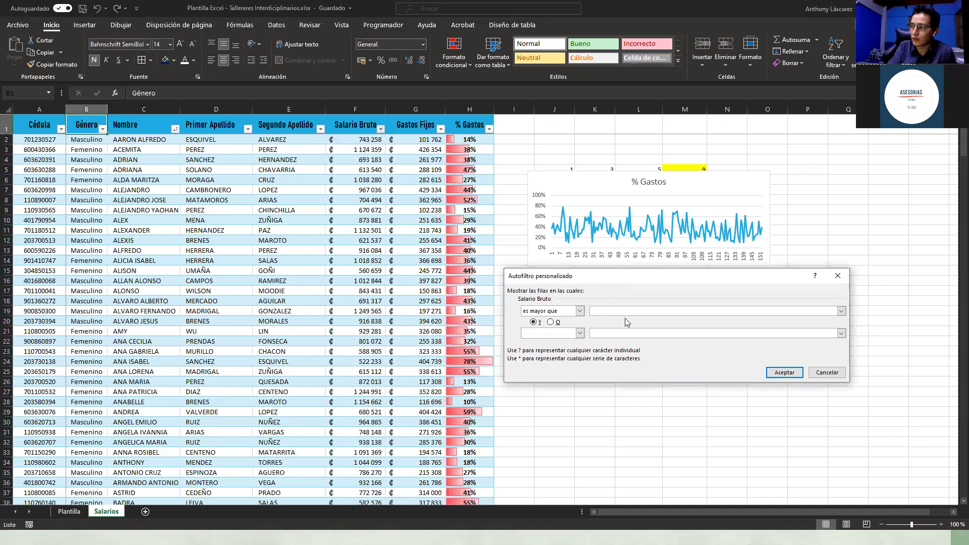
type("800000")
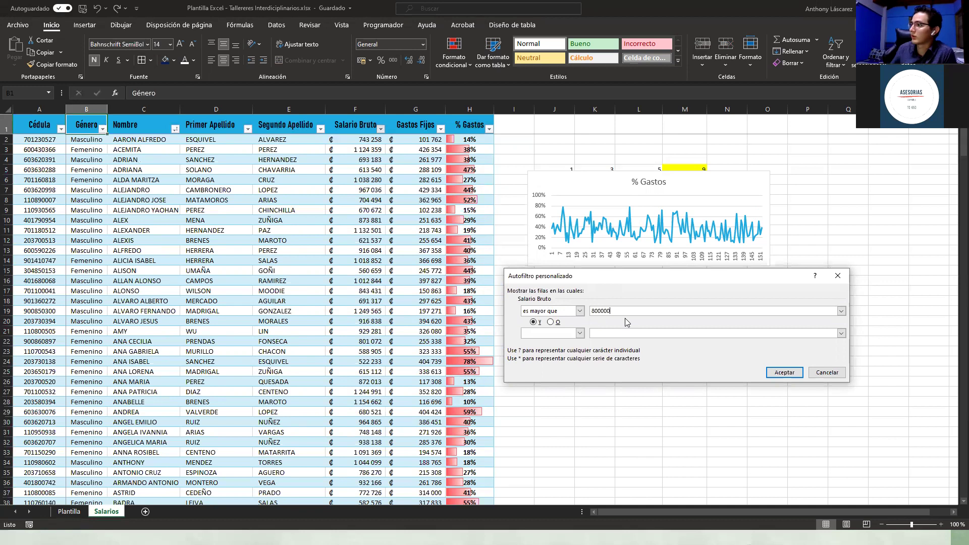
left_click(782, 370)
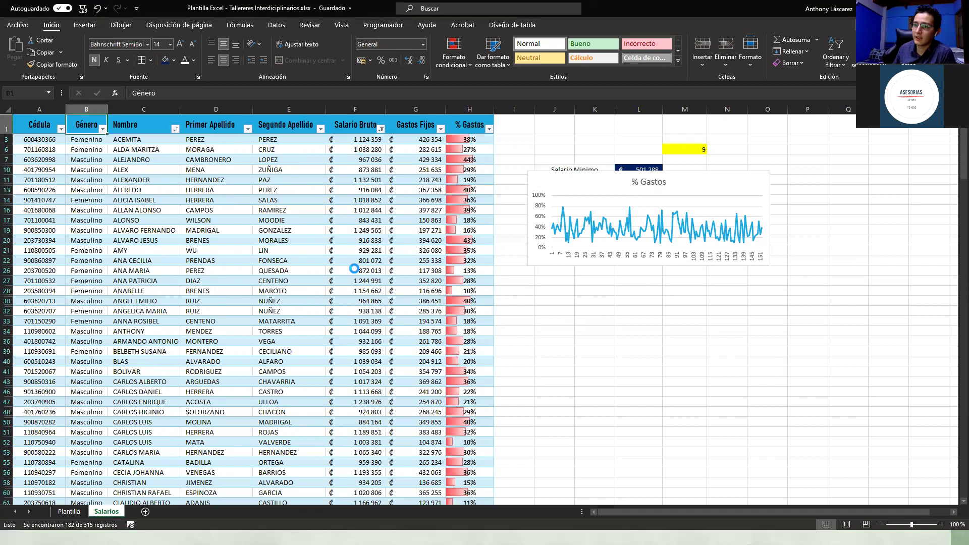
Step: Drag the % Gastos chart slightly lower on the sheet
scroll(601, 189, "down", 1)
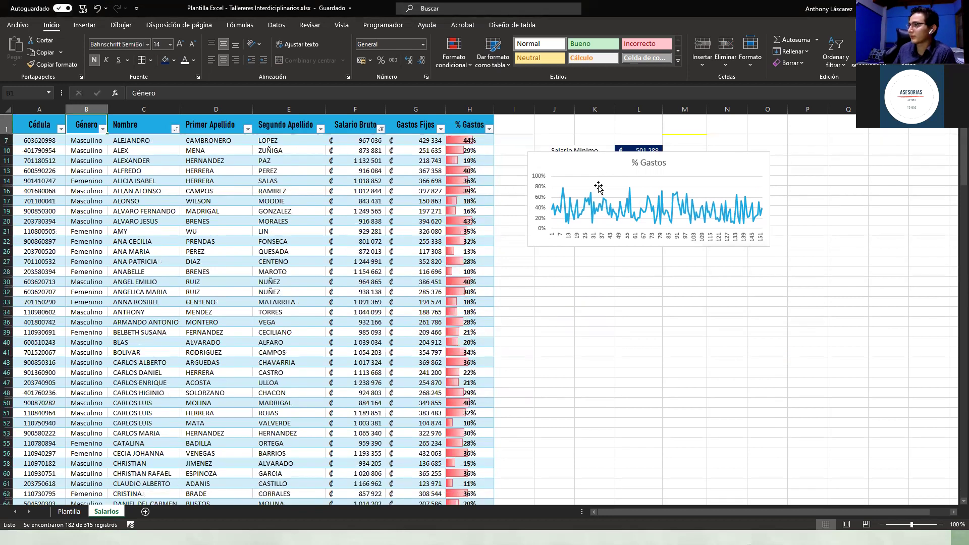
left_click_drag(598, 197, 561, 259)
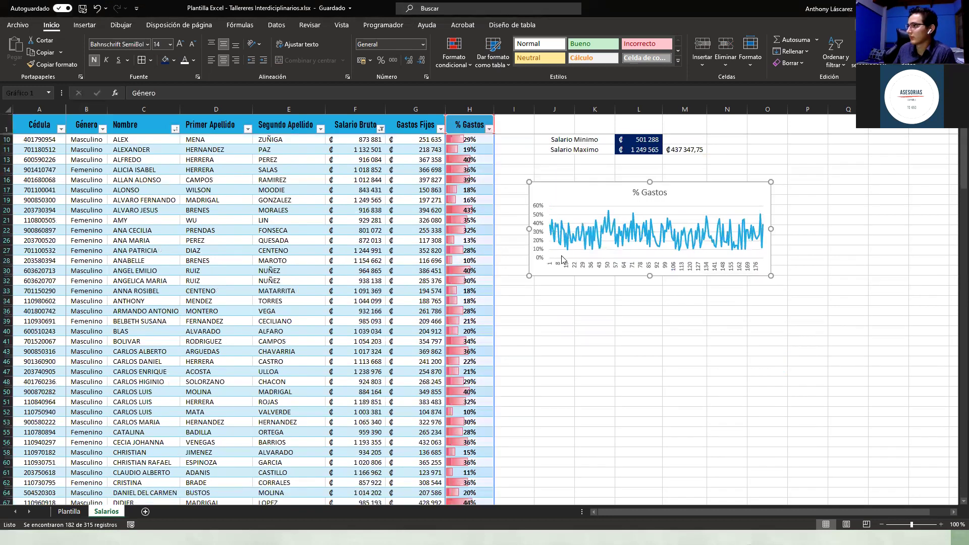
scroll(531, 200, "up", 1)
Step: Clear the Salario Bruto filter so all records are listed again
left_click(519, 178)
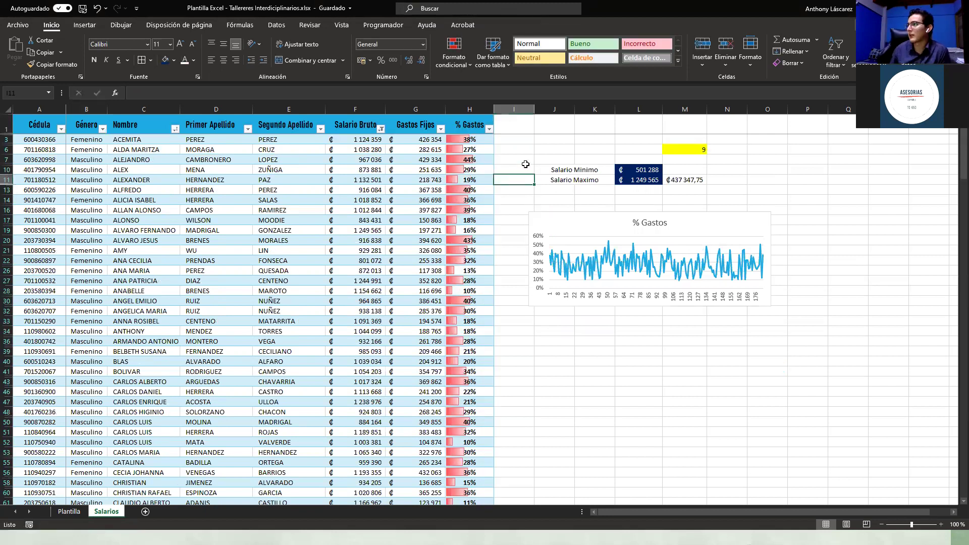
left_click(525, 149)
key("Right")
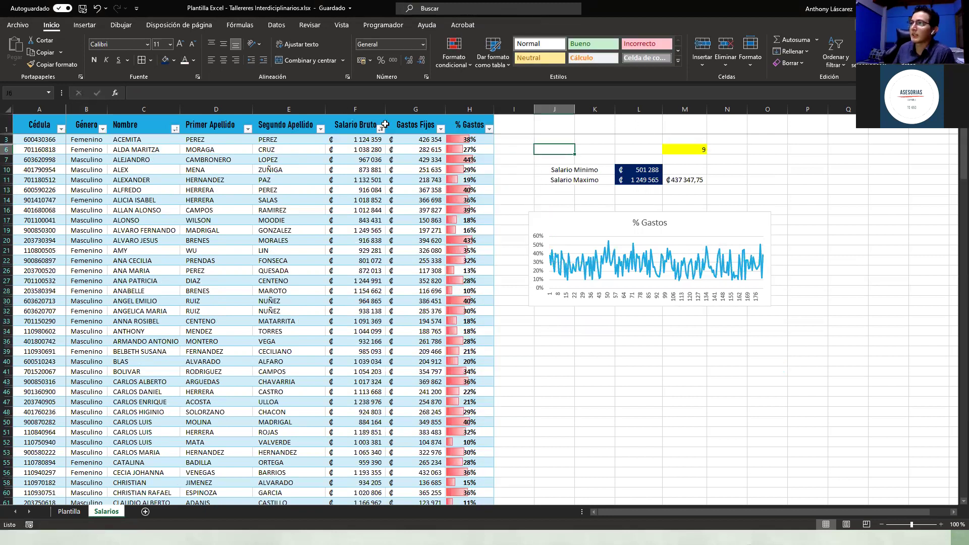
left_click(382, 129)
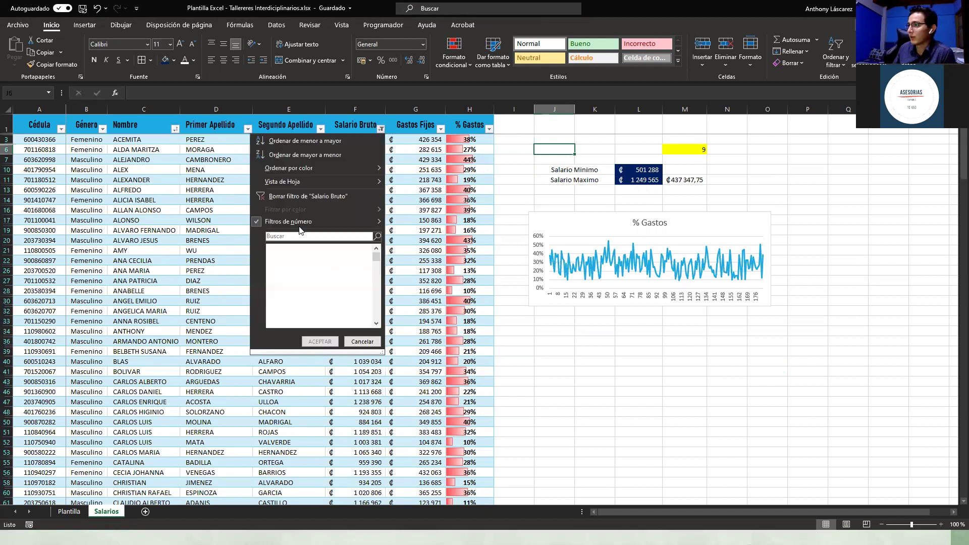
left_click(283, 196)
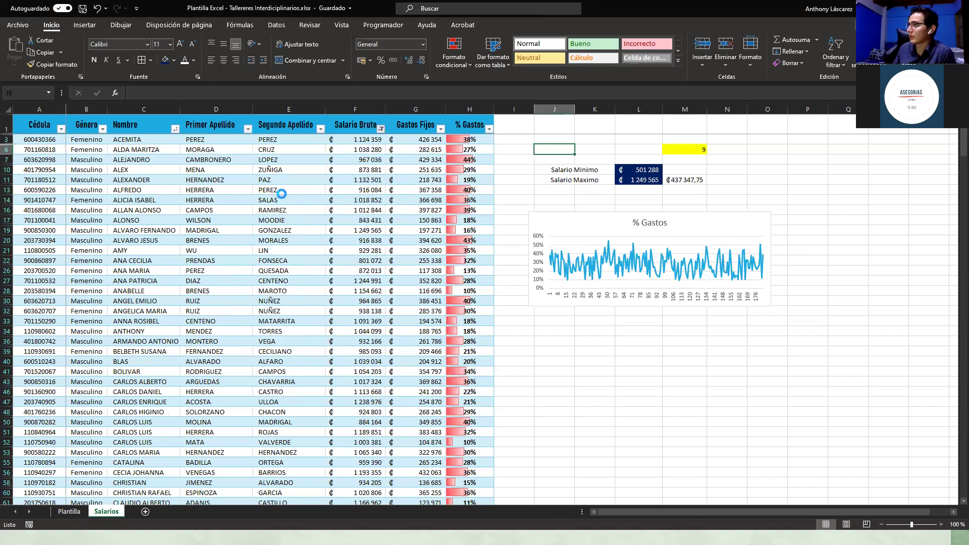
Step: Adjust the % Gastos chart a few pixels right and down, then deselect it by clicking a cell
left_click(600, 231)
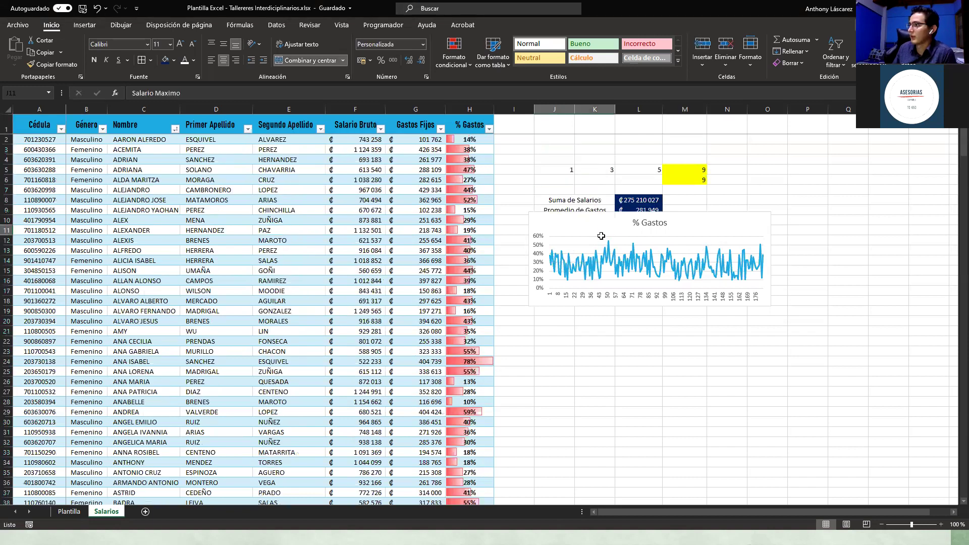
left_click(731, 291)
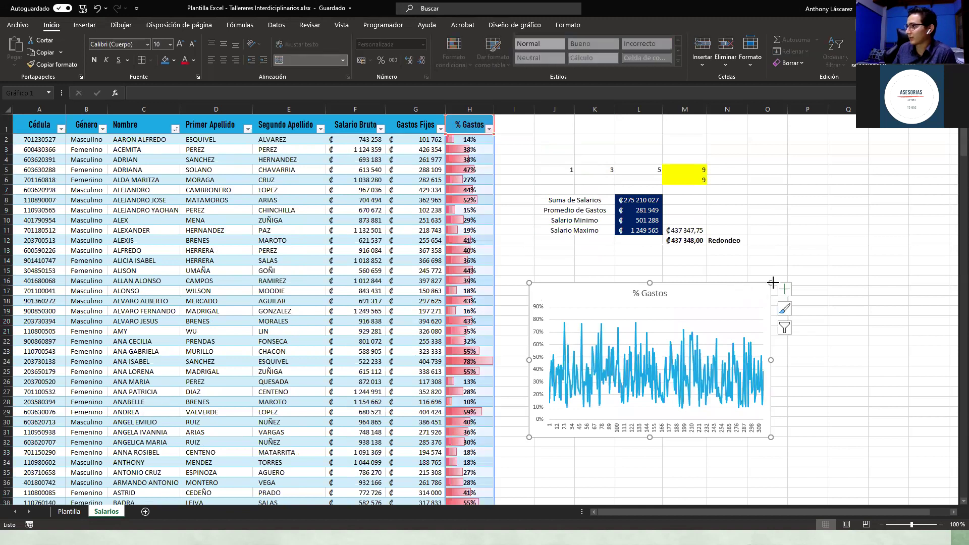
left_click_drag(822, 252, 827, 251)
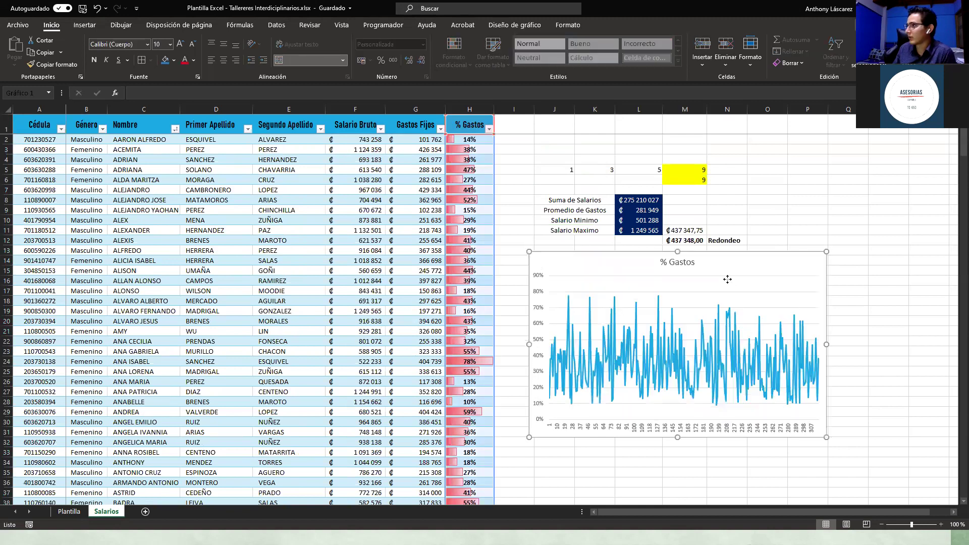
left_click(730, 261)
left_click_drag(727, 261, 733, 268)
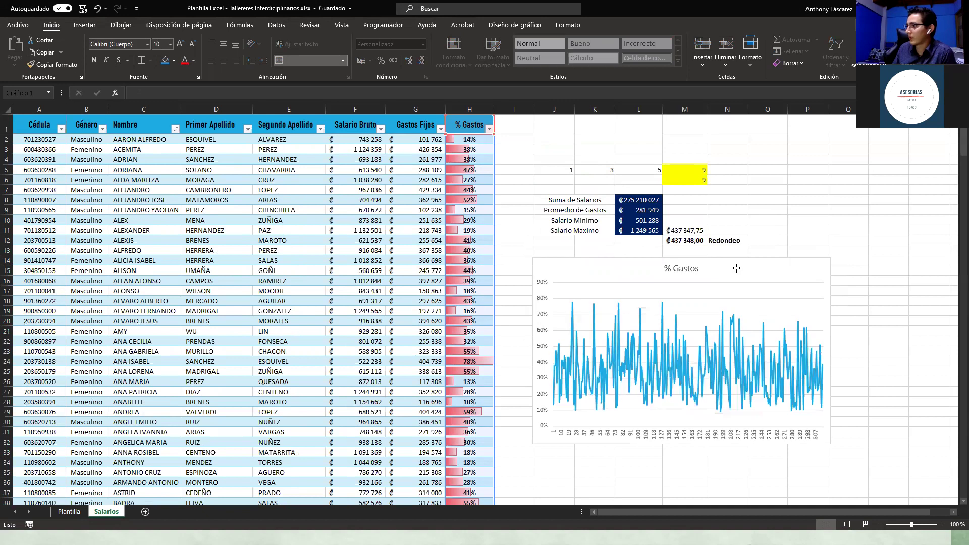
left_click(613, 297)
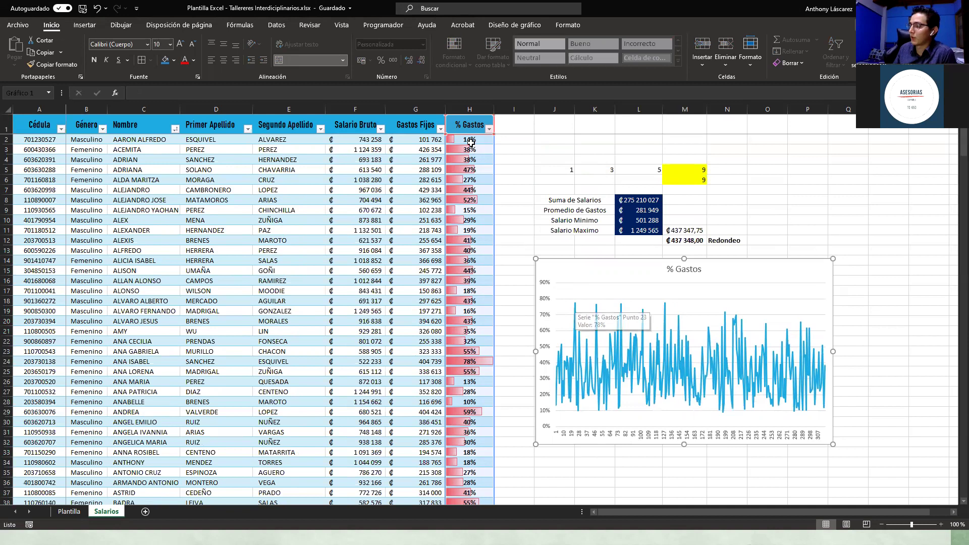
left_click(557, 170)
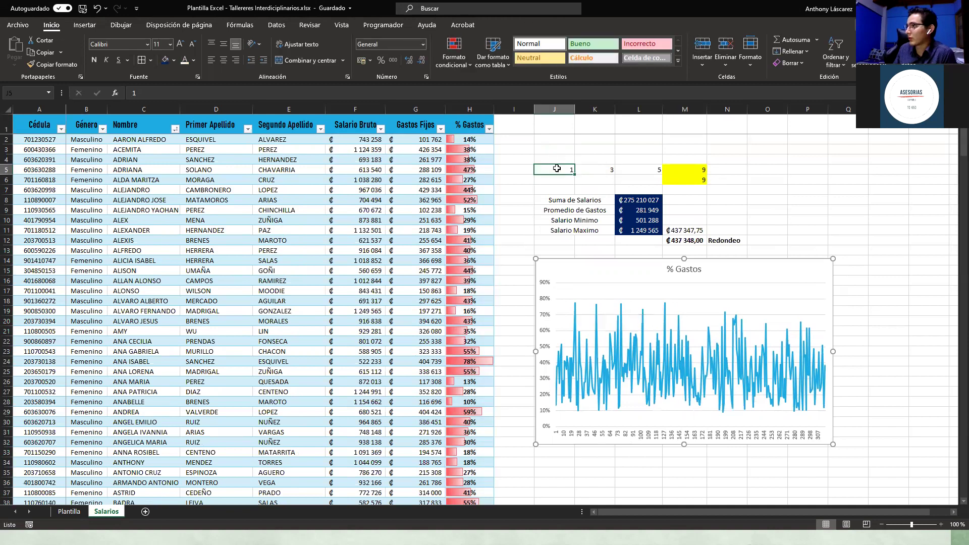
Step: Overwrite the test values 1, 3, 5 and their SUMA in J5:M5 with blanks, then select from I7 past the chart
left_click_drag(522, 171, 535, 184)
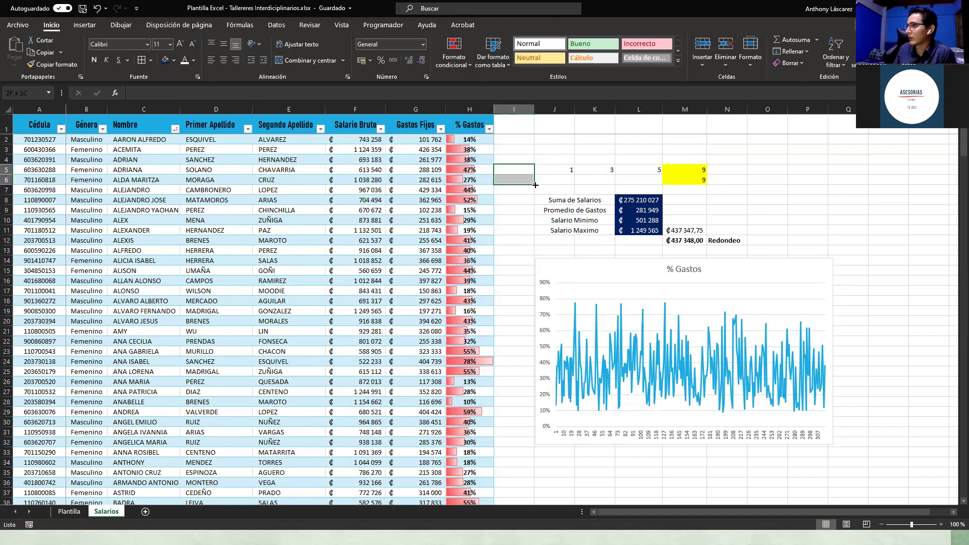
left_click_drag(743, 179, 746, 203)
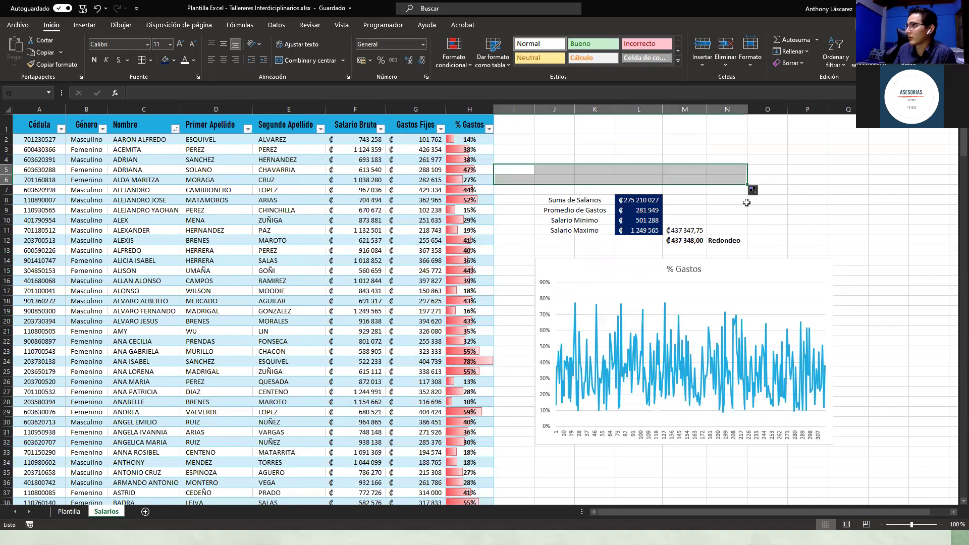
left_click(511, 161)
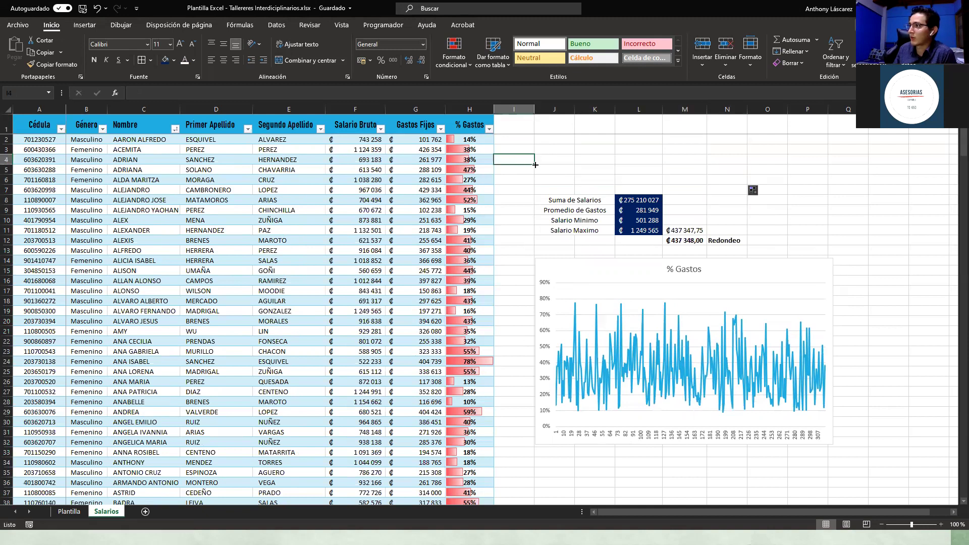
left_click(97, 8)
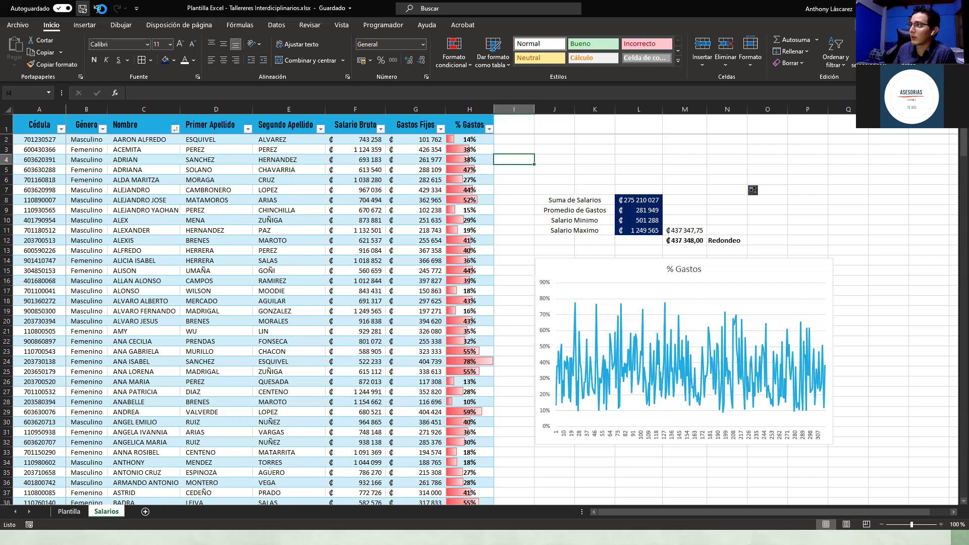
left_click(534, 173)
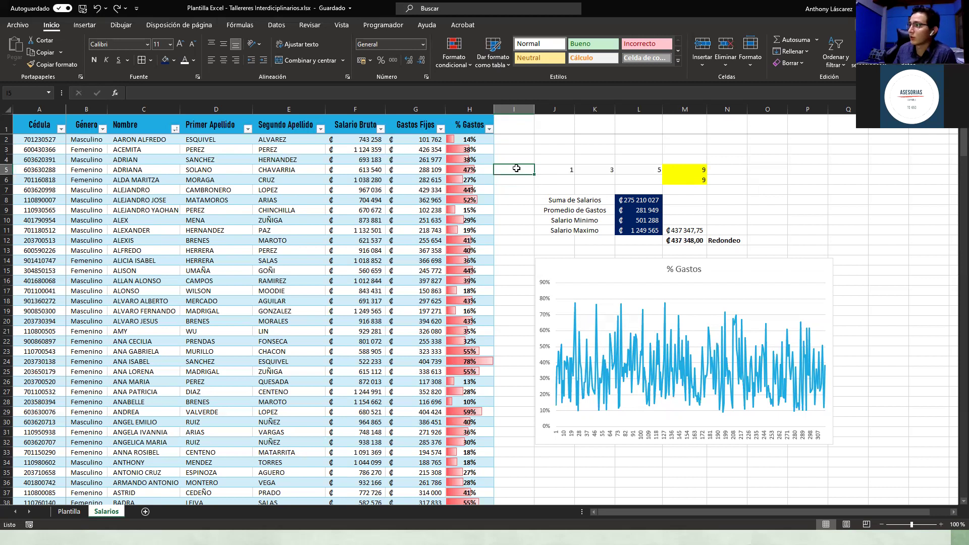
left_click_drag(552, 175, 704, 173)
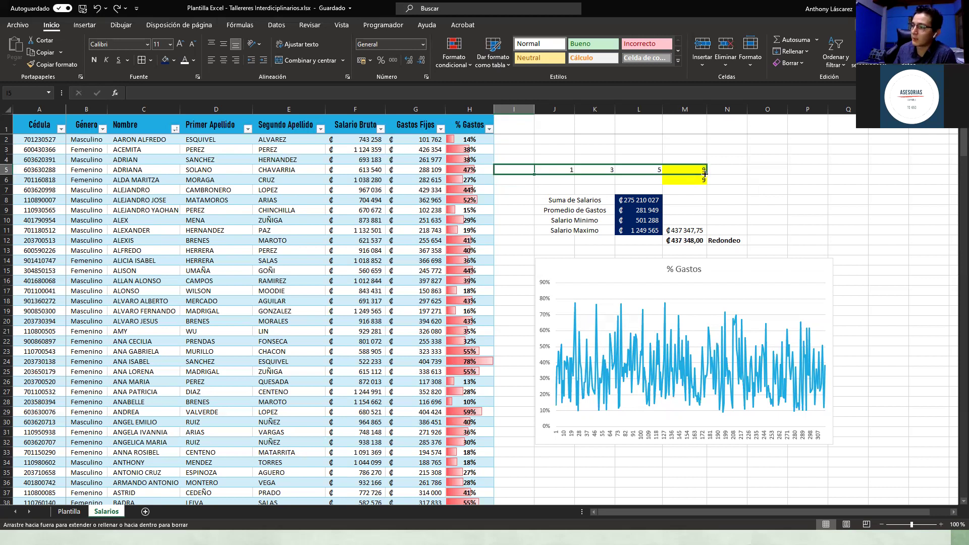
left_click_drag(559, 176, 707, 207)
left_click(708, 209)
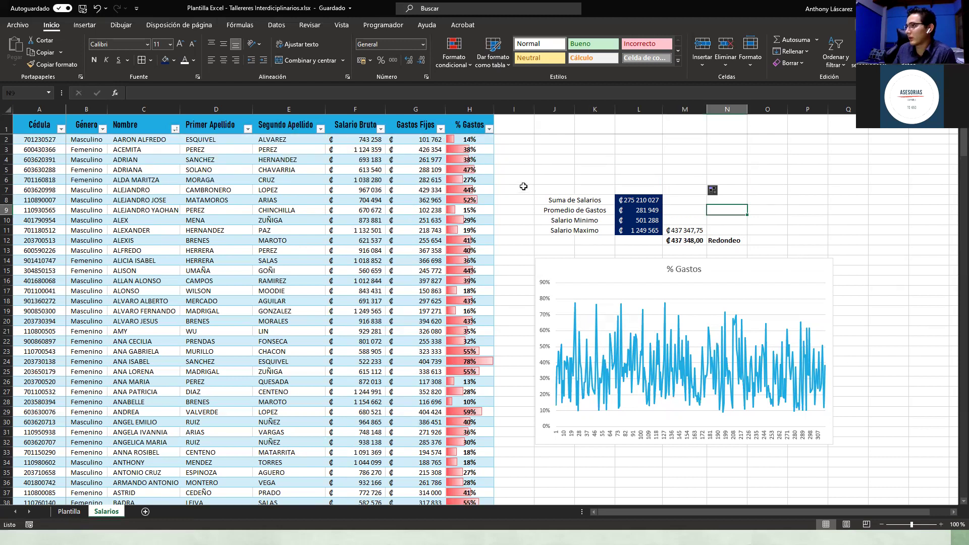
left_click_drag(514, 190, 842, 451)
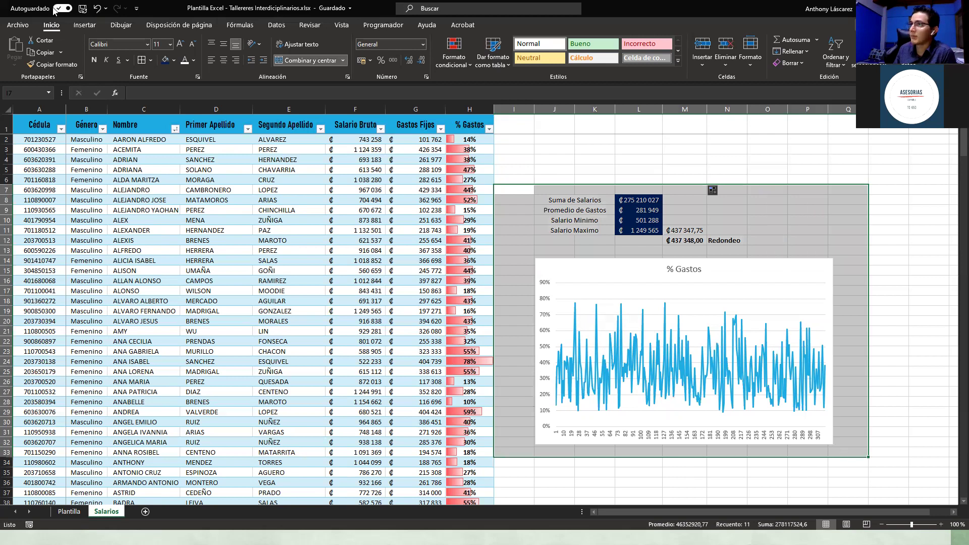
Step: Show the print preview on the EPSON WF-C5790 printer with Imprimir selección chosen
left_click(25, 25)
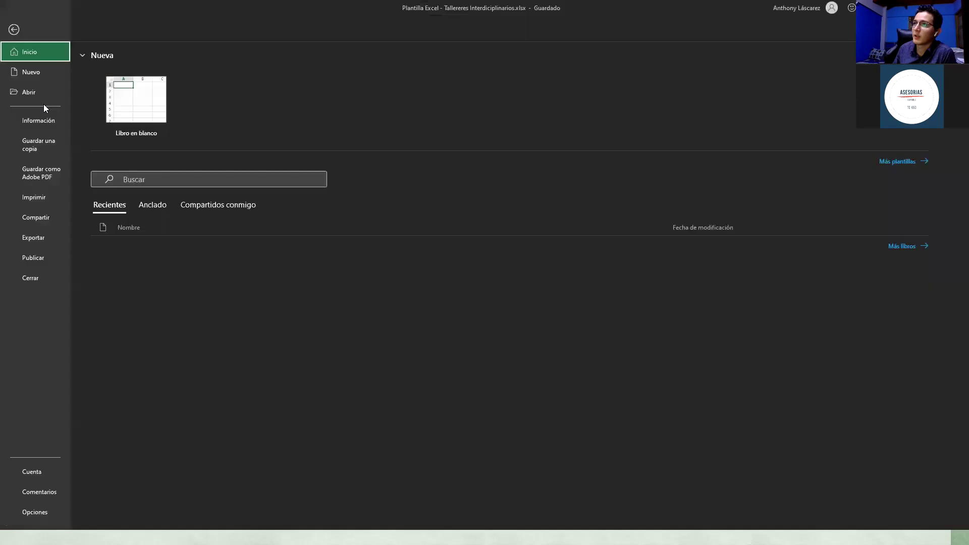
left_click(44, 196)
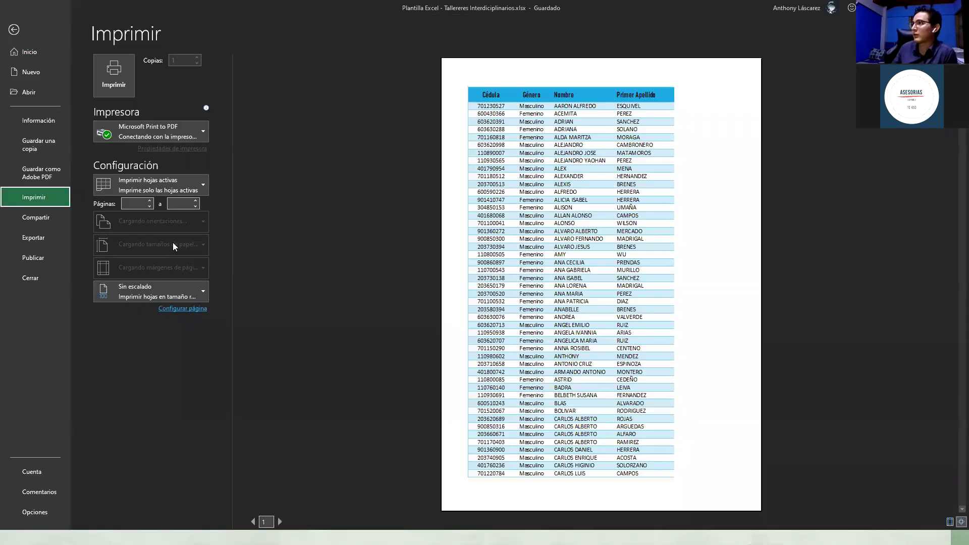
left_click(173, 131)
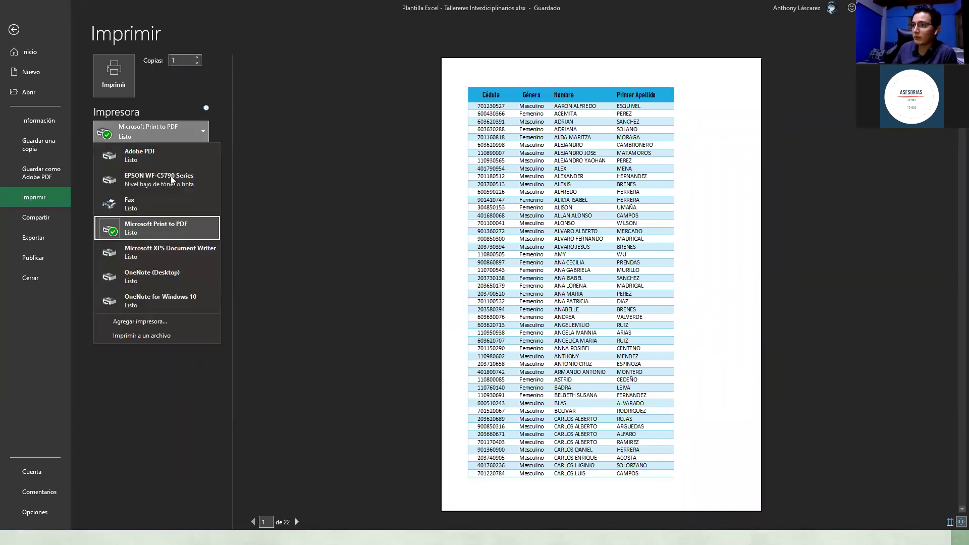
left_click(170, 171)
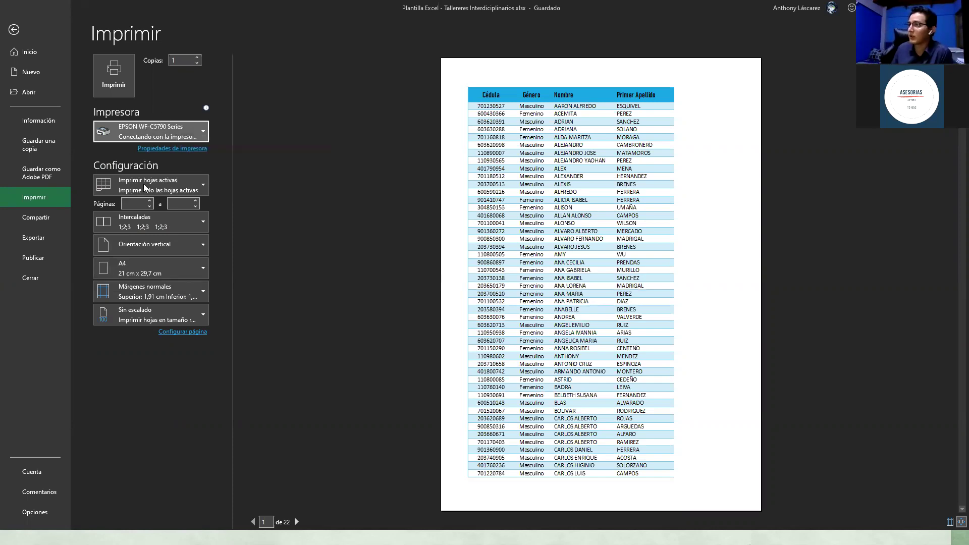
left_click(148, 190)
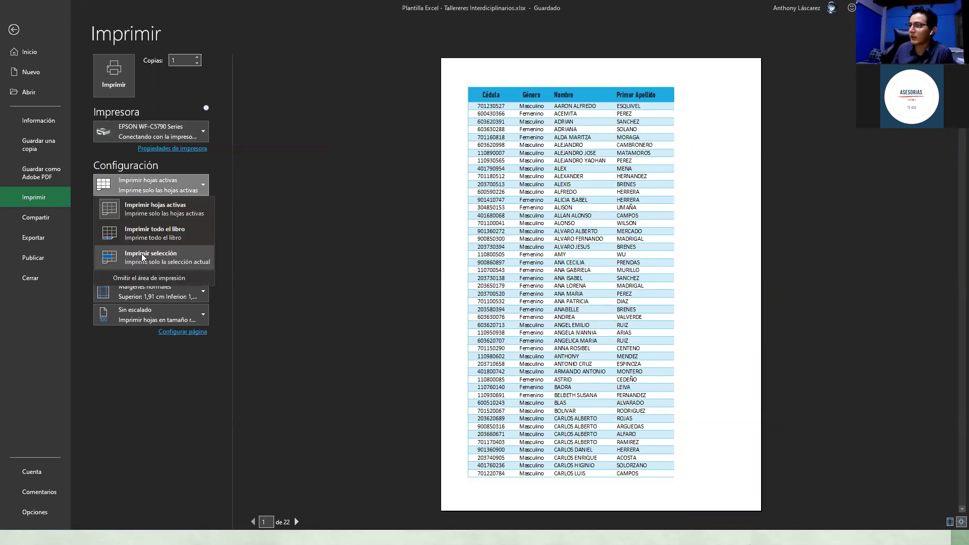
left_click(151, 203)
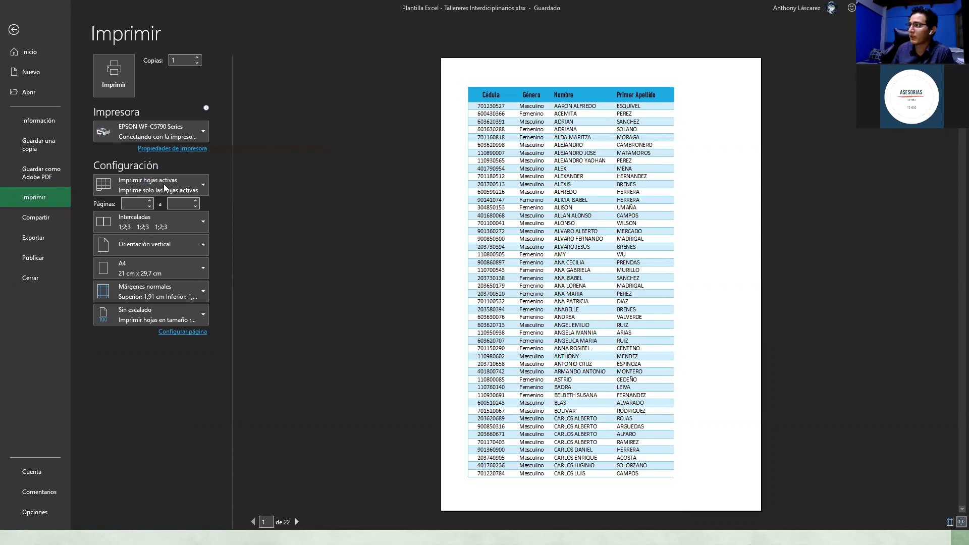
Step: Print the selection to Microsoft Print to PDF, scaled with Ajustar hoja en una página
left_click(161, 134)
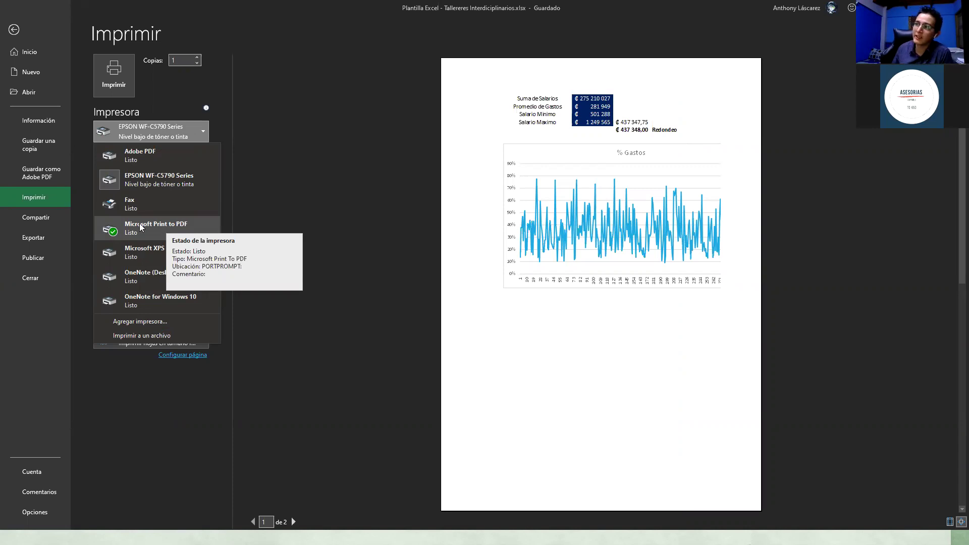
left_click(254, 217)
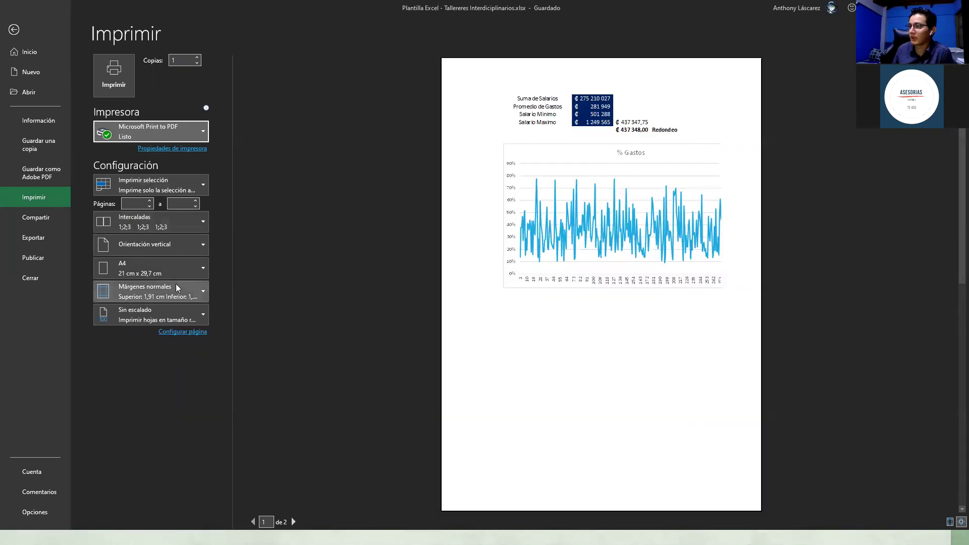
left_click(179, 325)
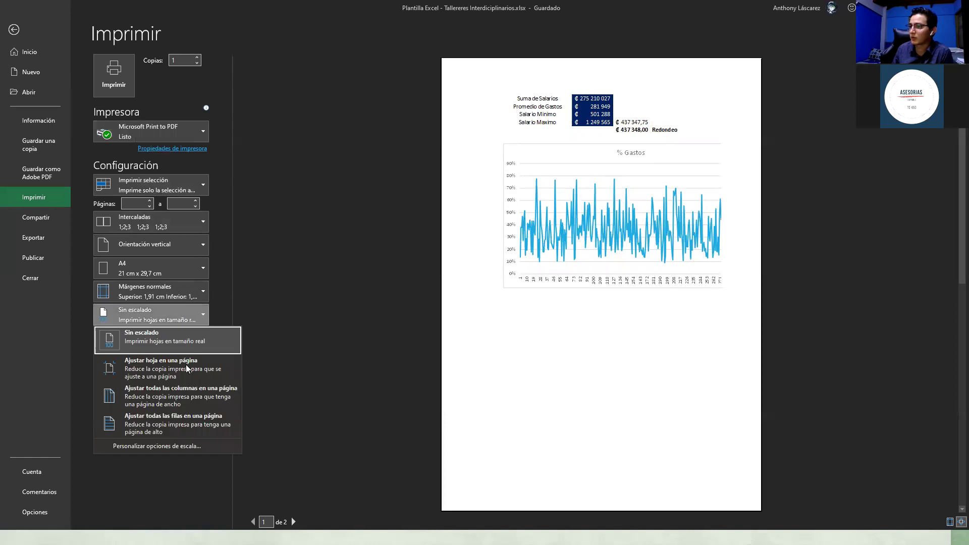
left_click(187, 367)
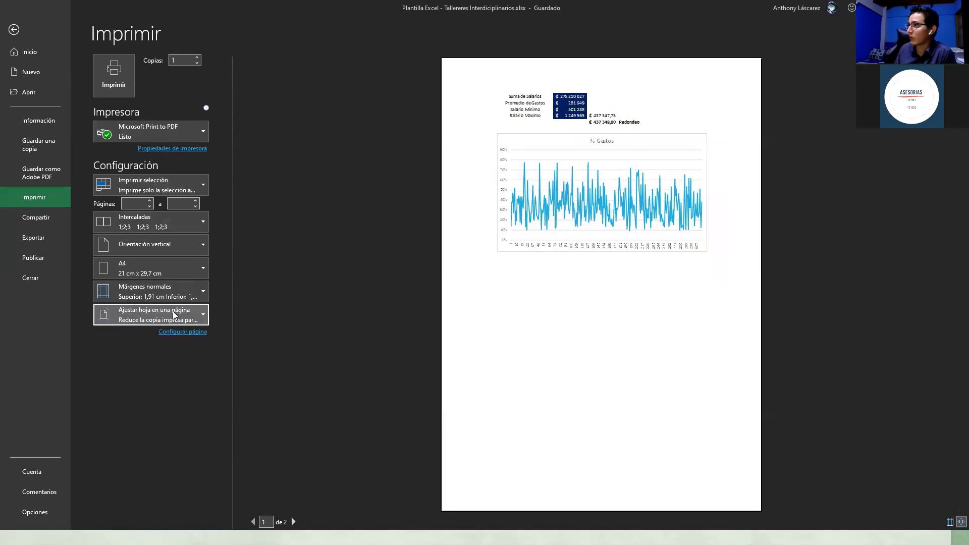
left_click(174, 317)
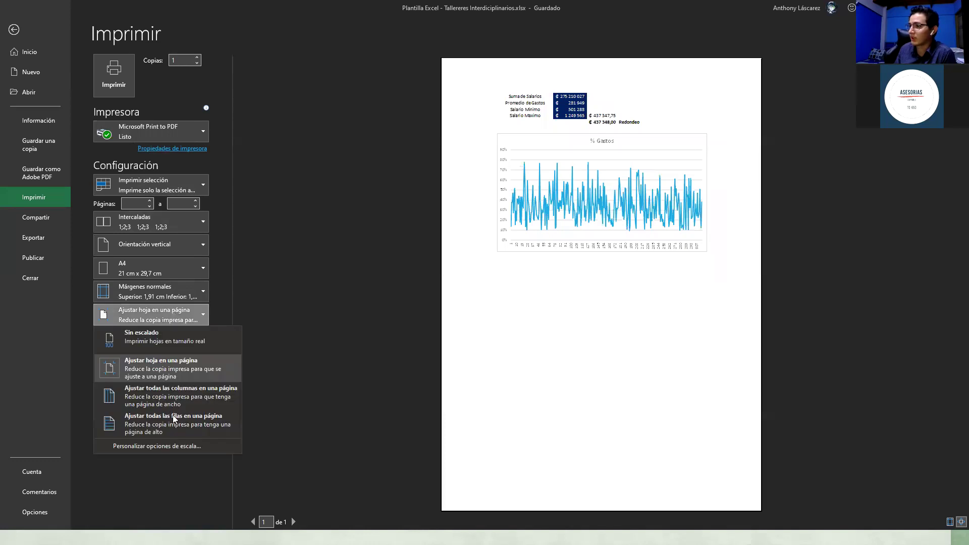
left_click(300, 274)
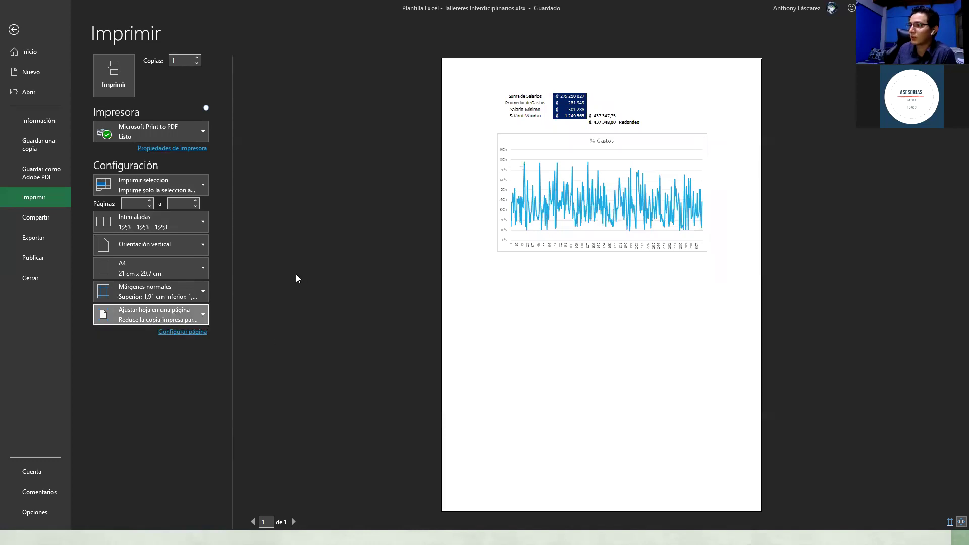
left_click(186, 470)
left_click(195, 423)
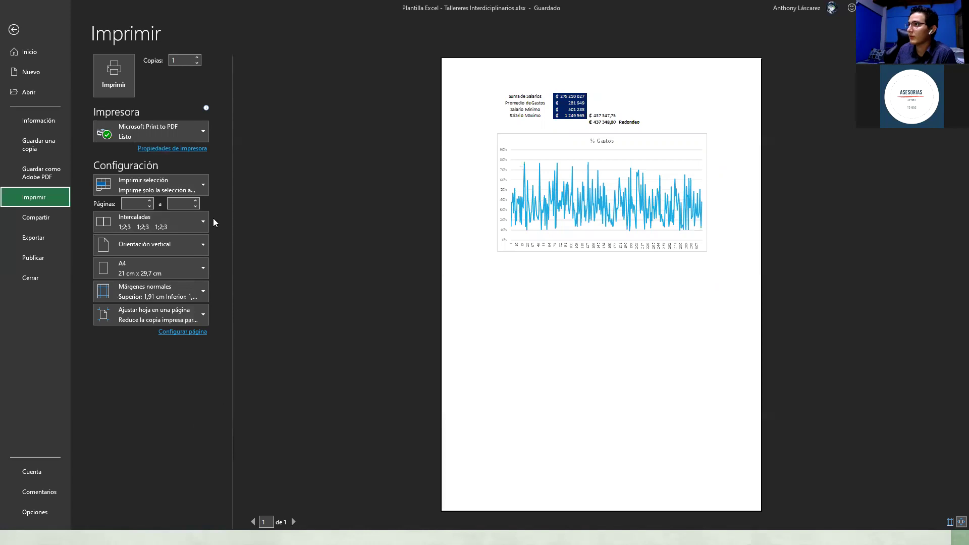
left_click(115, 81)
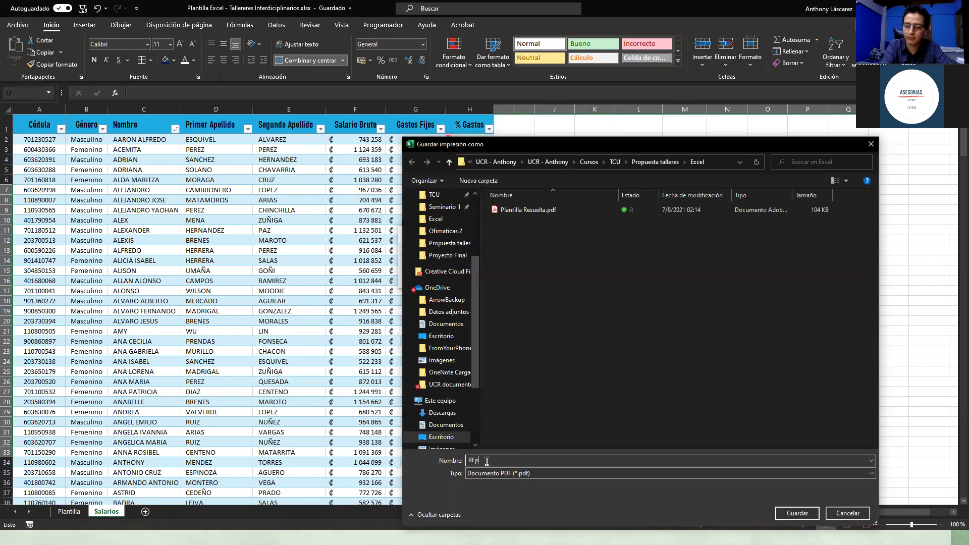
Step: Name the PDF 'Reporte de % gastos' and save it in the Propuesta talleres Excel folder
type("eporte de")
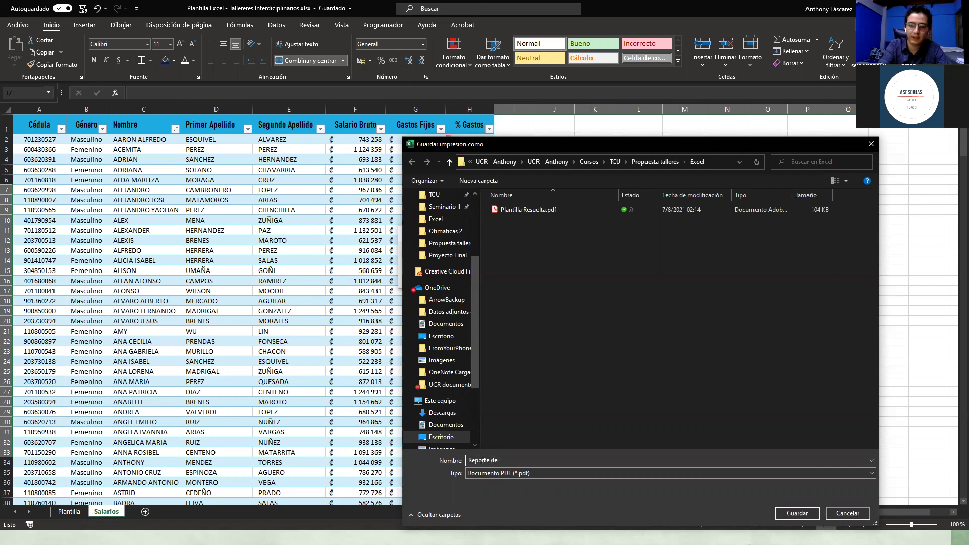
type(" % gastos")
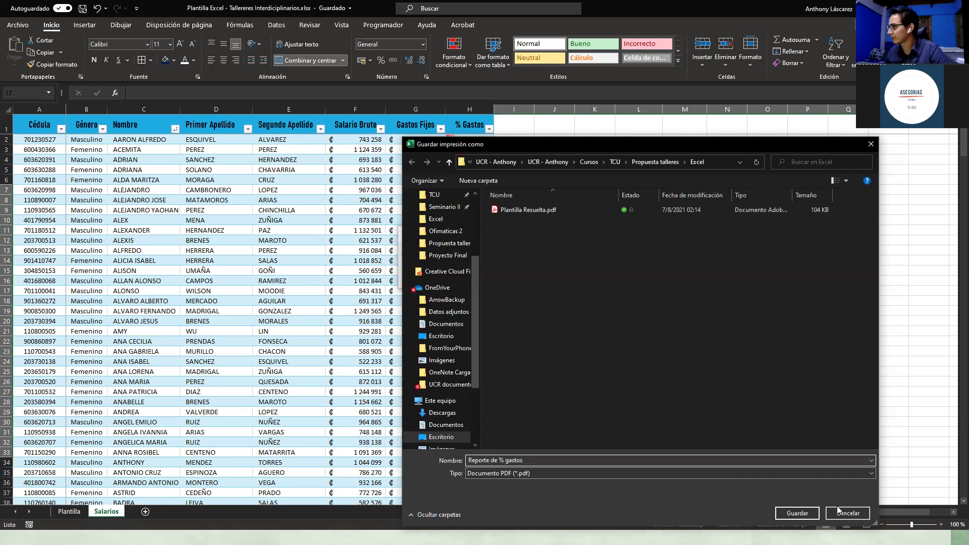
left_click(797, 512)
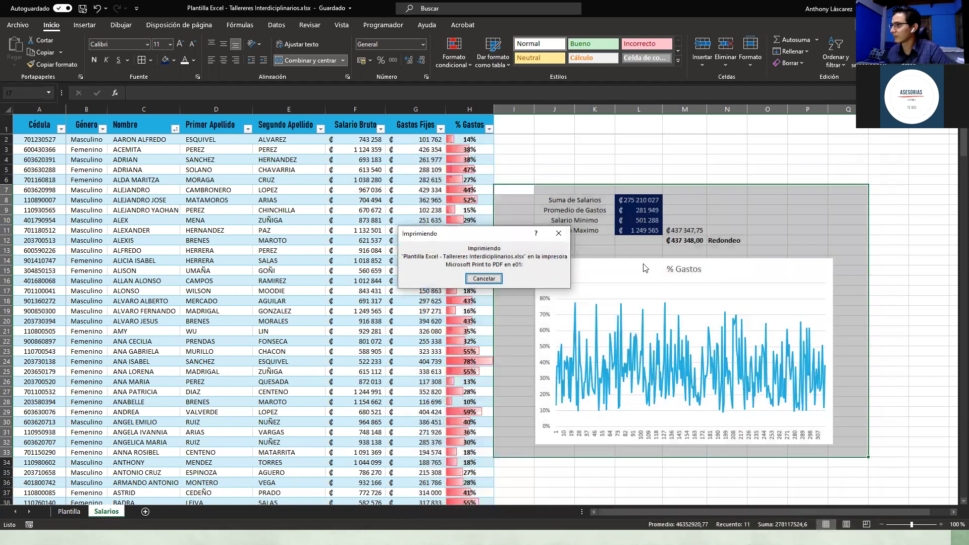
Step: Once printing finishes, deselect the summary and chart range and switch away with Alt+Tab
scroll(613, 232, "down", 3)
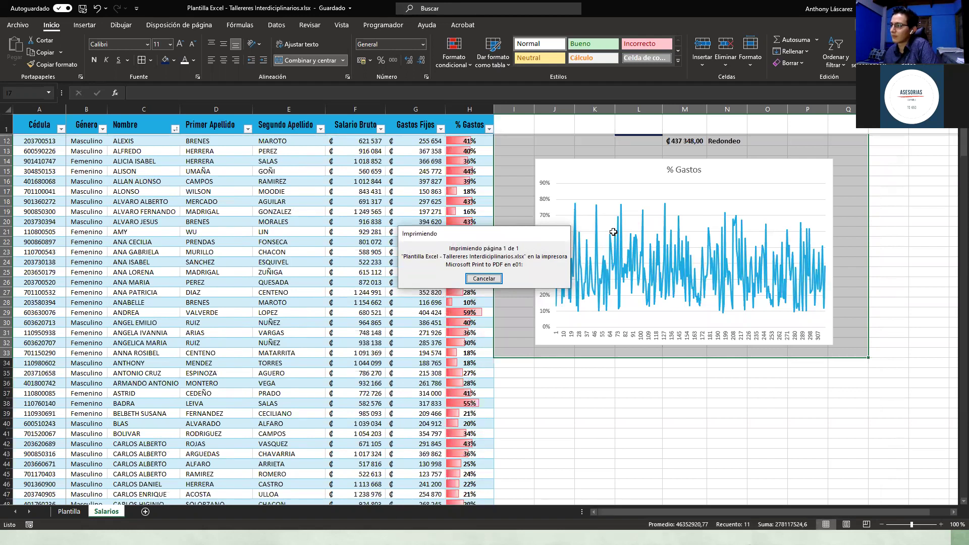
scroll(612, 232, "up", 3)
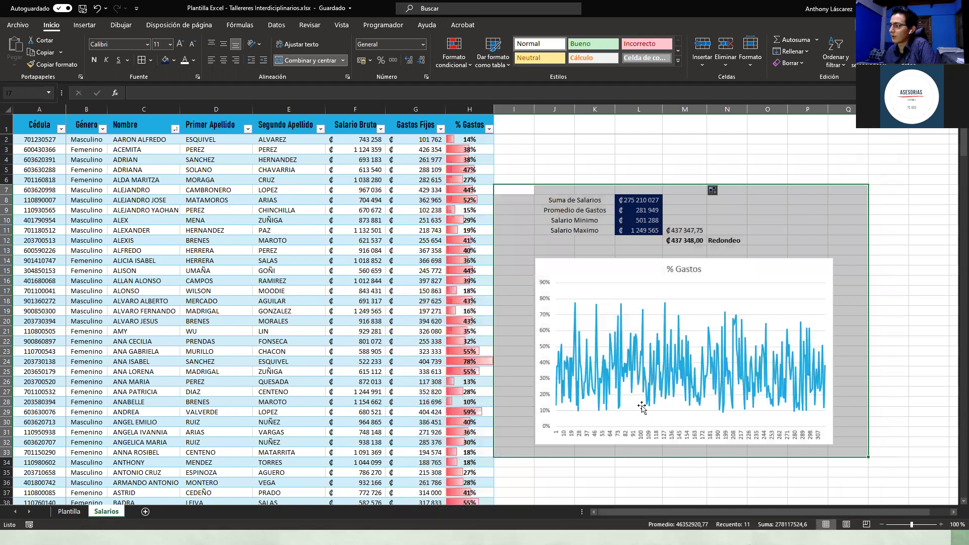
left_click(605, 244)
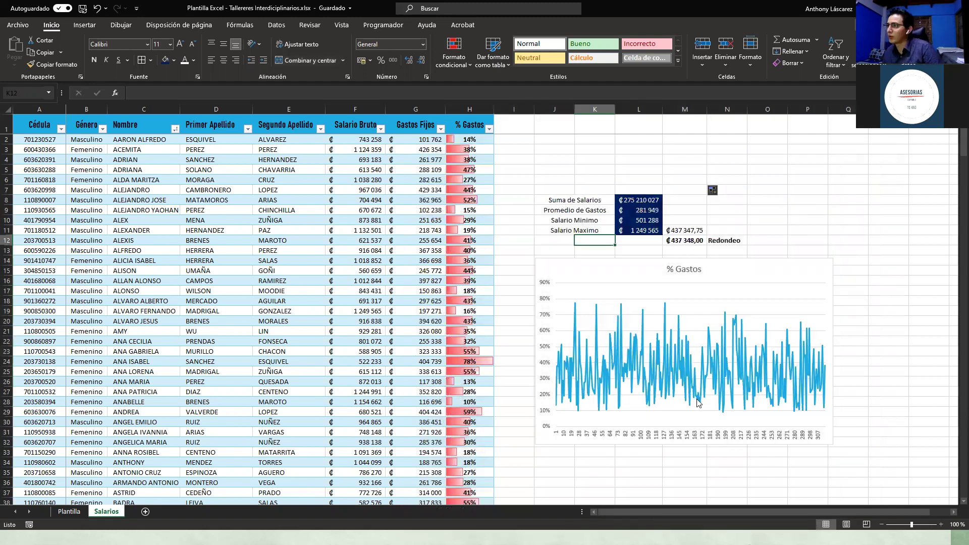
key("alt+Tab")
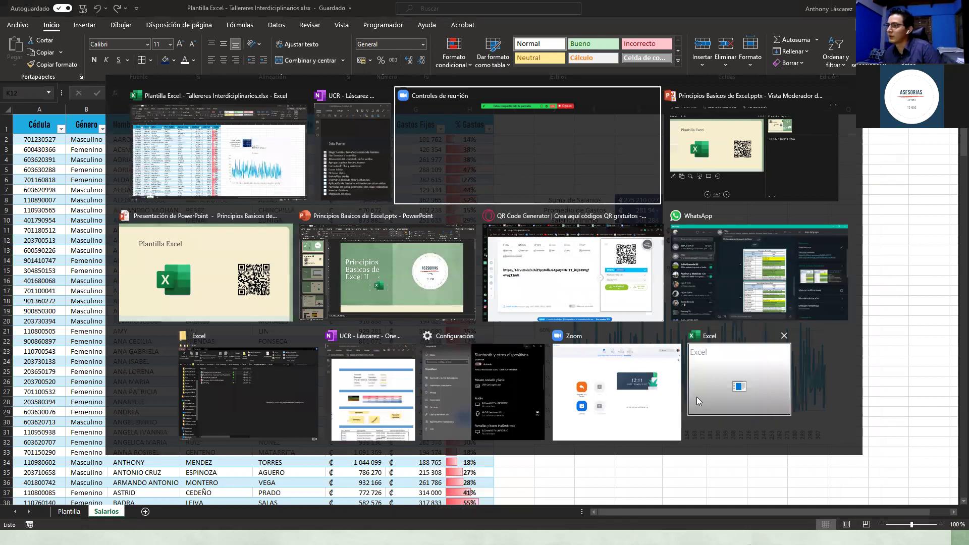
Step: In File Explorer, open 'Reporte de % gastos.pdf', cancelling an accidental rename of the file
key("Tab")
key("Tab")
key("Tab")
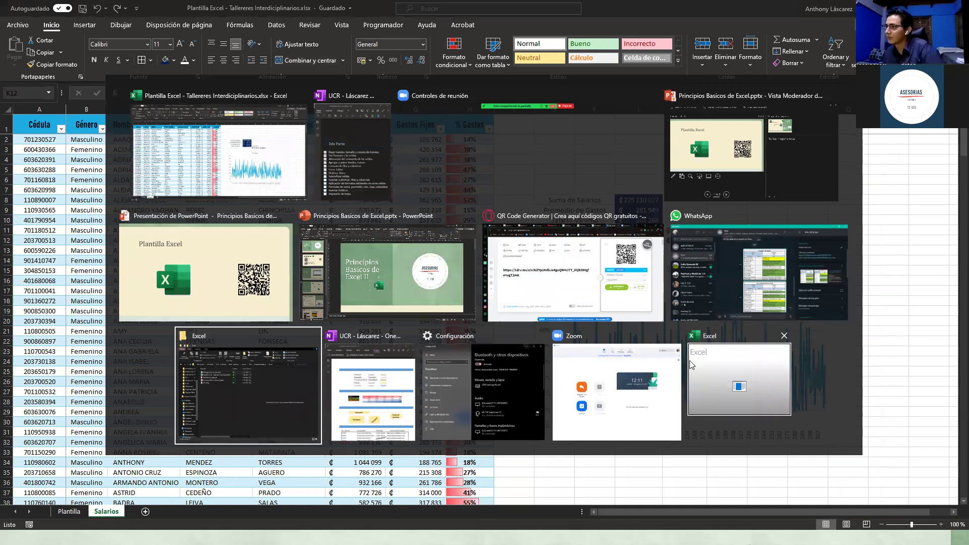
left_click(696, 388)
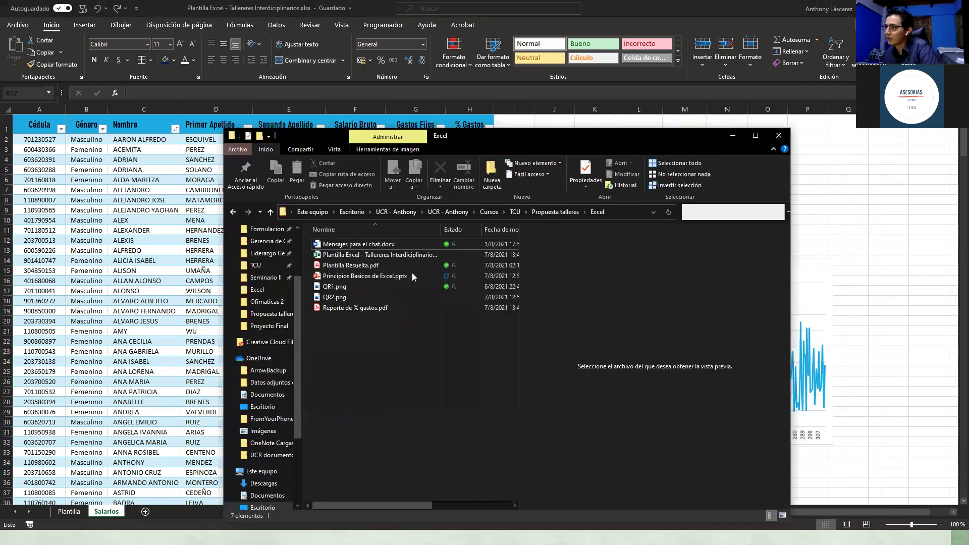
double_click(372, 310)
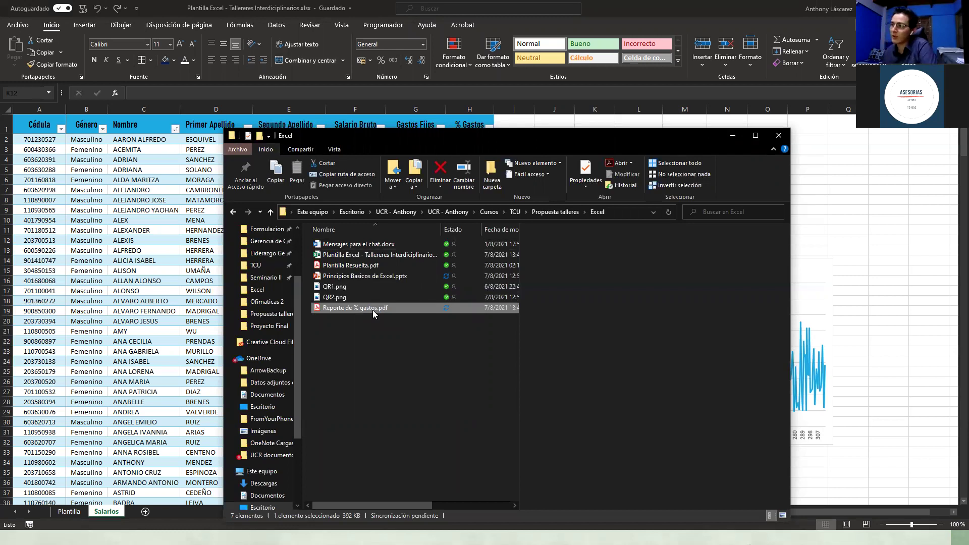
left_click(373, 309)
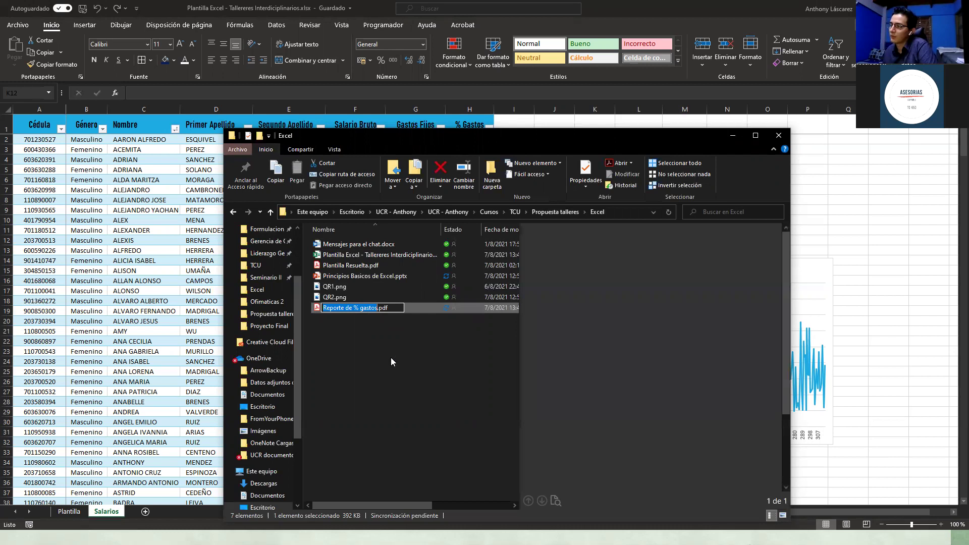
left_click(390, 357)
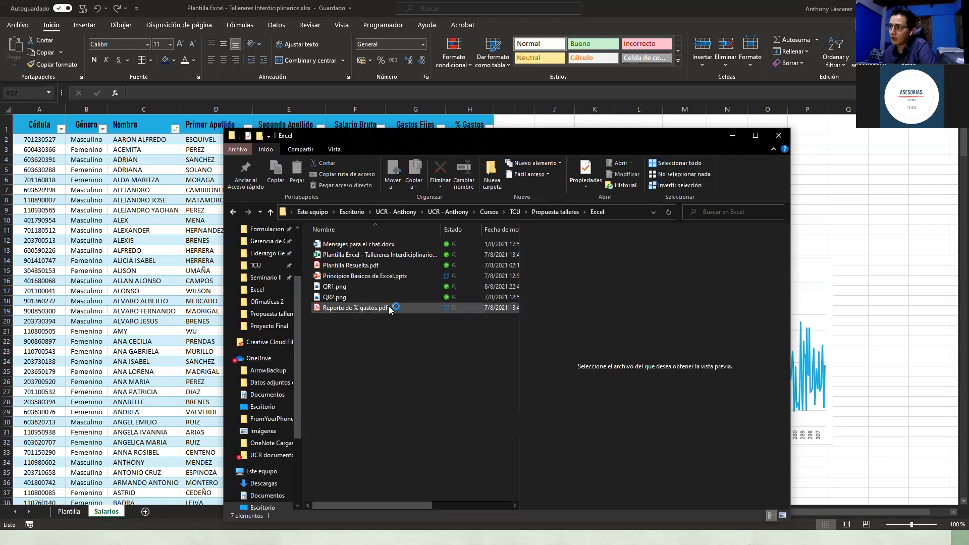
double_click(389, 307)
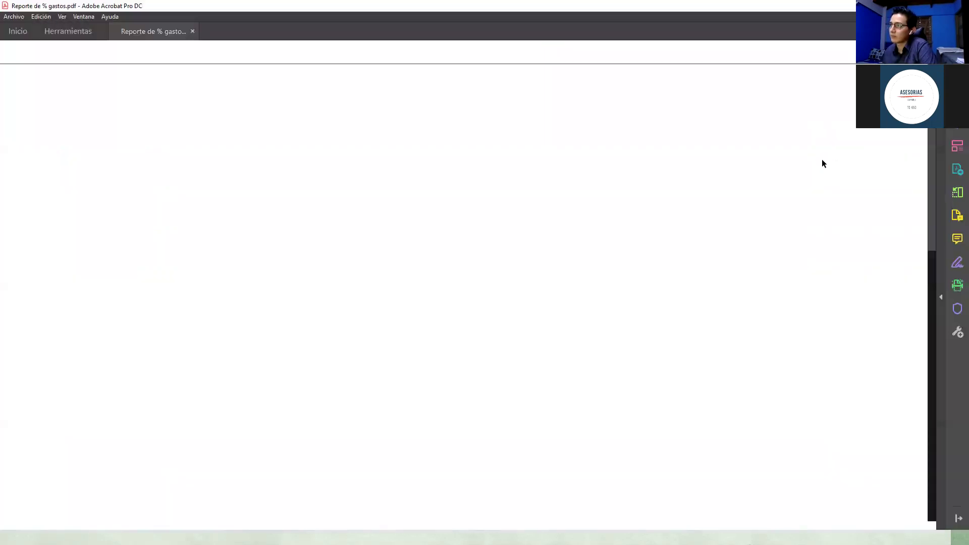
Step: Scroll through the PDF checking the summary table and chart, then return to Excel's cell K3
scroll(773, 174, "down", 2)
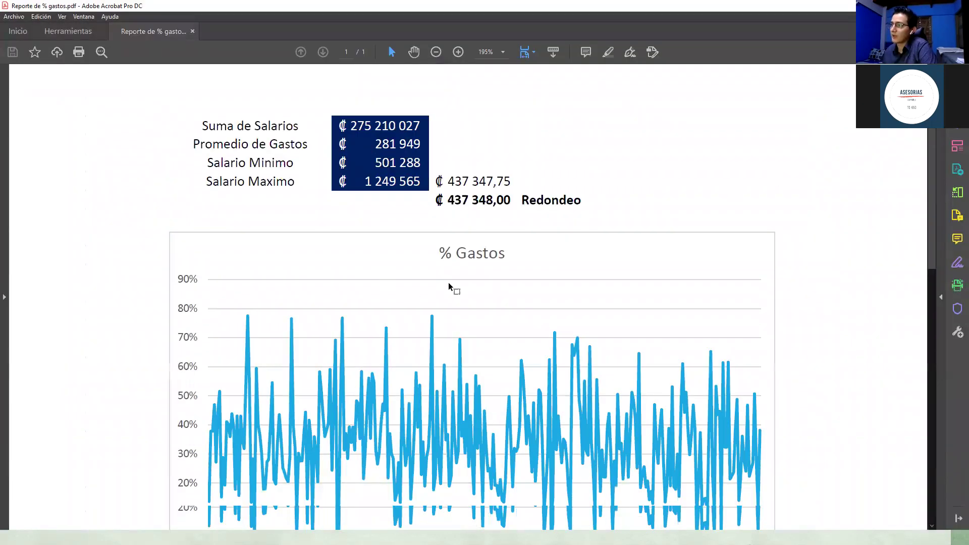
scroll(434, 293, "down", 1)
scroll(433, 295, "down", 1)
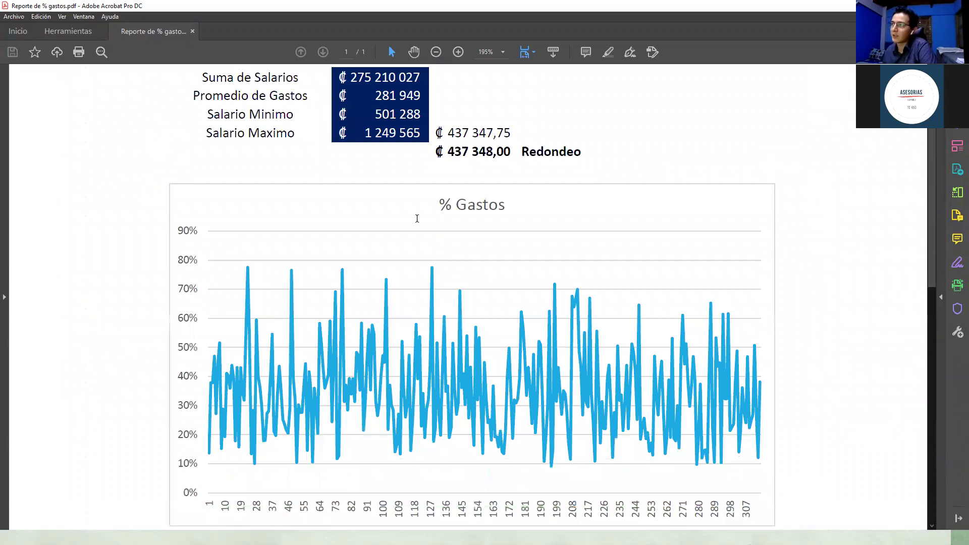
scroll(411, 202, "up", 3)
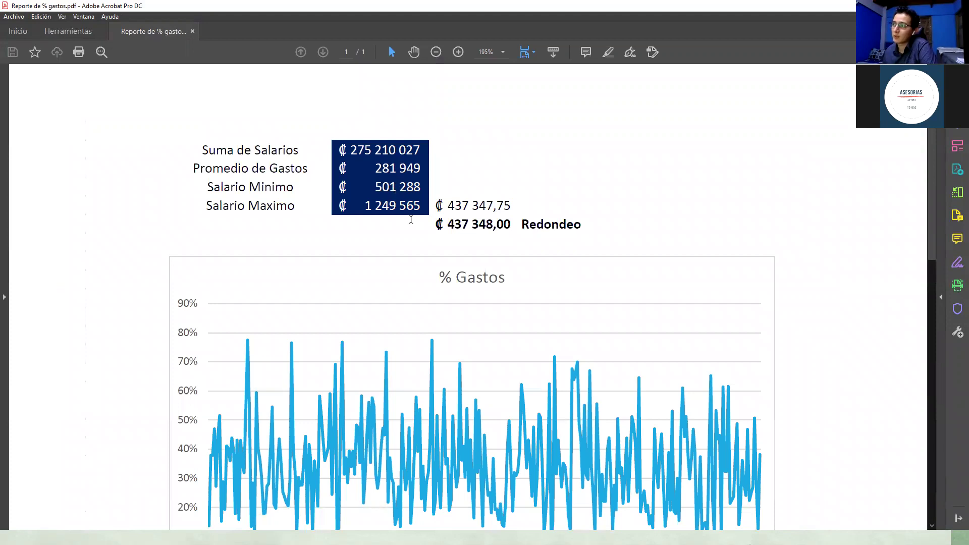
scroll(411, 225, "down", 8)
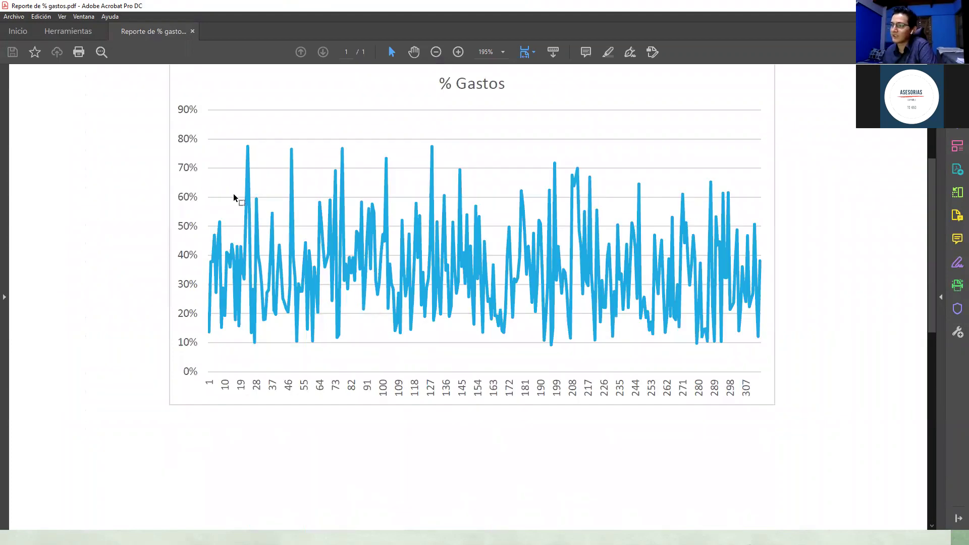
scroll(256, 174, "up", 8)
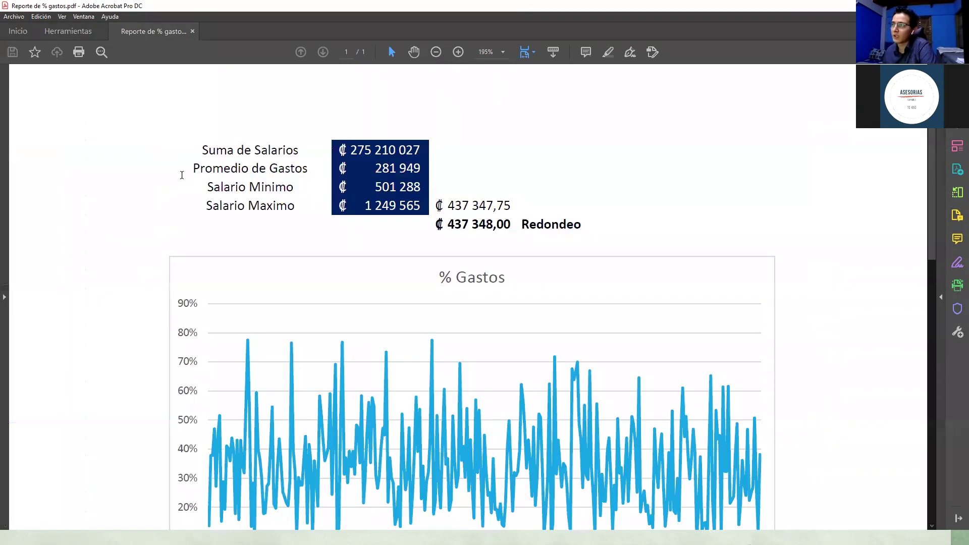
scroll(201, 189, "down", 20)
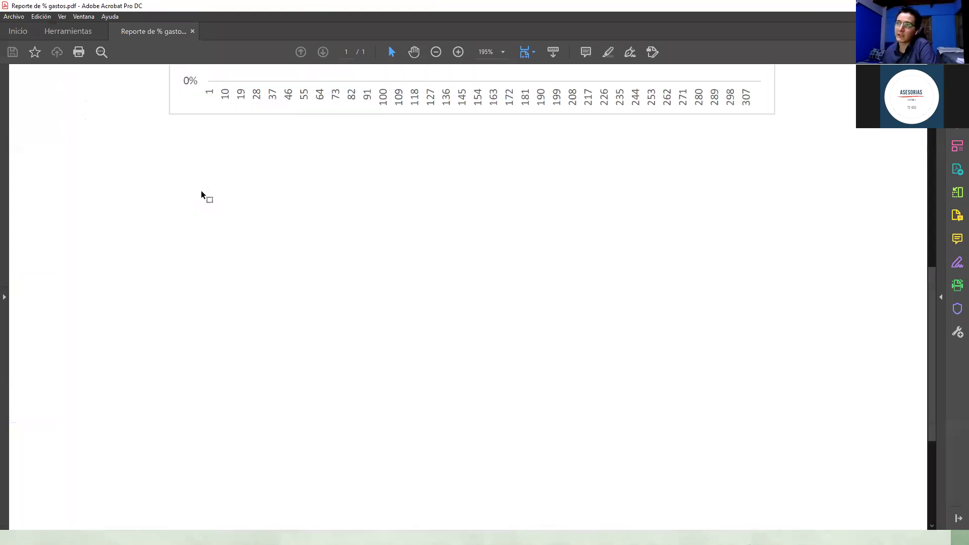
scroll(201, 190, "down", 2)
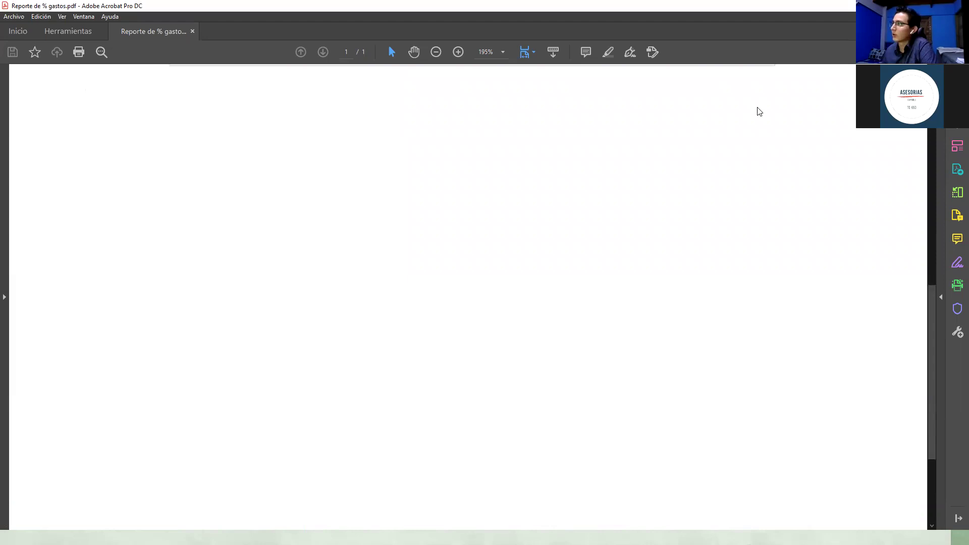
key("alt+Tab")
left_click(602, 150)
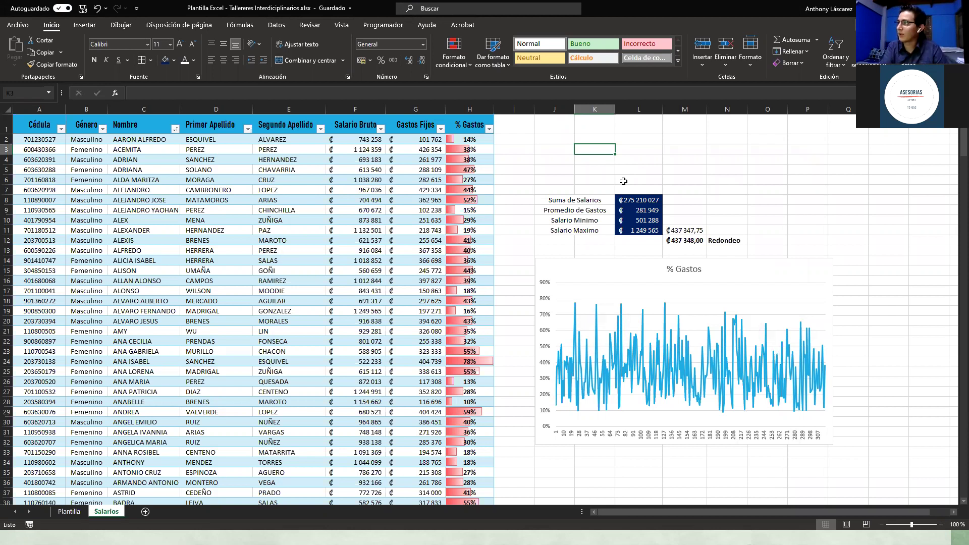
Step: Jump out to column XFD and down to the sheet's last row, 1048576
key("ctrl+p")
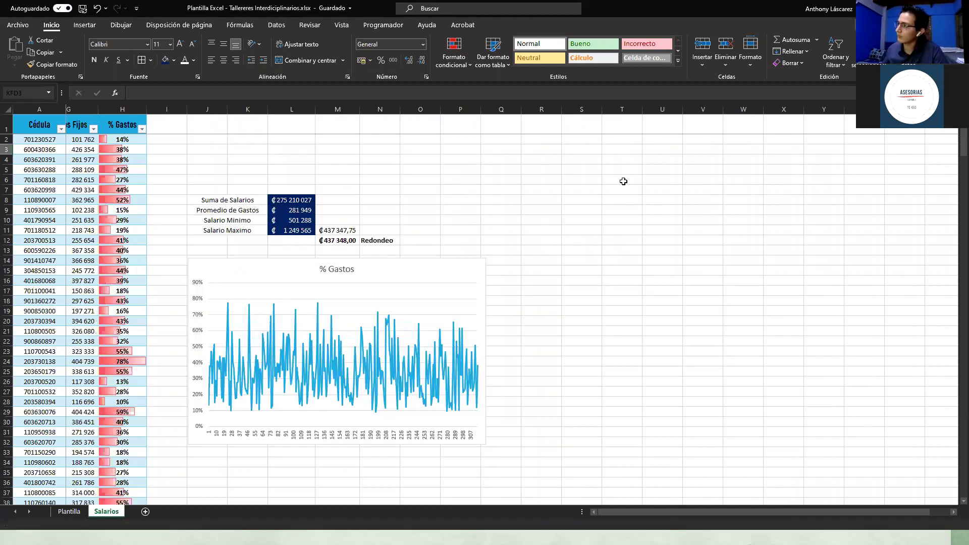
scroll(624, 181, "right", 5)
scroll(627, 181, "right", 10)
left_click(627, 182)
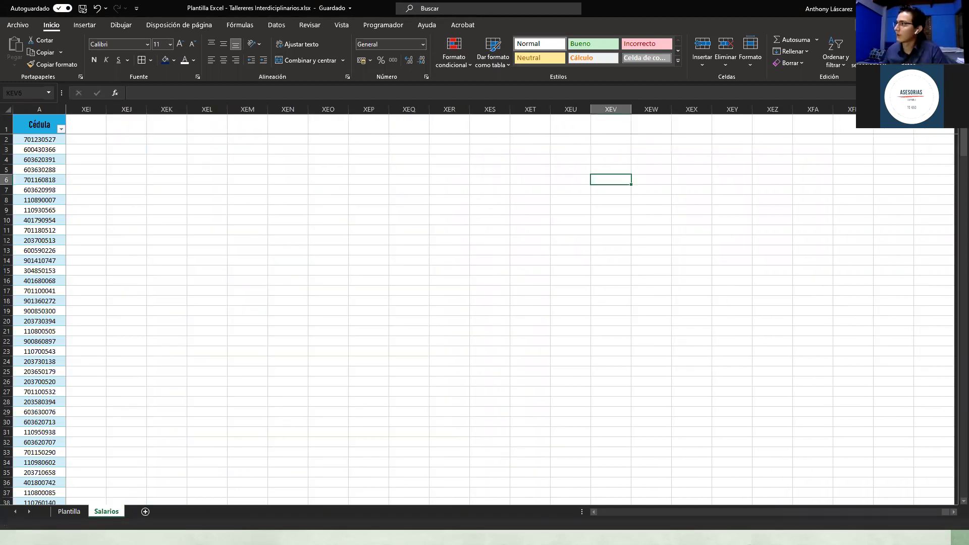
left_click(934, 140)
key("Down")
key("Down")
key("Down")
left_click(926, 148)
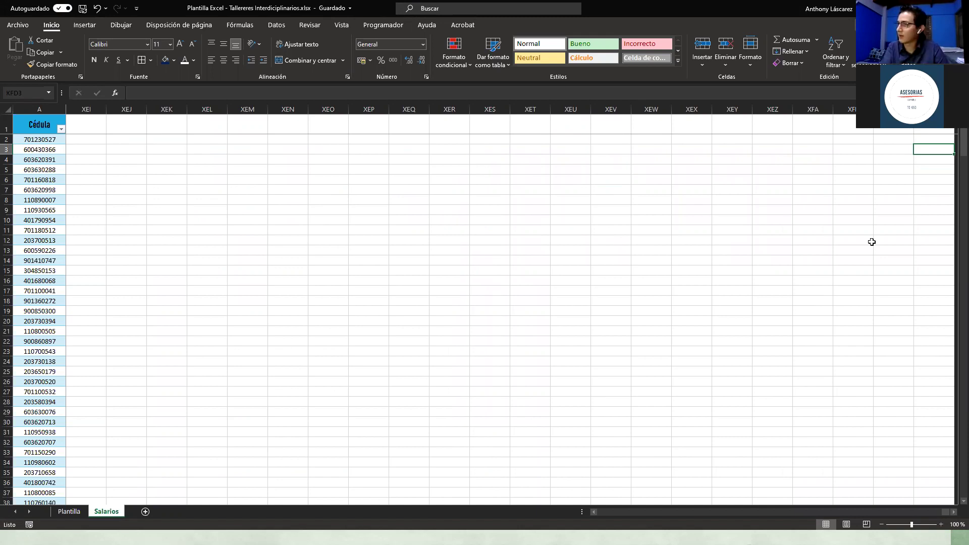
key("ctrl+Down")
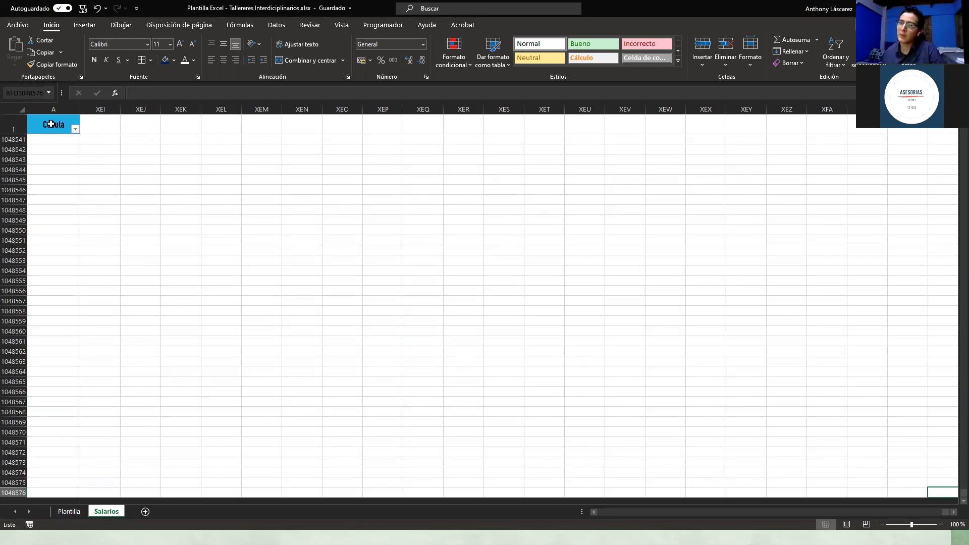
Step: Flip to the Plantilla sheet and back to Salarios, then return to A1 of the table
left_click(73, 512)
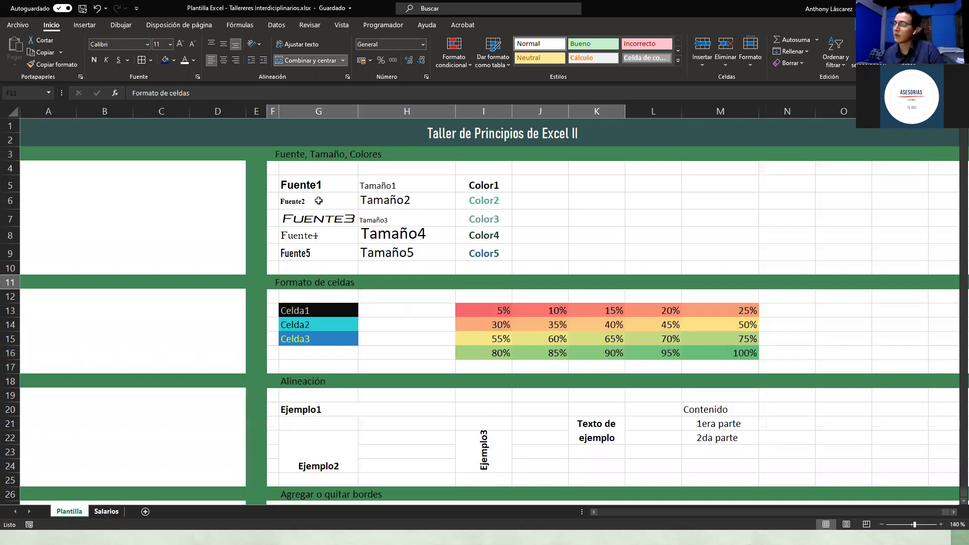
key("ctrl+Page_Down")
left_click_drag(101, 109, 832, 109)
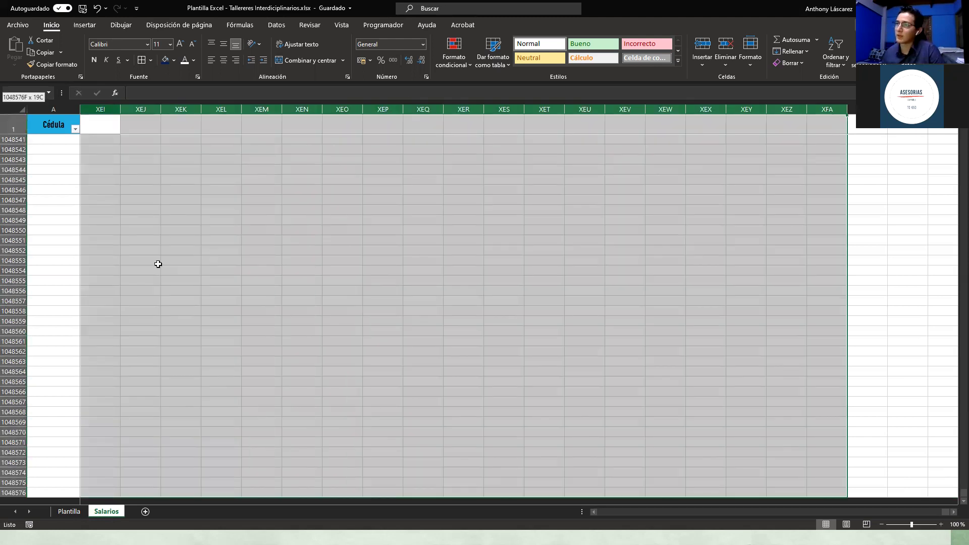
left_click(221, 251)
scroll(51, 126, "up", 5)
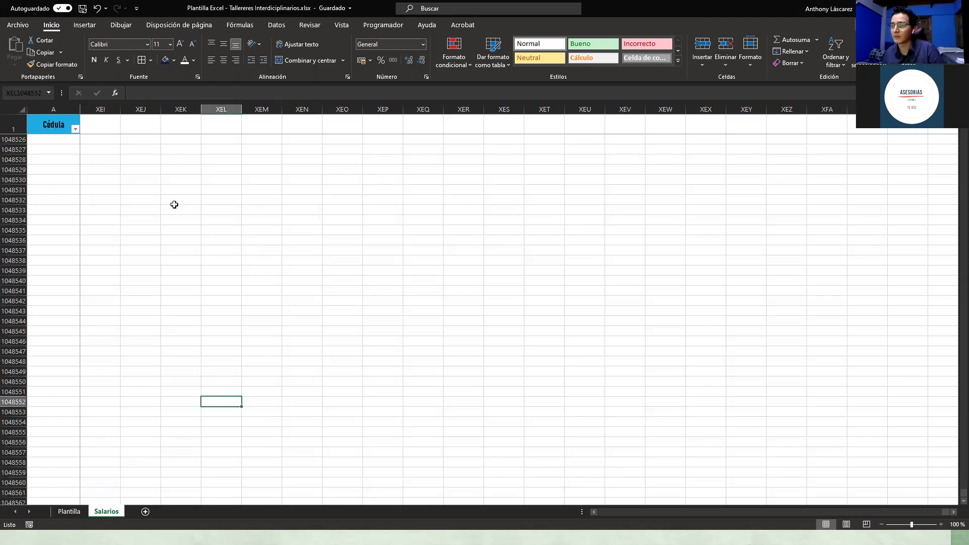
key("ctrl+Left")
key("ctrl+Up")
key("Right")
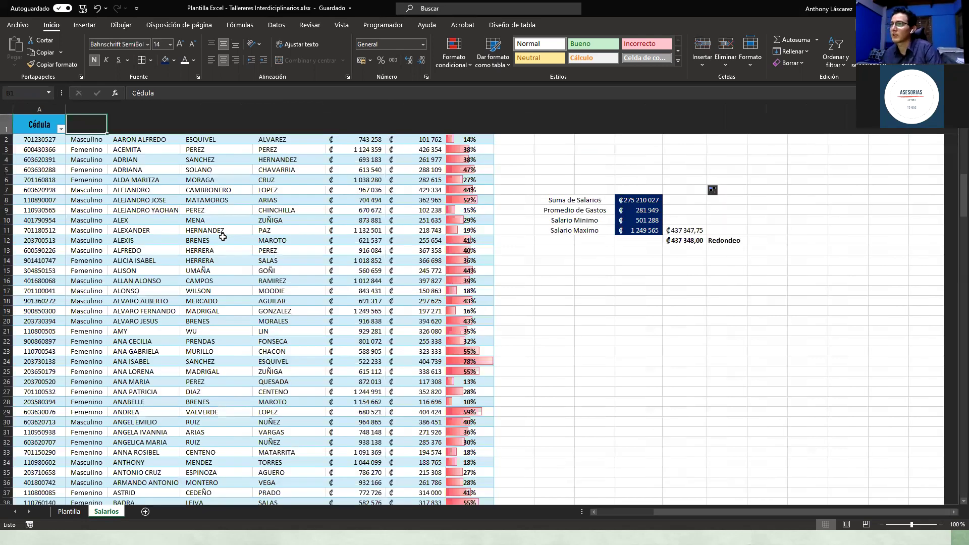
left_click(400, 270)
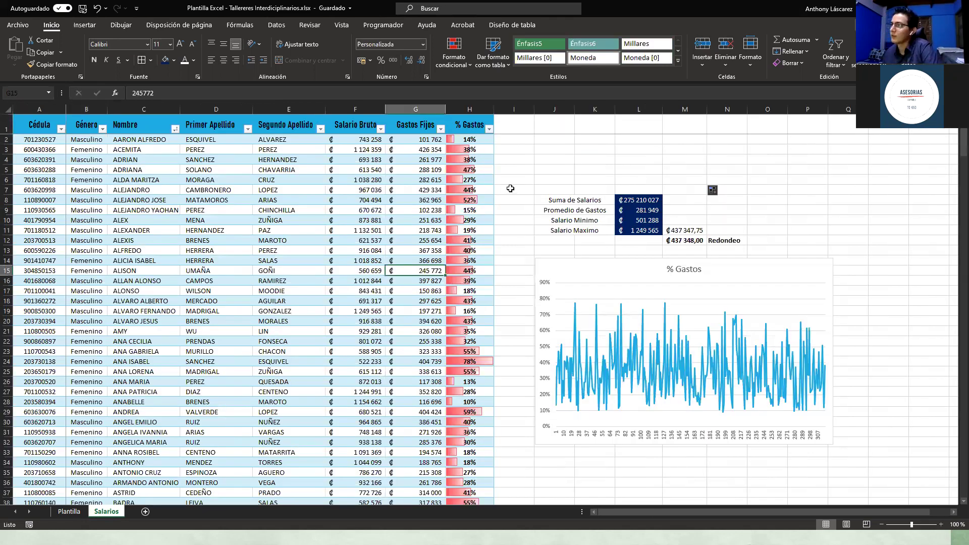
left_click(511, 188)
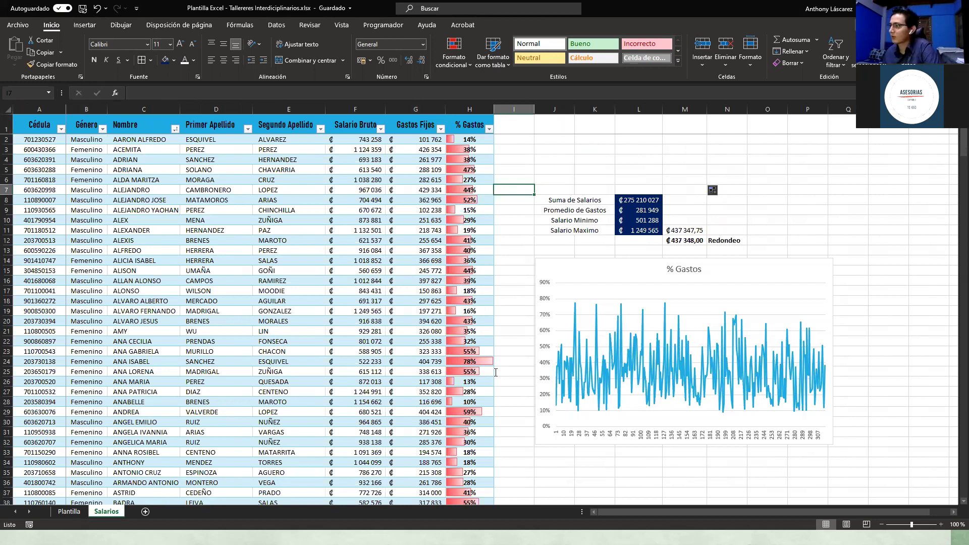
Step: In OneNote, tick Inmovilizar celdas, the insert/delete rows and columns topic, and the formulas topic
key("alt+Tab")
left_click(488, 351)
left_click(489, 376)
left_click(489, 388)
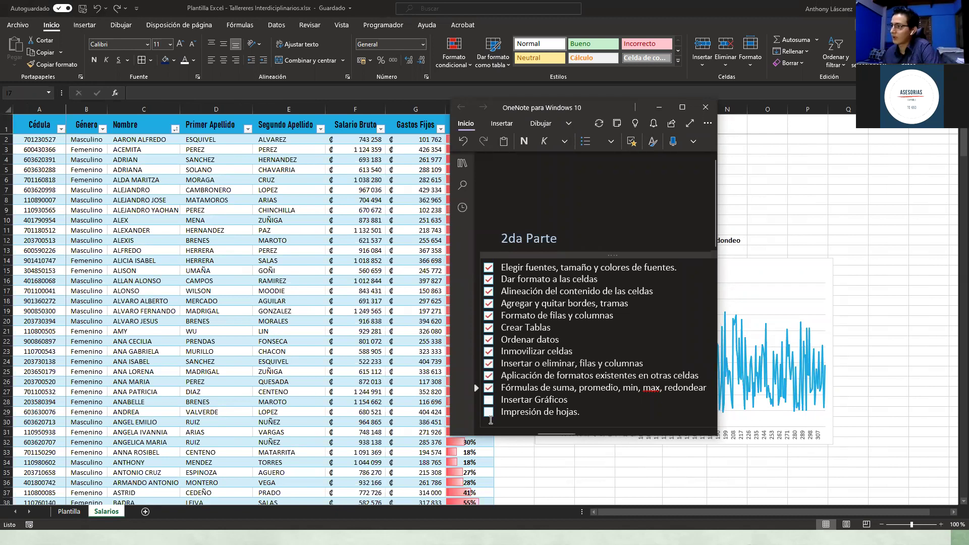
Step: Minimize the OneNote checklist and bring up the full-screen Plantilla Excel slide
scroll(553, 239, "down", 1)
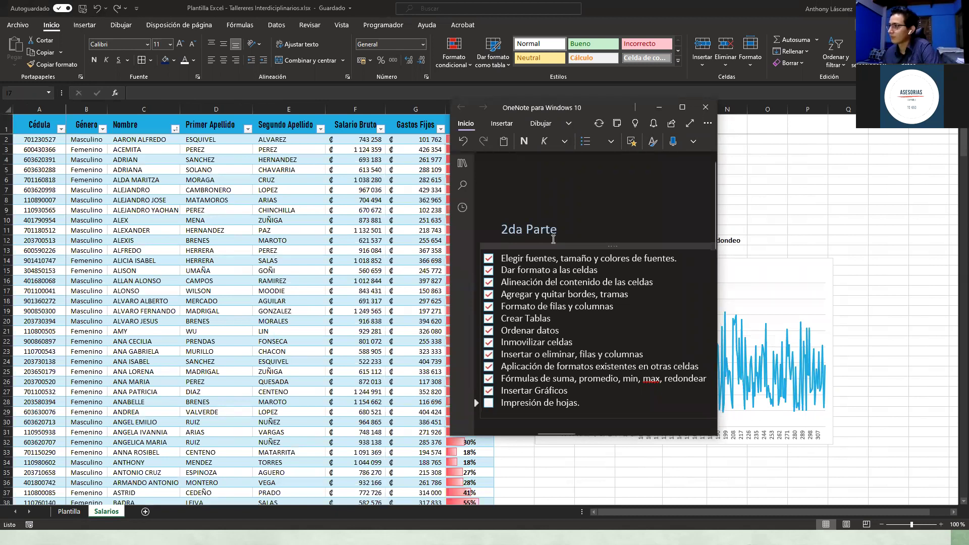
scroll(553, 239, "down", 2)
scroll(664, 107, "up", 1)
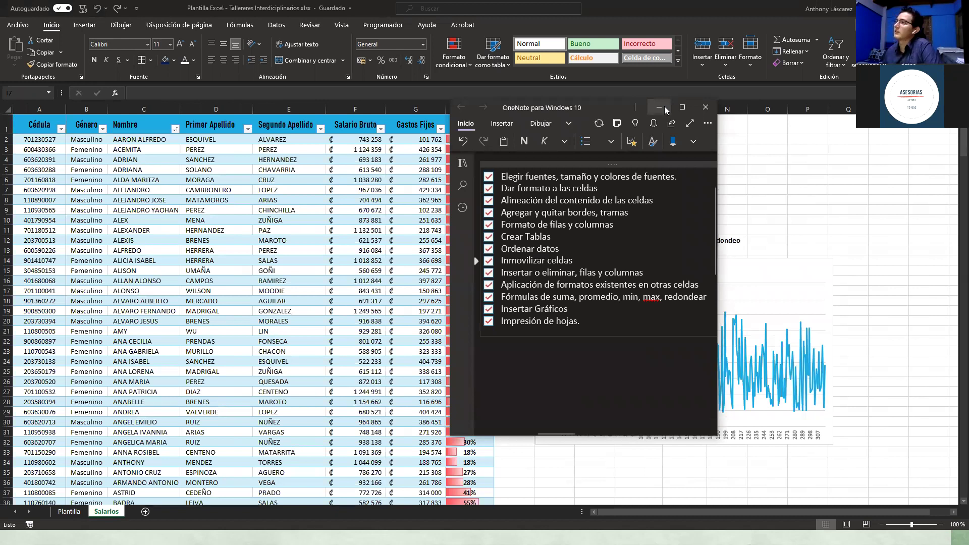
left_click(662, 107)
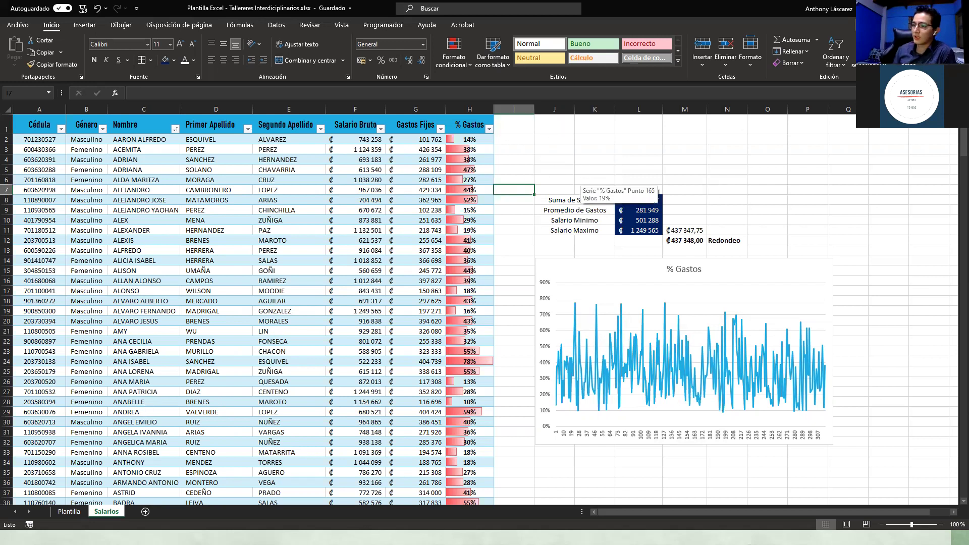
scroll(580, 182, "down", 2)
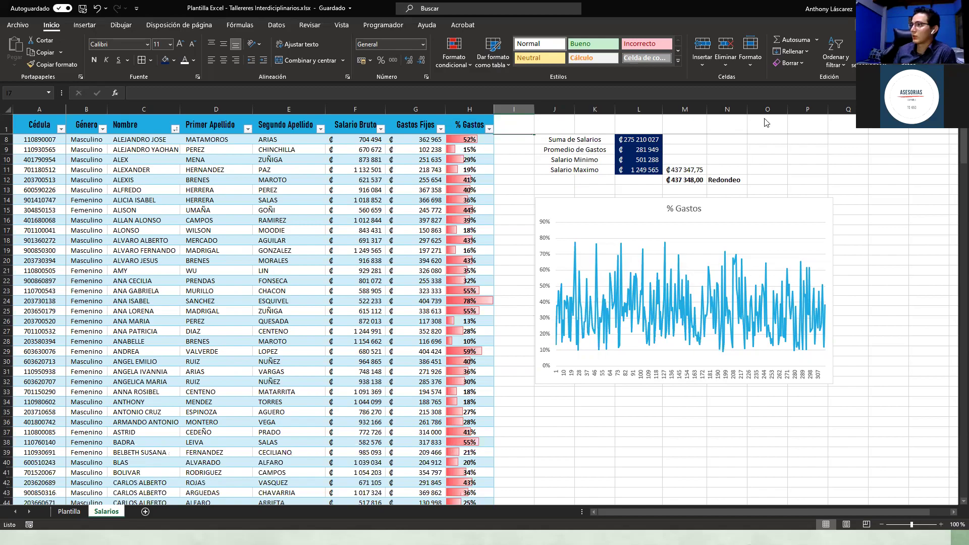
key("alt+Tab")
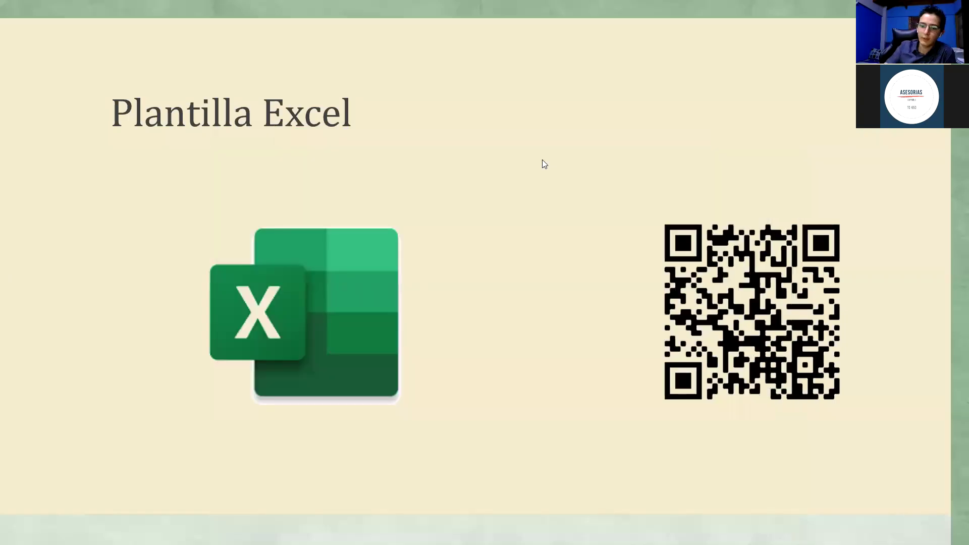